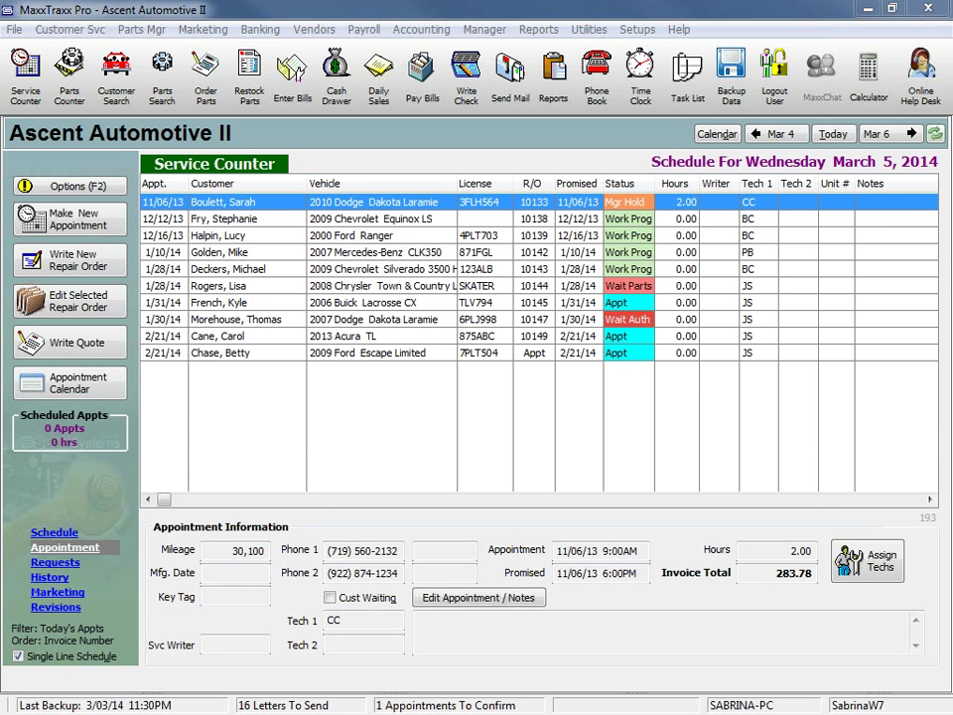
left_click(362, 218)
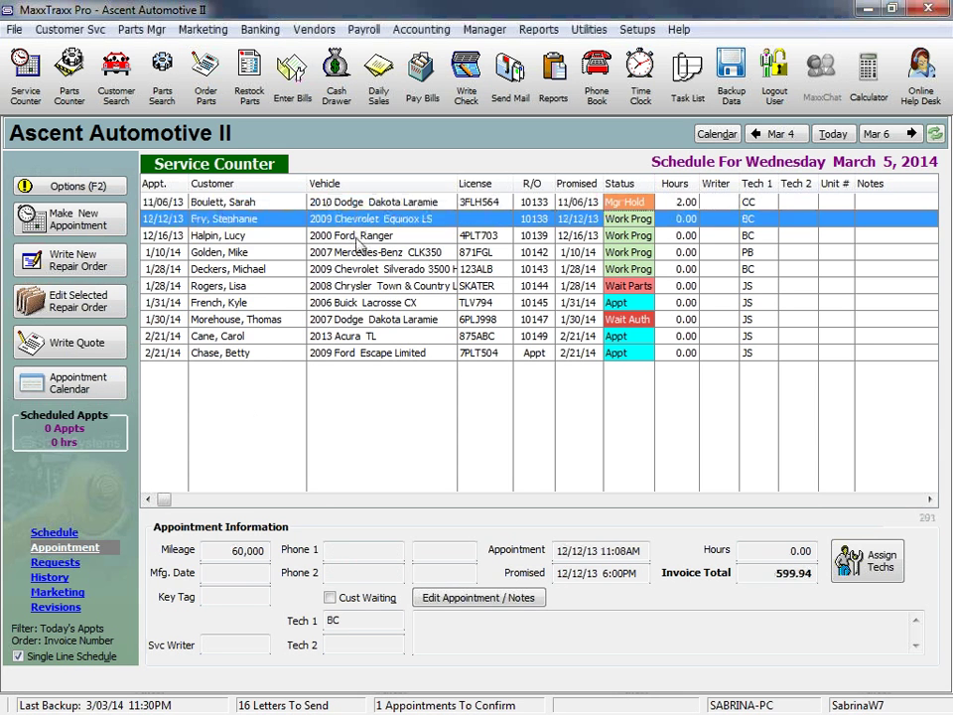
left_click(363, 239)
left_click(364, 251)
left_click(368, 262)
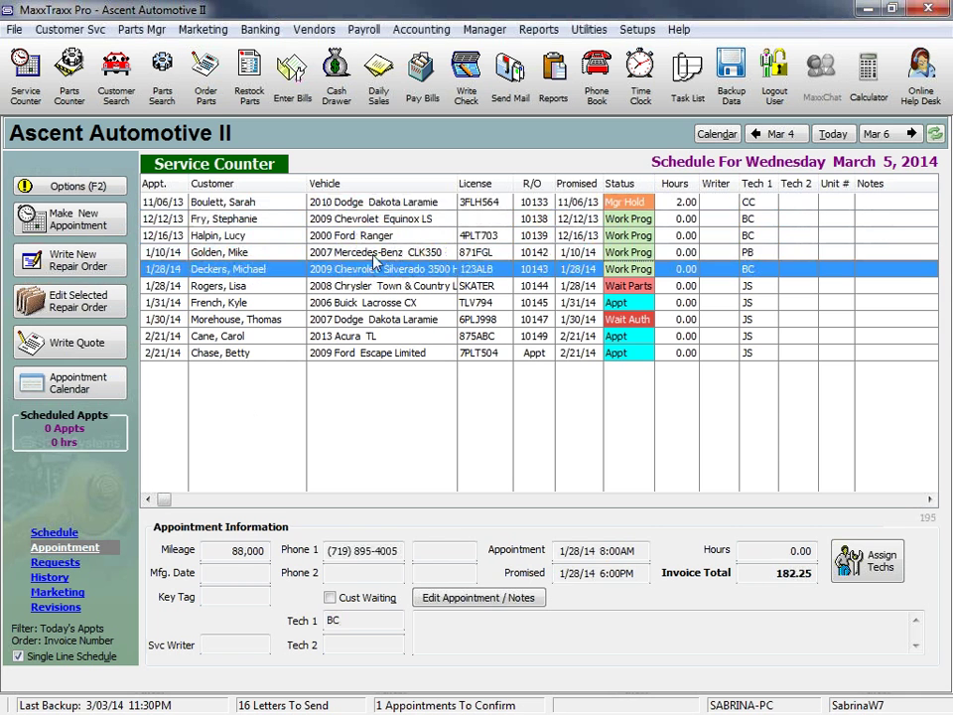
left_click(372, 255)
left_click(366, 204)
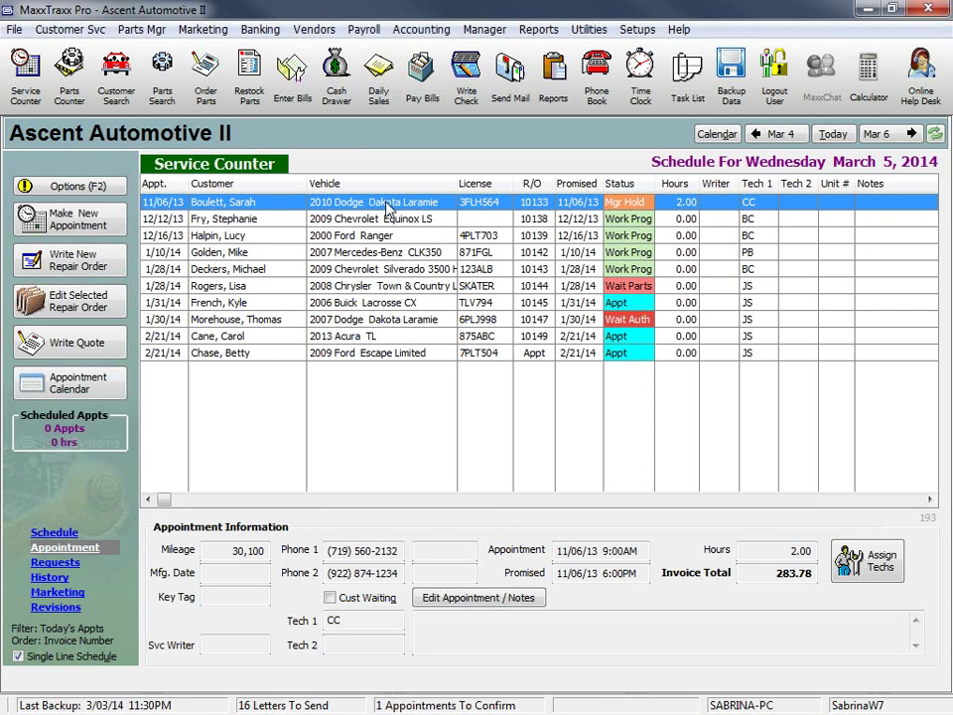
Open the repair order for the 2009 Chevrolet Silverado 3500, accepting the repair order information notice without entering a mileage
left_click(353, 271)
double_click(352, 272)
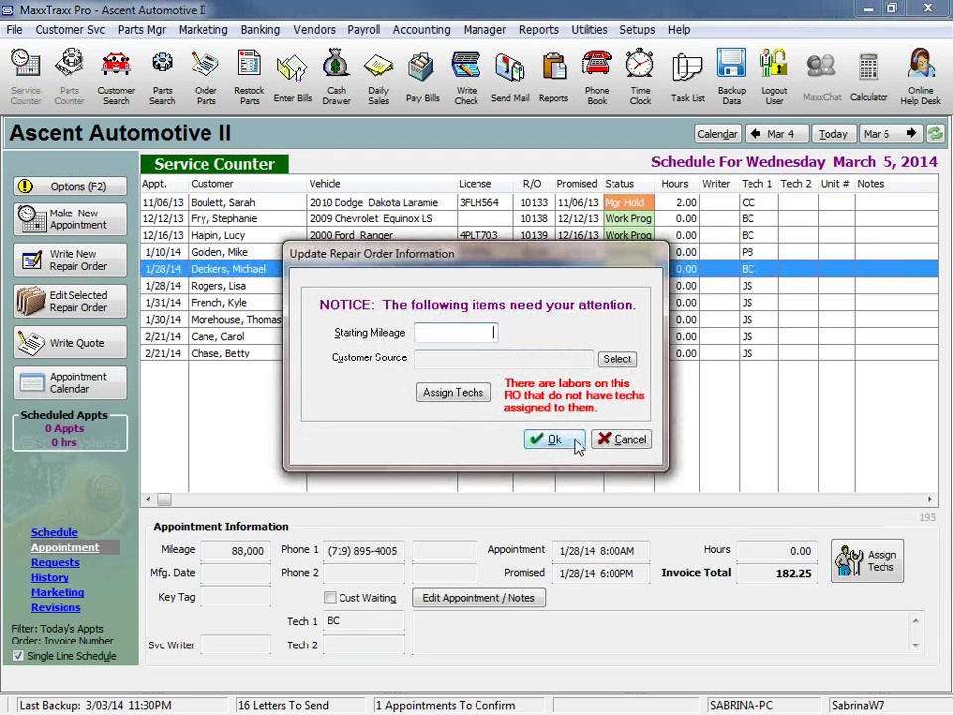
left_click(552, 440)
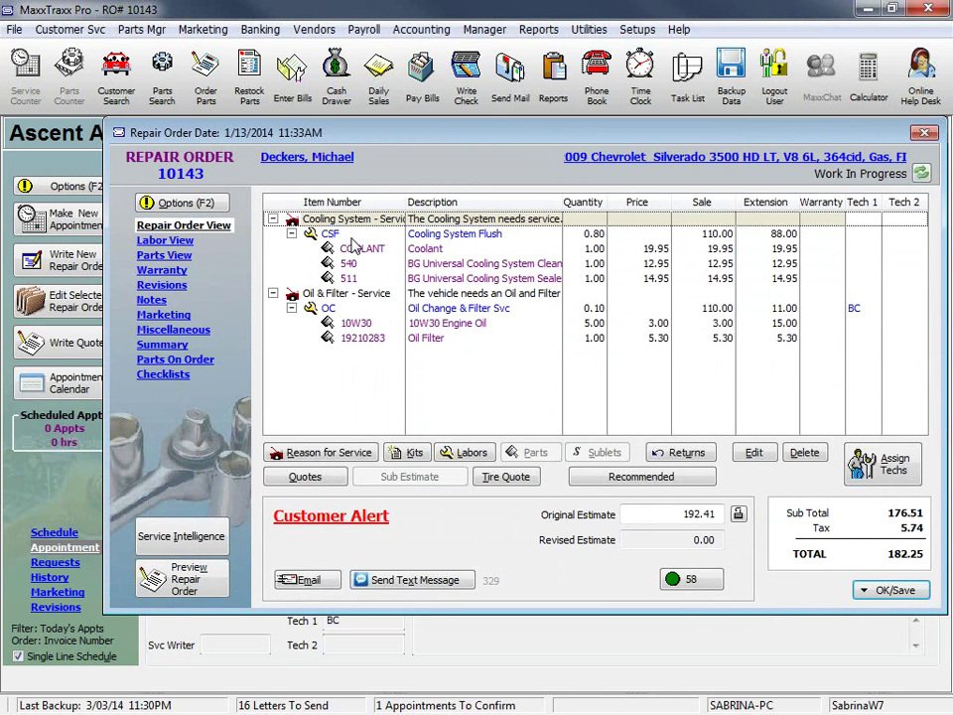
Review the Cooling System service's flush labor and coolant lines, and close the repair order with Save Only
left_click(356, 240)
left_click(355, 248)
left_click(365, 239)
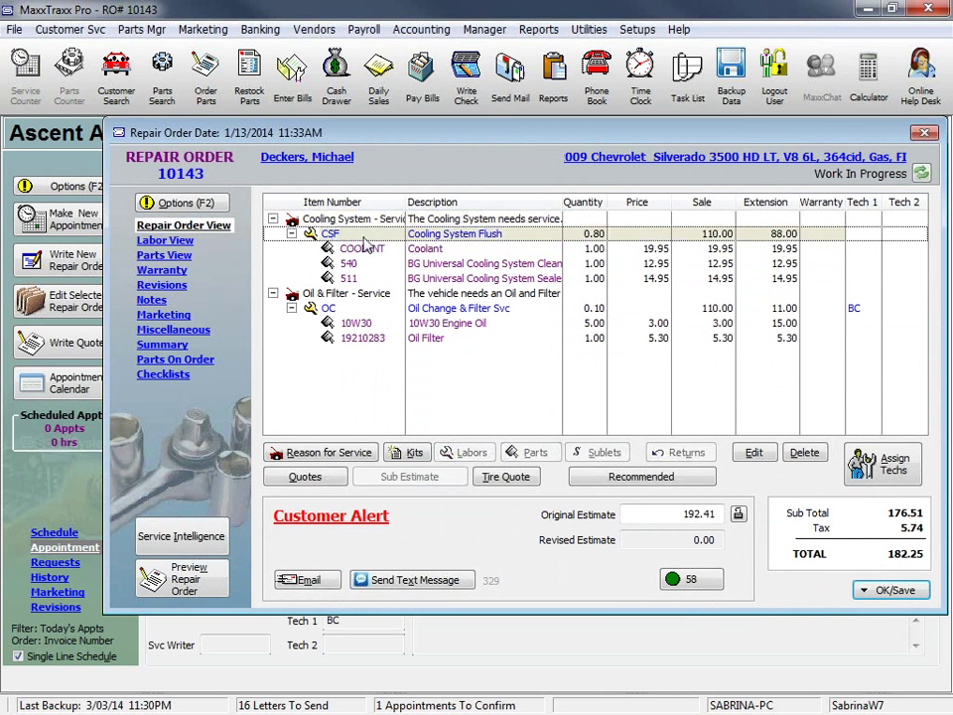
left_click(364, 247)
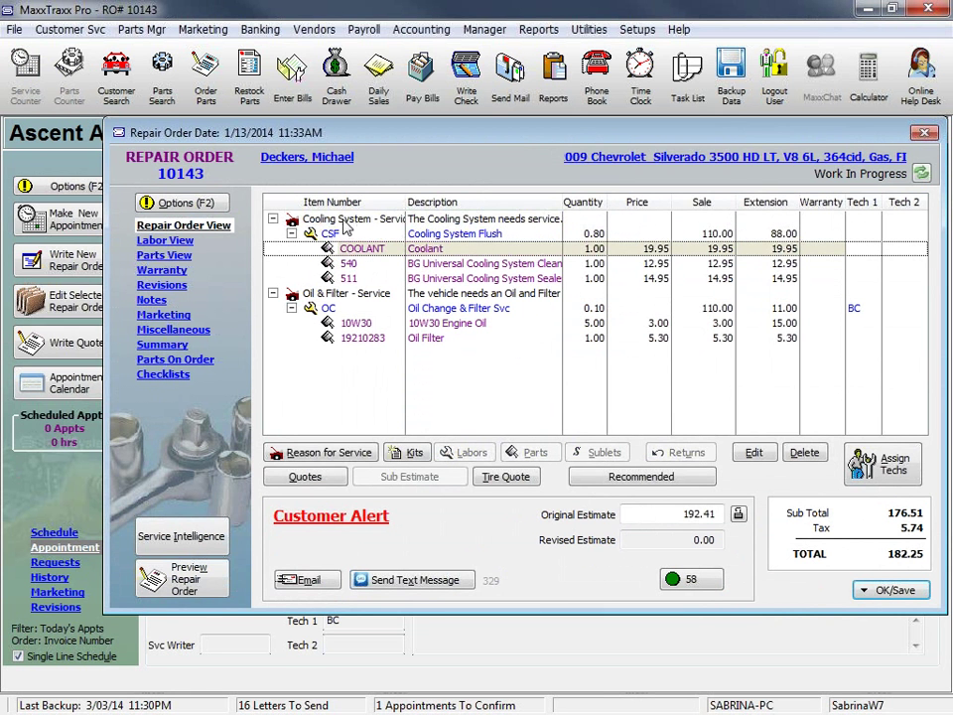
left_click(346, 222)
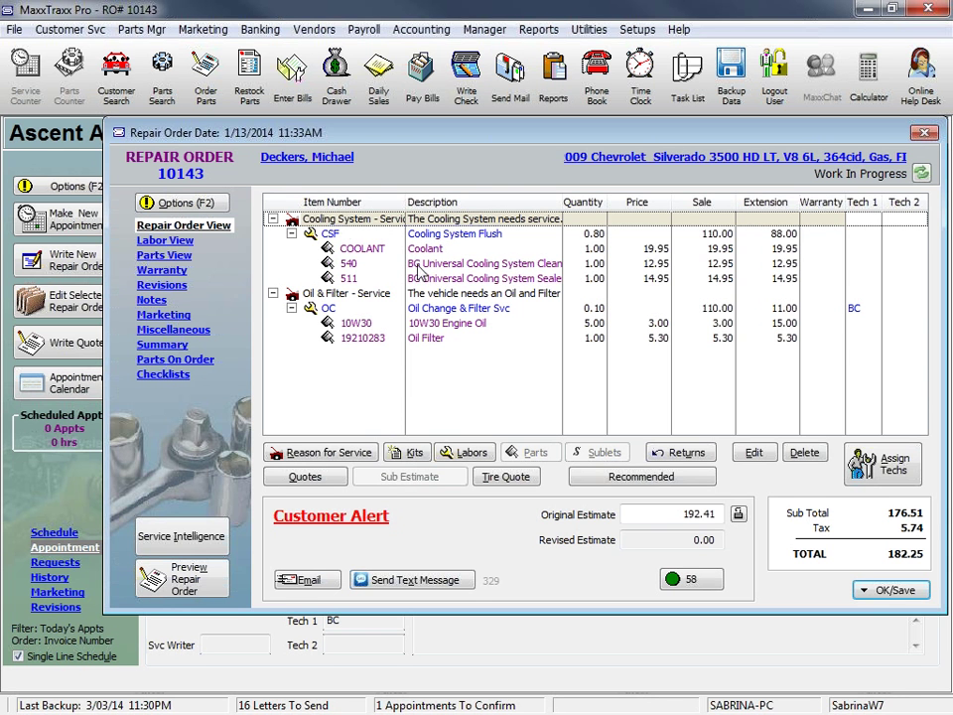
left_click(891, 590)
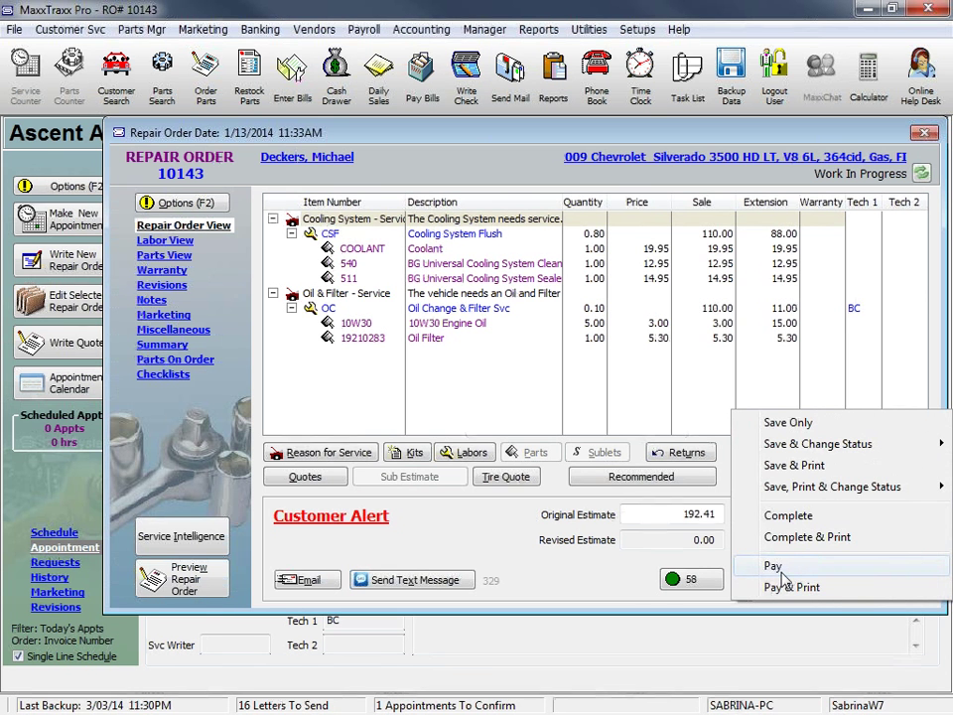
left_click(788, 424)
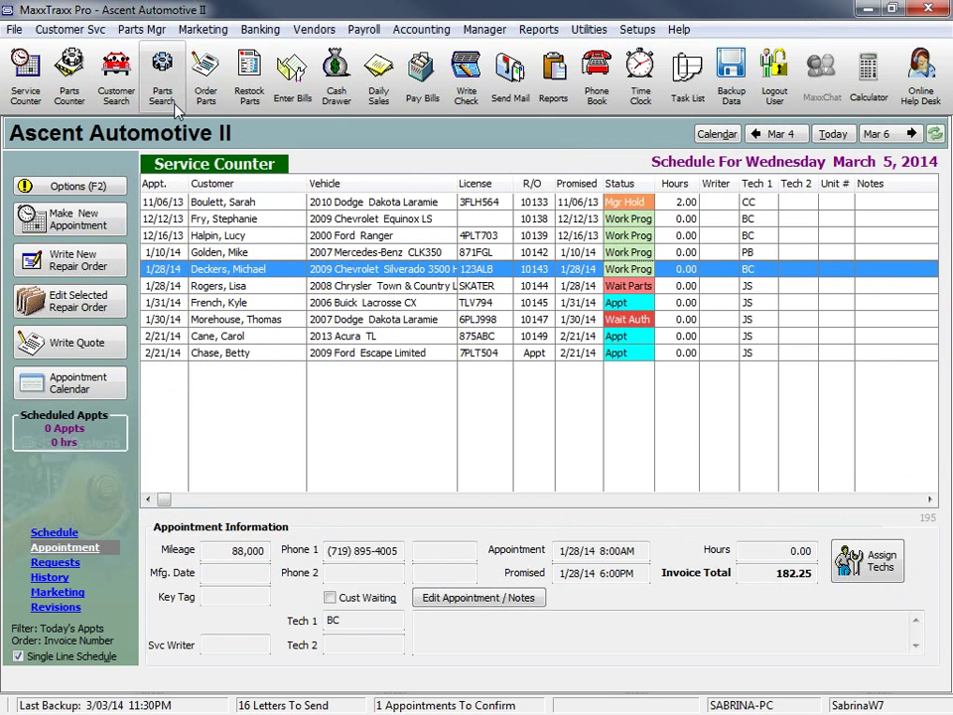
Open the repair order for the 2013 Acura TL, accepting the starting mileage notice without filling it in
left_click(360, 340)
double_click(359, 340)
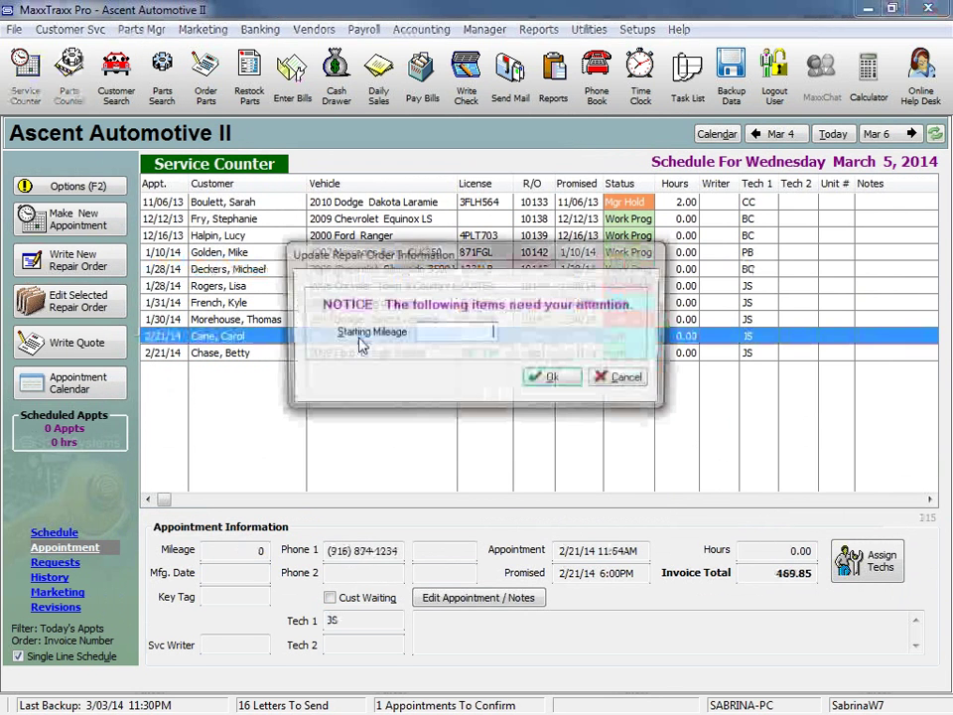
left_click(546, 379)
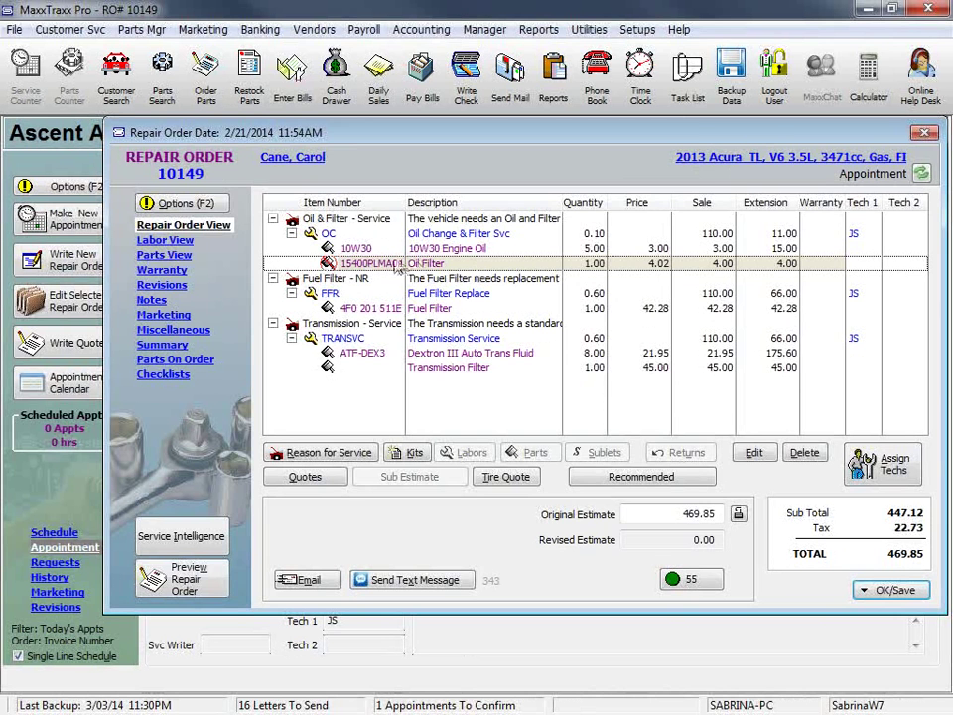
Examine the stock on hand and average cost in the sales and profitability details of oil filter 15400PLMA01
double_click(434, 264)
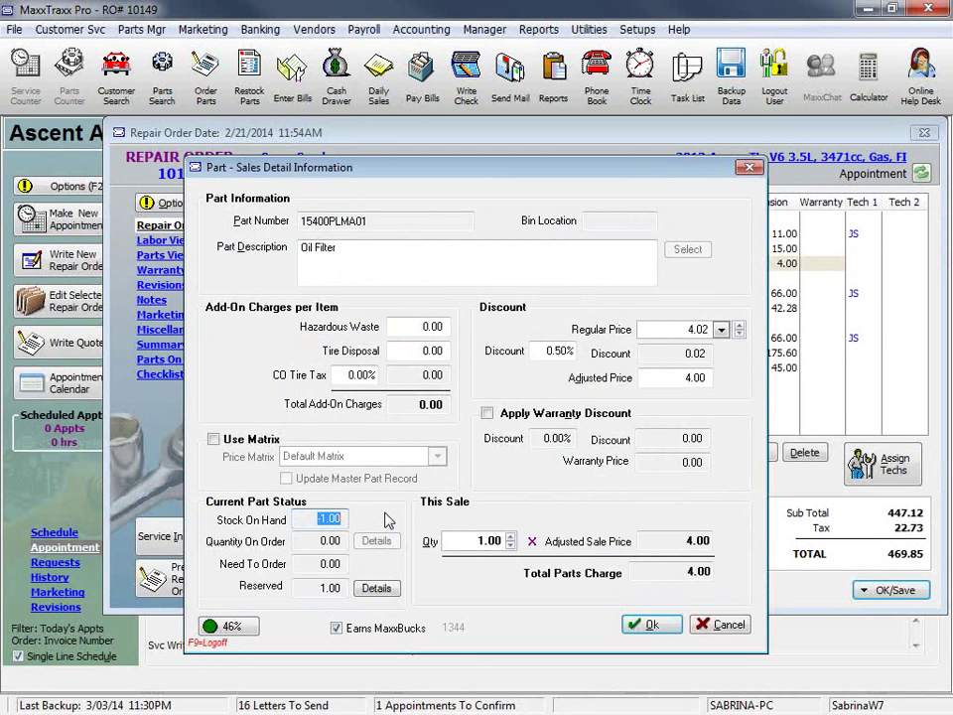
key("End")
left_click(241, 630)
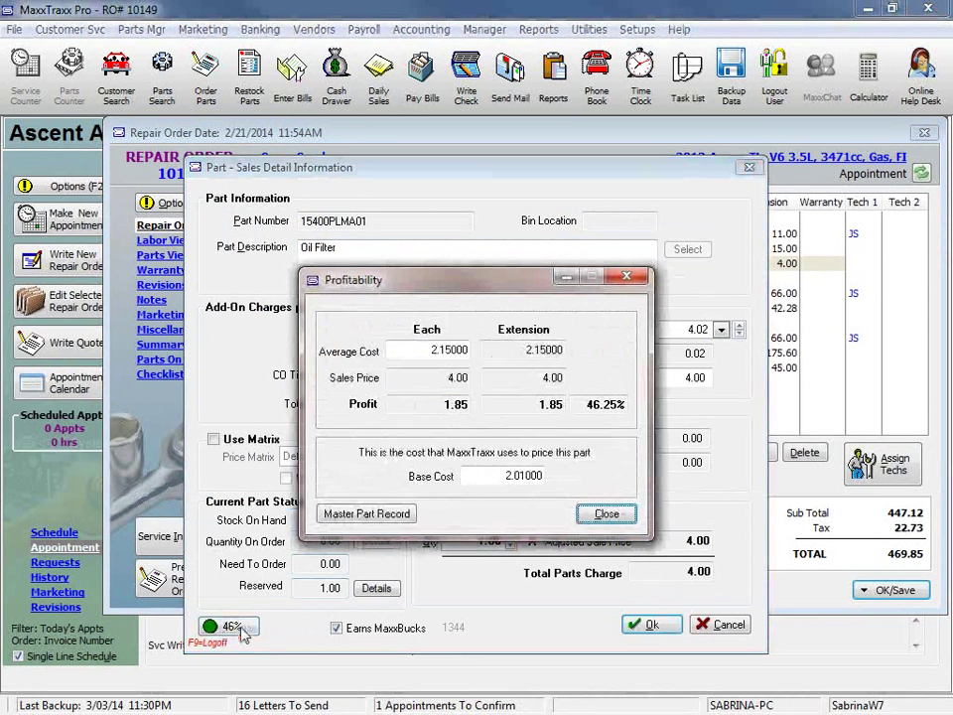
left_click_drag(434, 350, 498, 345)
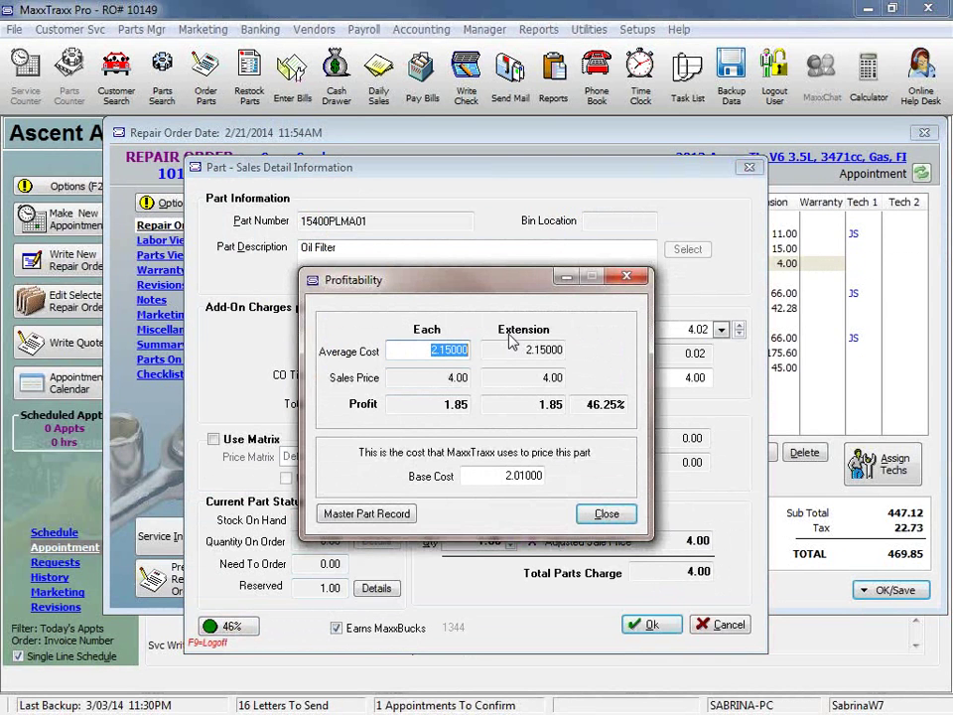
left_click(607, 514)
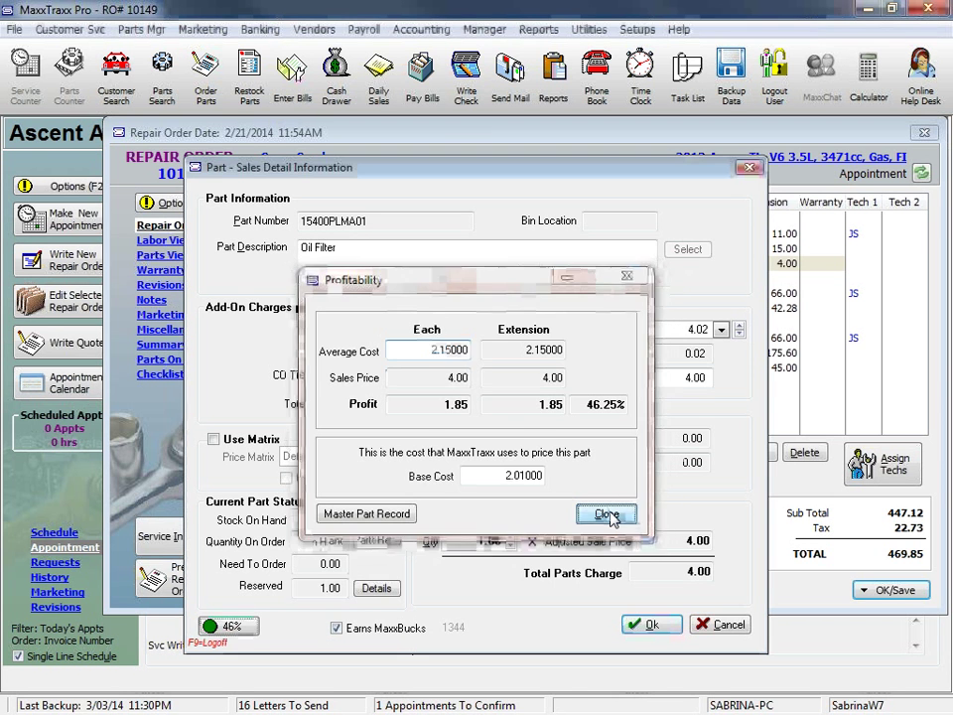
left_click(671, 627)
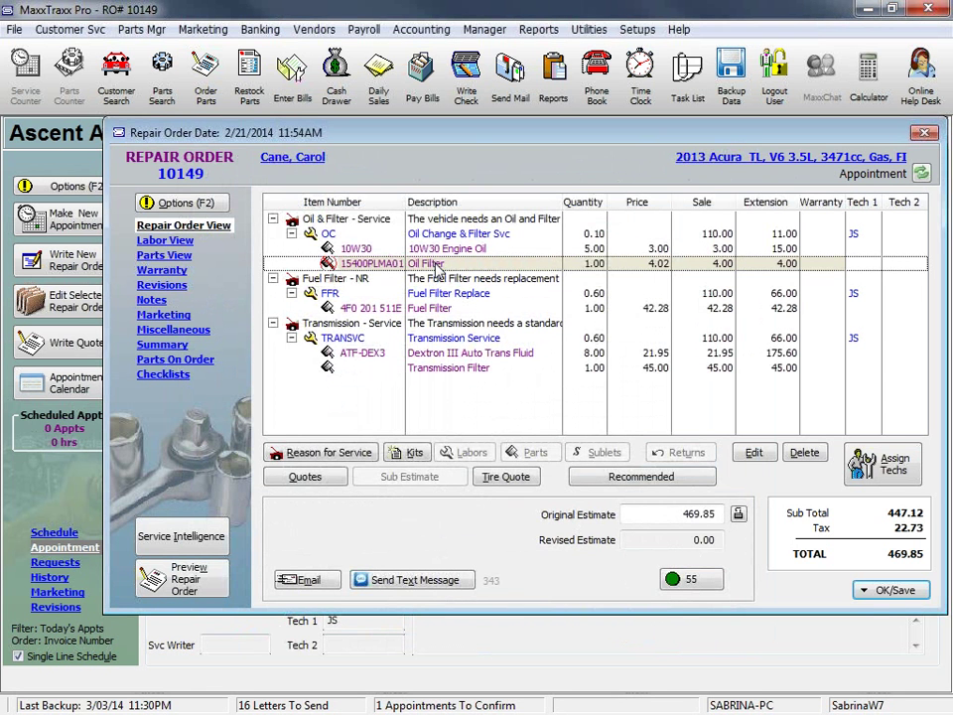
Save the Acura TL repair order with Save Only and exit the low-stock parts notice without ordering
left_click(904, 592)
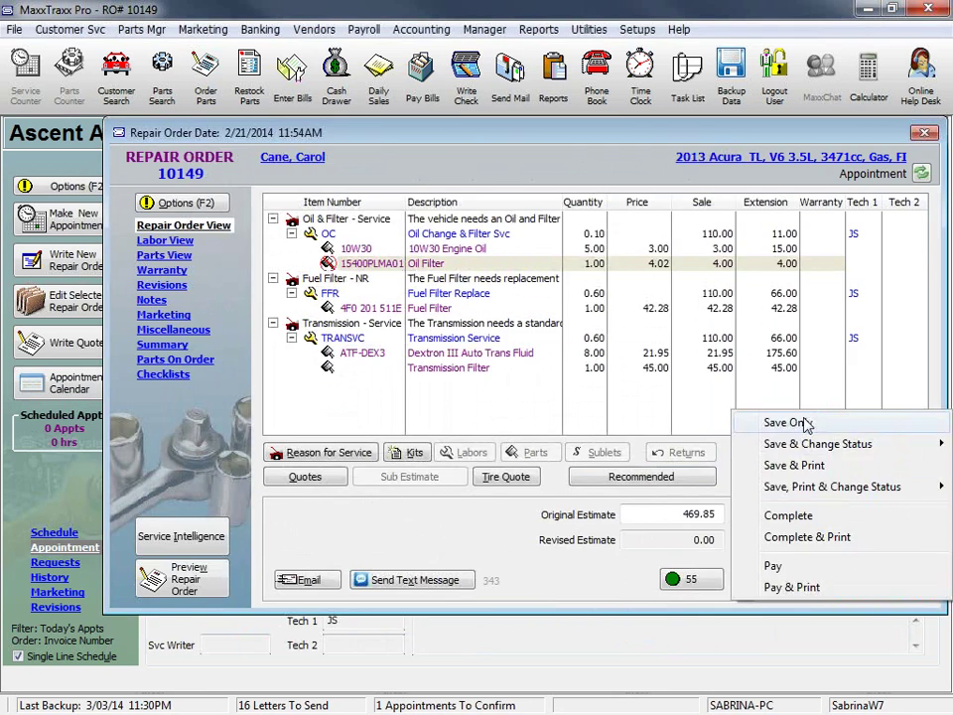
left_click(807, 424)
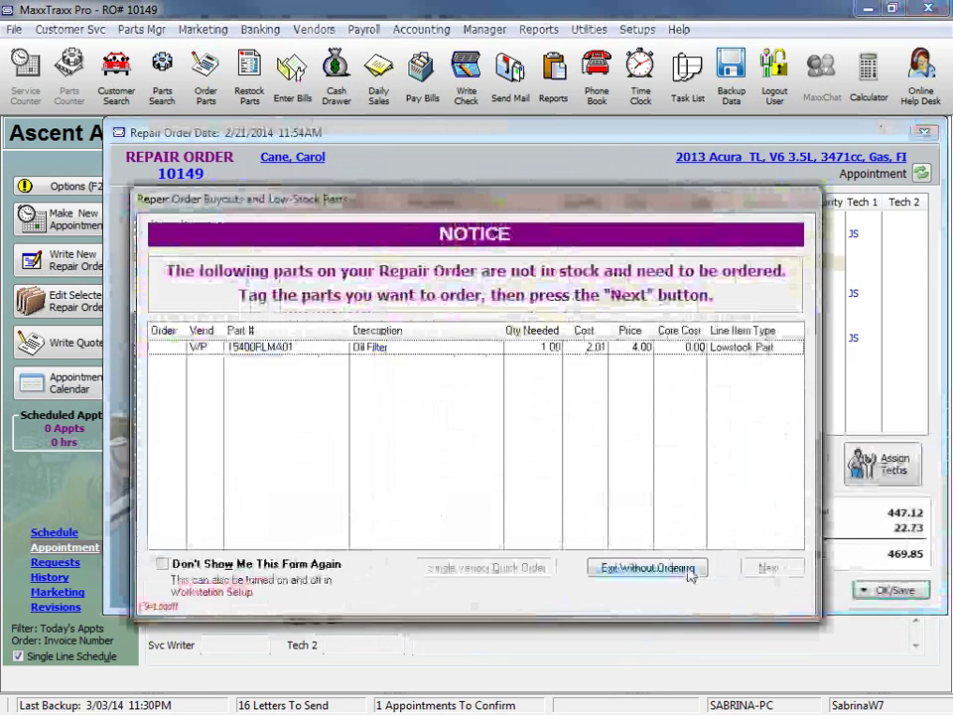
left_click(640, 535)
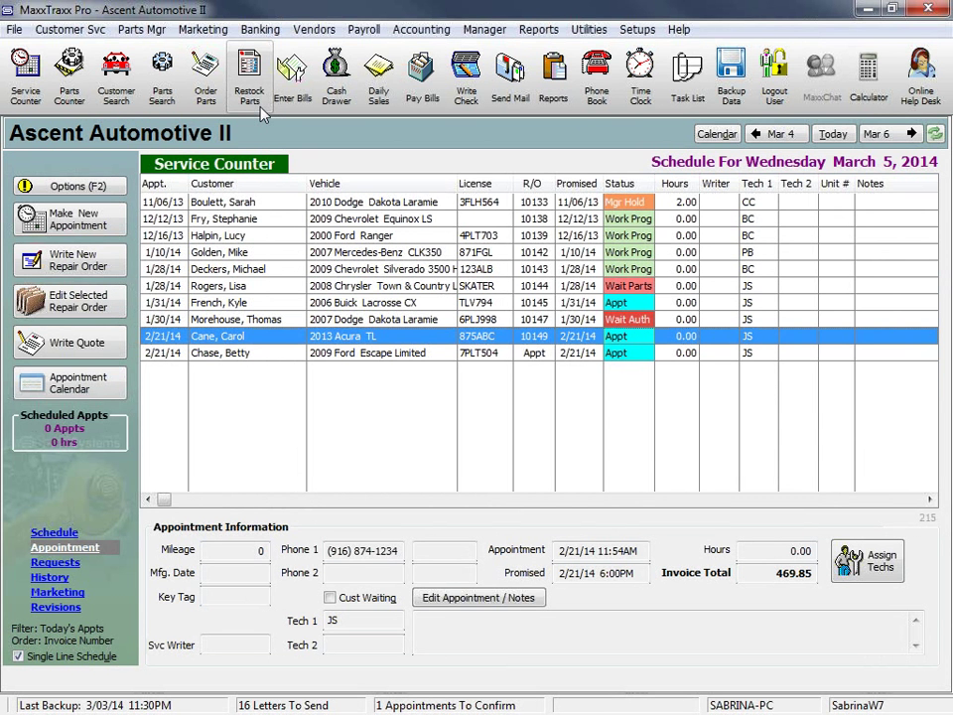
Reopen the 2013 Acura TL repair order and view its save, complete and pay options
left_click(502, 251)
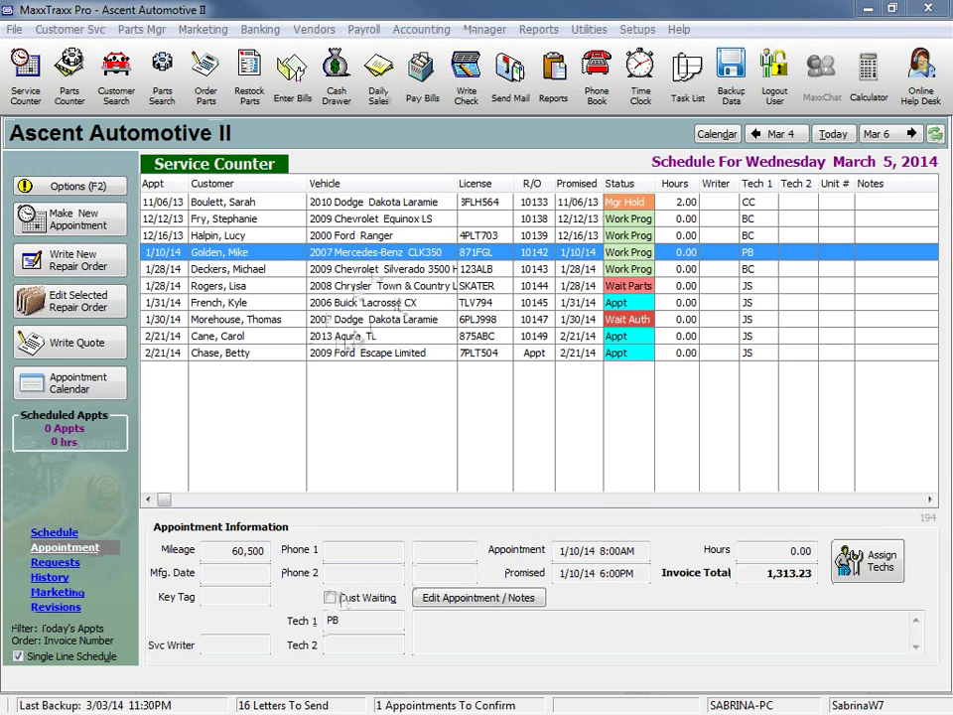
left_click(350, 337)
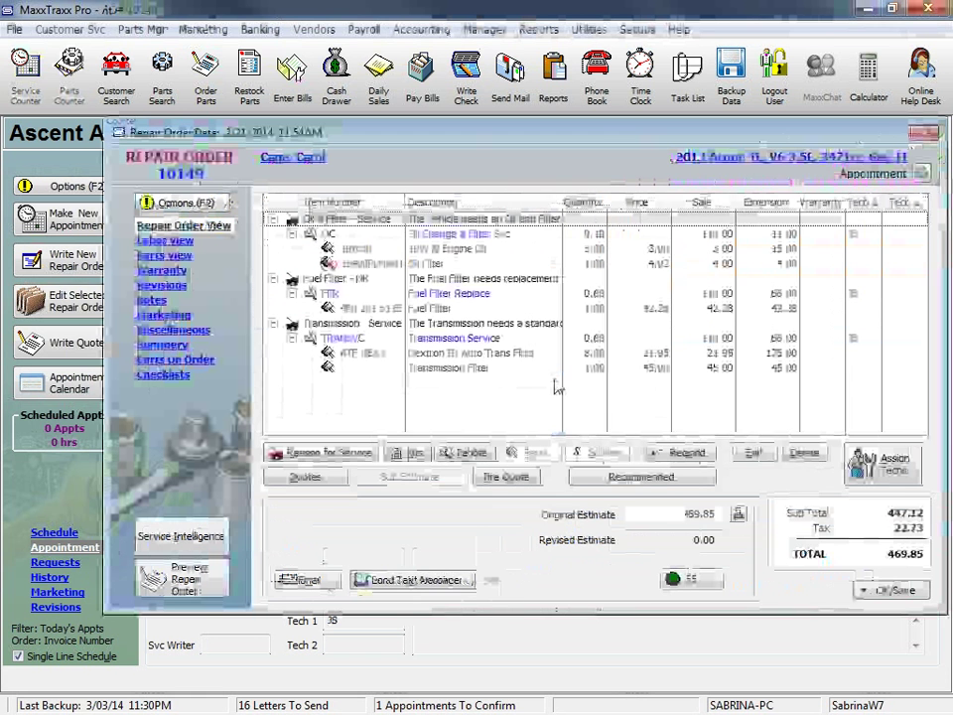
left_click(881, 590)
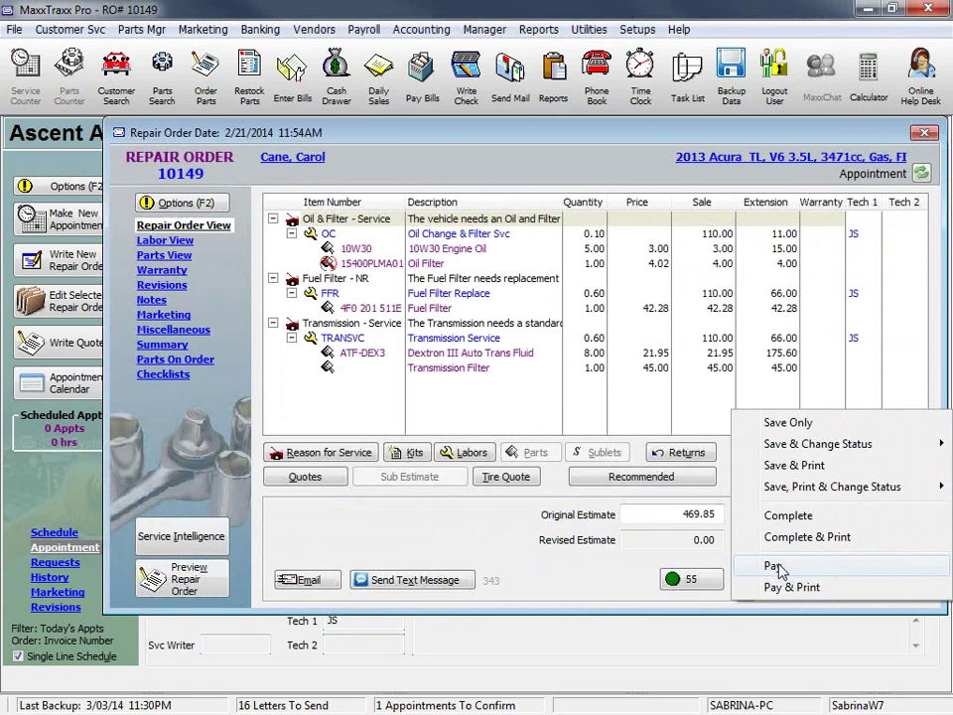
left_click(823, 647)
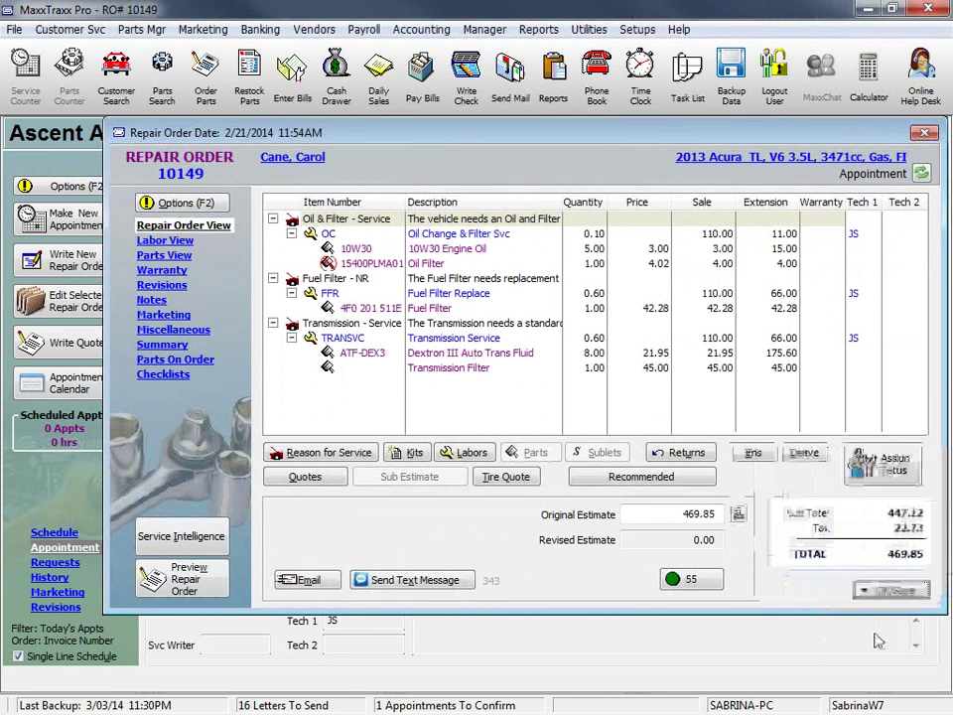
Close the Acura TL repair order with Save Only, leaving the oil filter unordered
left_click(919, 592)
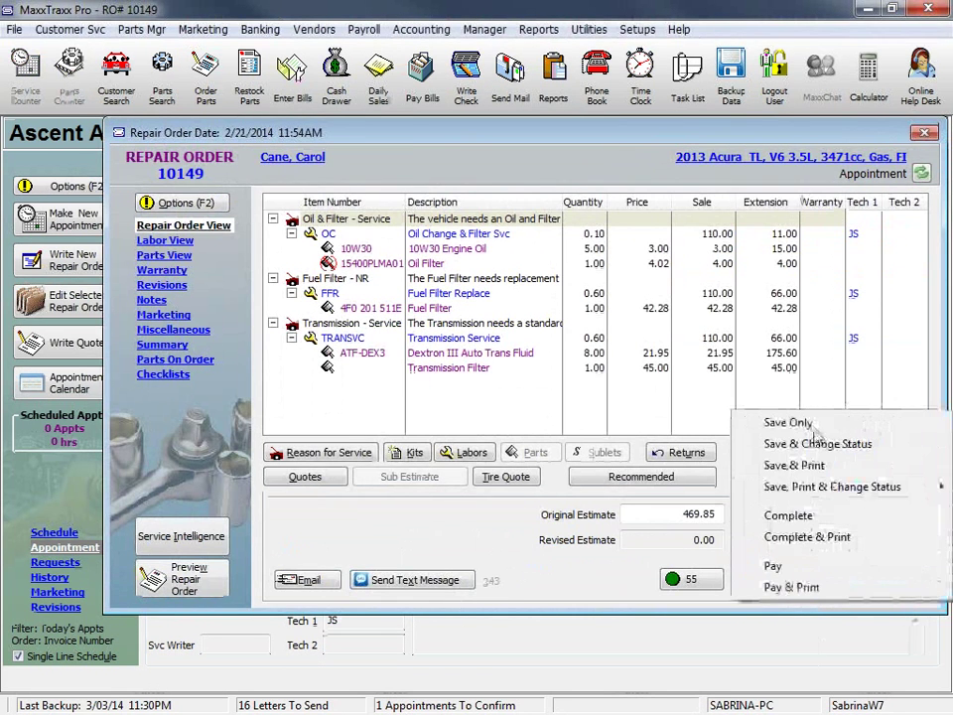
left_click(795, 363)
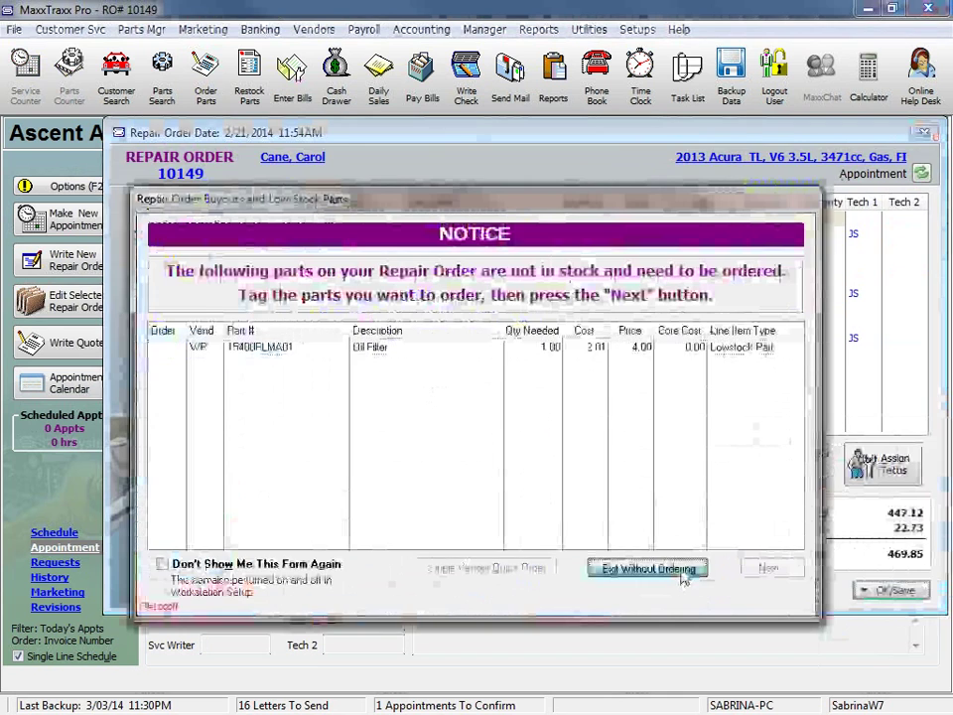
left_click(685, 575)
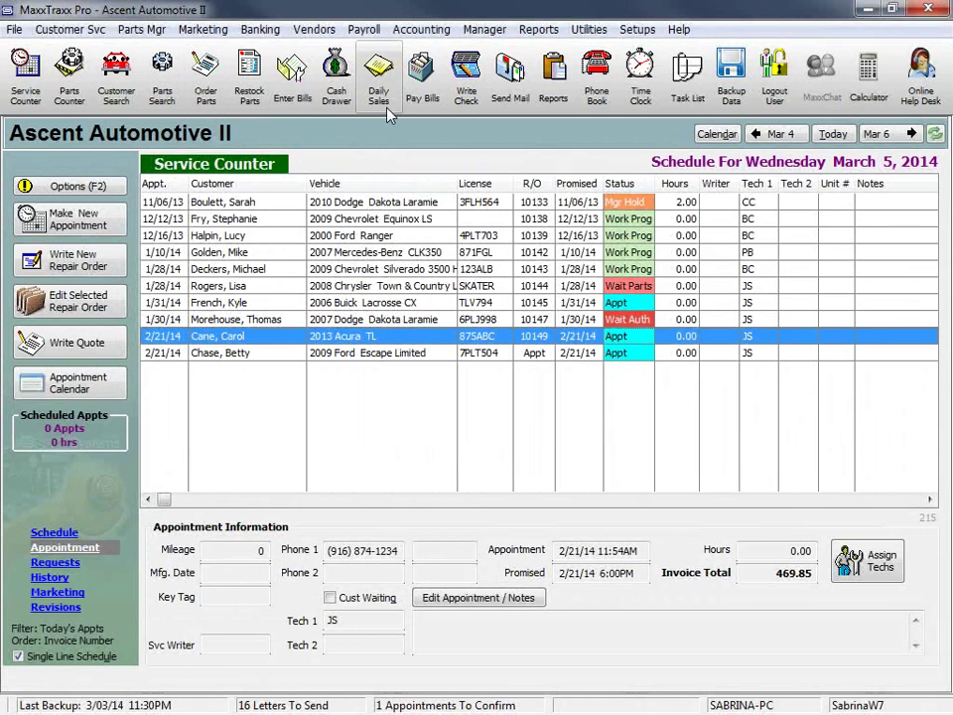
Open the Daily Sales report for cash drawer Front Counter #1 and set its start date to 1/01/2014
left_click(380, 107)
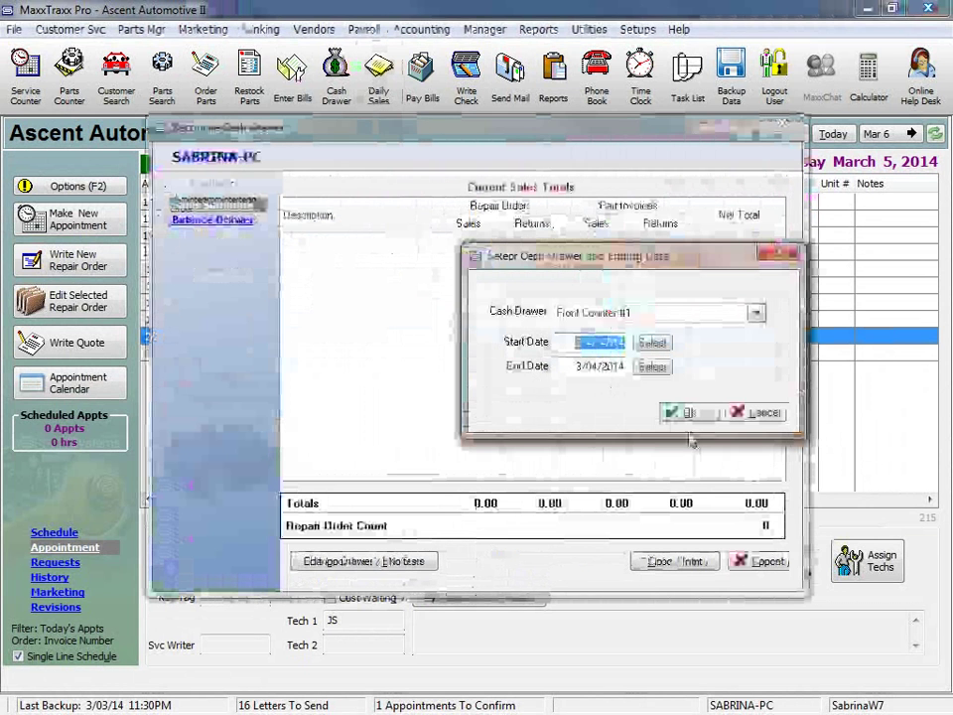
left_click(697, 414)
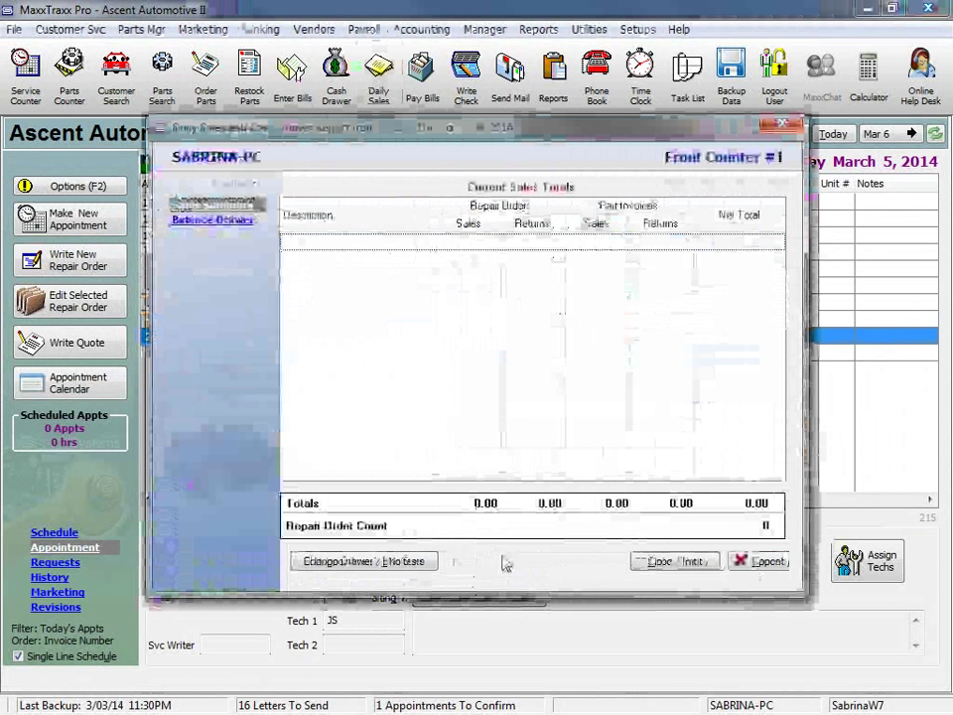
left_click(379, 562)
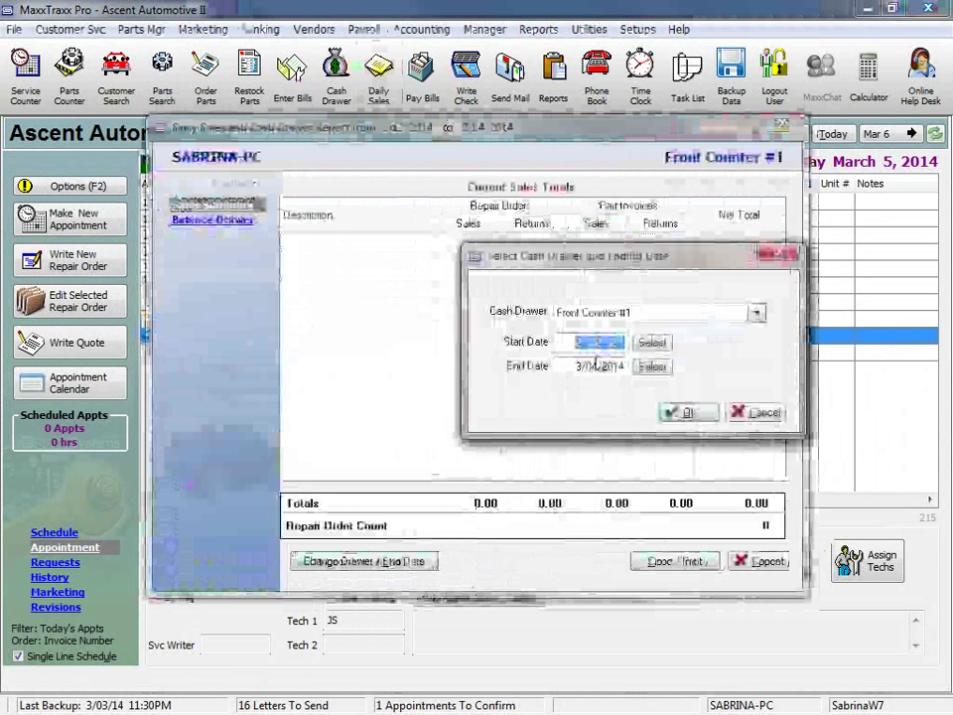
type("1/1")
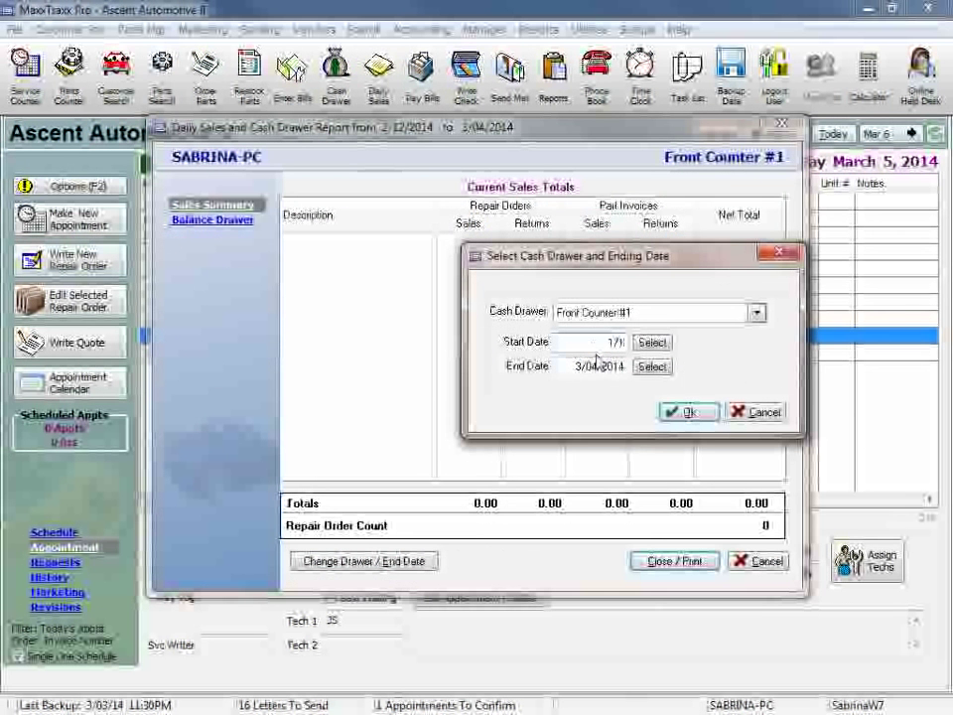
key("Tab")
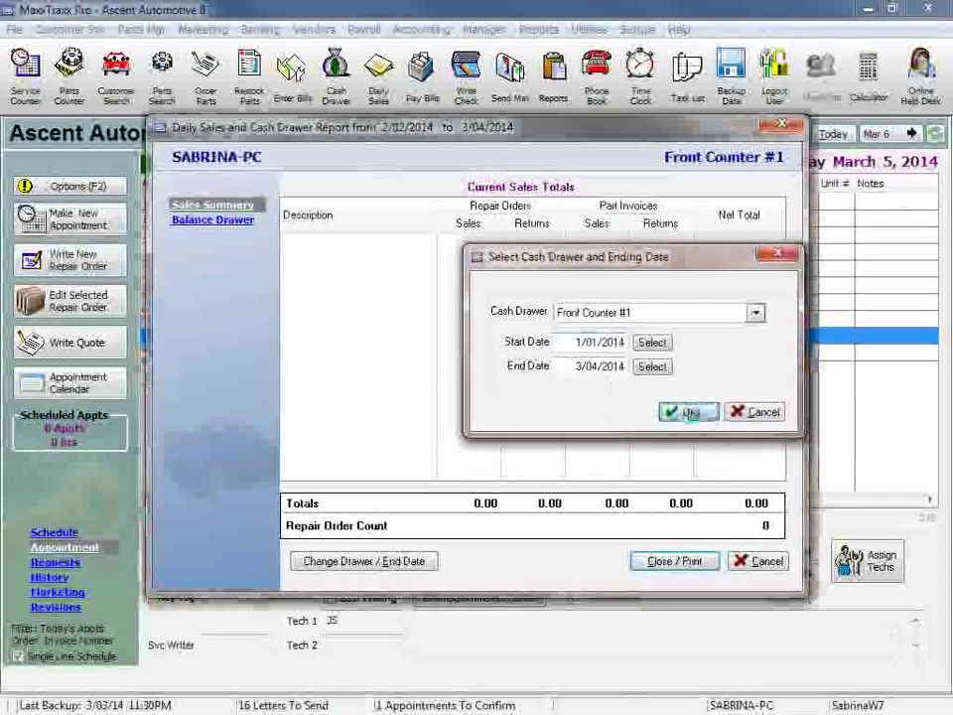
left_click(690, 411)
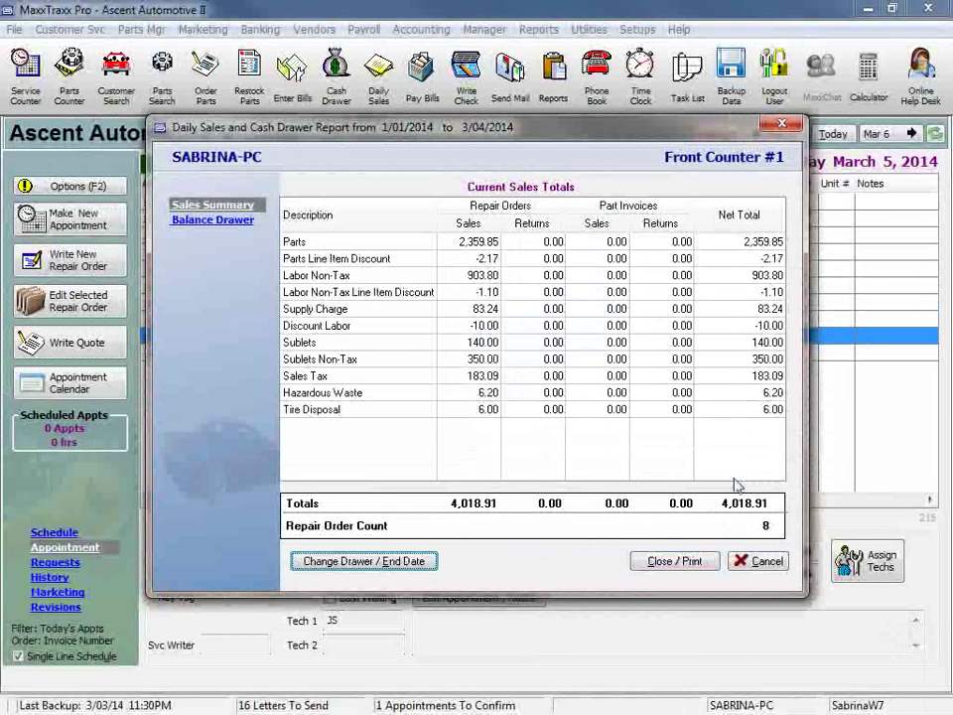
Enter 133.00 as the counted cash in the drawer reconciliation and cancel the report without saving or posting
left_click(199, 222)
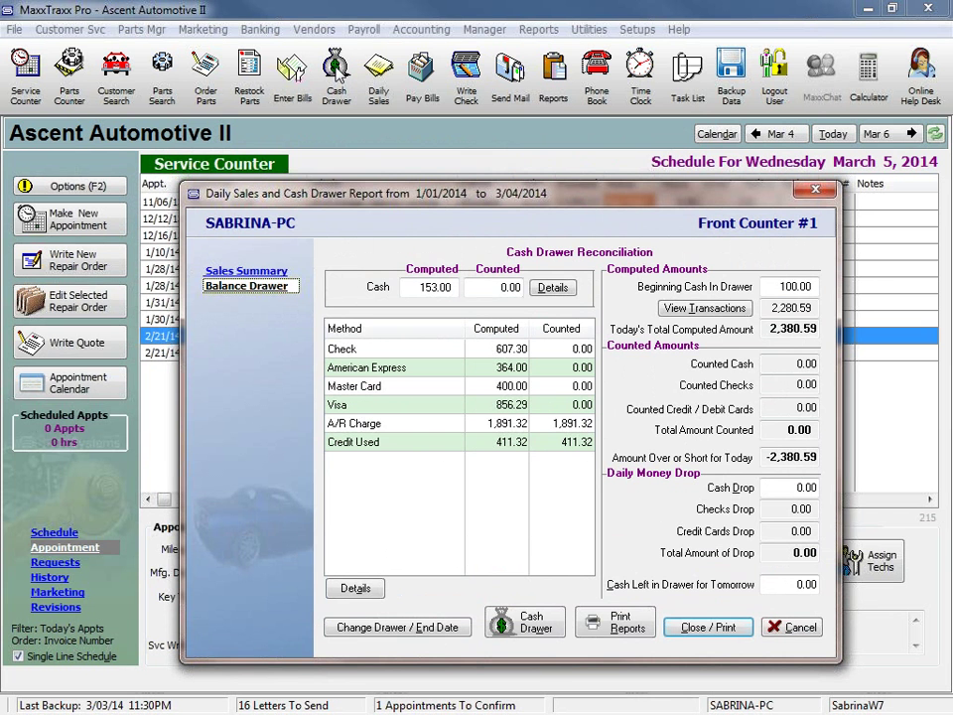
left_click(505, 287)
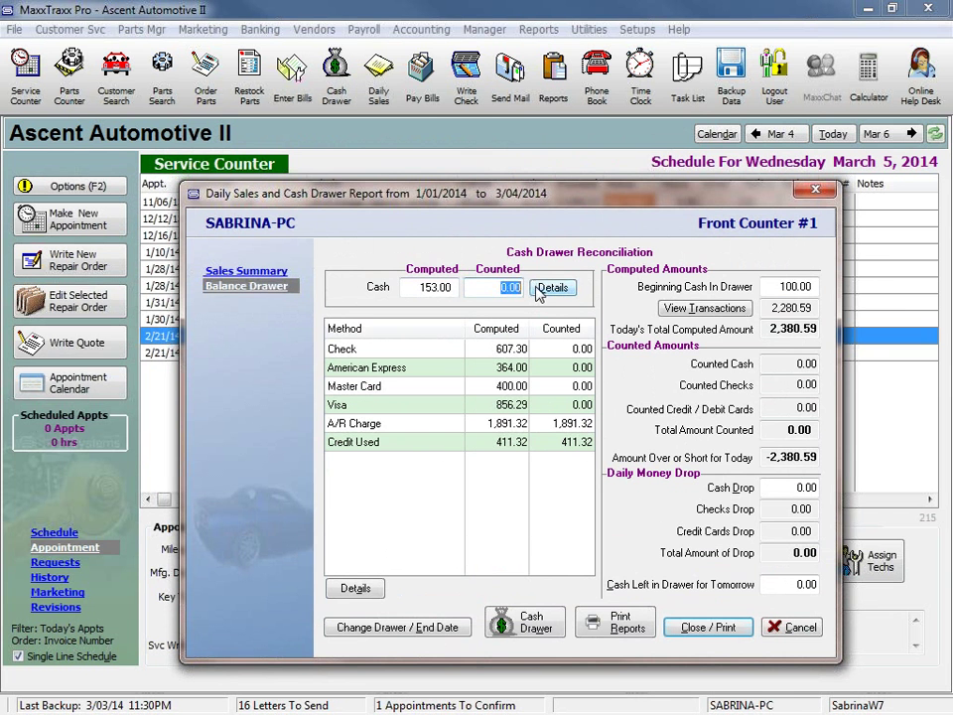
type("133")
key("Tab")
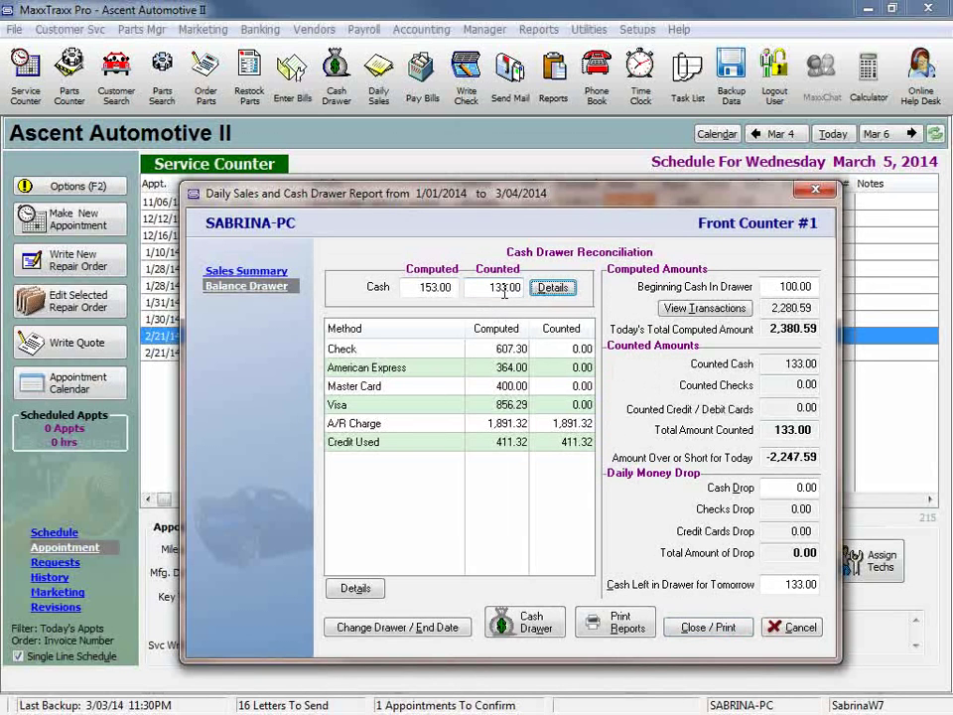
left_click(504, 287)
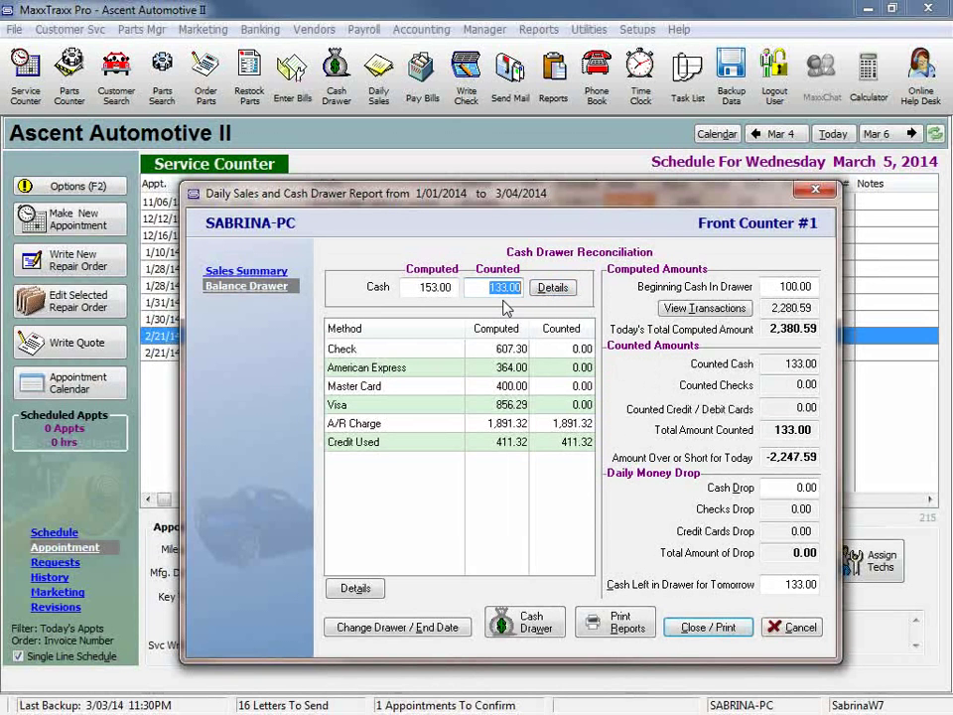
left_click(801, 628)
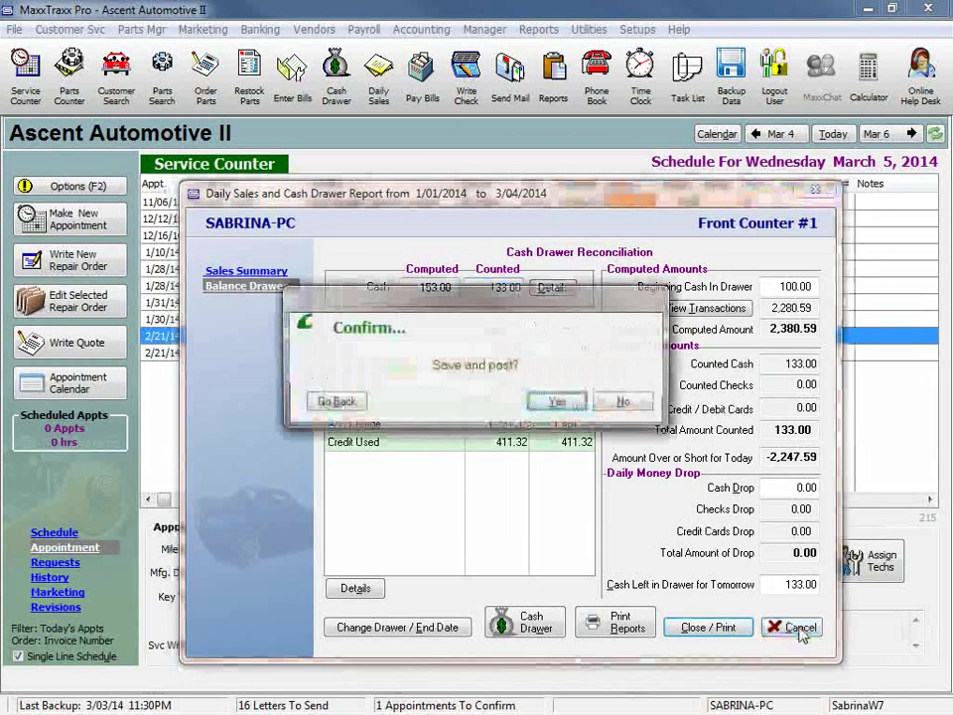
left_click(621, 401)
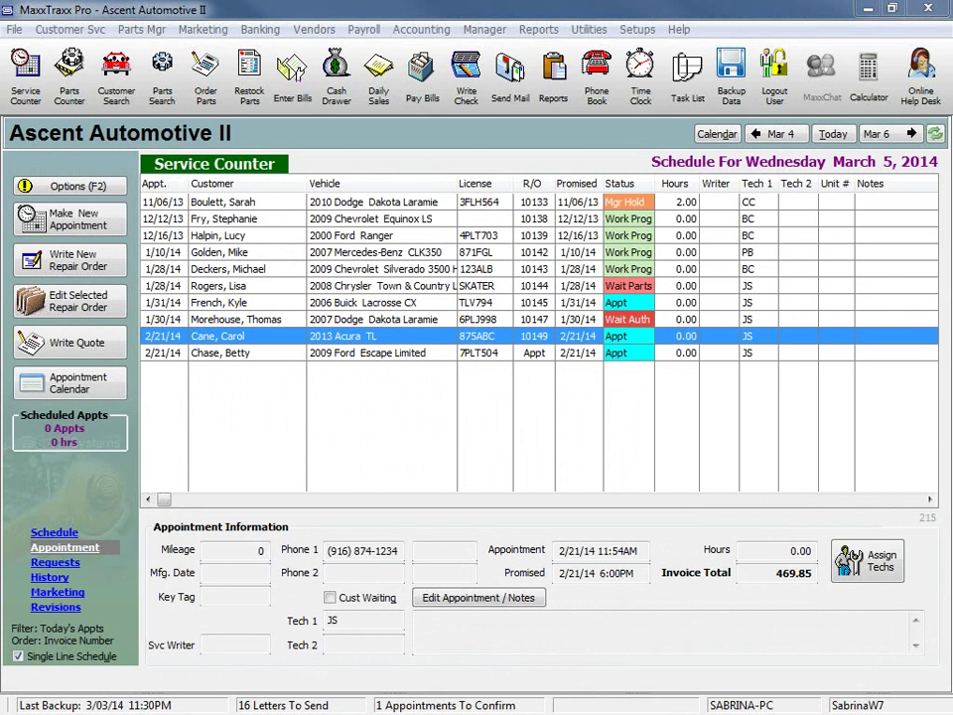
Open the current cash drawer transactions for Front Counter #1 and view the voided payments dated 2/05/2014 and 1/28/2014
left_click(383, 239)
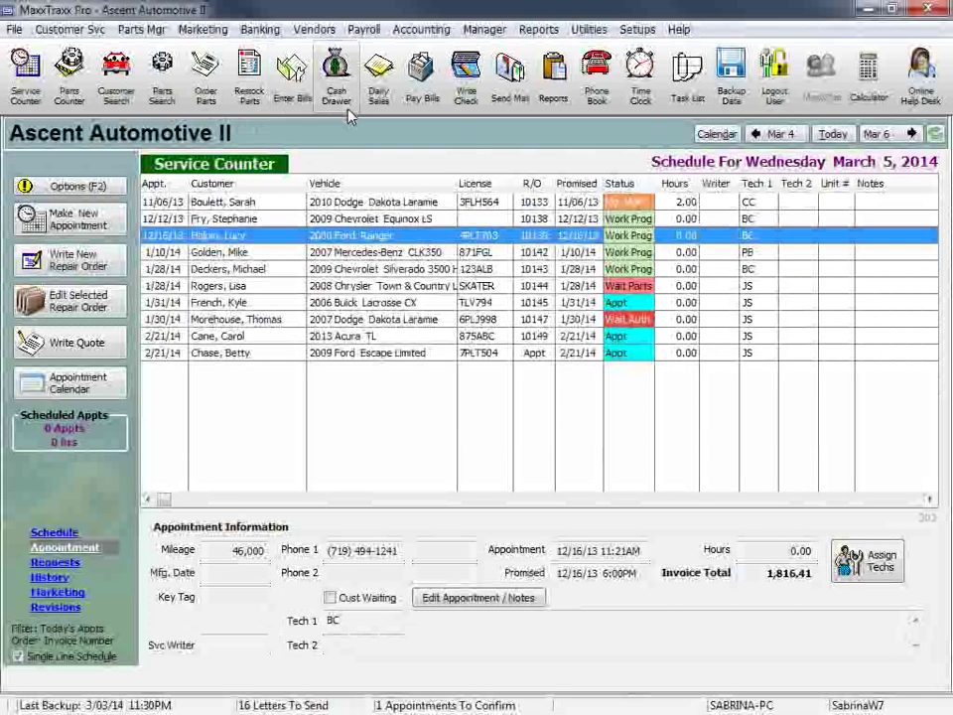
left_click(337, 75)
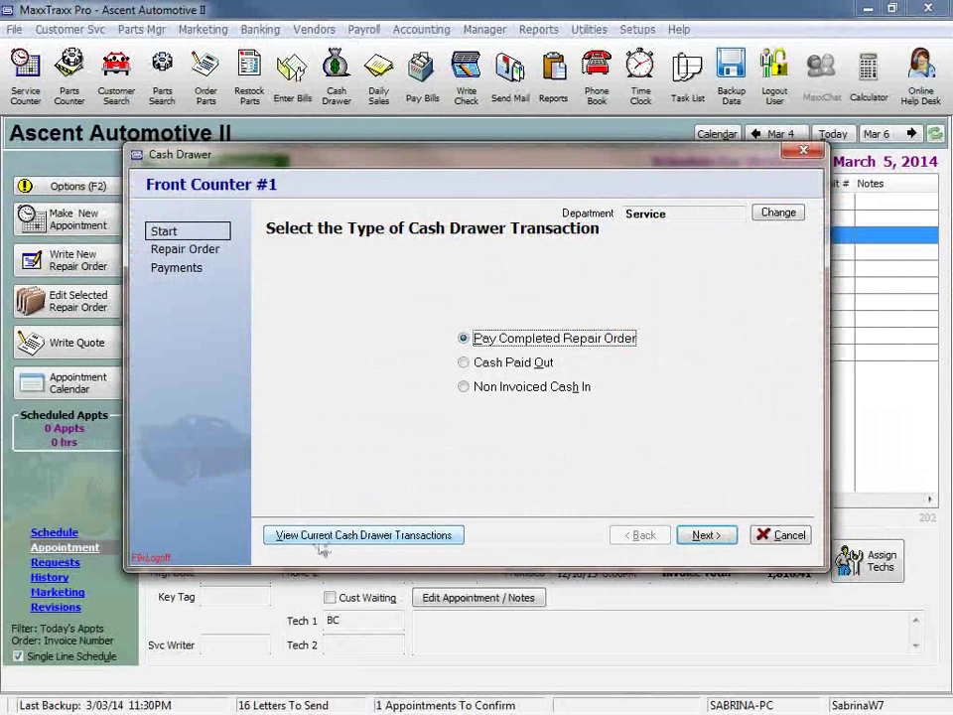
left_click(361, 541)
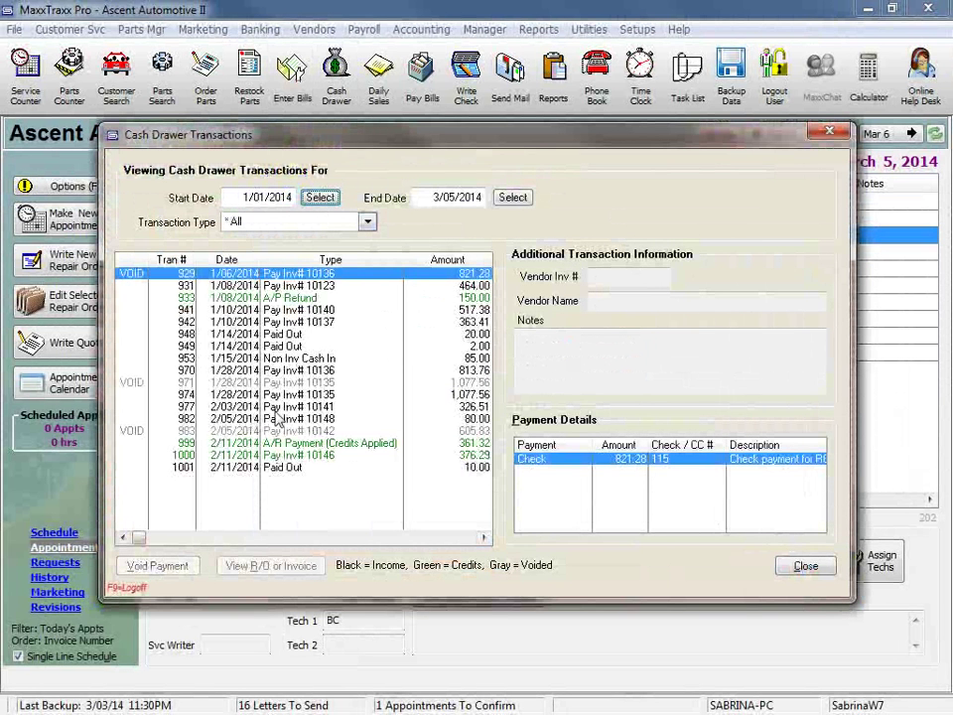
left_click(296, 431)
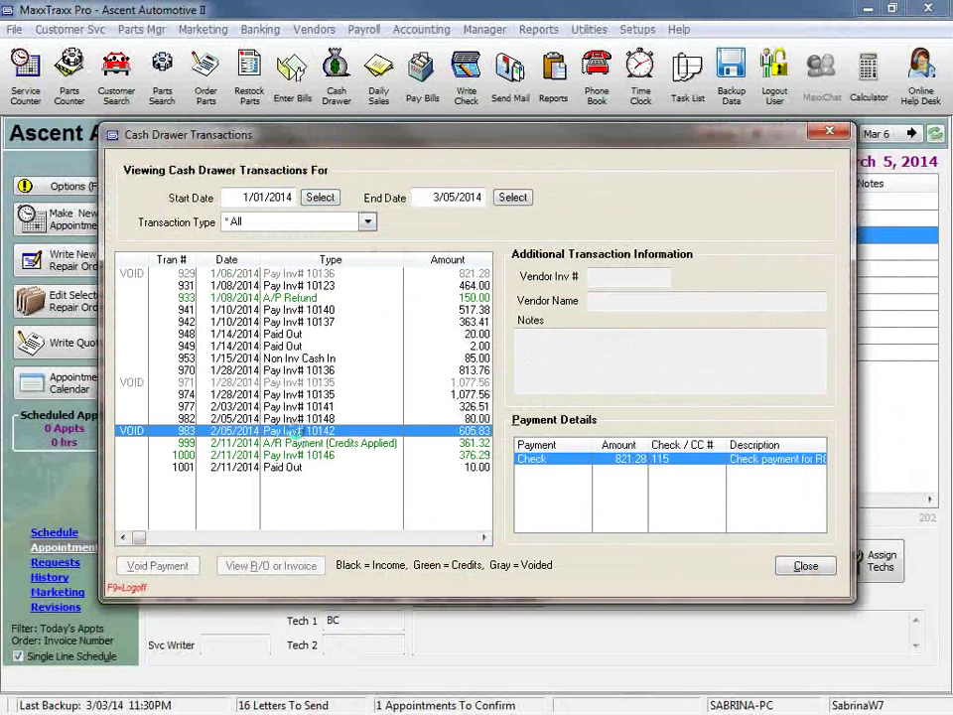
left_click(324, 384)
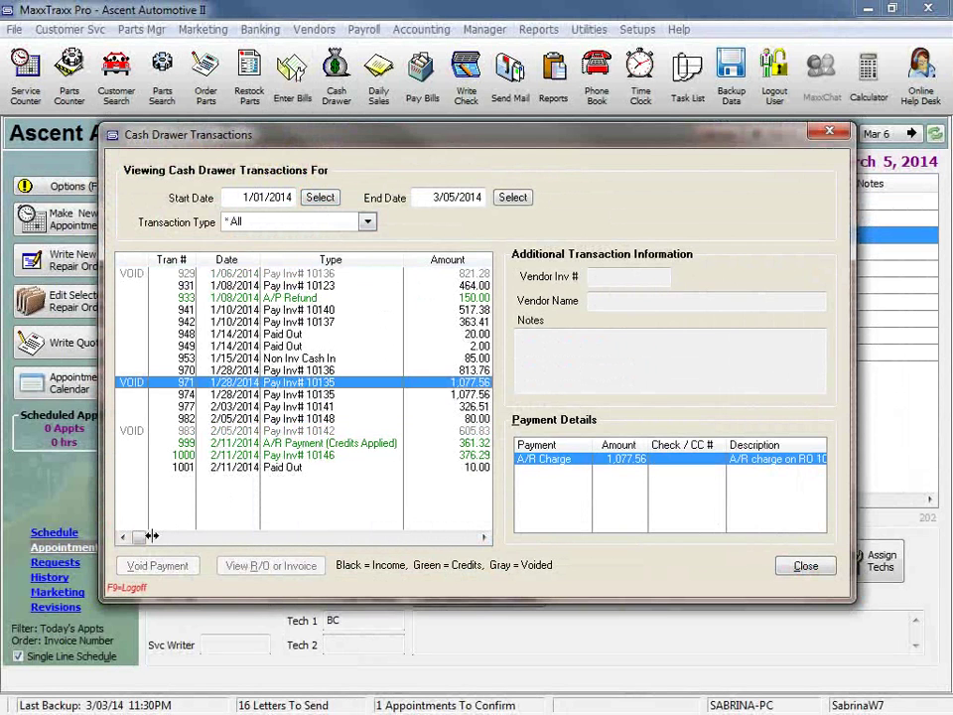
Compare the voided and active 1/28/2014 payments of the same invoice and exit the cash drawer without voiding anything
left_click(144, 395)
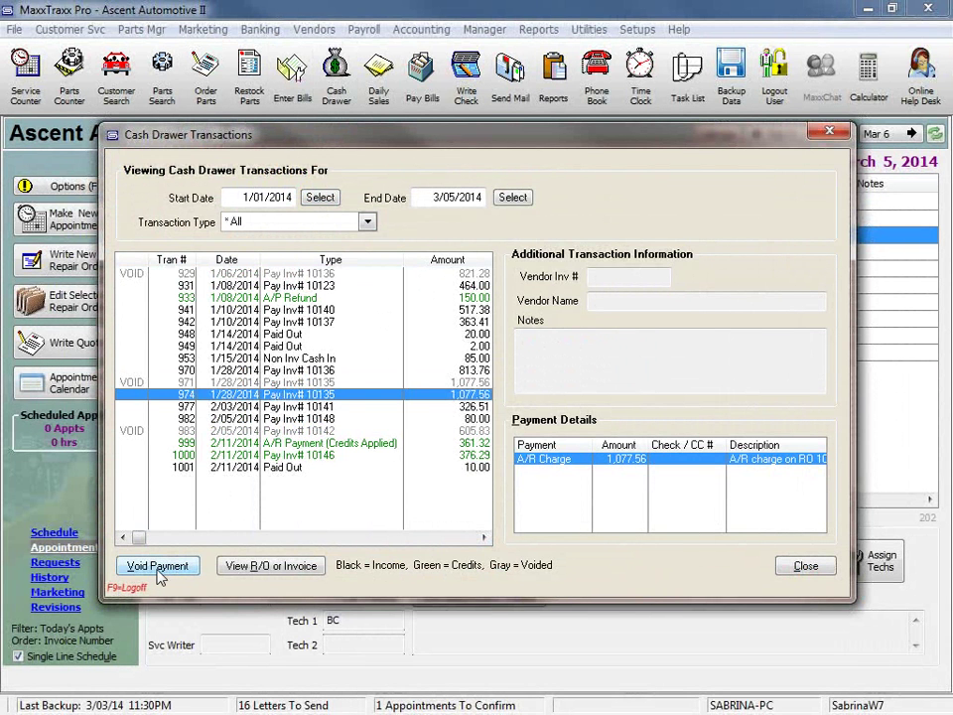
left_click(315, 383)
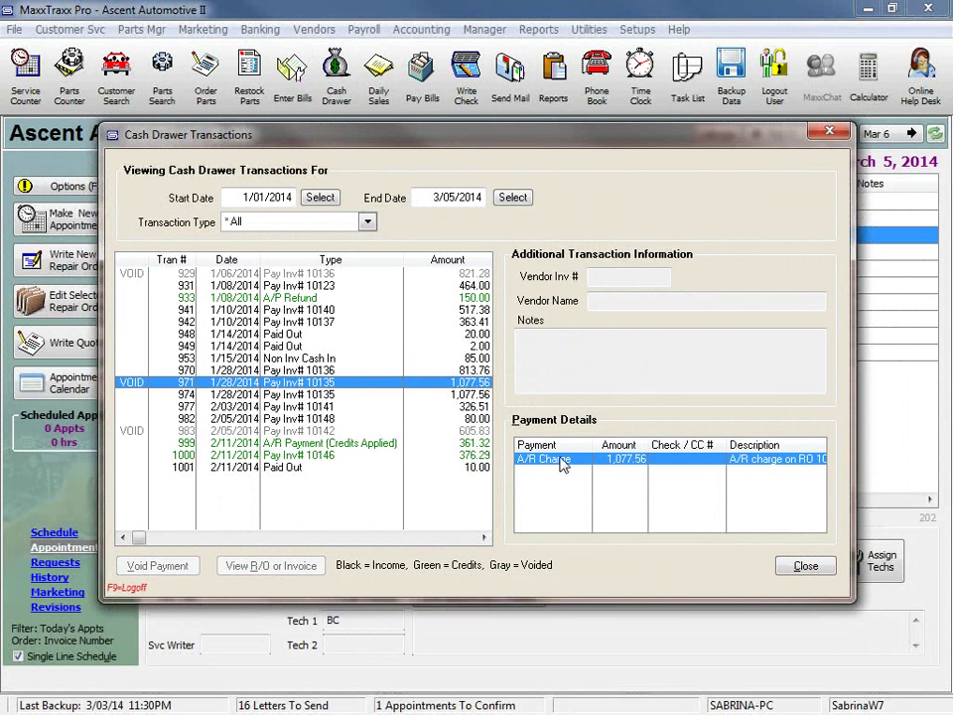
left_click(312, 395)
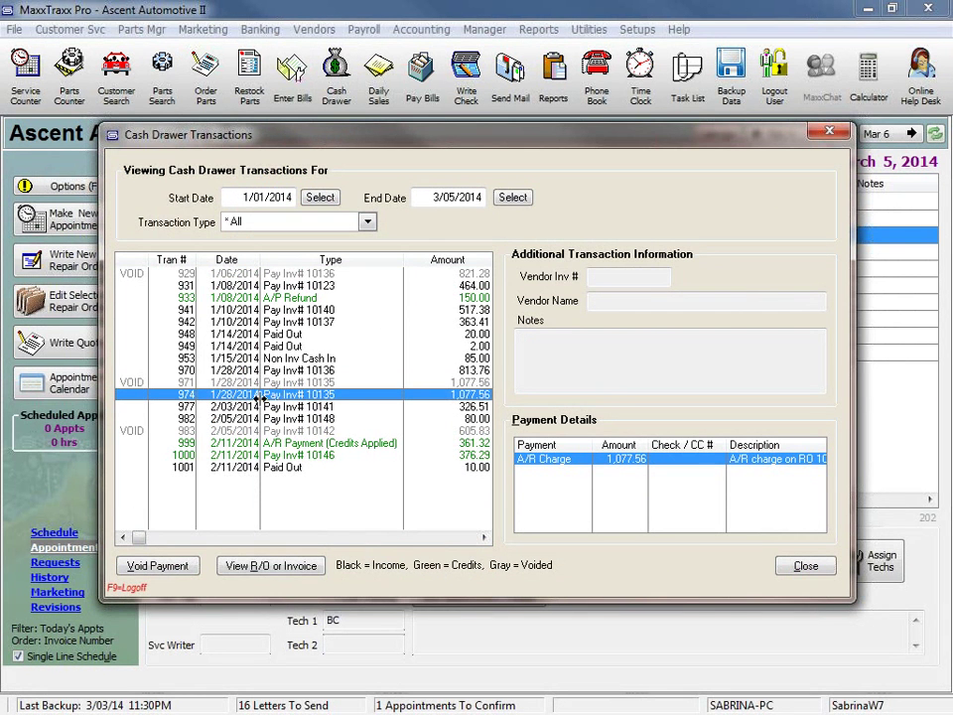
left_click(310, 383)
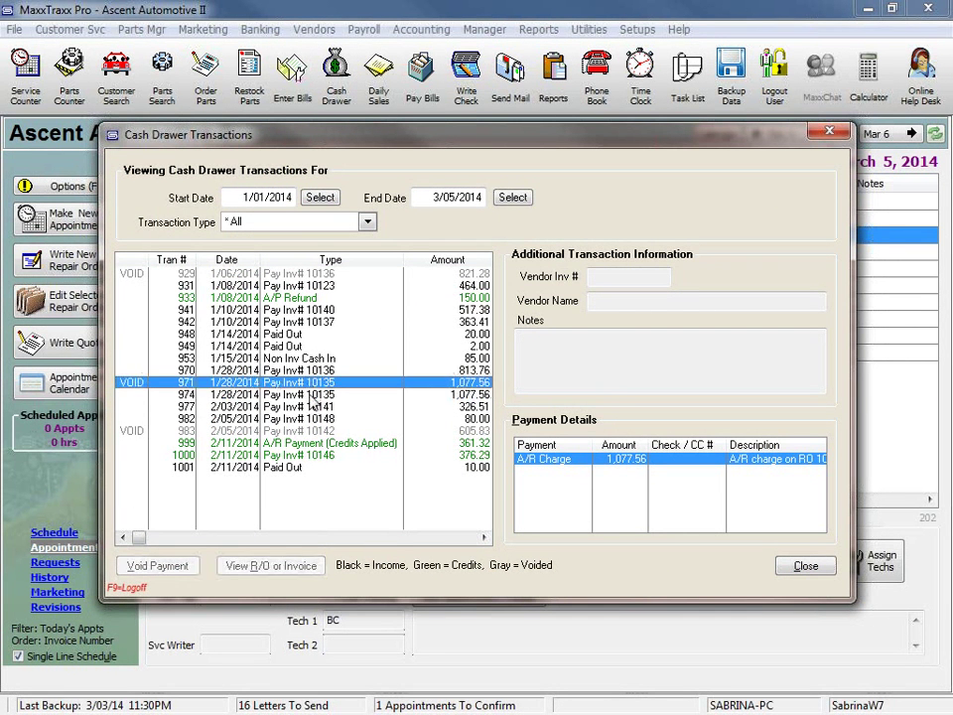
left_click(309, 396)
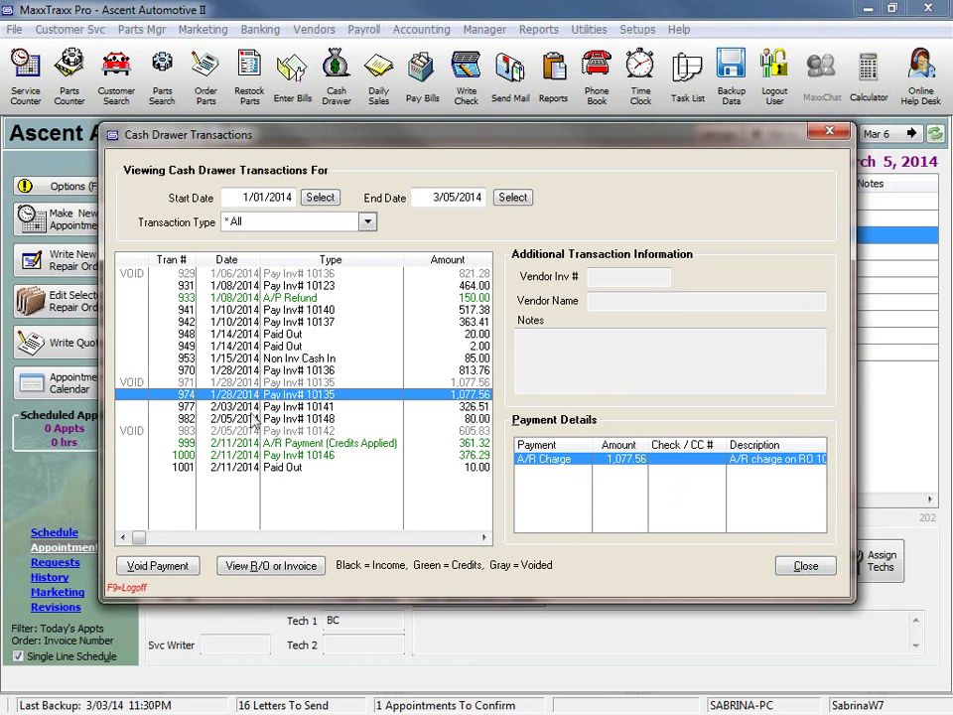
left_click(247, 384)
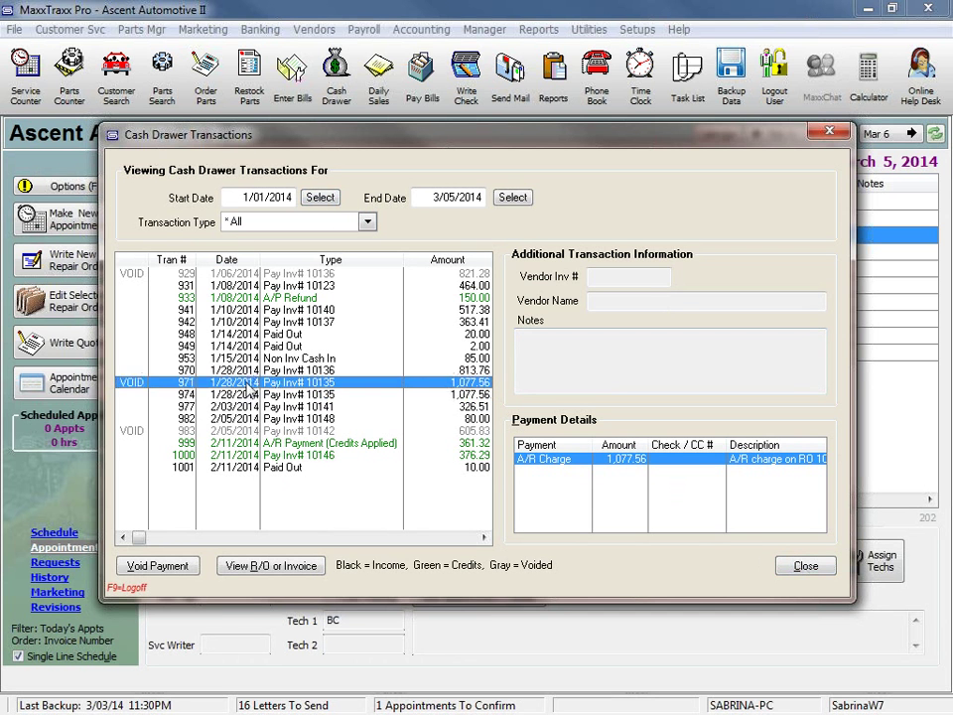
left_click(228, 433)
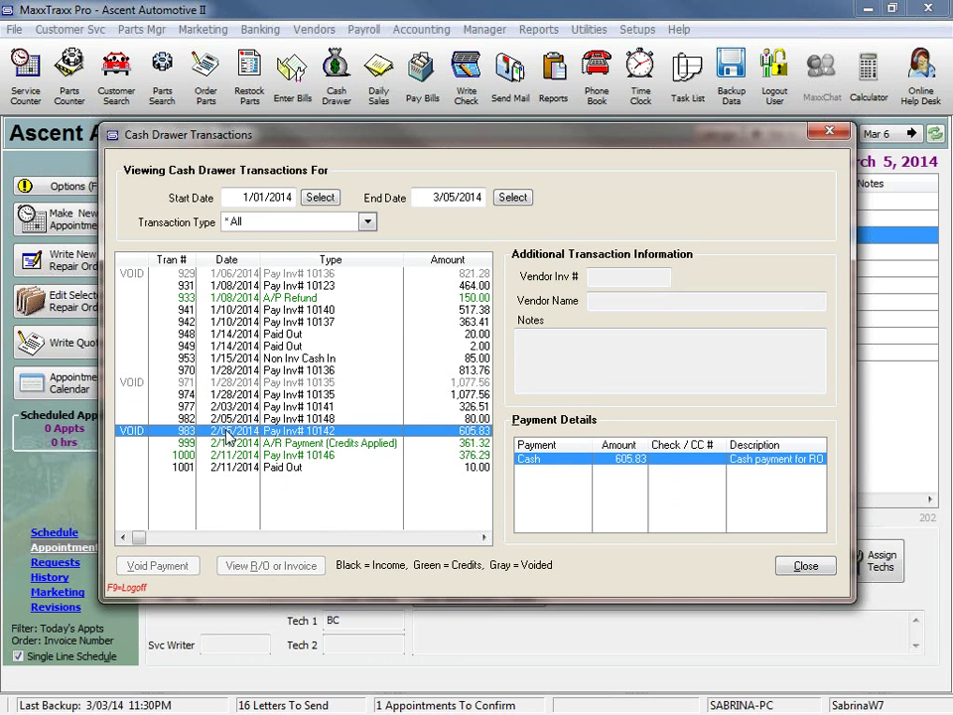
left_click(805, 567)
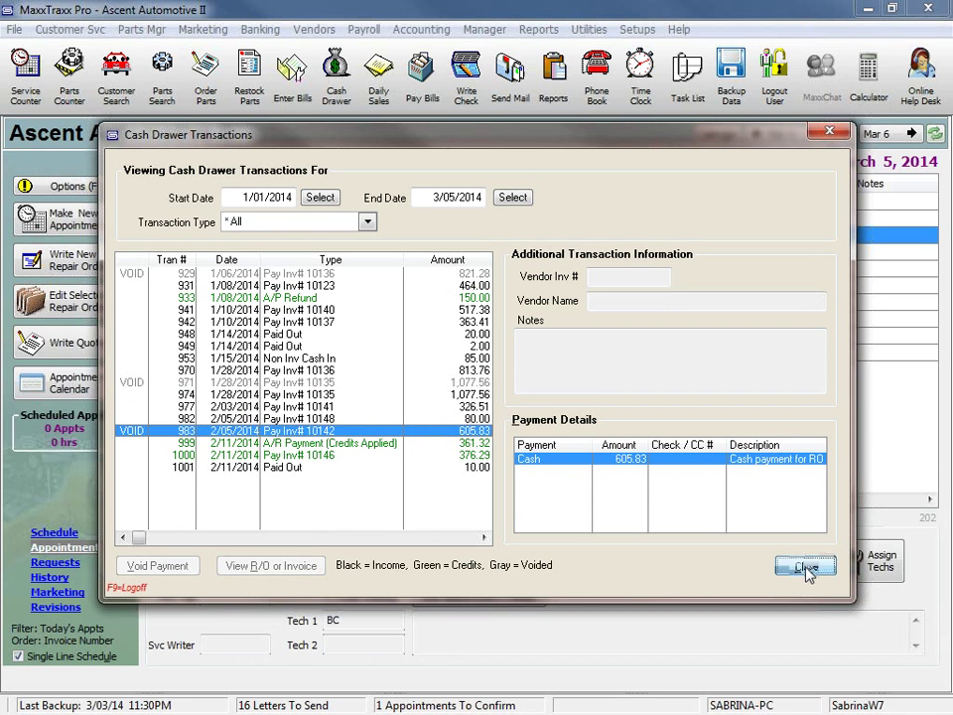
left_click(784, 536)
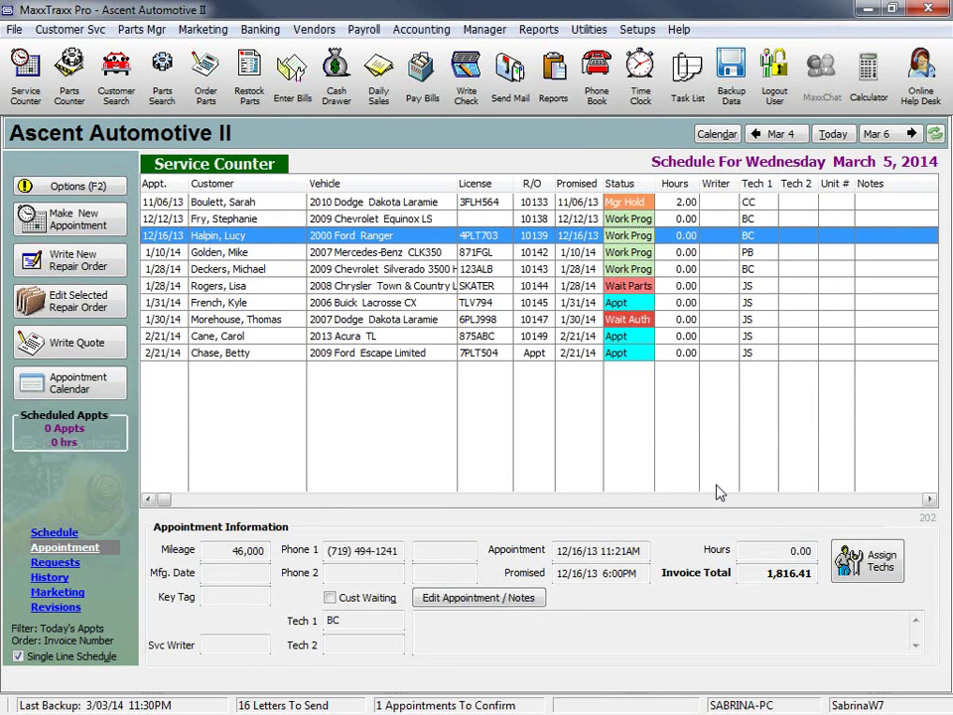
View the list of open vendor invoices and close it without entering a received invoice
left_click(261, 99)
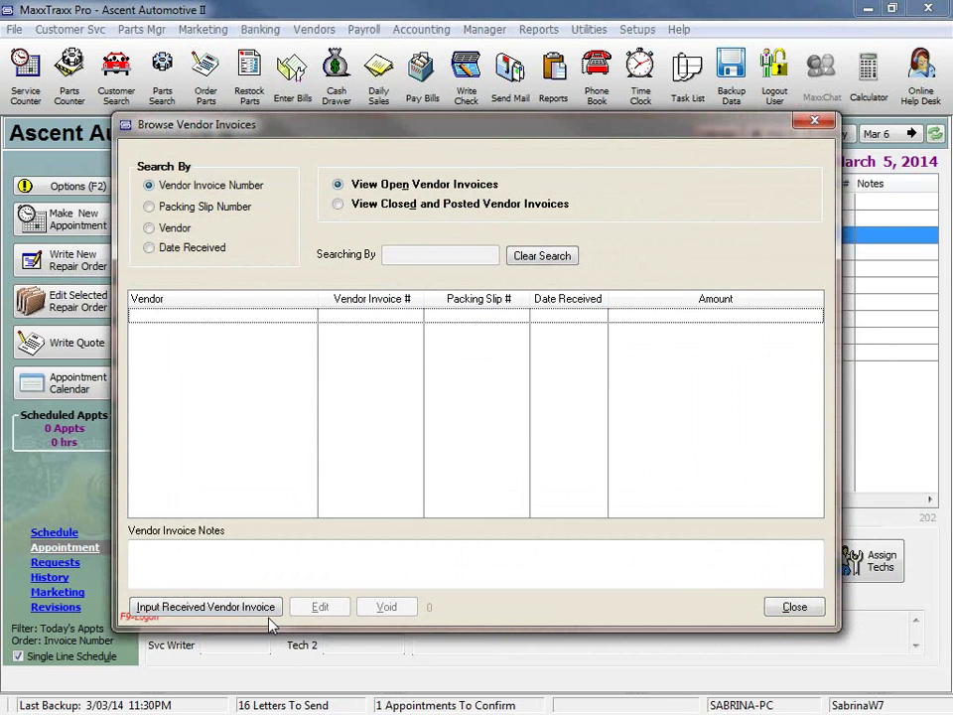
left_click(795, 608)
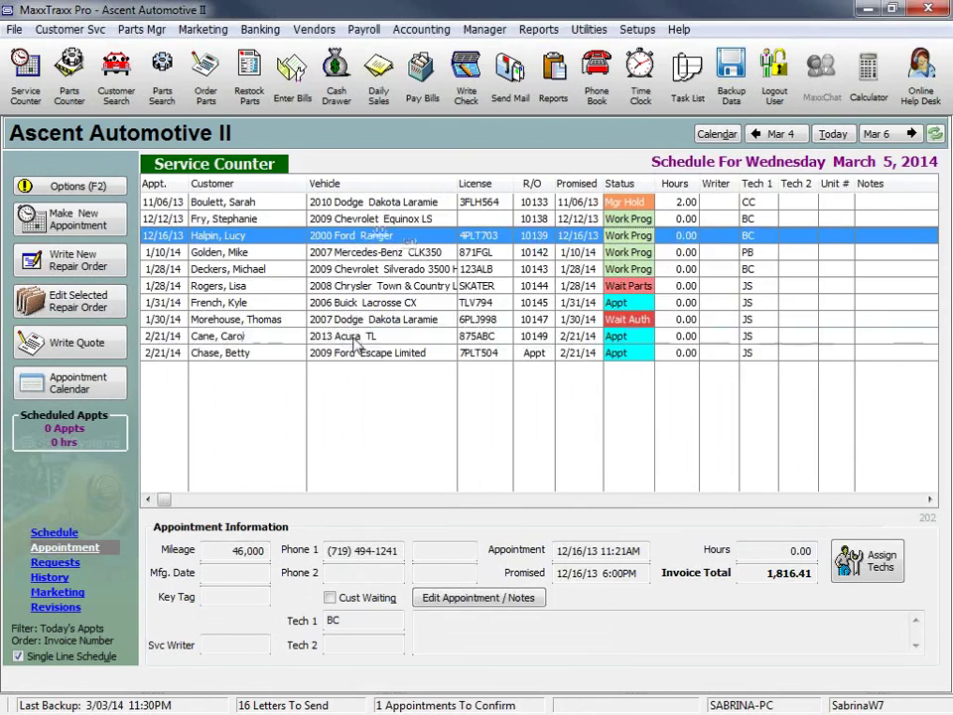
Reopen the 2013 Acura TL repair order, skipping the starting mileage, and open the sales details of oil filter 15400PLMA01
double_click(355, 338)
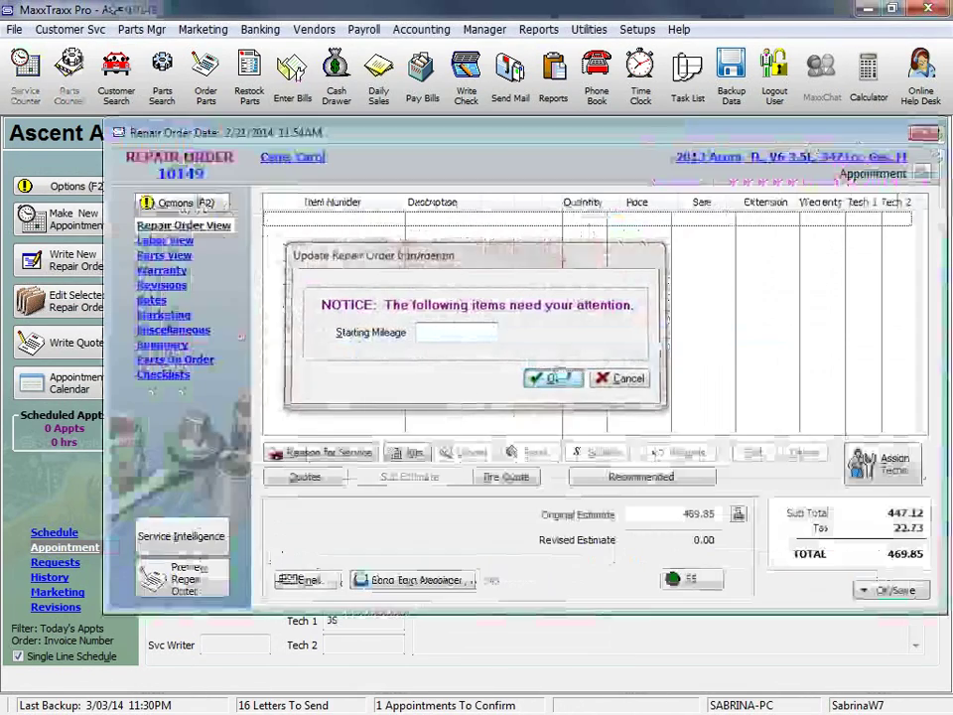
left_click(557, 378)
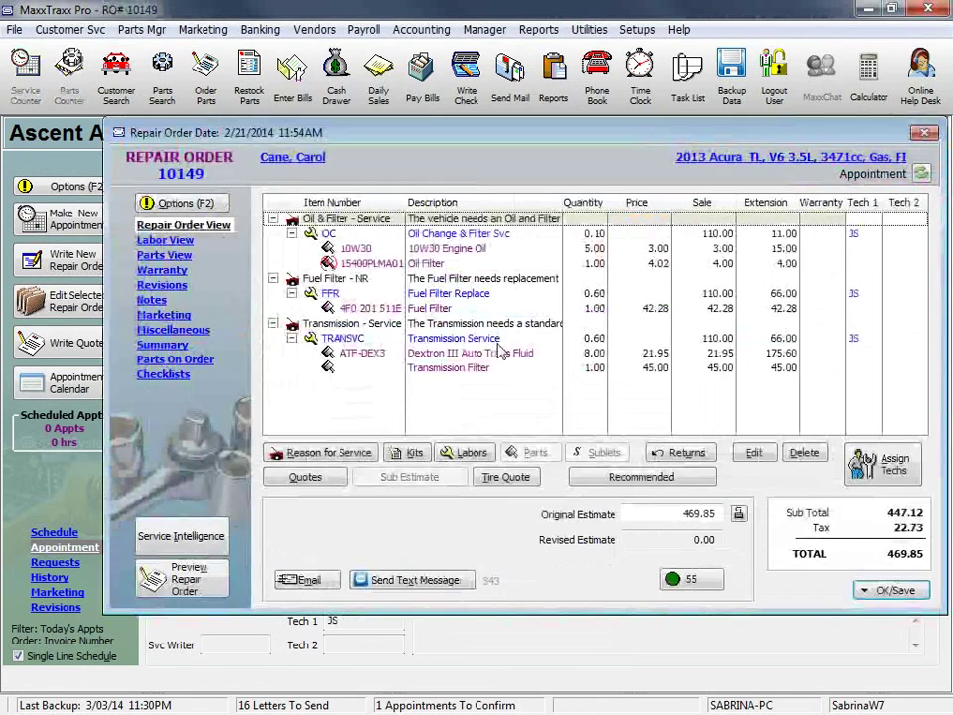
left_click(373, 264)
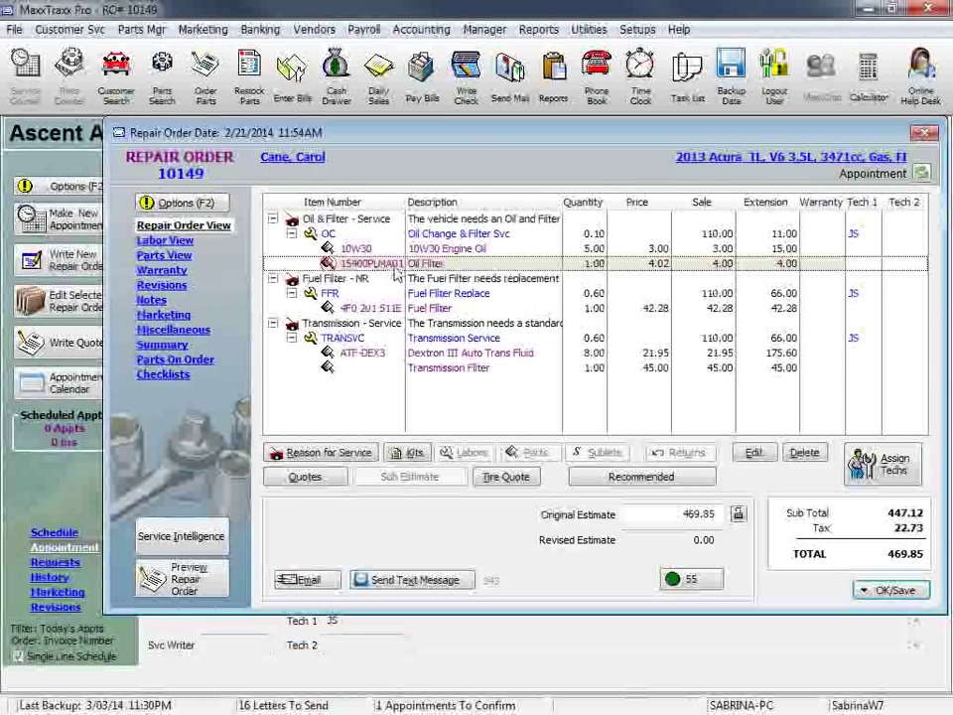
double_click(395, 267)
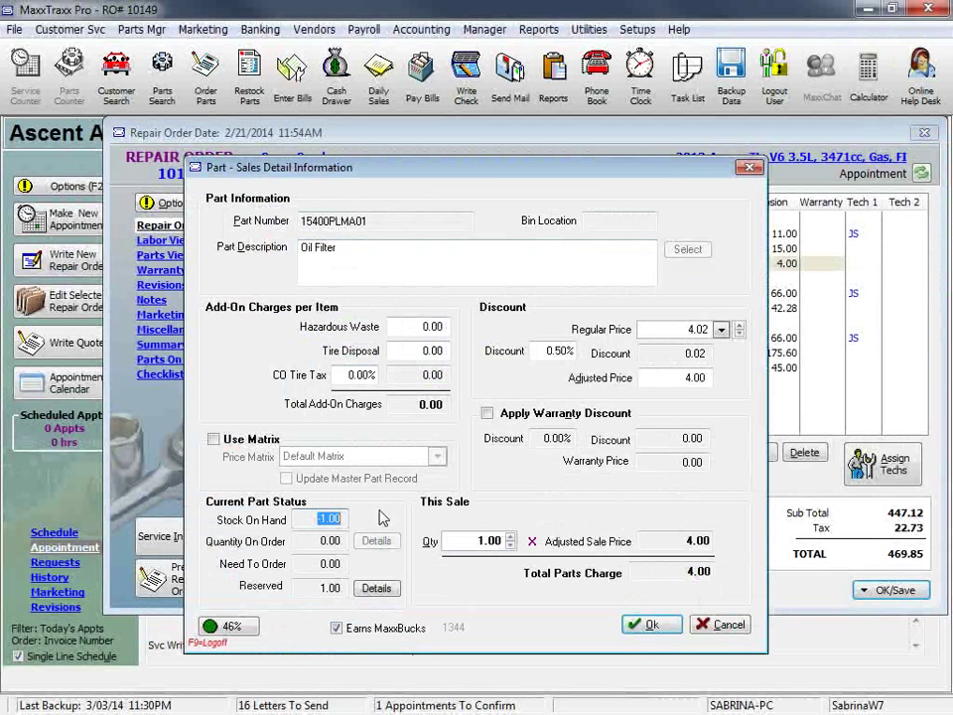
left_click_drag(368, 222, 169, 220)
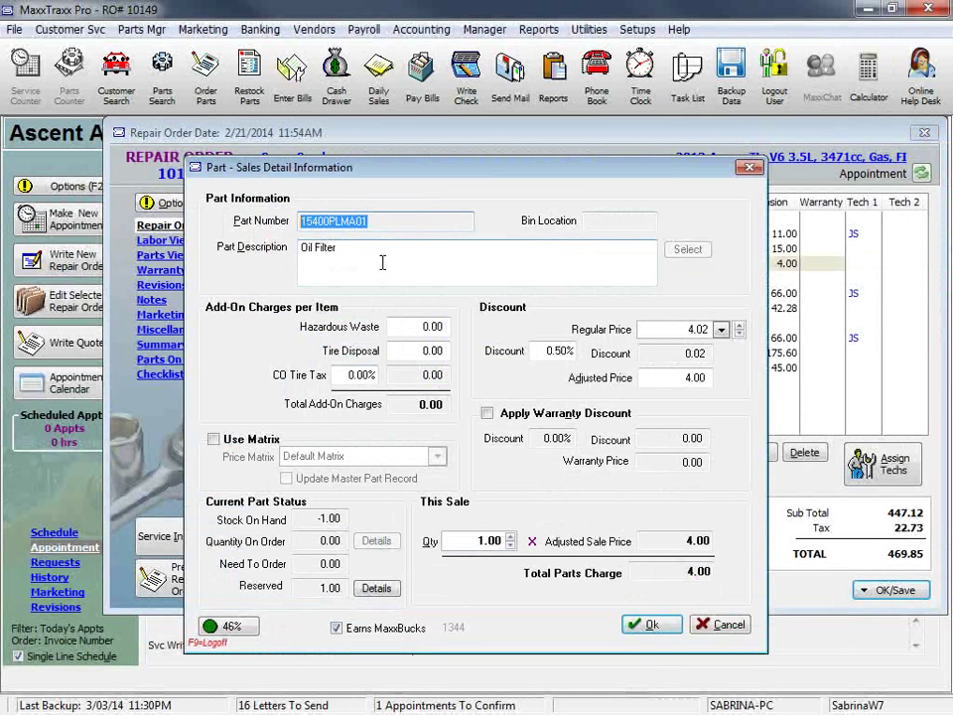
left_click_drag(385, 221, 269, 217)
Review the oil filter's average cost and base cost in its profitability view, and accept the part details
left_click(229, 630)
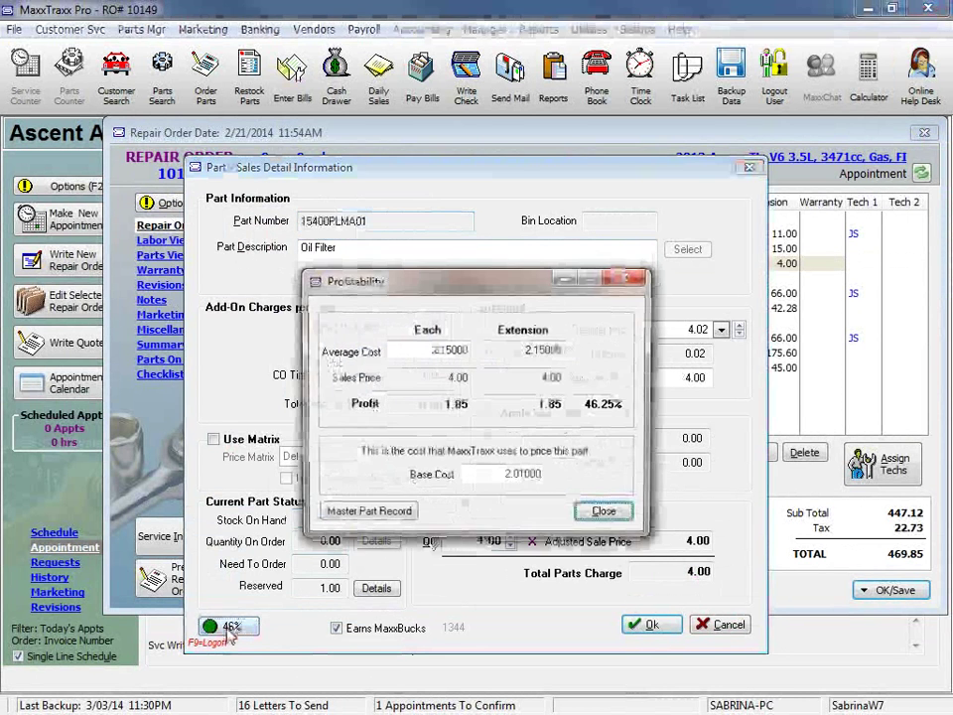
left_click(424, 353)
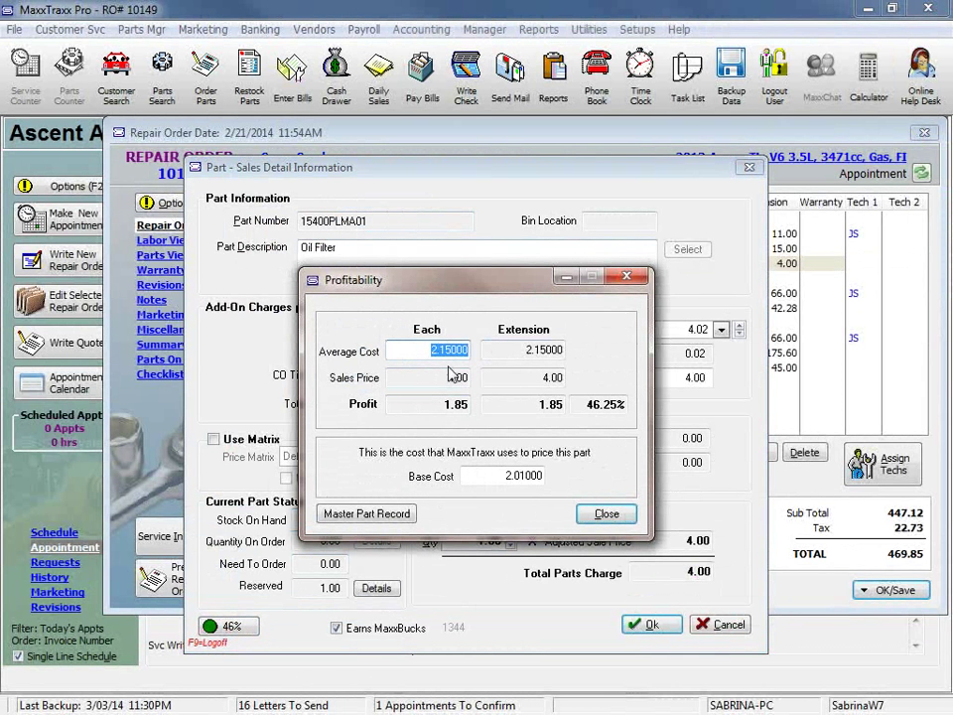
left_click(608, 515)
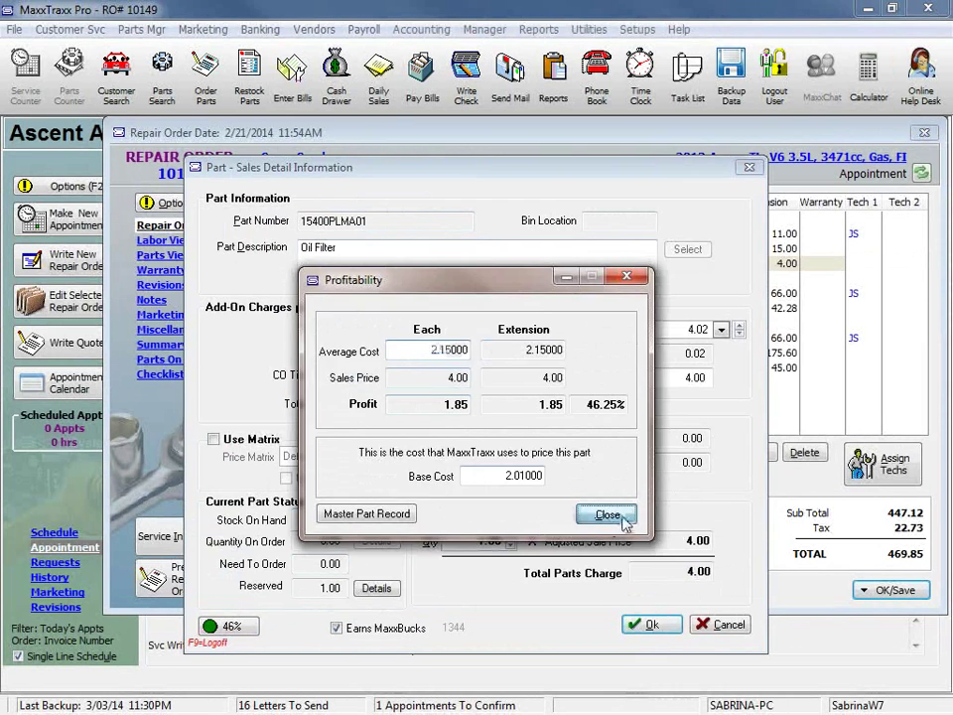
left_click(645, 623)
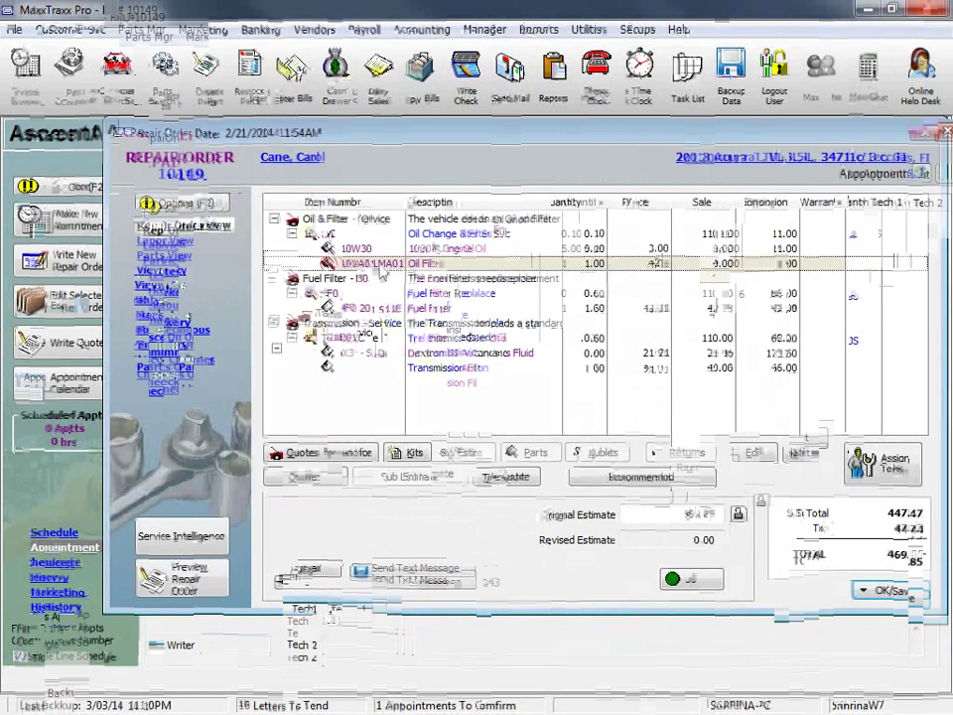
Recheck the oil filter's profitability from its reopened sales details and return to the repair order
double_click(382, 264)
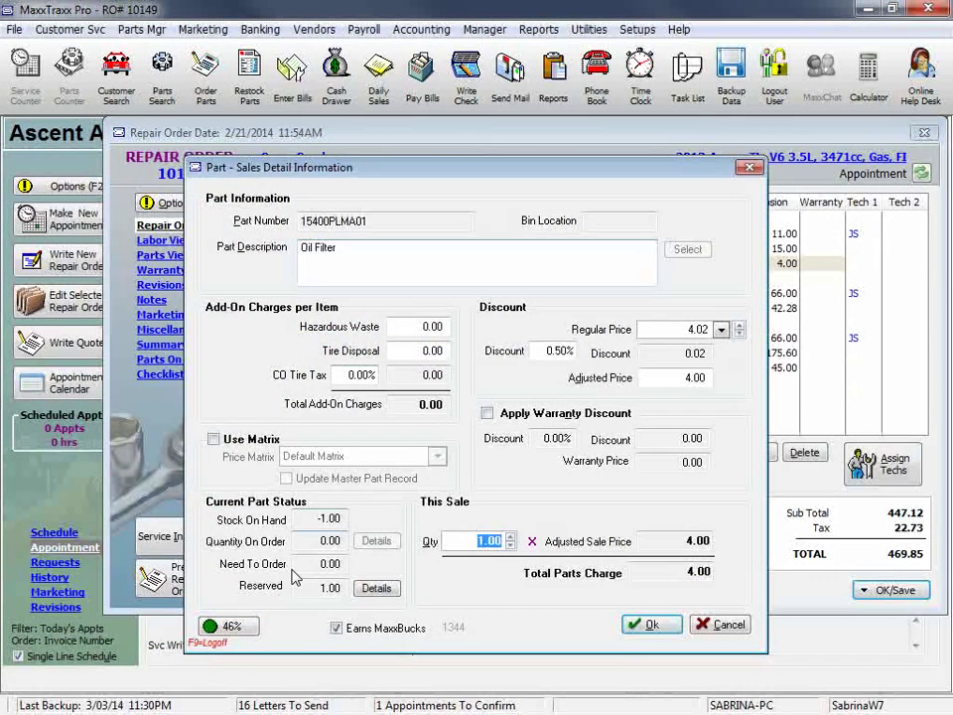
left_click(227, 626)
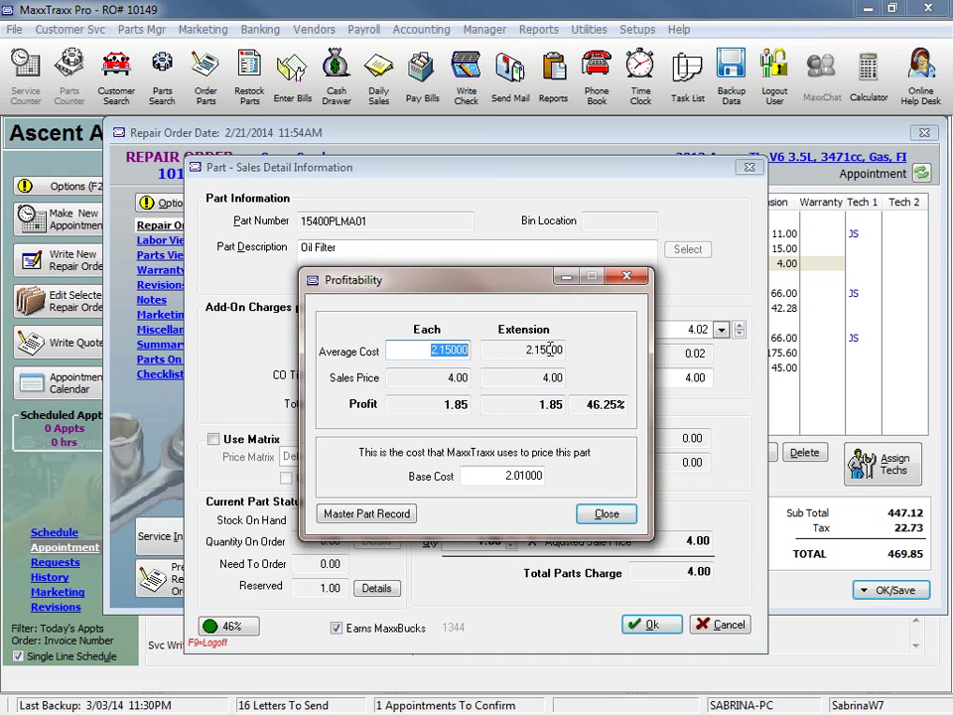
left_click(605, 514)
left_click(655, 626)
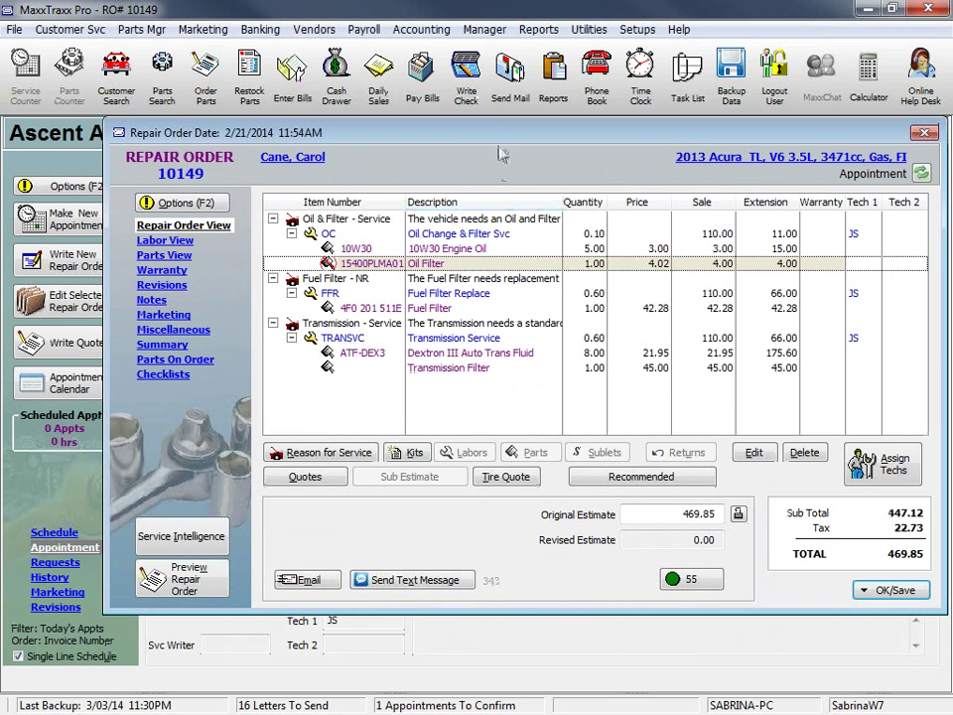
left_click_drag(511, 129, 460, 142)
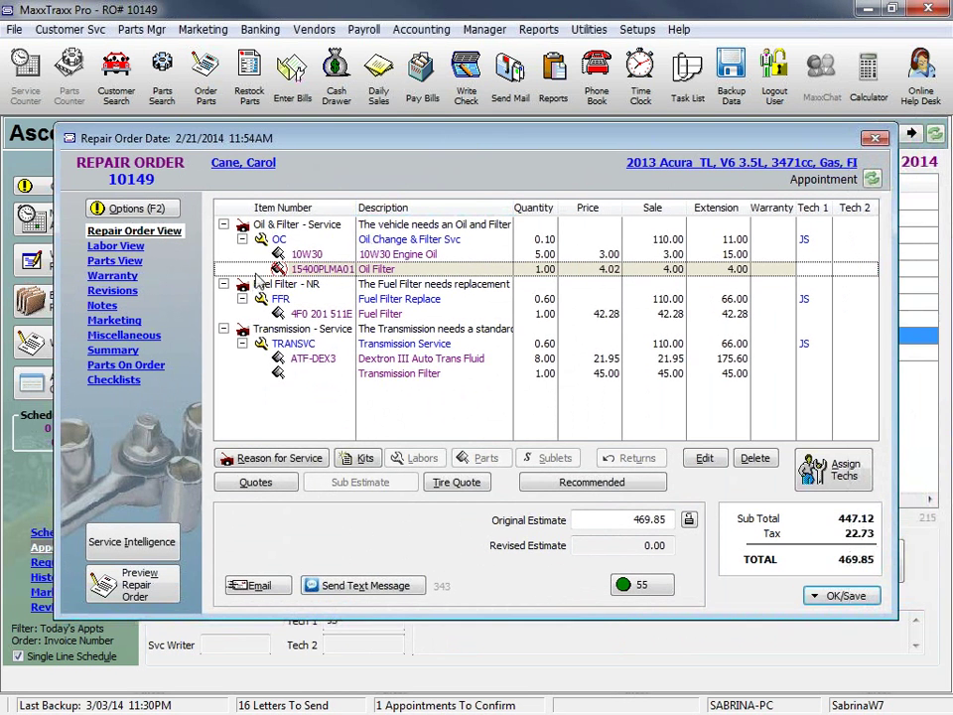
Save the repair order only, and place the low-stock oil filter 15400PLMA01 on a single vendor quick order
left_click(839, 596)
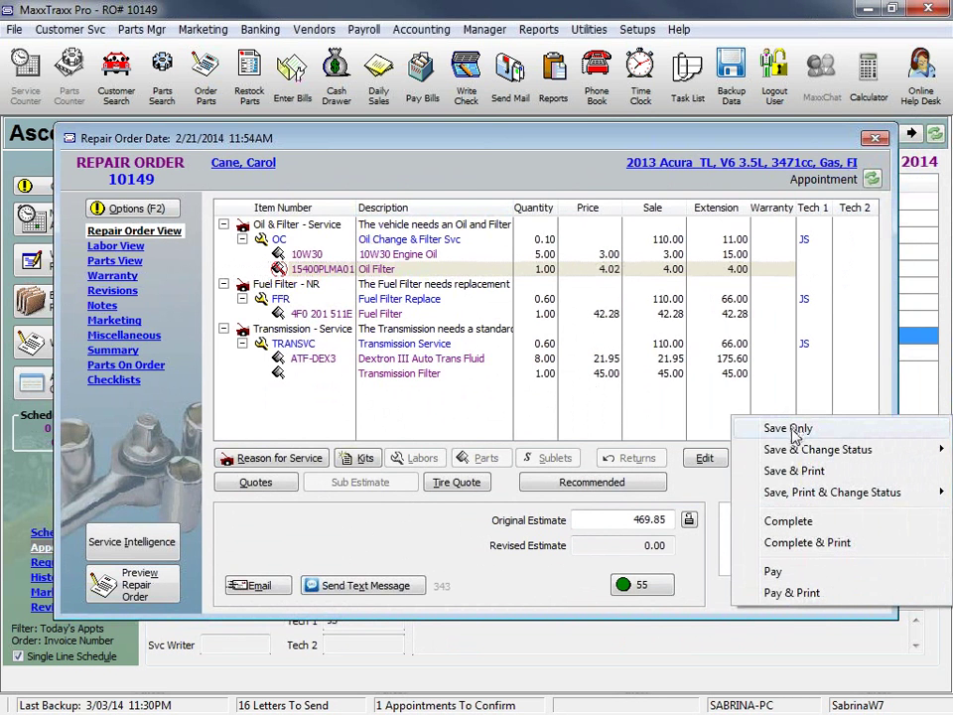
left_click(789, 430)
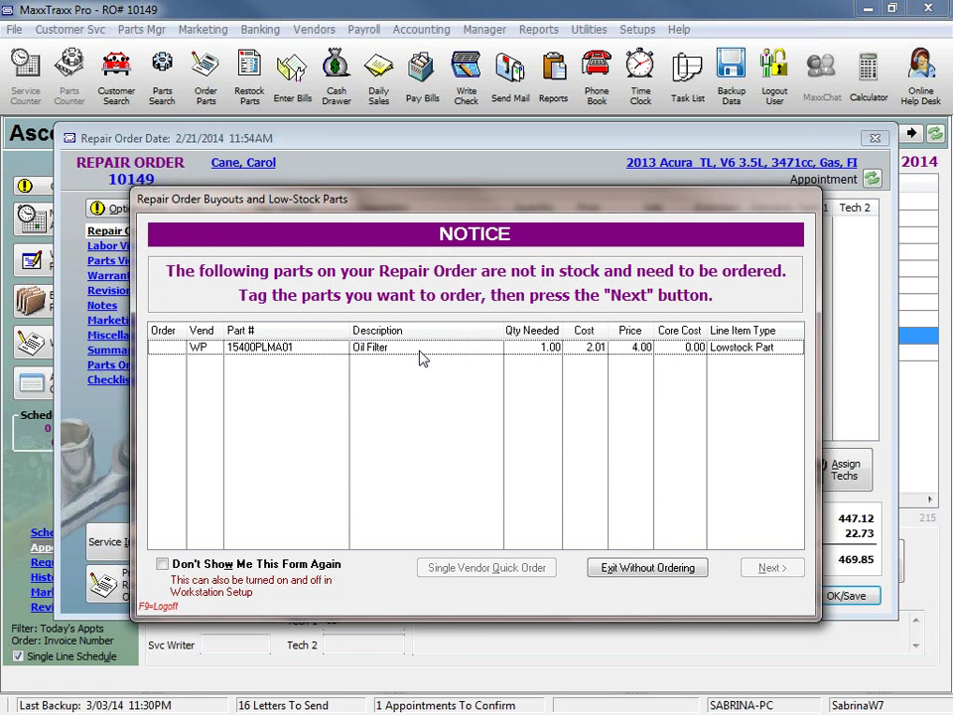
left_click(157, 348)
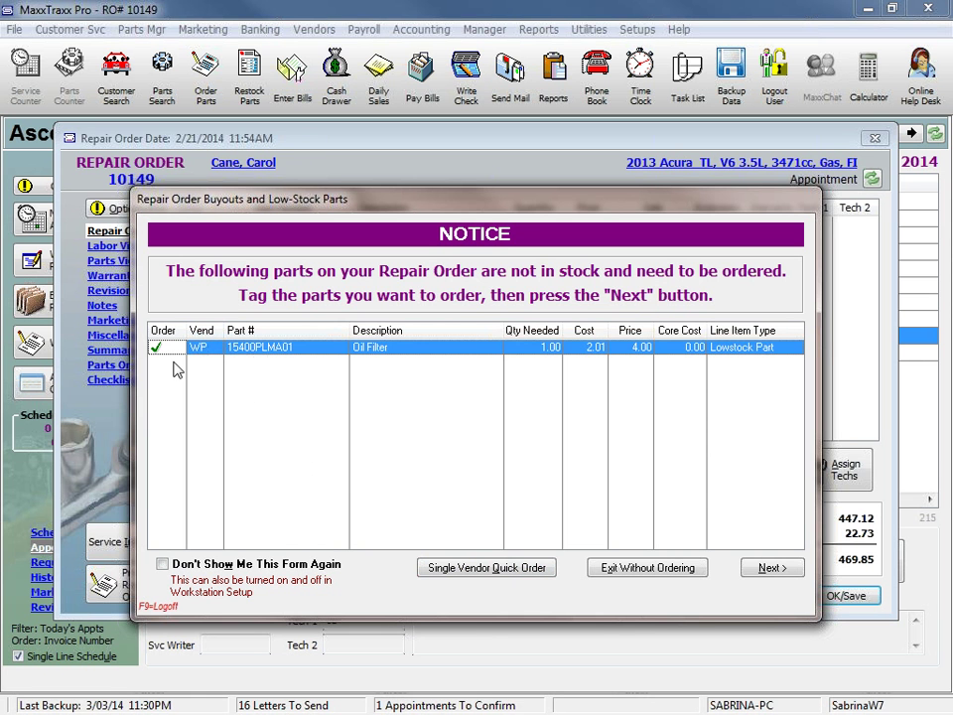
left_click(486, 568)
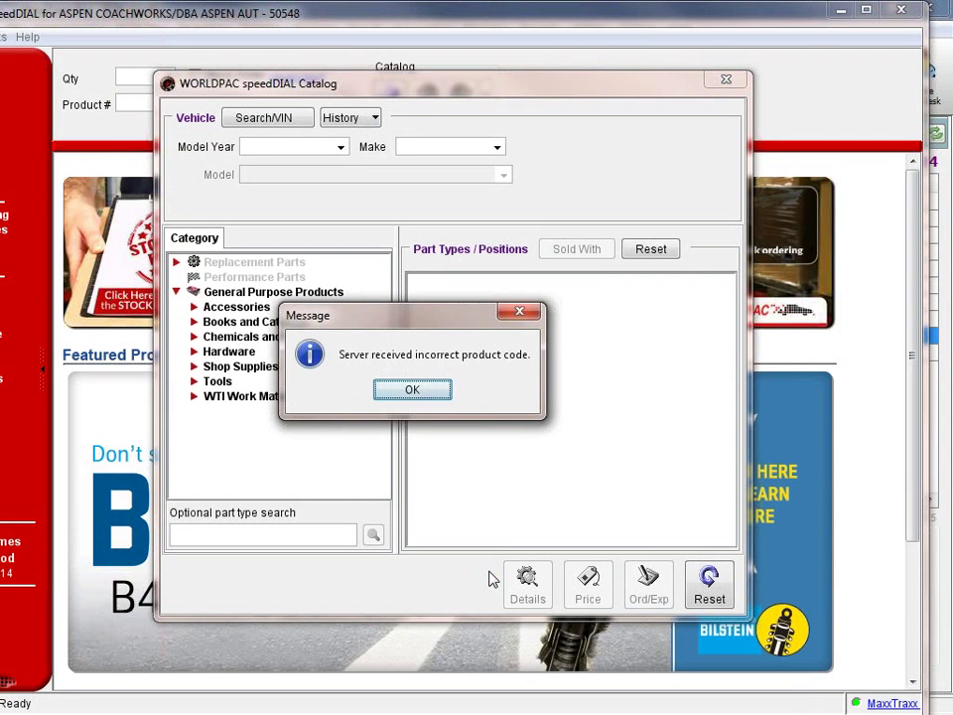
Close the WORLDPAC speedDIAL catalog without ordering and cancel the wait for order confirmation, leaving the purchase order open
left_click(414, 390)
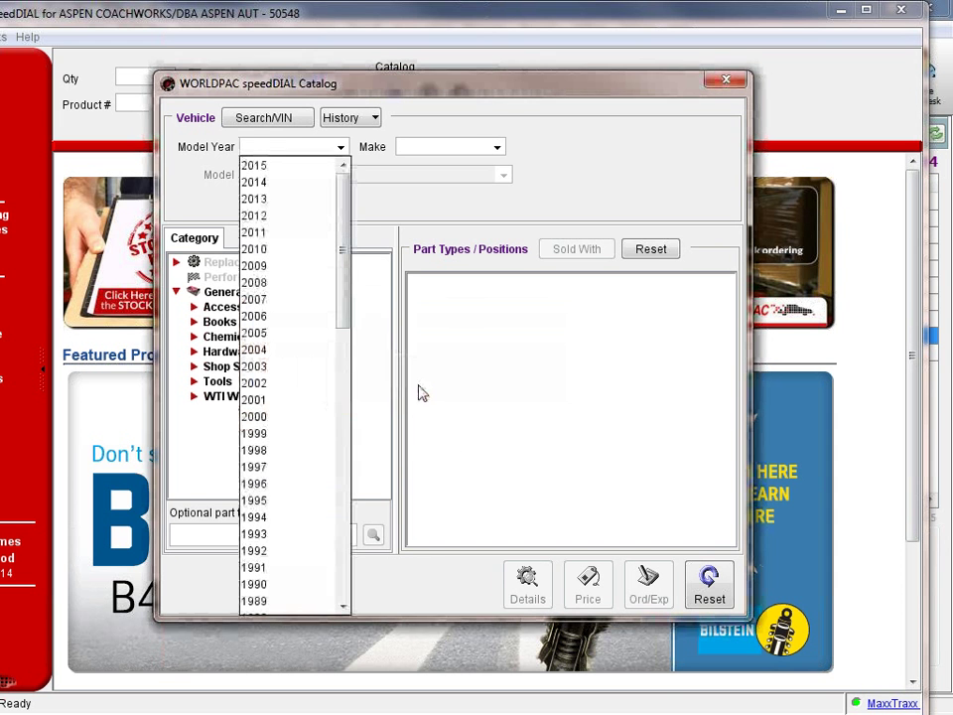
left_click(211, 533)
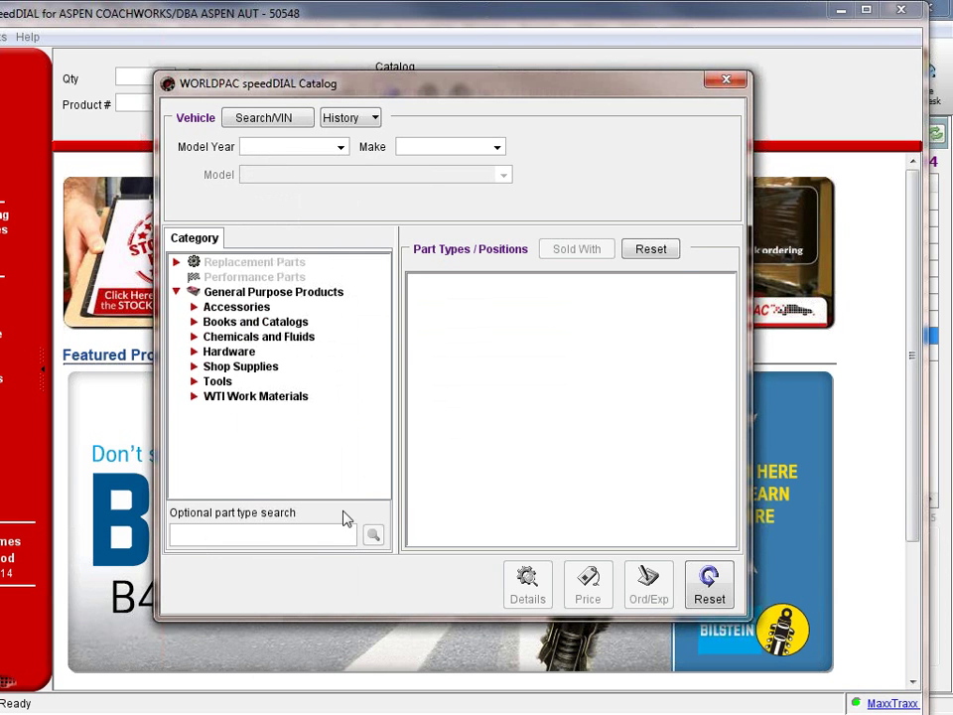
left_click(726, 80)
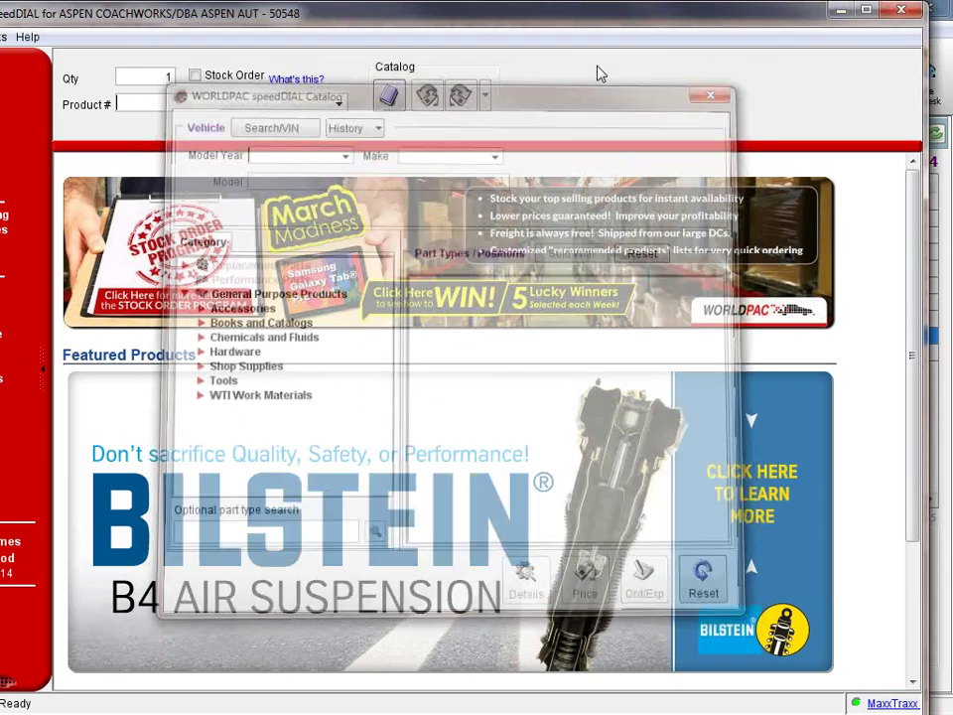
left_click(839, 14)
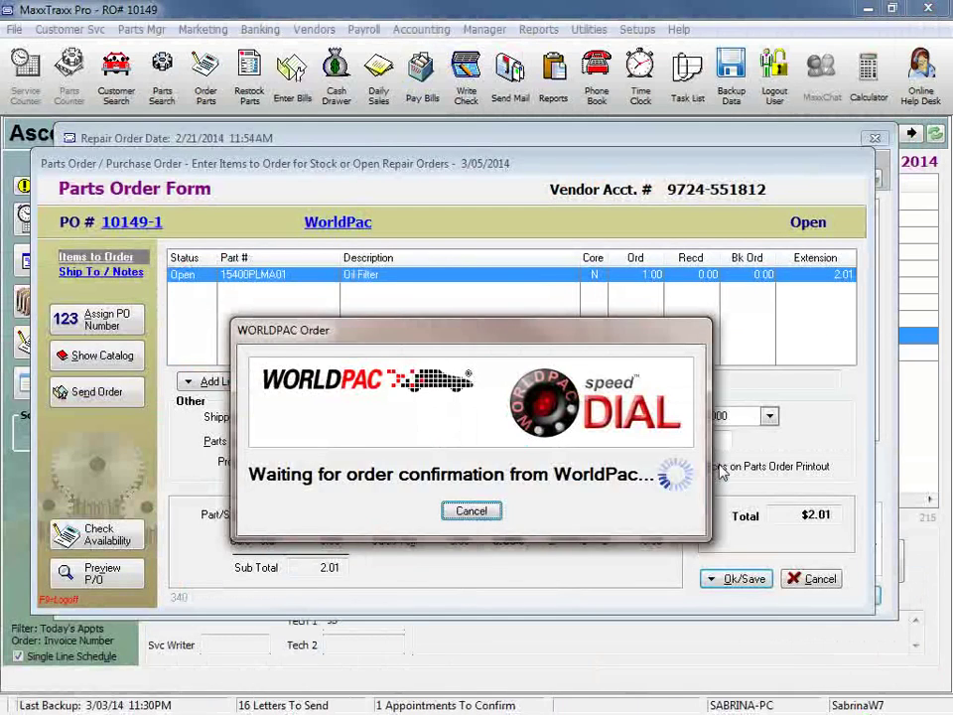
left_click(471, 511)
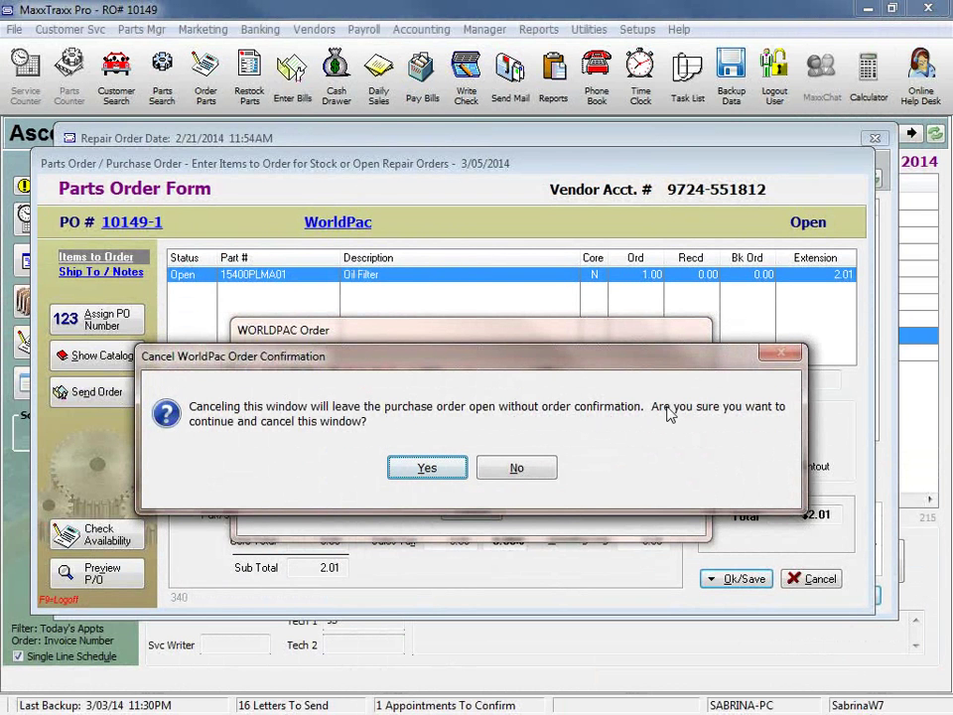
left_click(429, 481)
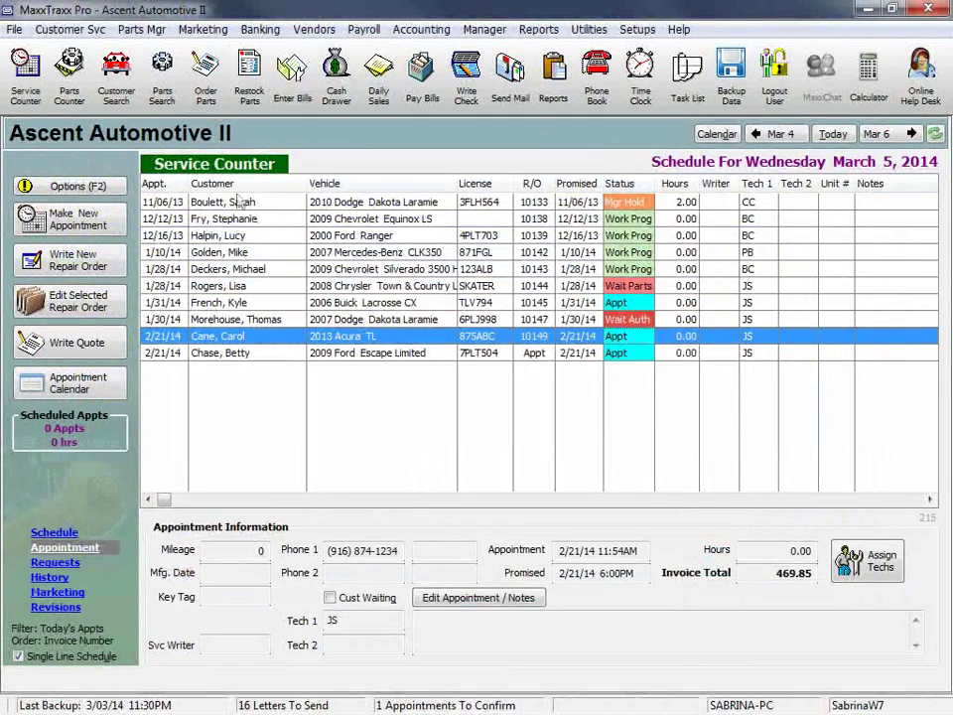
Review the open WorldPac parts order dated 3/05/2014, and save it as an open PO
left_click(205, 91)
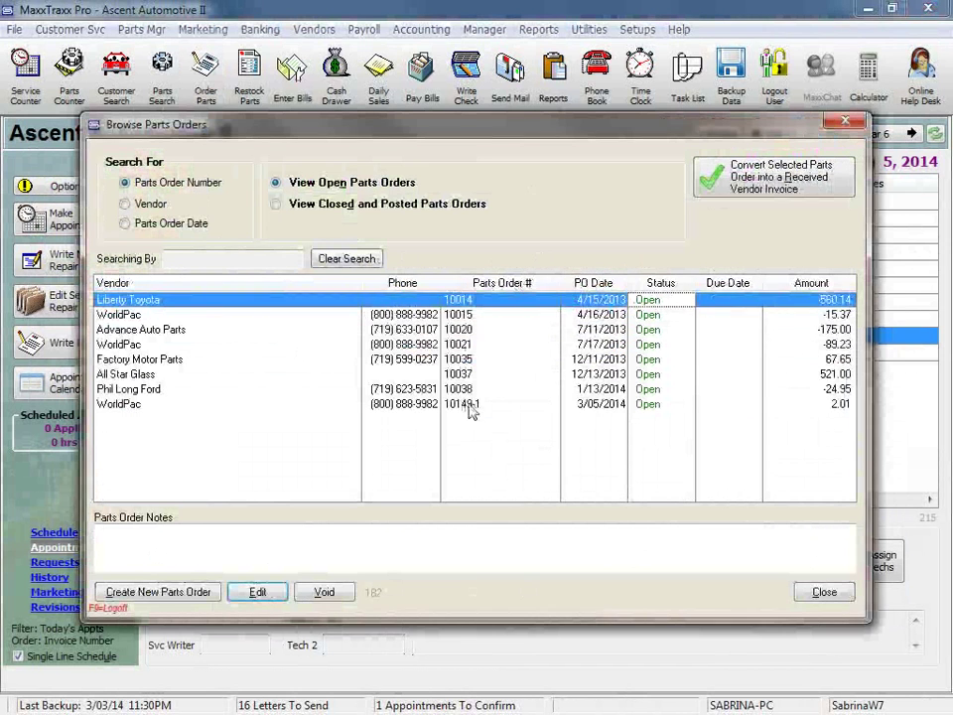
left_click(421, 406)
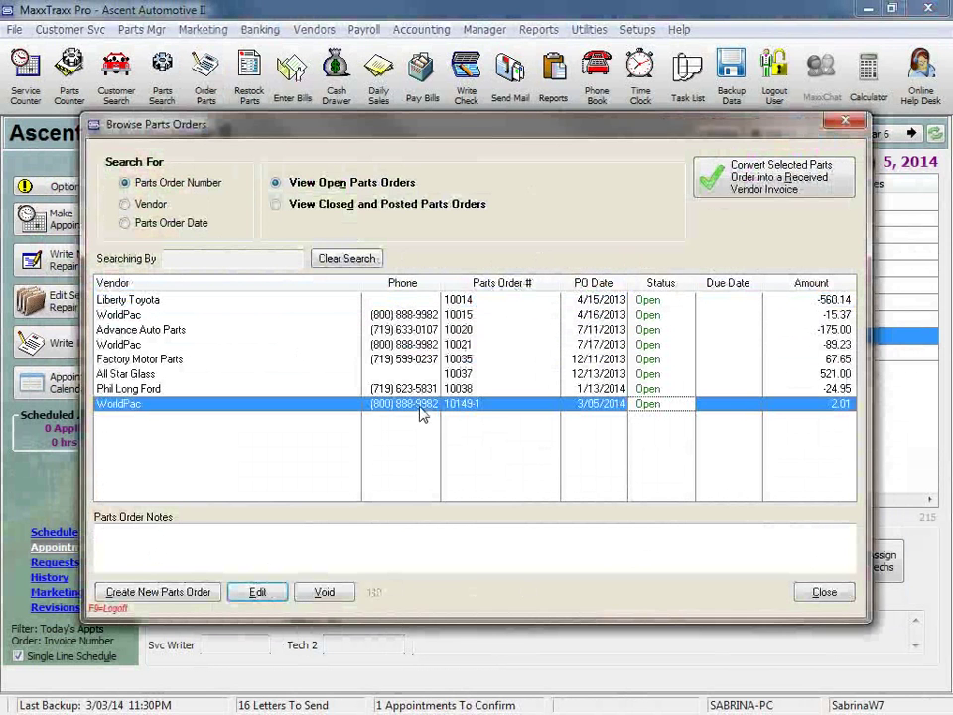
double_click(496, 407)
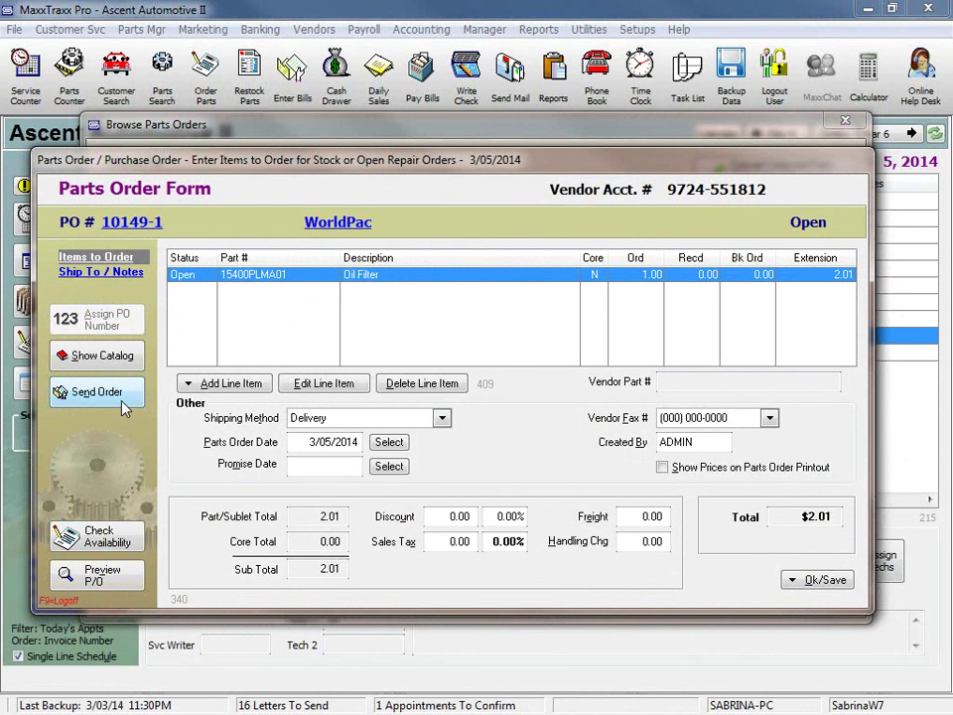
left_click(823, 581)
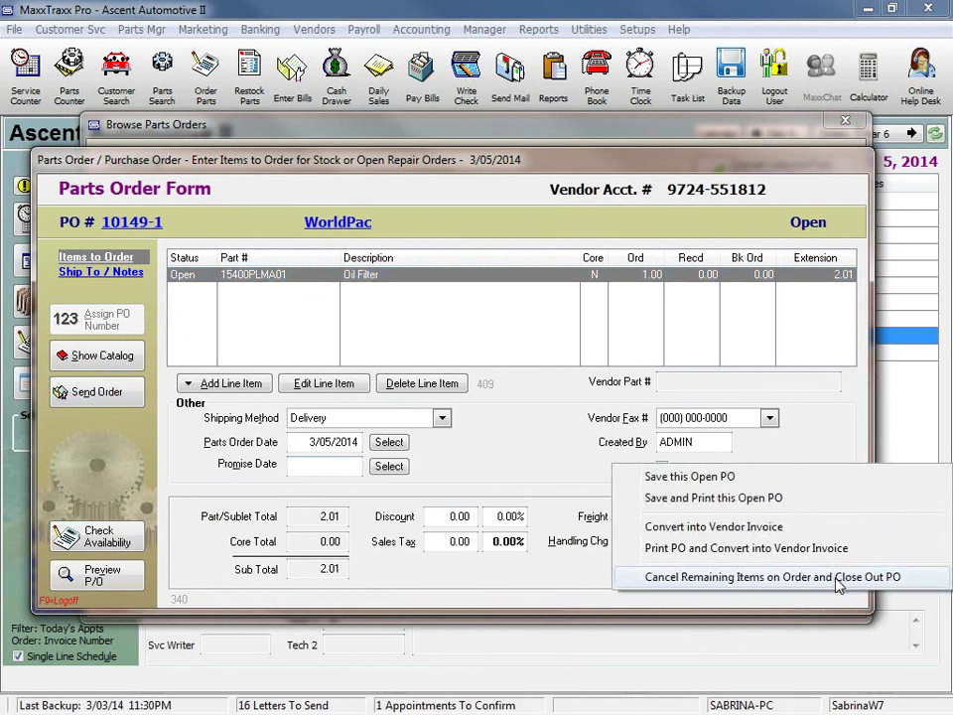
left_click(741, 479)
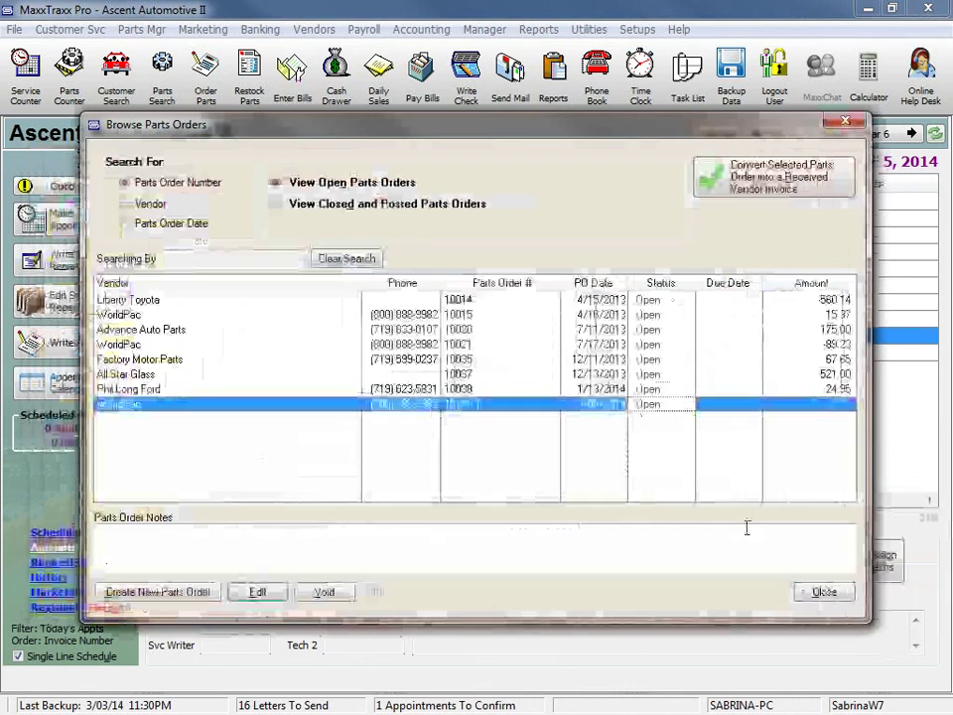
left_click(824, 594)
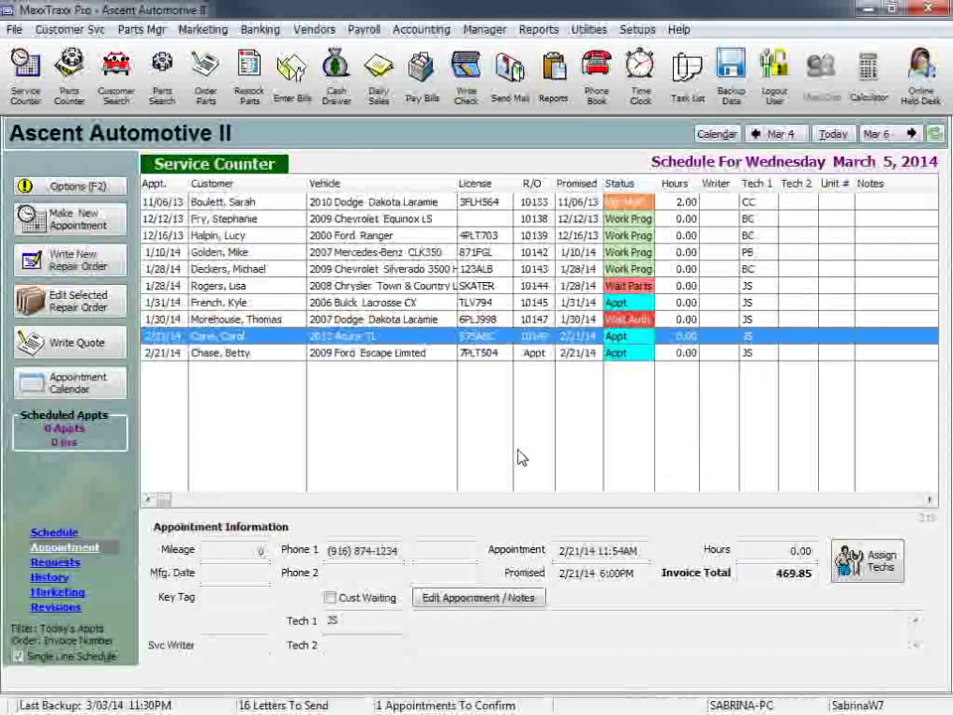
Convert the WorldPac parts order dated 3/05/2014 into a received vendor invoice with a target amount of 2.85
left_click(215, 107)
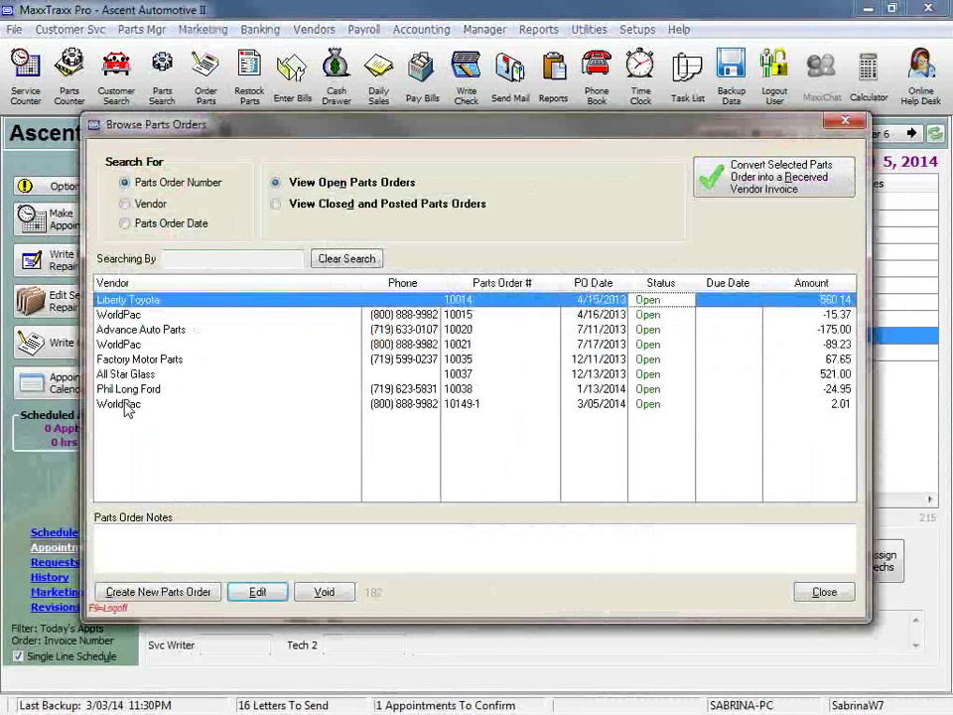
left_click(125, 405)
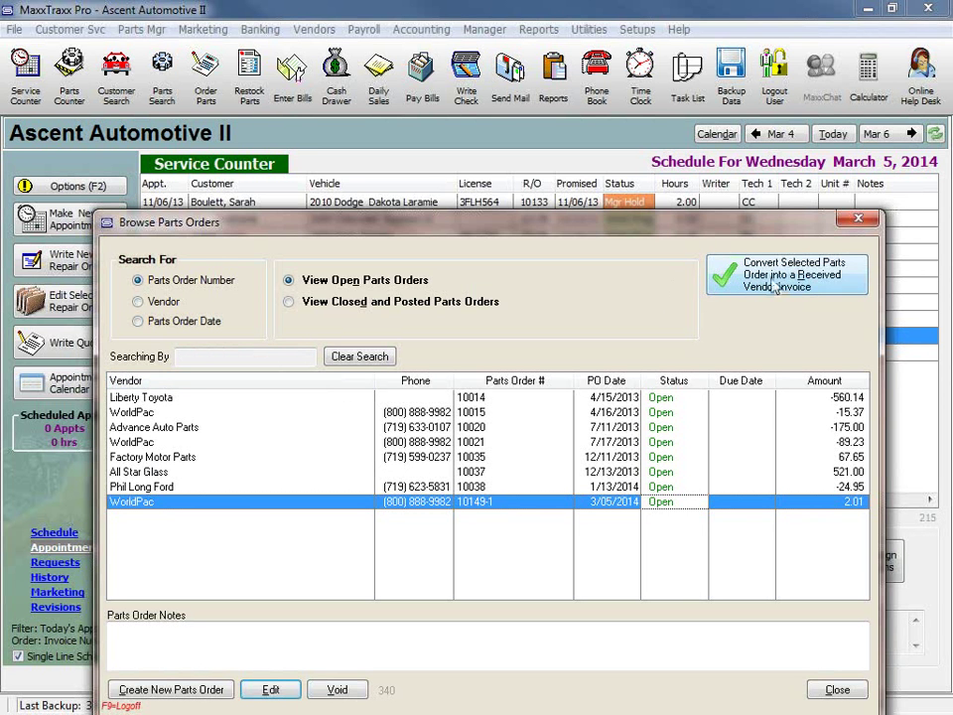
left_click(843, 282)
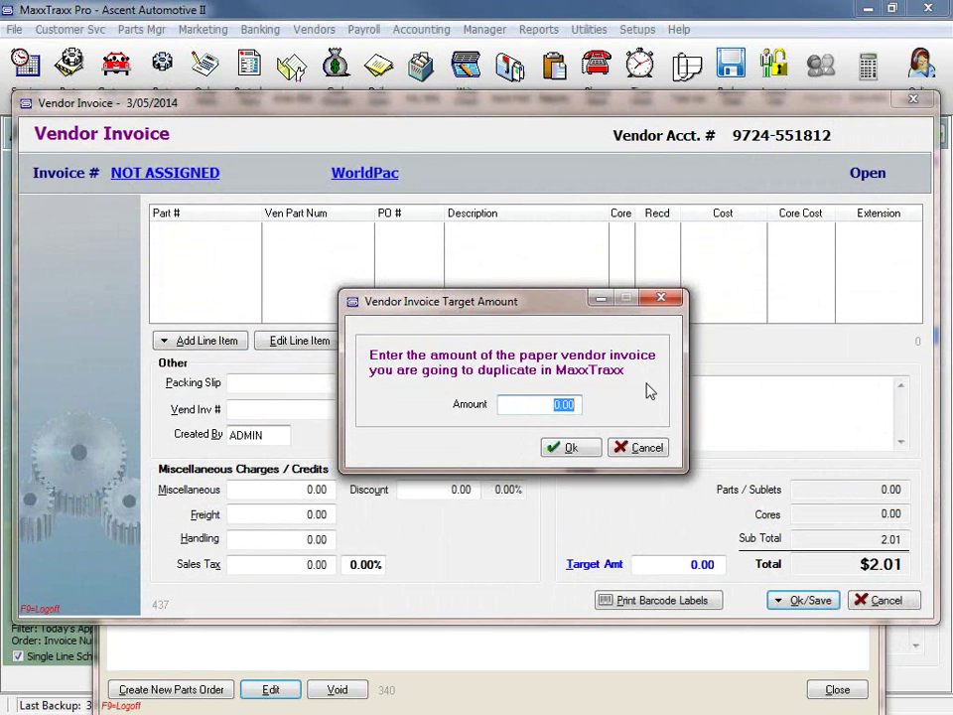
type("2.85")
key("Tab")
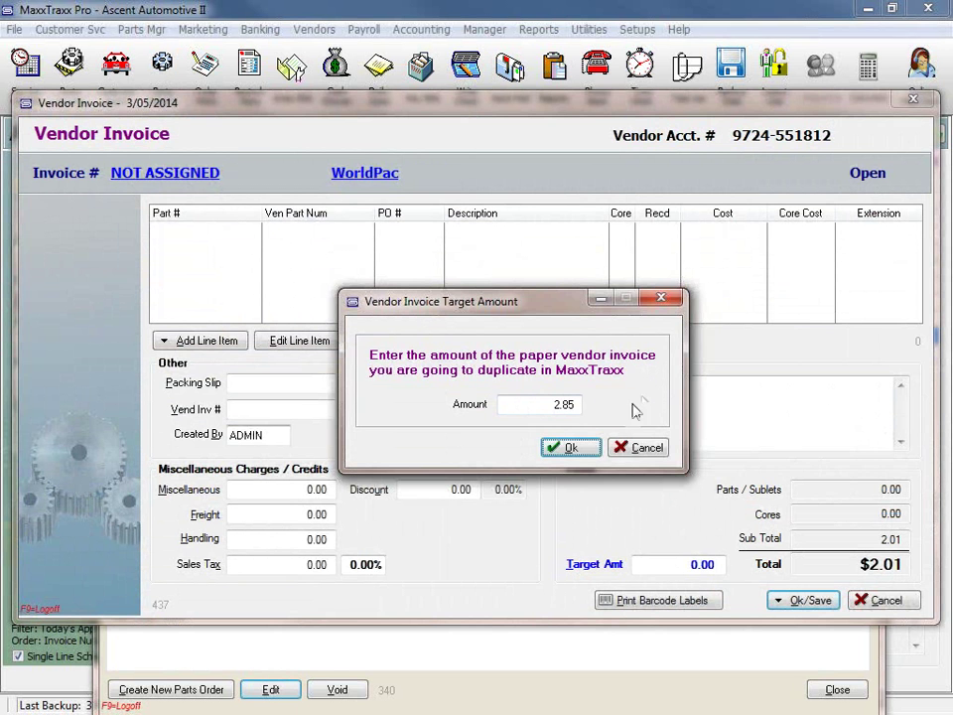
left_click(573, 448)
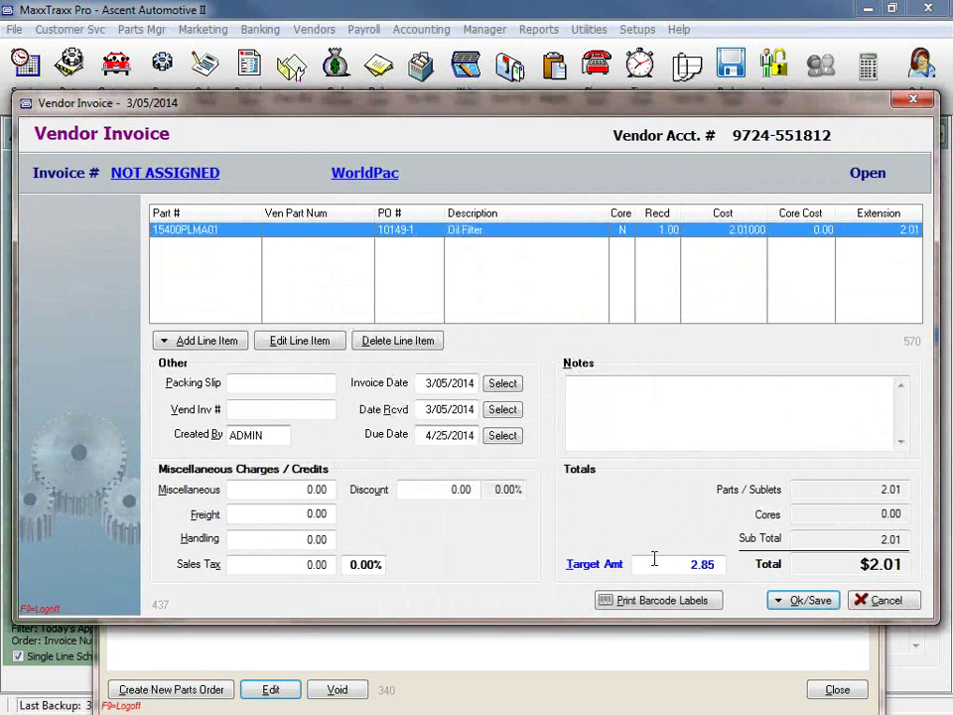
Compare the invoice's target amount with its total, and set the oil filter's cost per item to 2.85
left_click(682, 568)
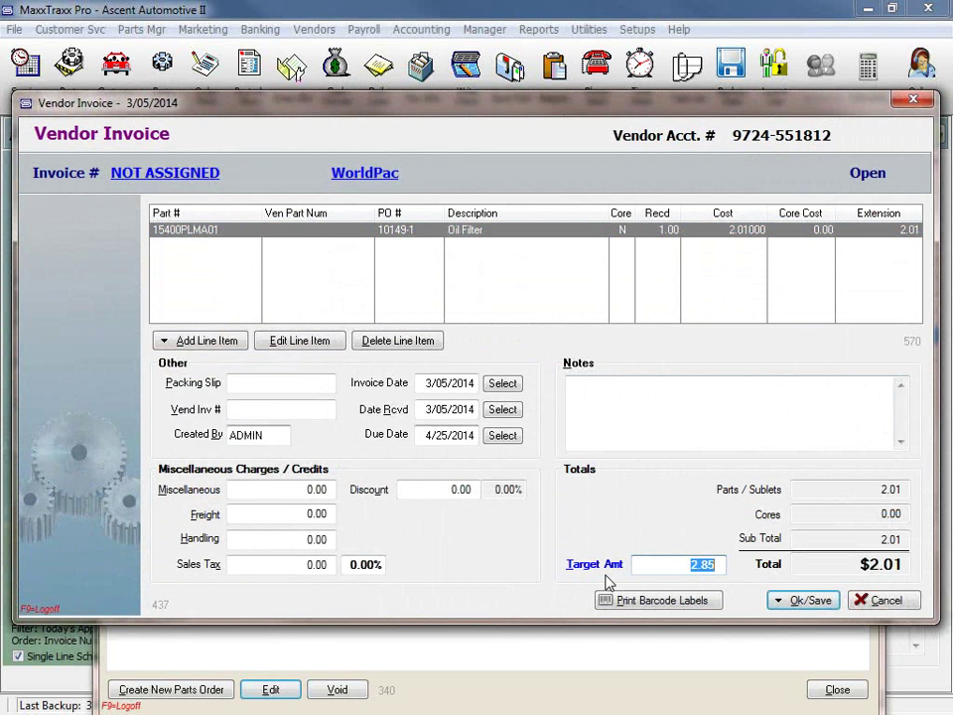
left_click_drag(830, 563, 918, 566)
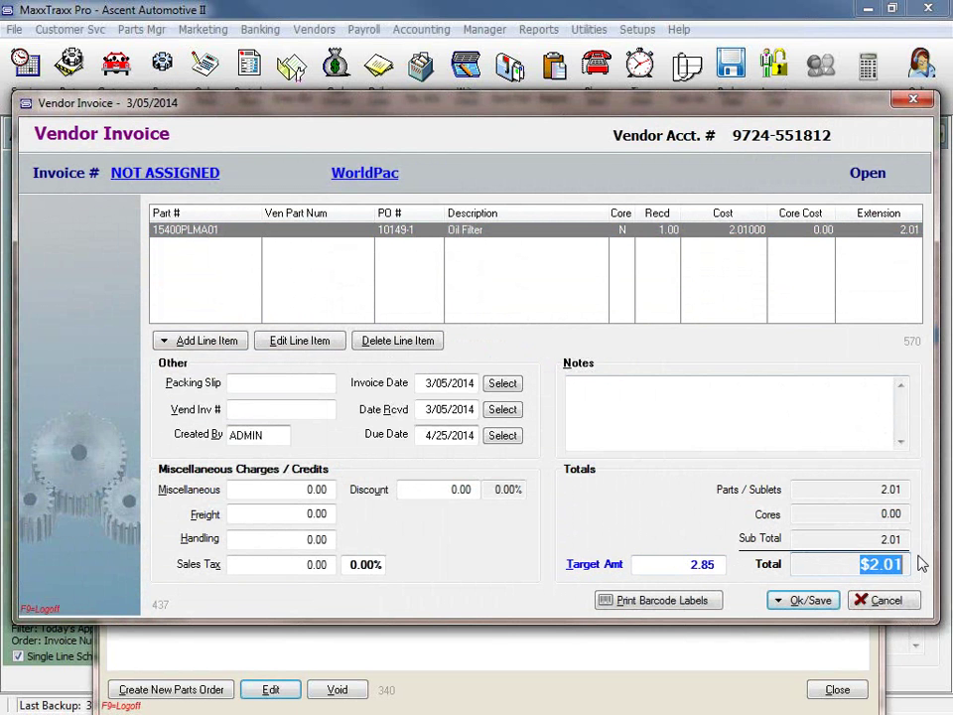
left_click(496, 234)
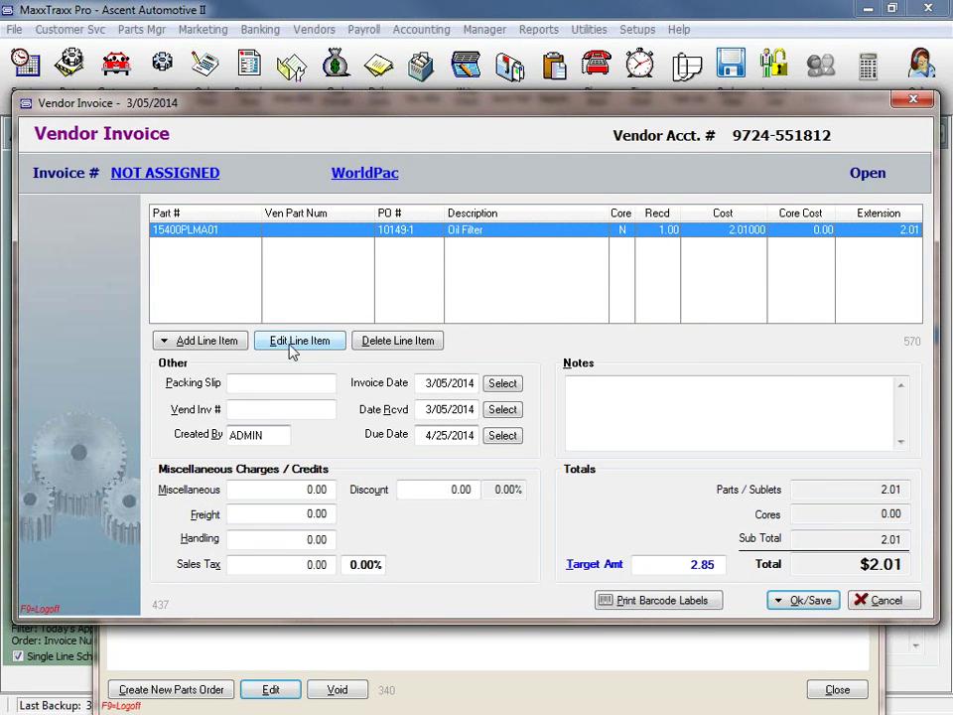
double_click(566, 240)
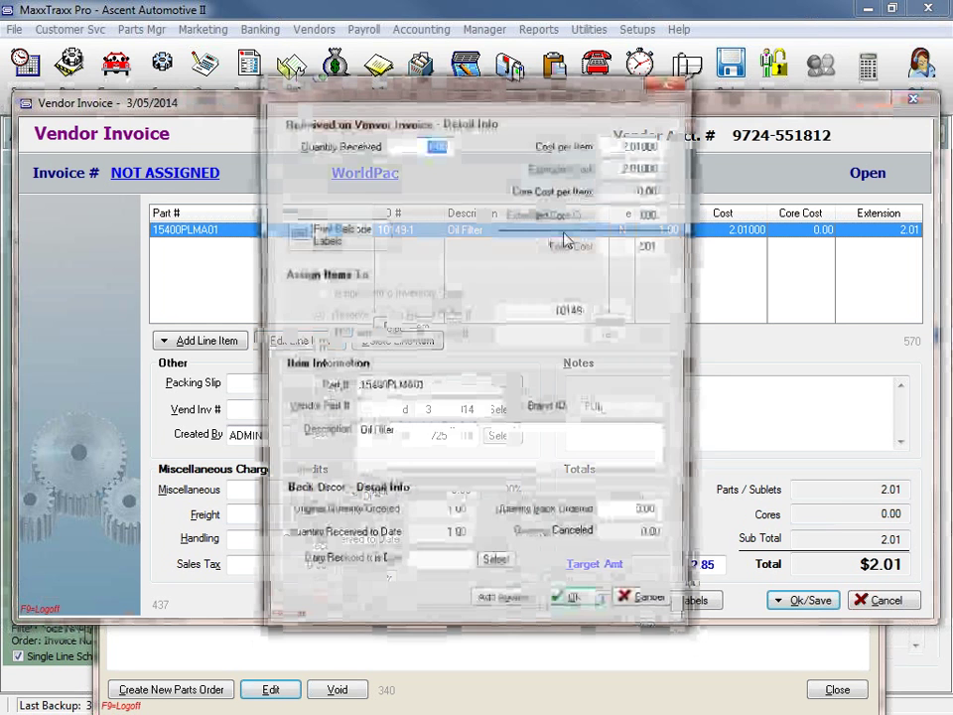
left_click(618, 143)
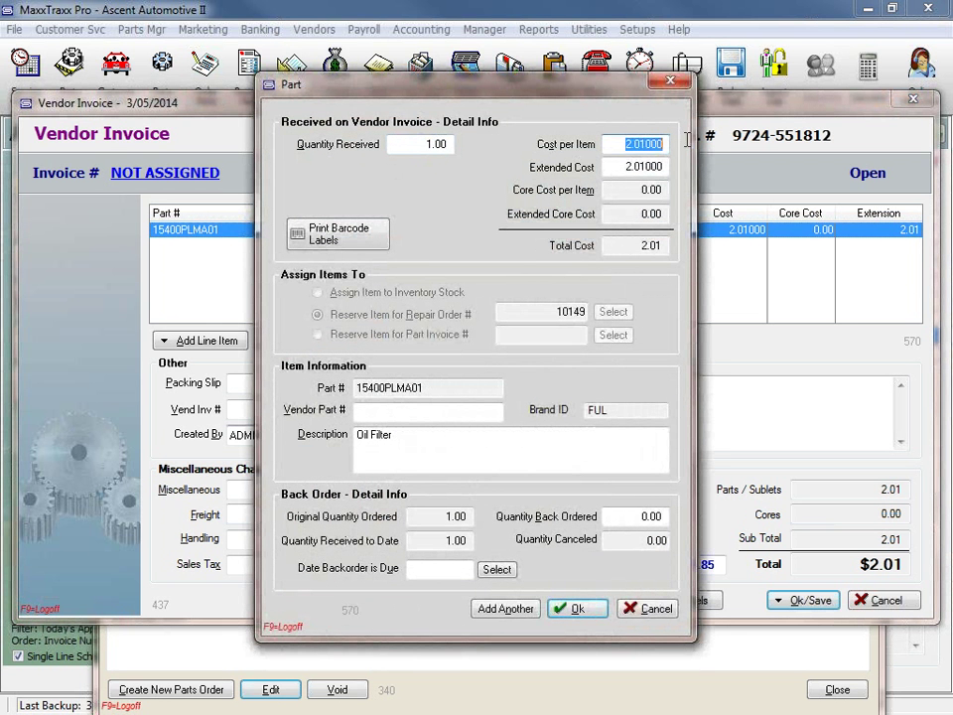
type("2.85")
key("Tab")
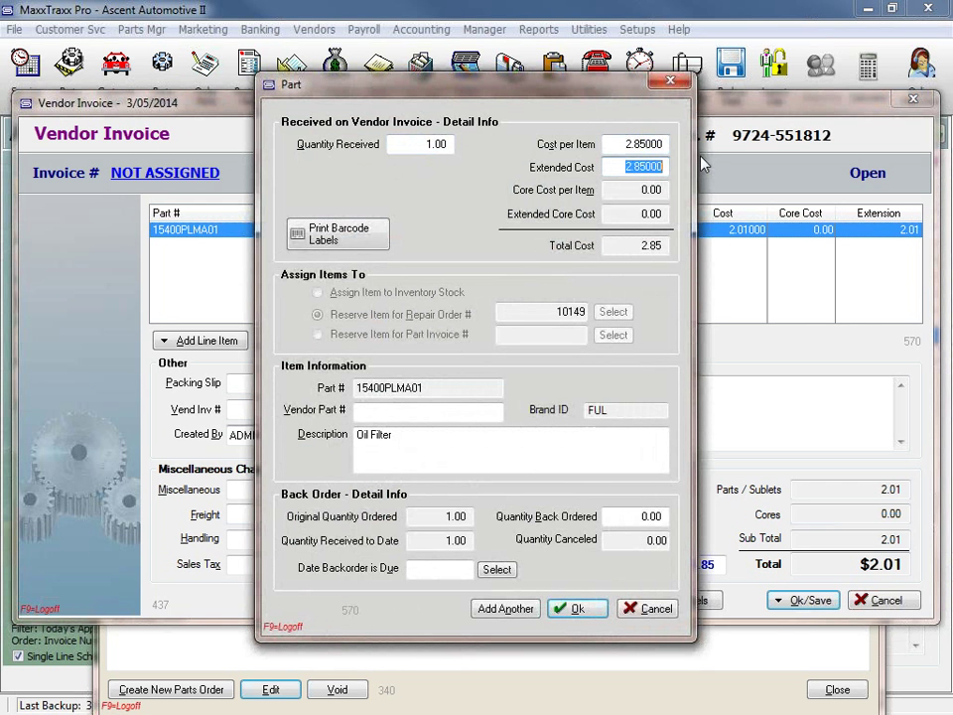
left_click(502, 312)
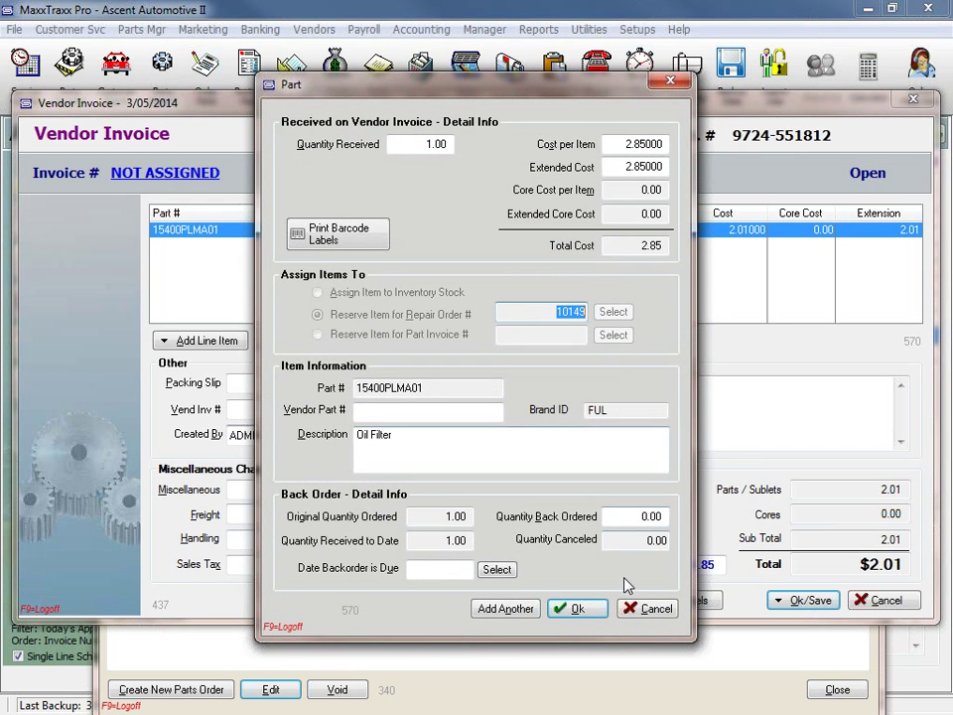
left_click(582, 611)
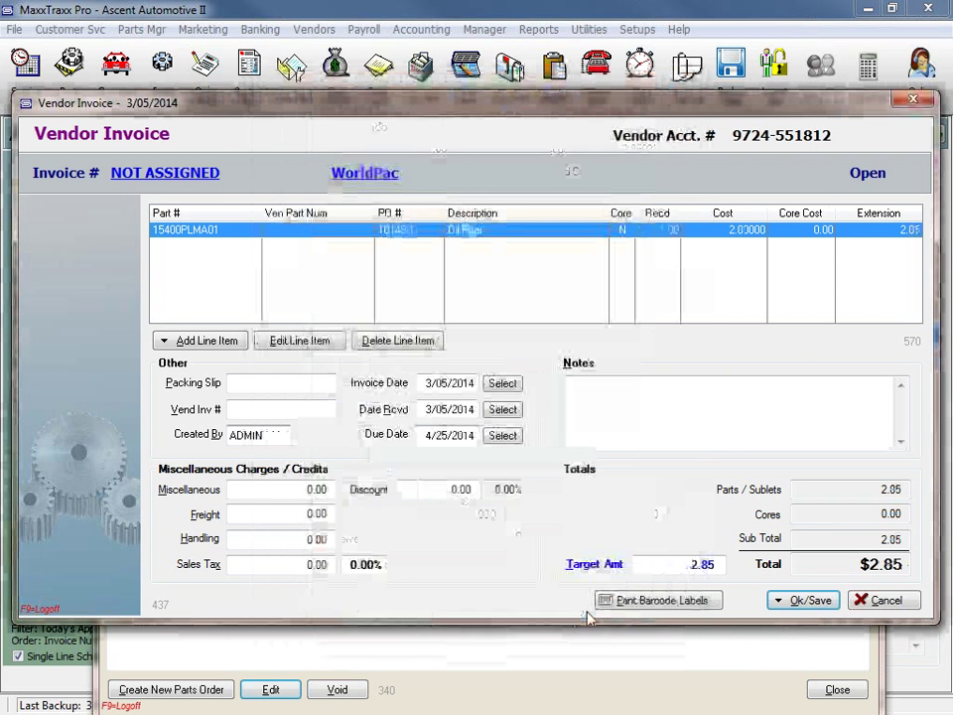
Check the invoice's due date, then update inventory and post the invoice to AP with the vendor invoice number
left_click(809, 602)
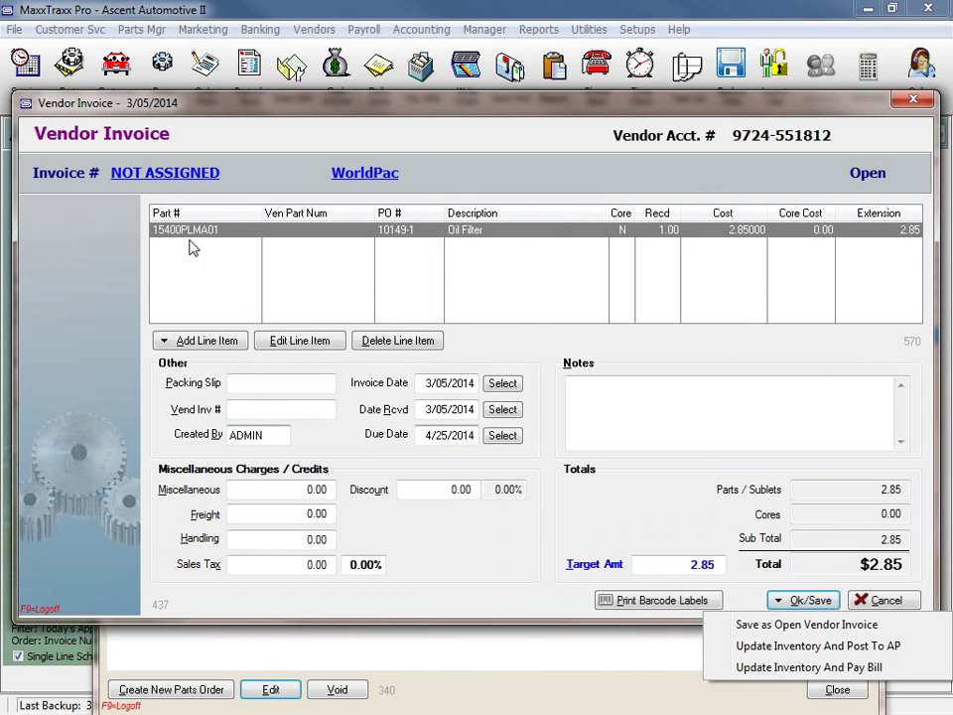
left_click(439, 435)
double_click(439, 435)
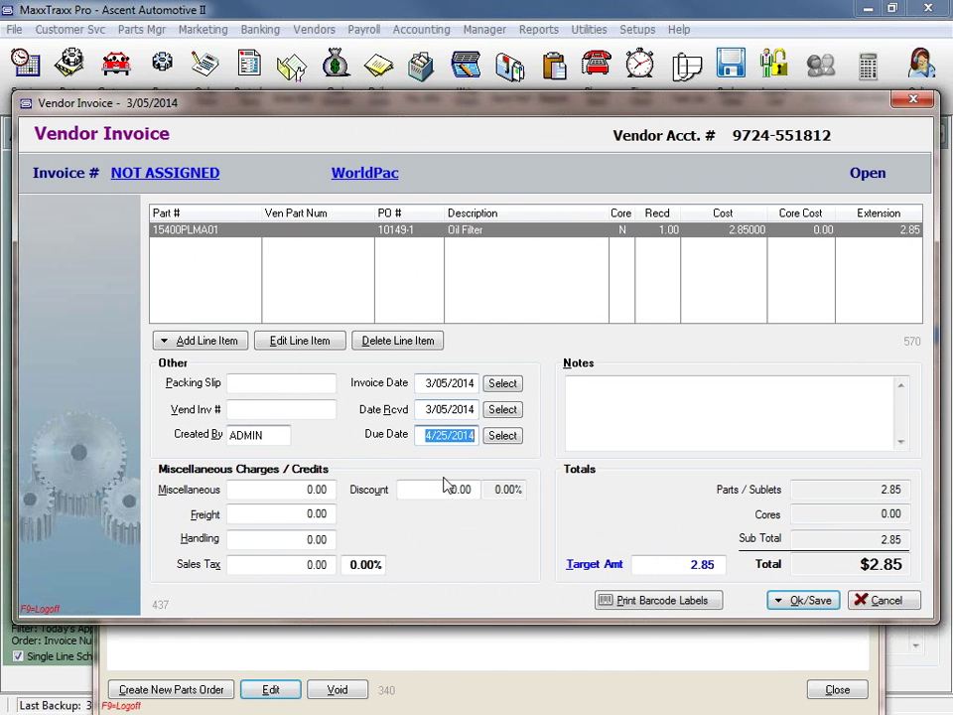
left_click(813, 603)
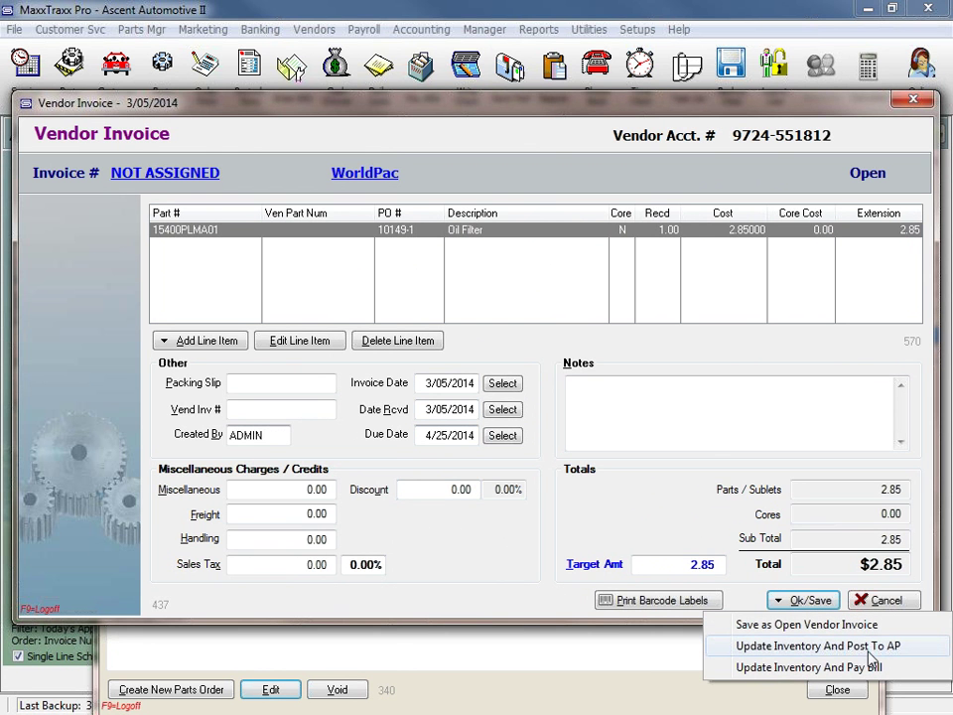
left_click(820, 650)
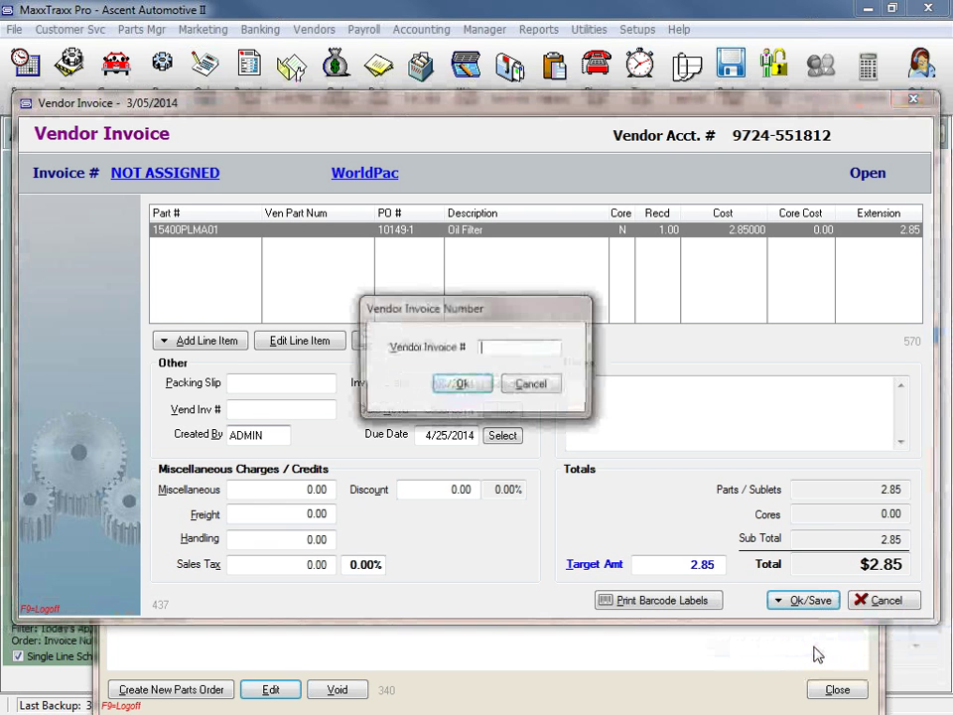
type("1235611151")
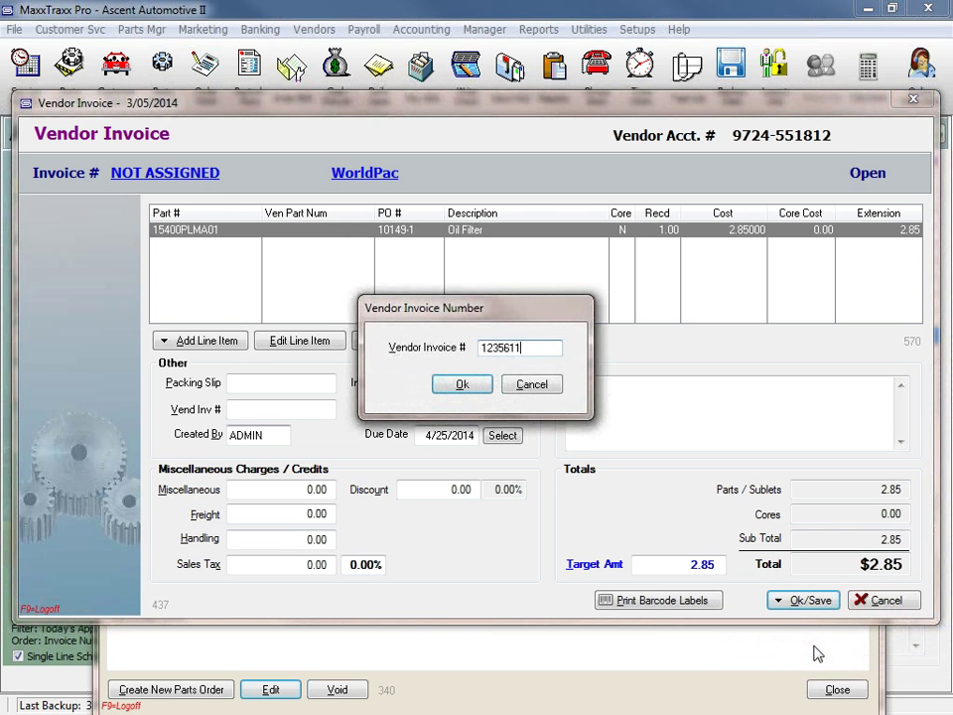
left_click(462, 385)
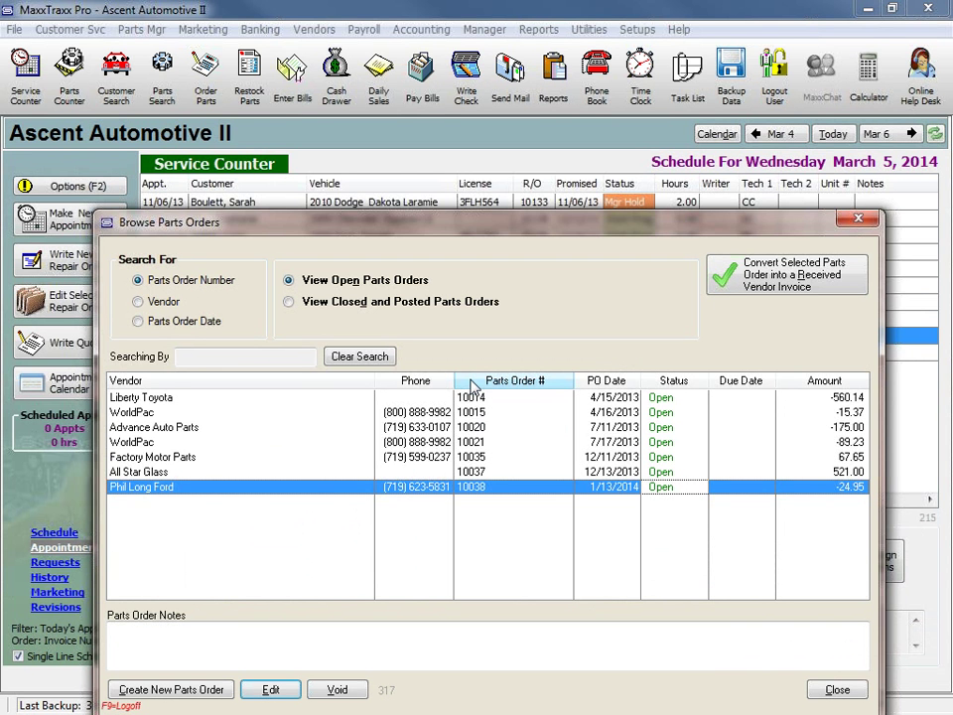
Close the parts orders list and examine the vendors with amounts due for bill payment, without paying any
left_click(837, 692)
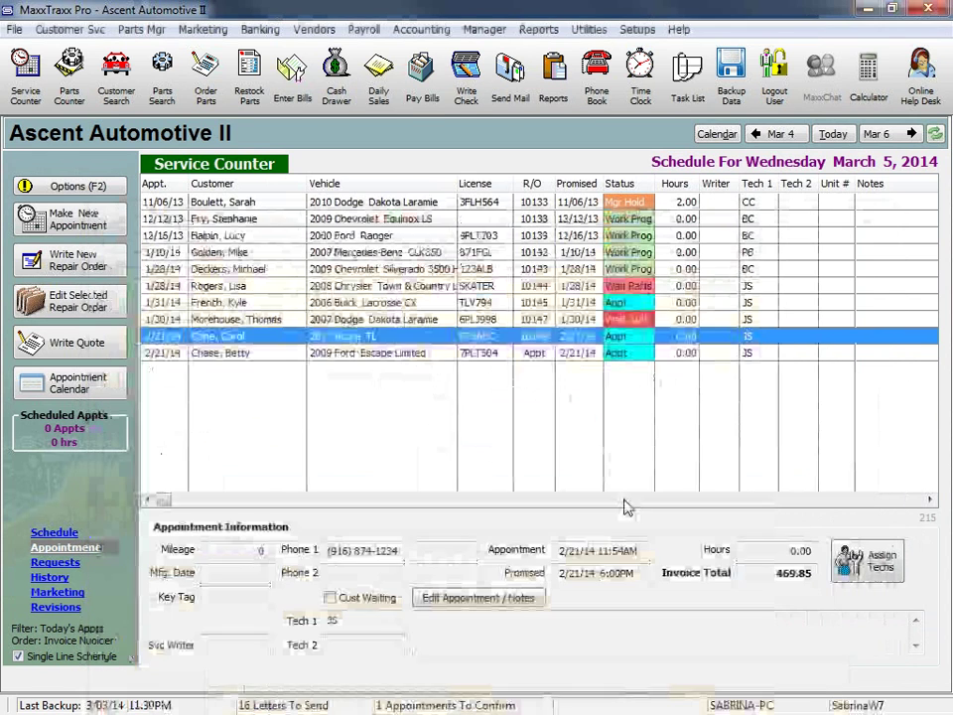
left_click(418, 80)
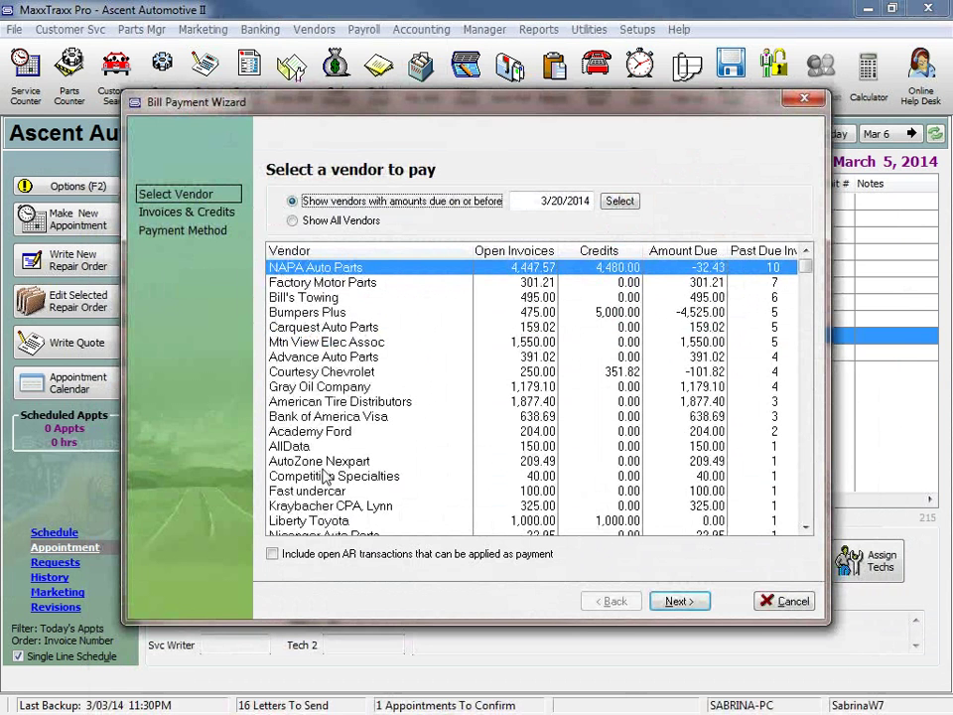
left_click(808, 513)
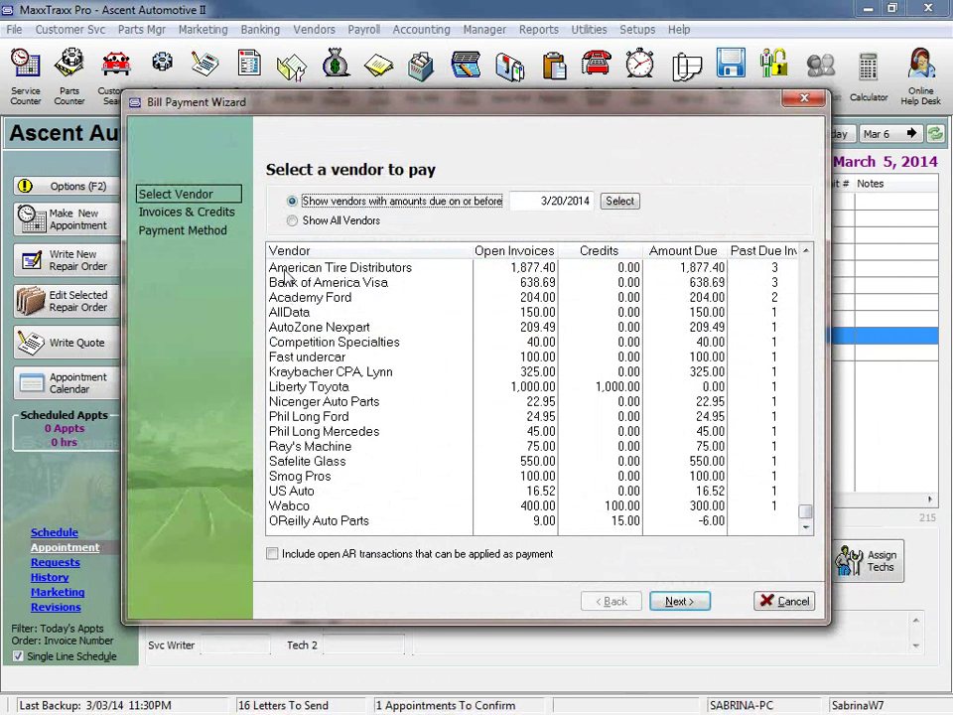
left_click_drag(806, 251, 810, 257)
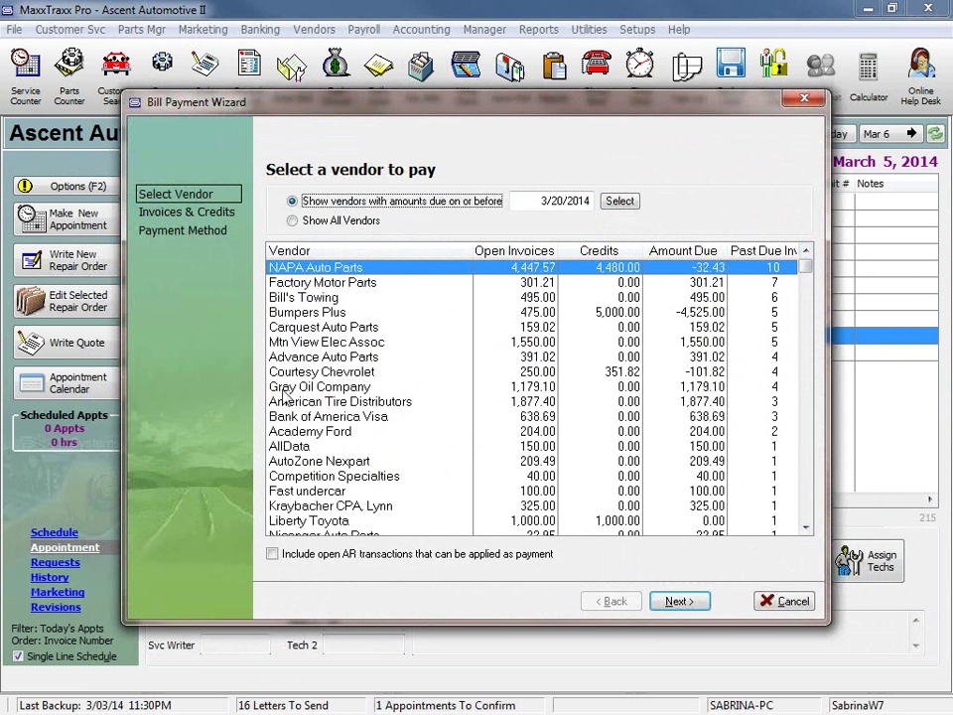
left_click(789, 602)
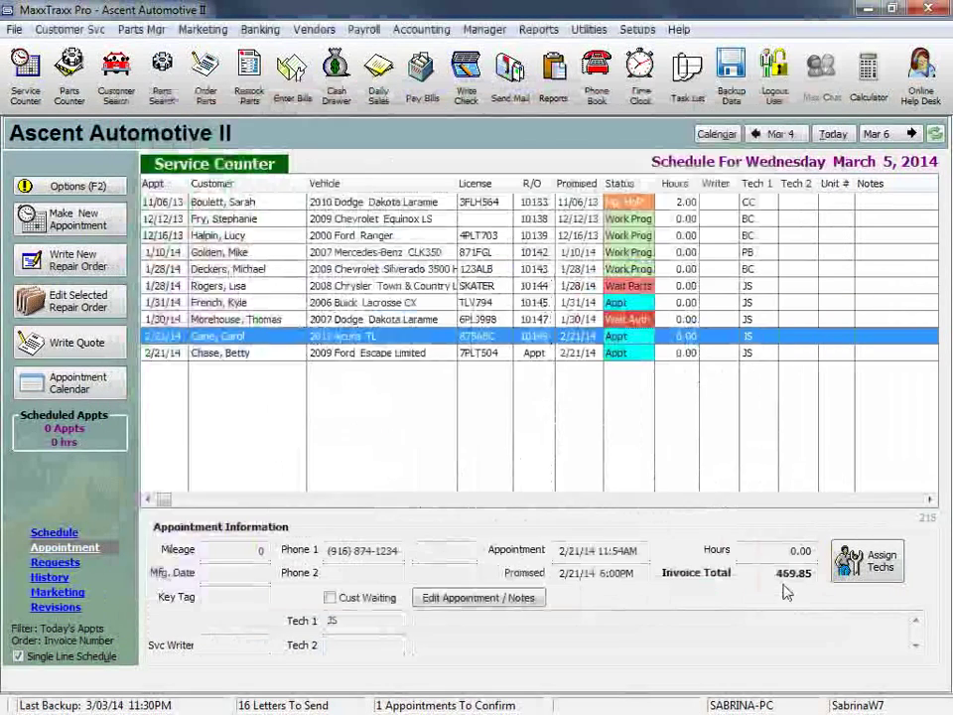
Open the repair order for the 2013 Acura TL, and examine the oil filter's average cost, base cost and profit
double_click(357, 338)
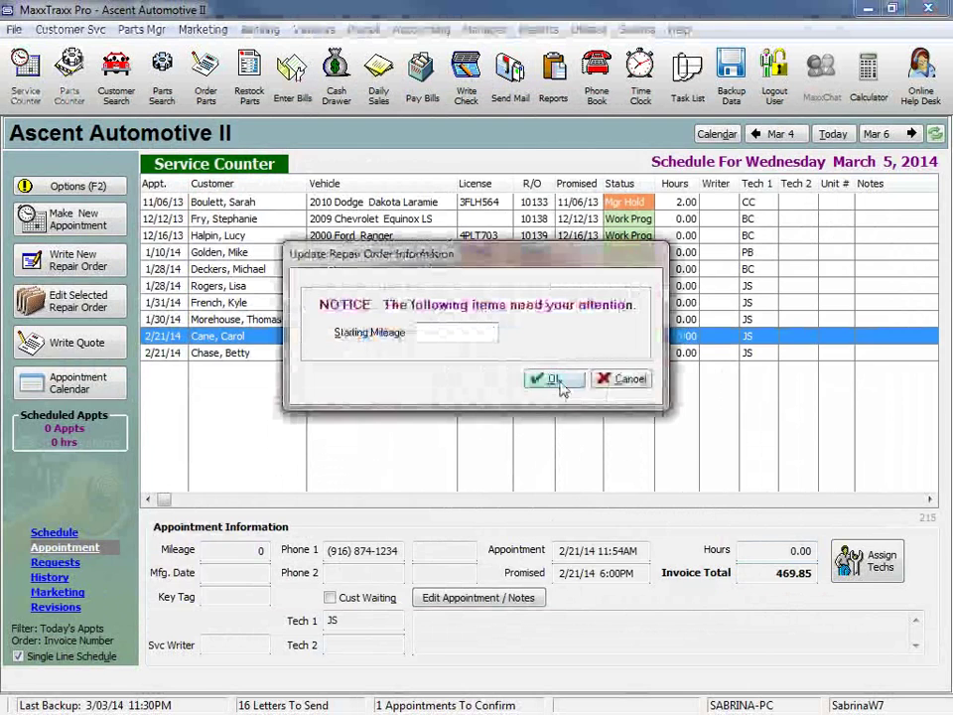
left_click(559, 385)
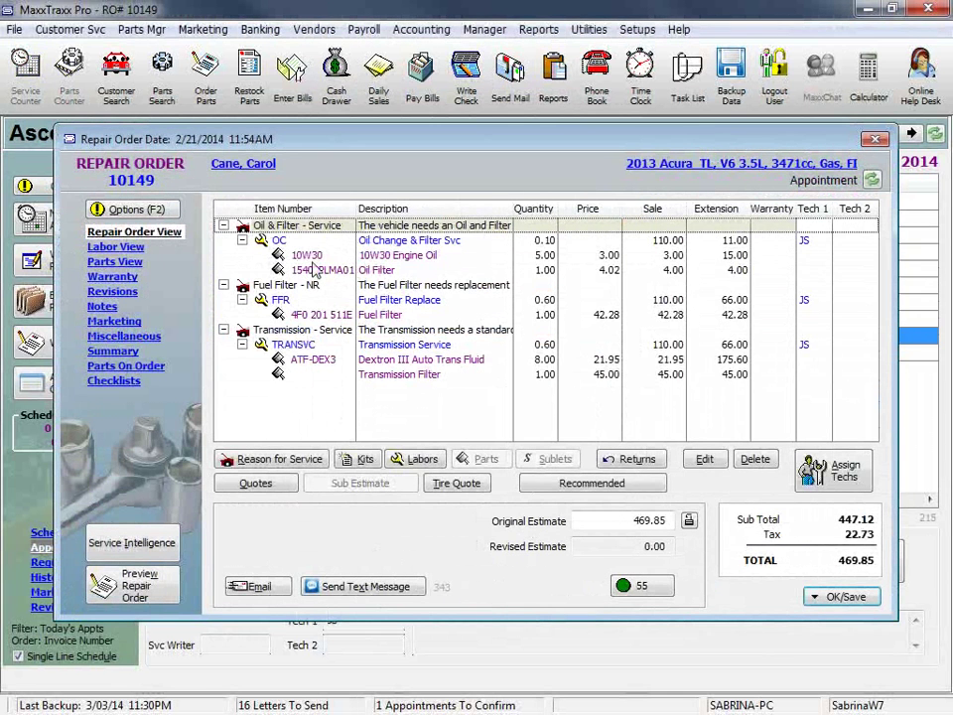
left_click(314, 270)
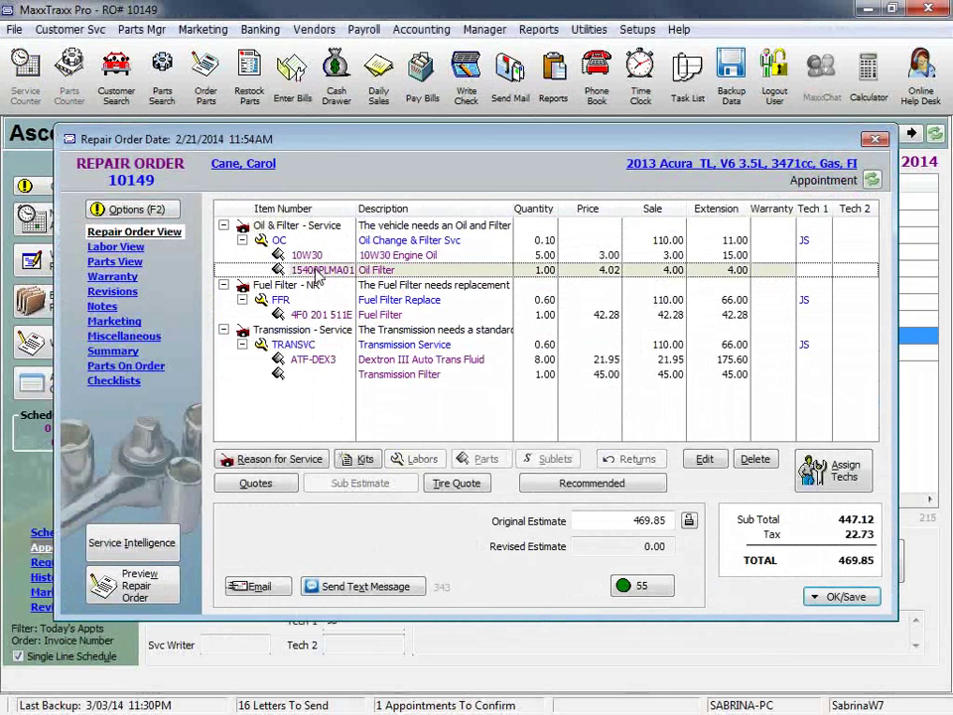
double_click(396, 272)
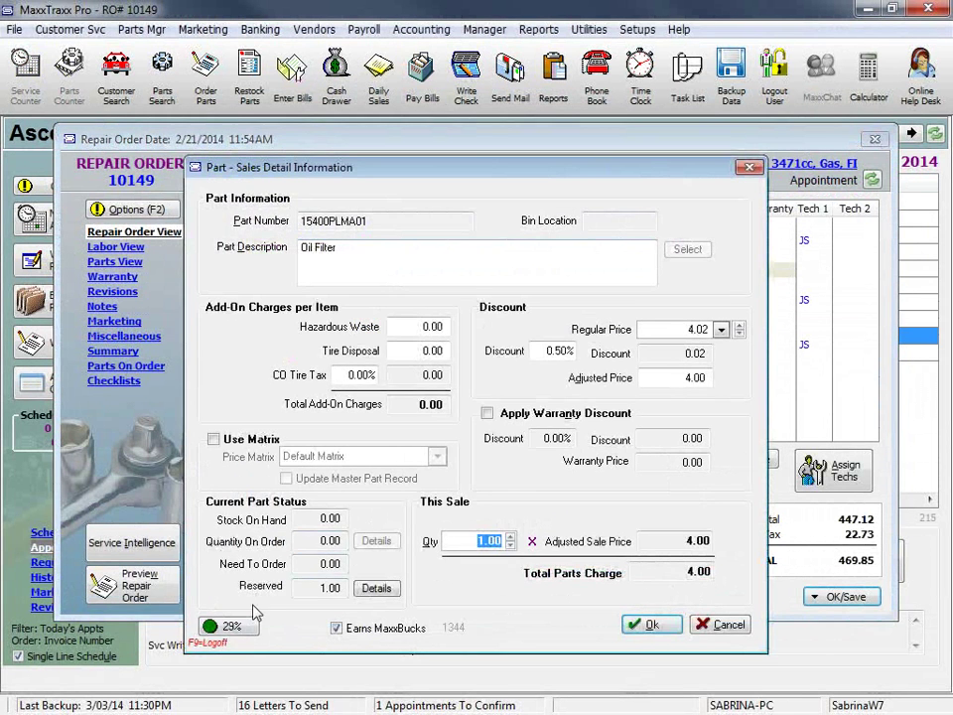
left_click(217, 627)
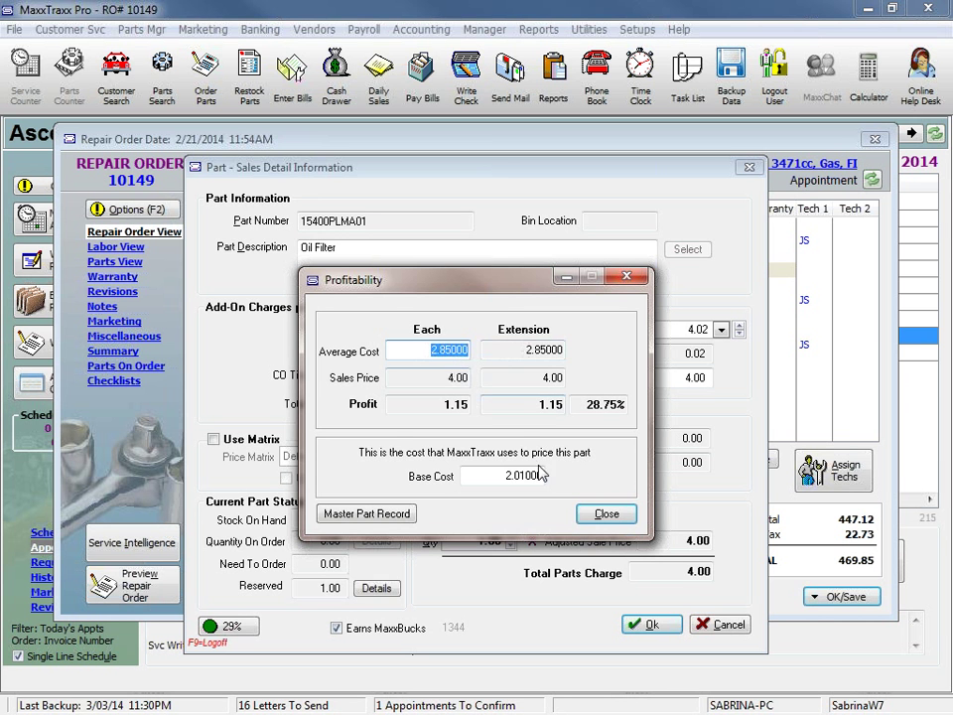
left_click(606, 513)
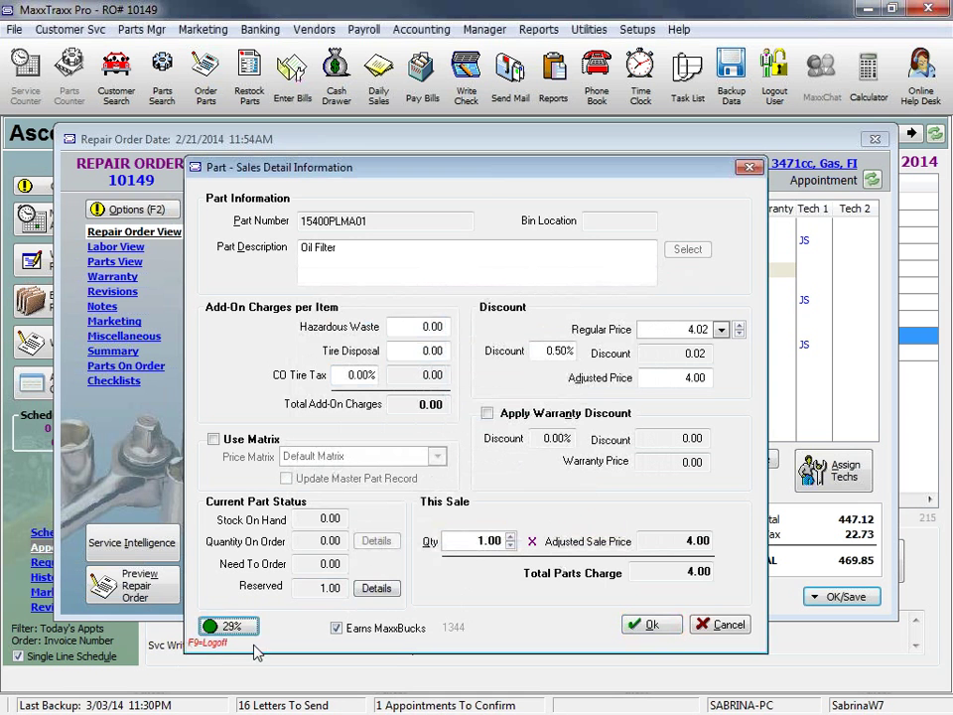
Check the oil filter's regular price and part number, and review the labor and parts profit of the whole repair order
left_click(684, 329)
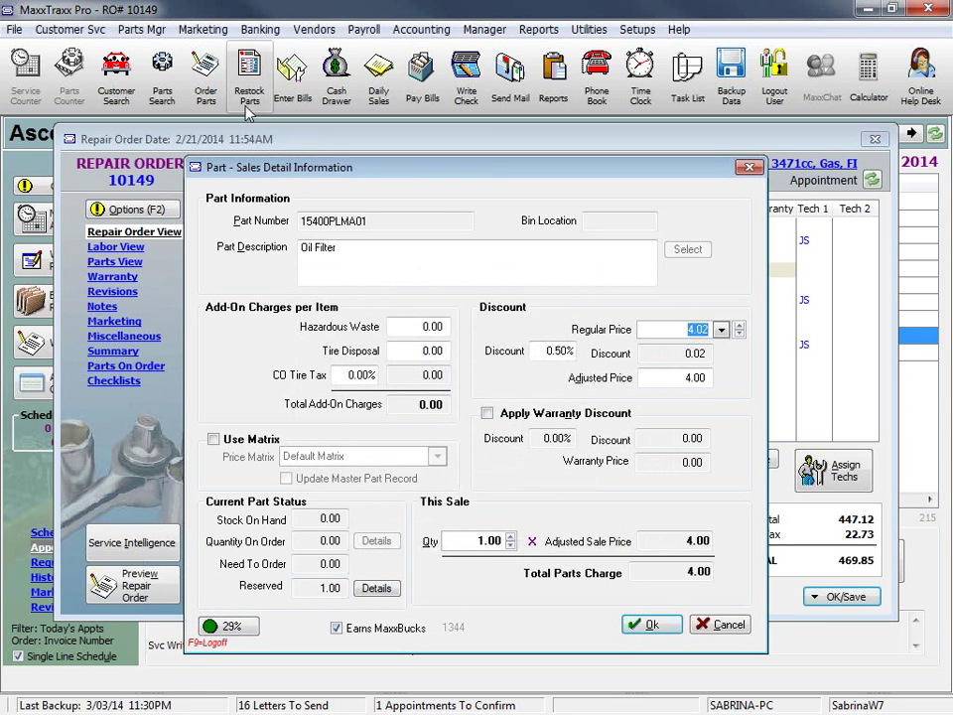
left_click(424, 221)
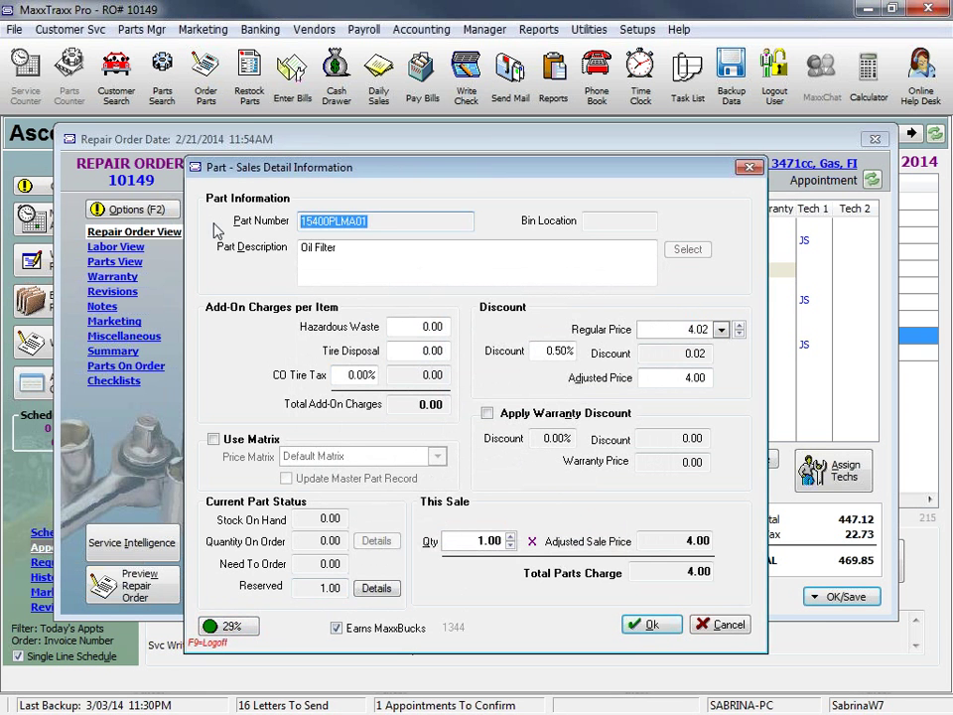
left_click(650, 623)
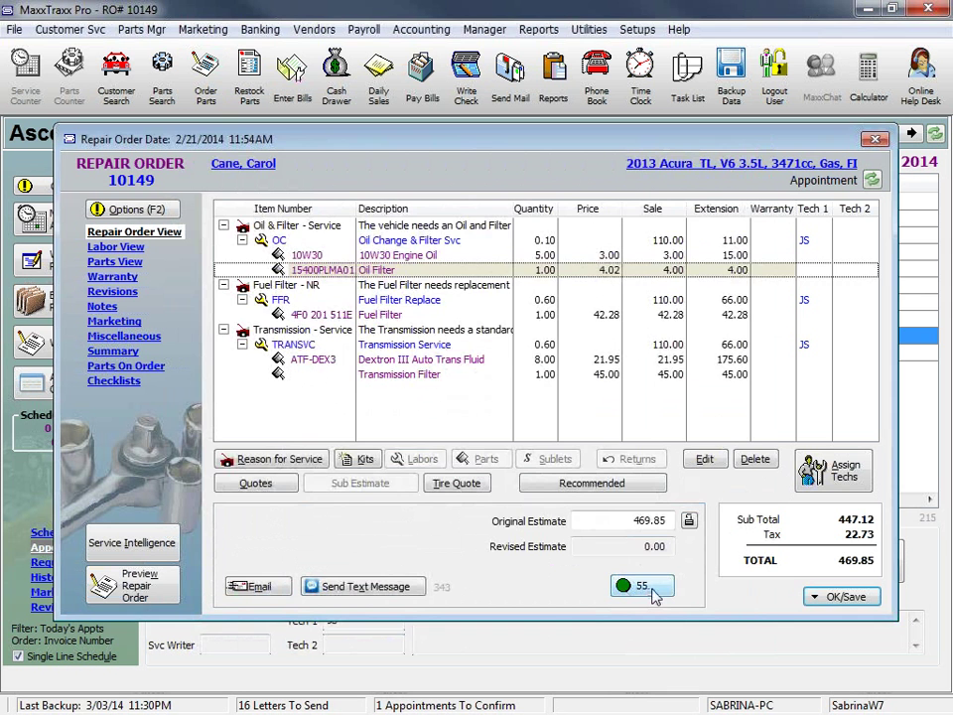
left_click(644, 587)
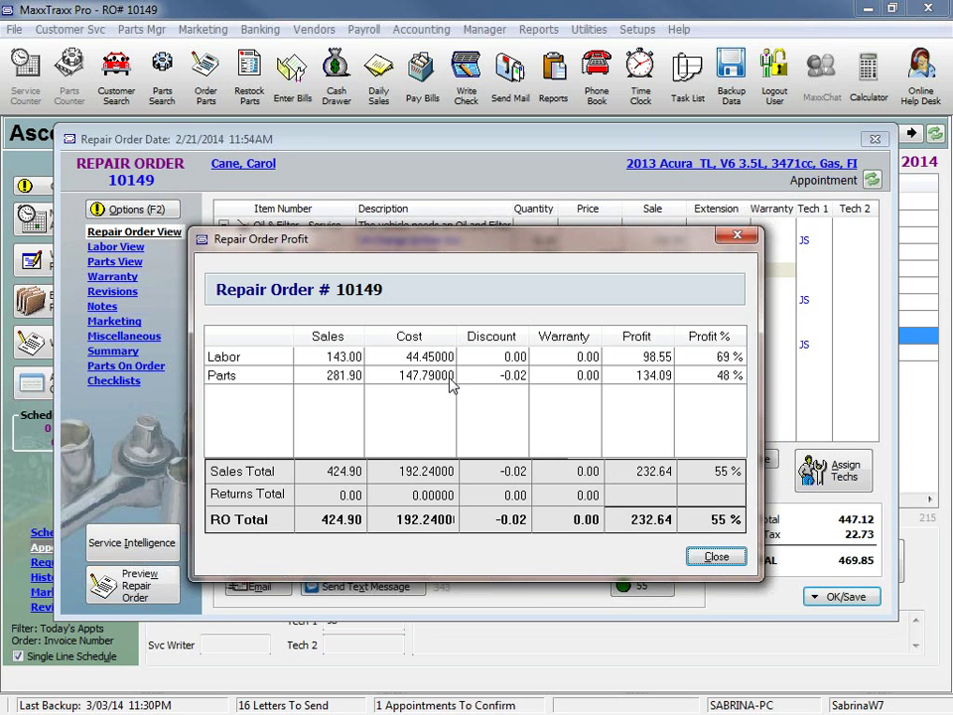
left_click(720, 558)
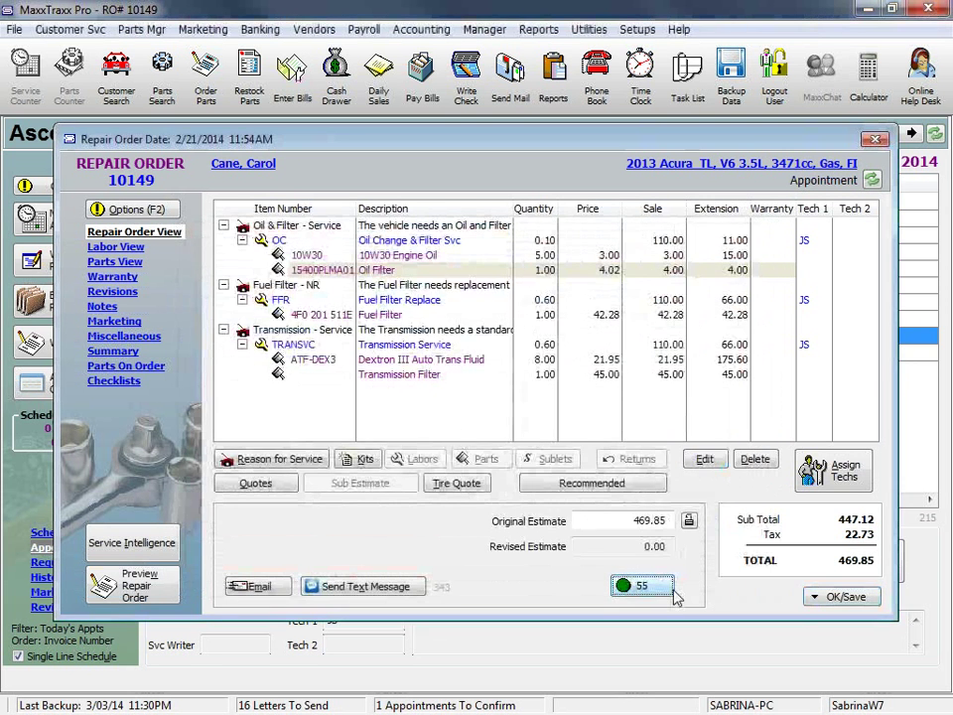
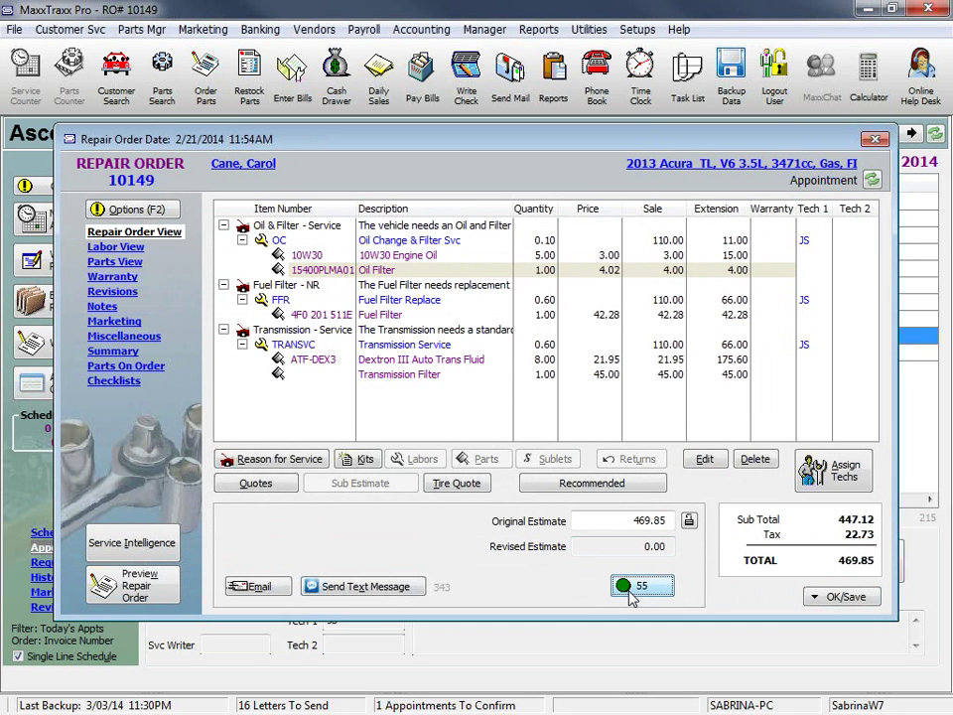
Reprice the oil filter on the repair order with the Oil Filters price matrix, and save the part's sales details
left_click(391, 273)
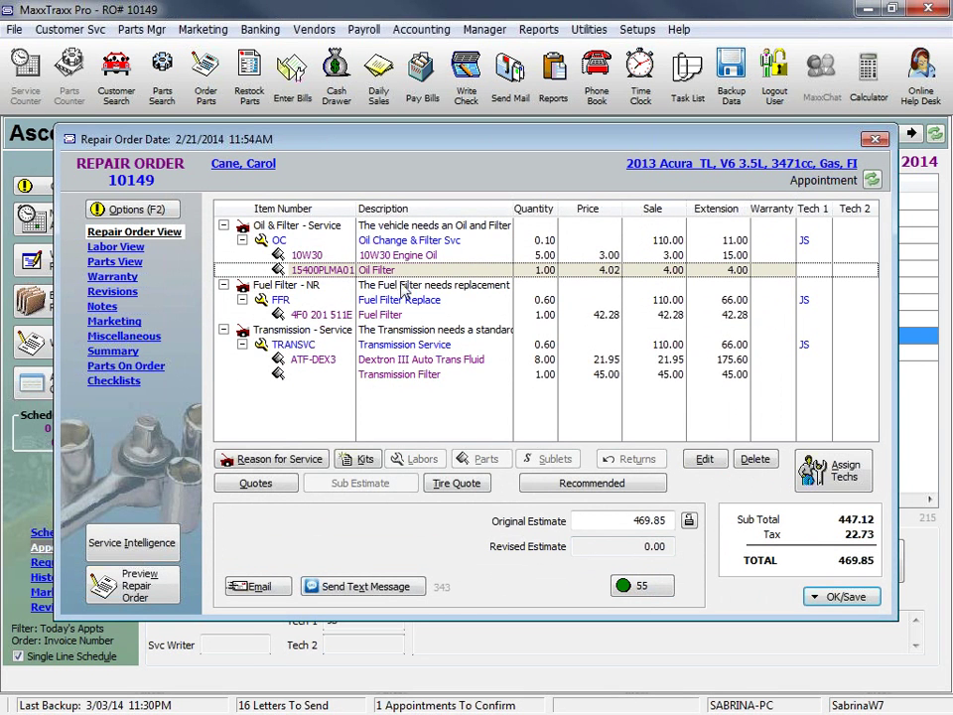
left_click(411, 333)
double_click(413, 270)
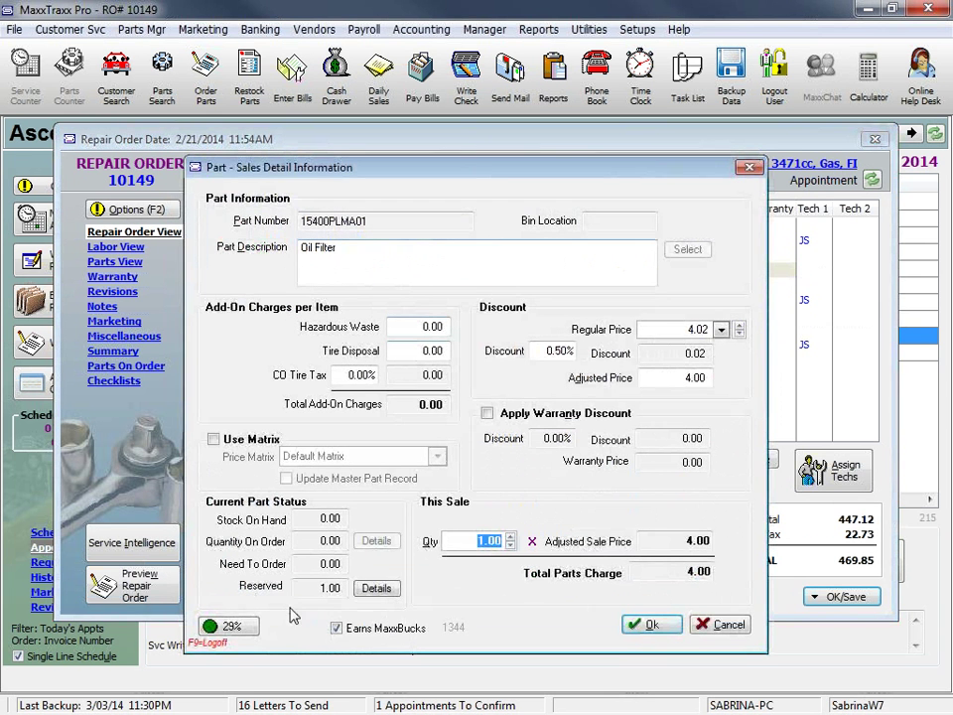
left_click(215, 443)
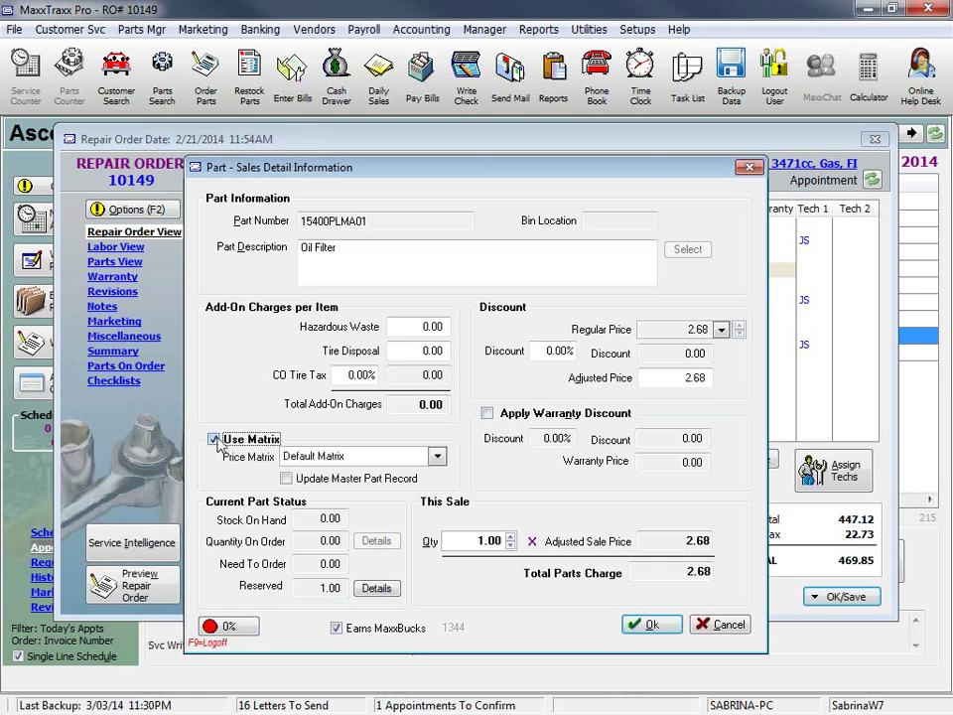
left_click(437, 457)
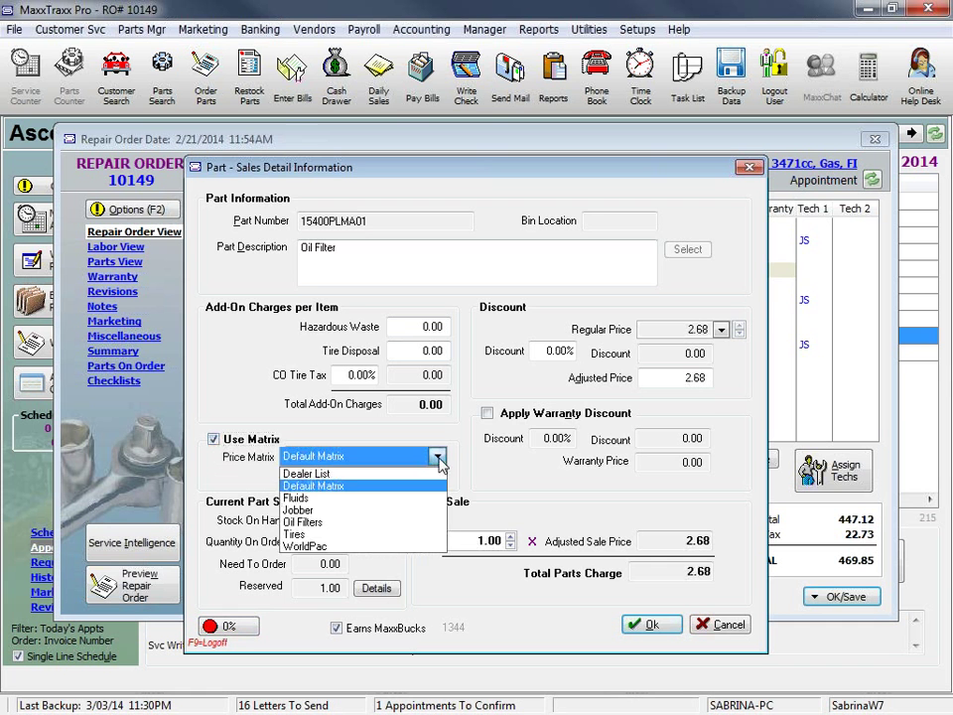
left_click(306, 522)
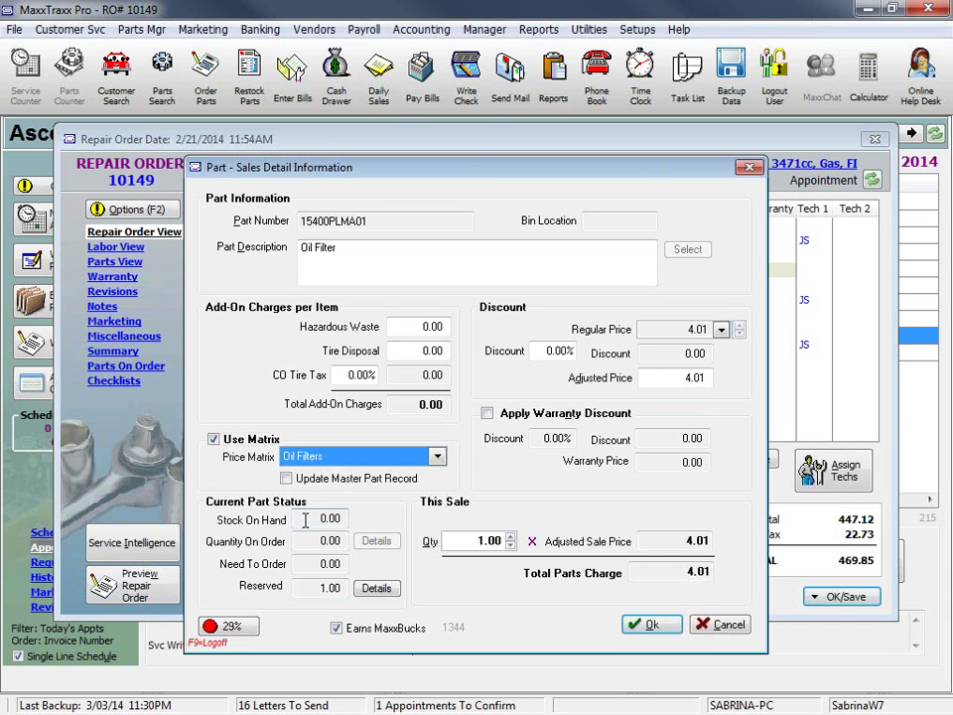
left_click(703, 329)
double_click(702, 328)
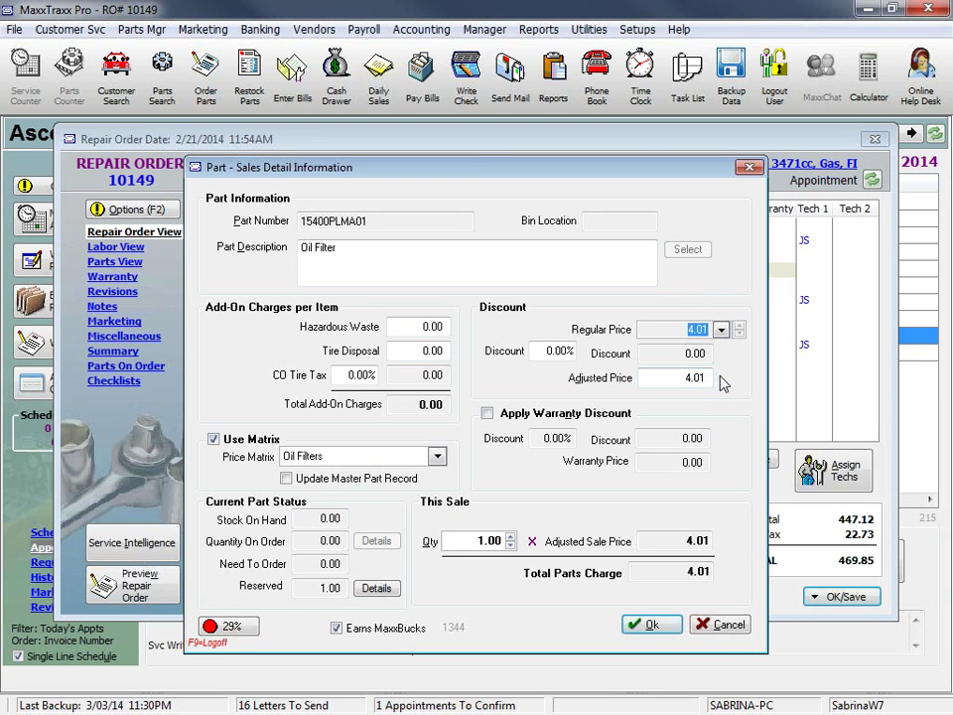
left_click(652, 624)
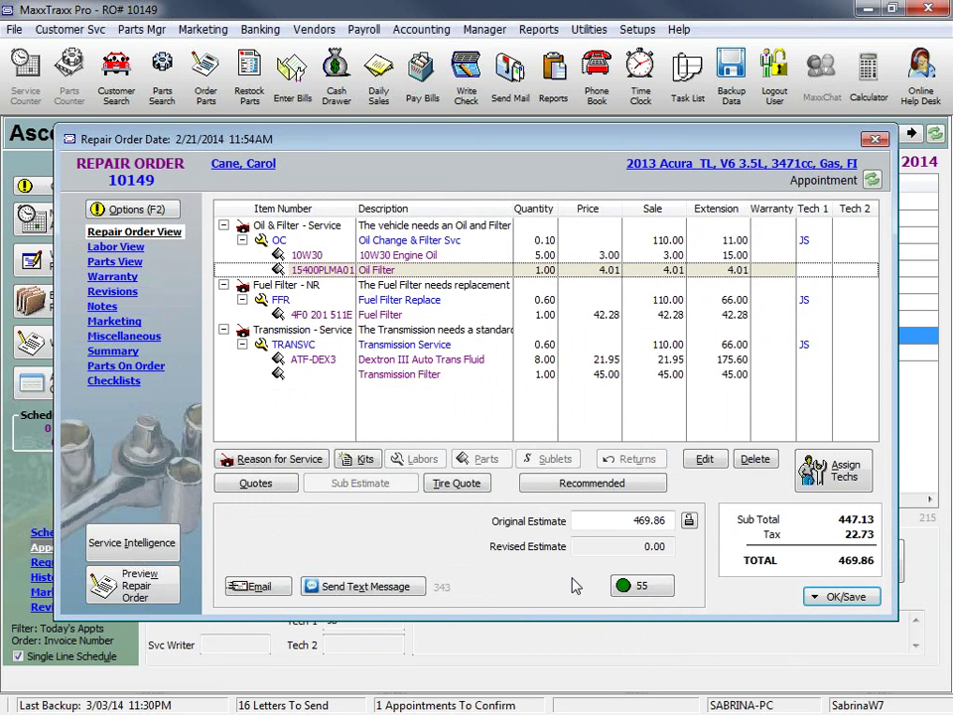
Examine the repair order's service lines, collapsing and re-expanding the Transmission service to compare its total with its items
left_click(335, 227)
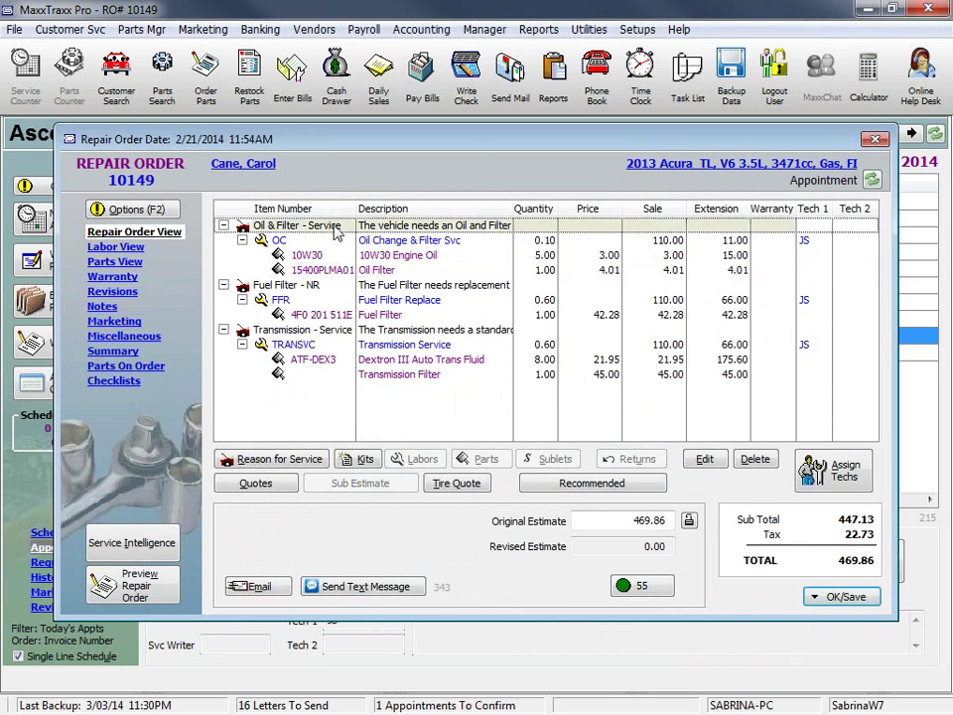
left_click(417, 288)
left_click(437, 332)
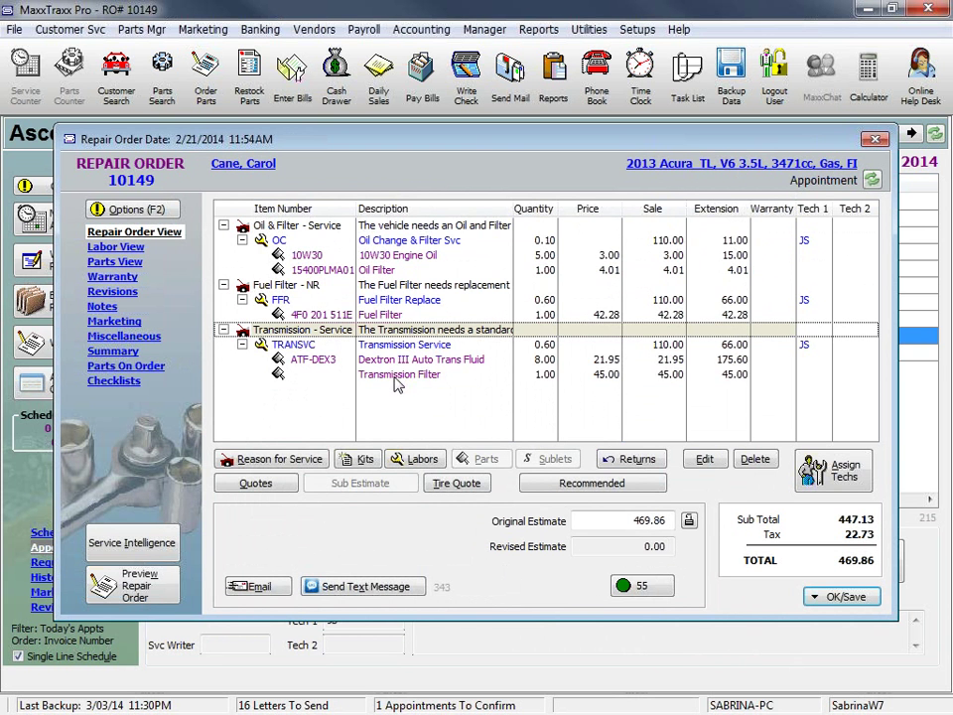
left_click(328, 377)
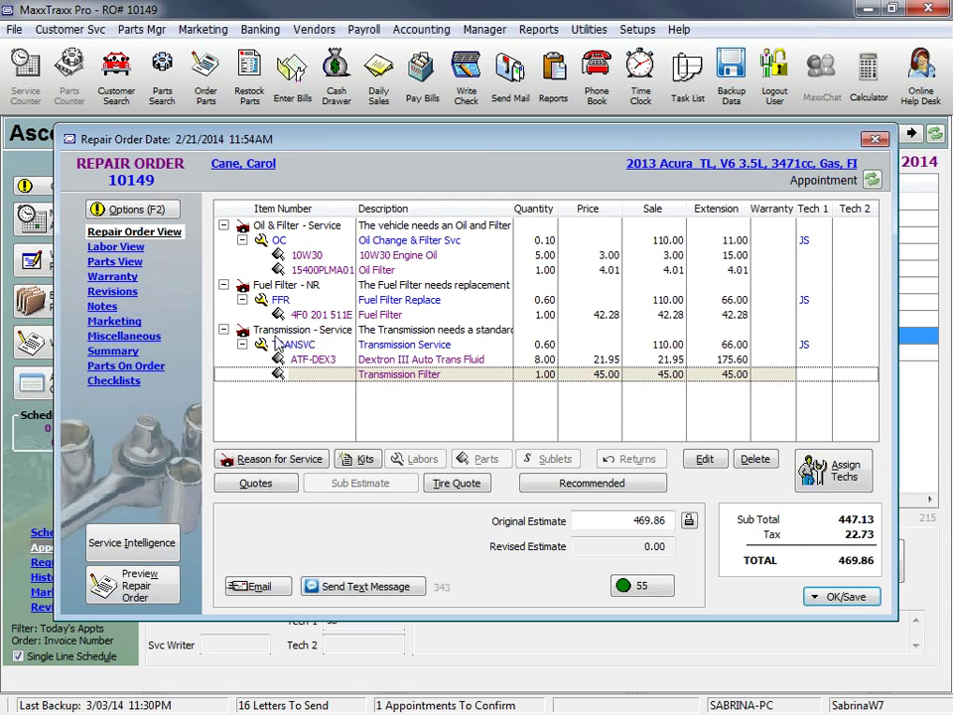
left_click(223, 330)
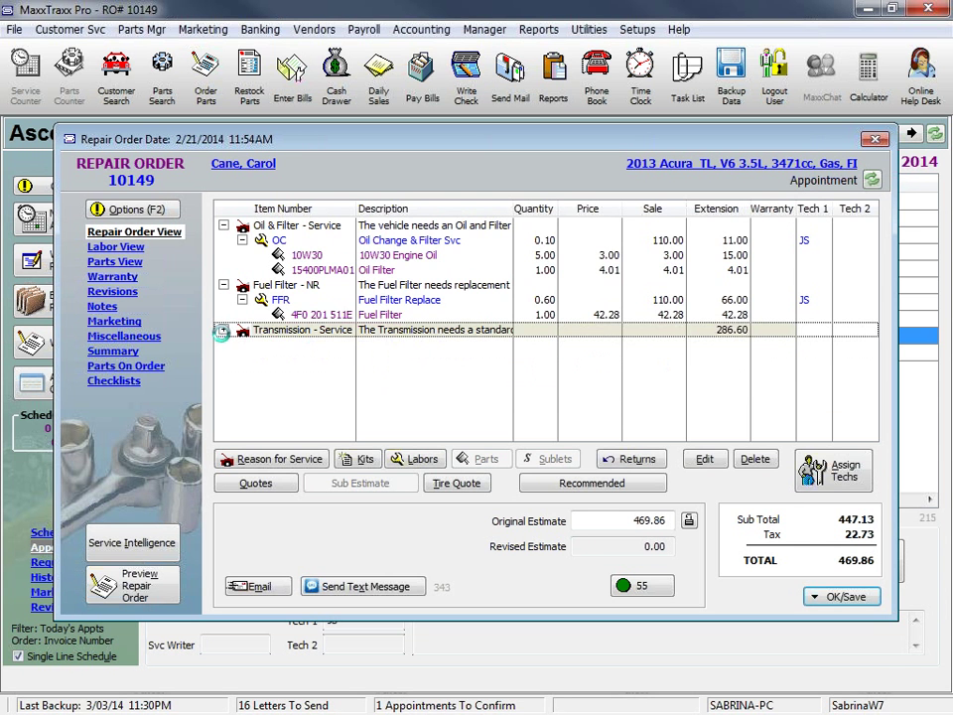
left_click(225, 331)
left_click(227, 331)
left_click(225, 330)
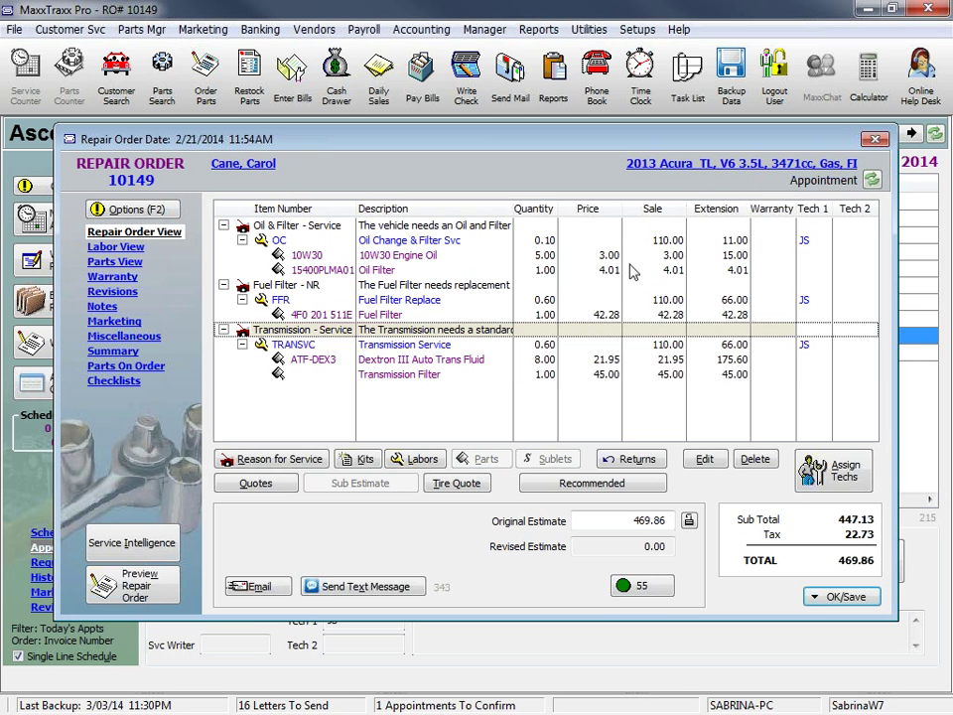
Start replacing the Transmission Filter placeholder on the repair order with a part from WorldPac
left_click(417, 382)
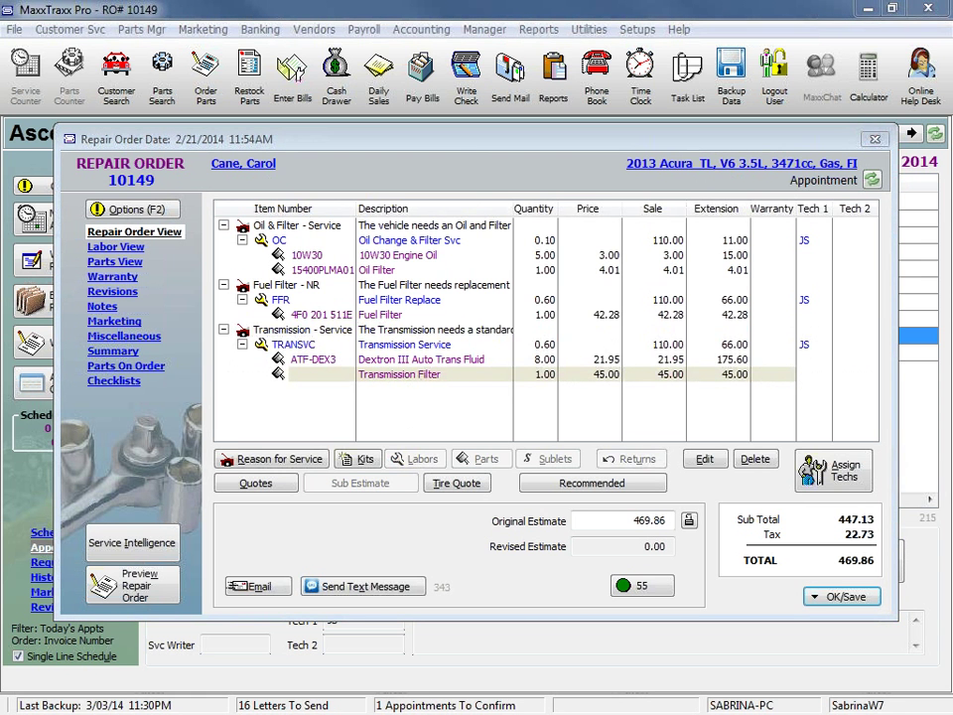
left_click(386, 378)
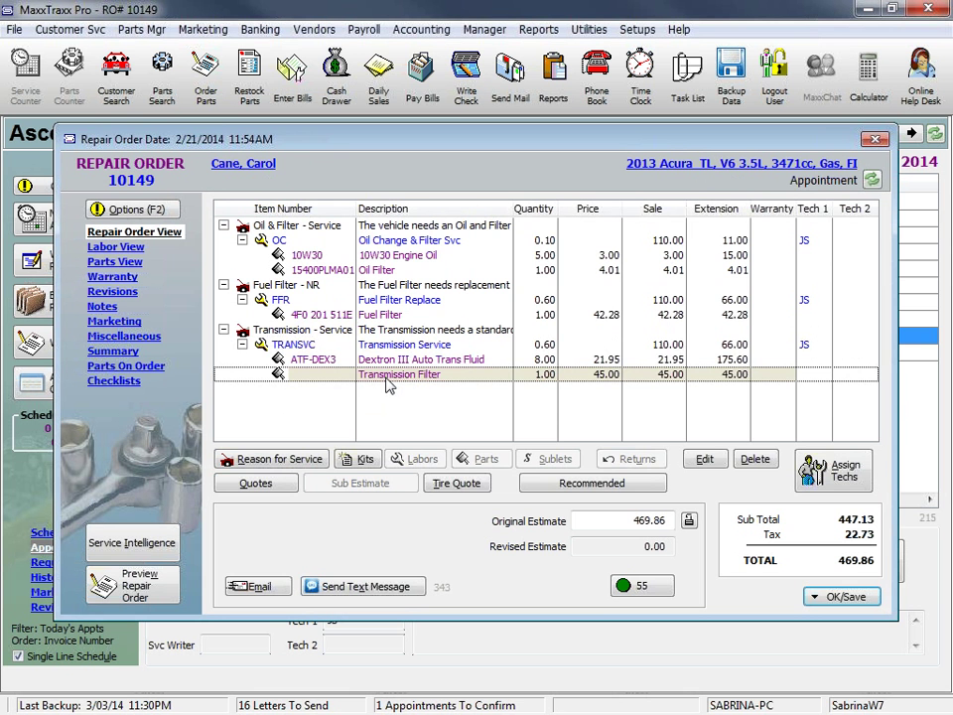
right_click(391, 383)
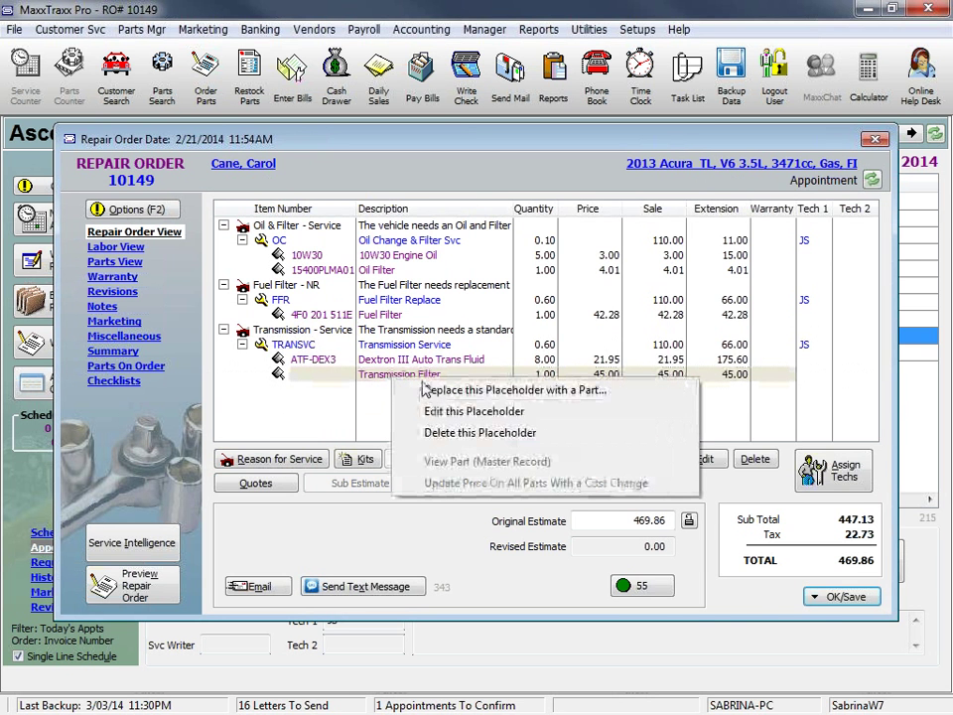
left_click(389, 388)
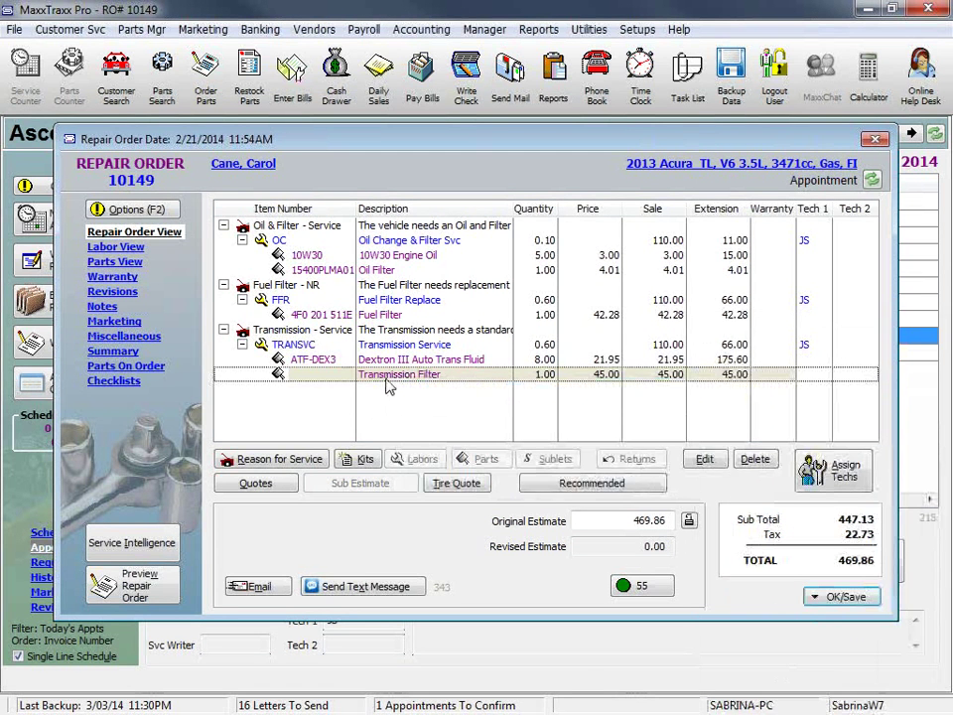
right_click(392, 382)
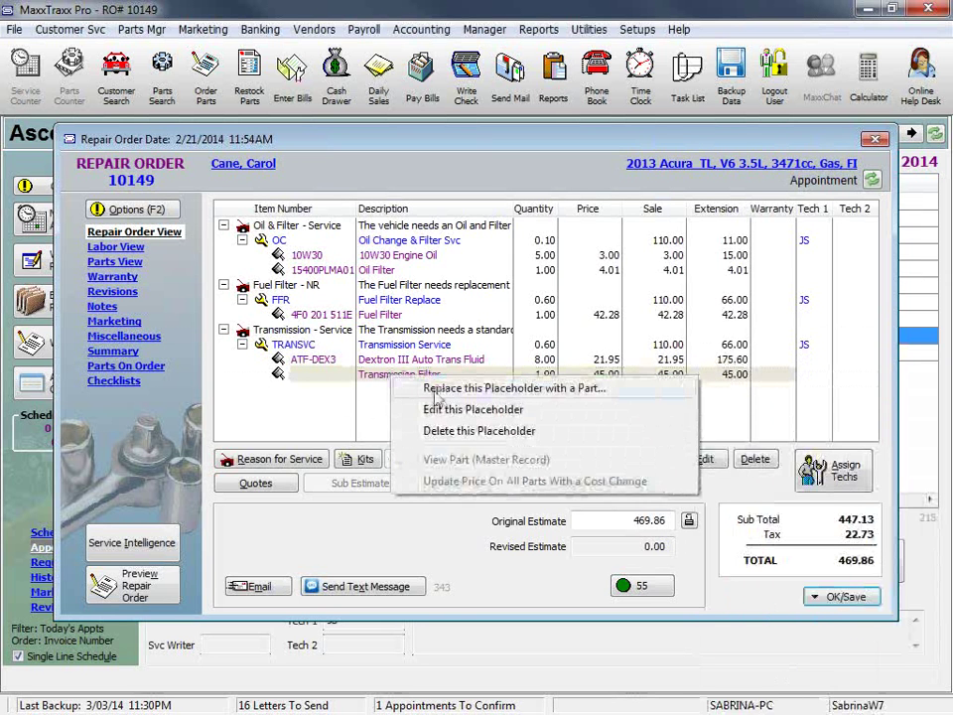
mouse_move(437, 393)
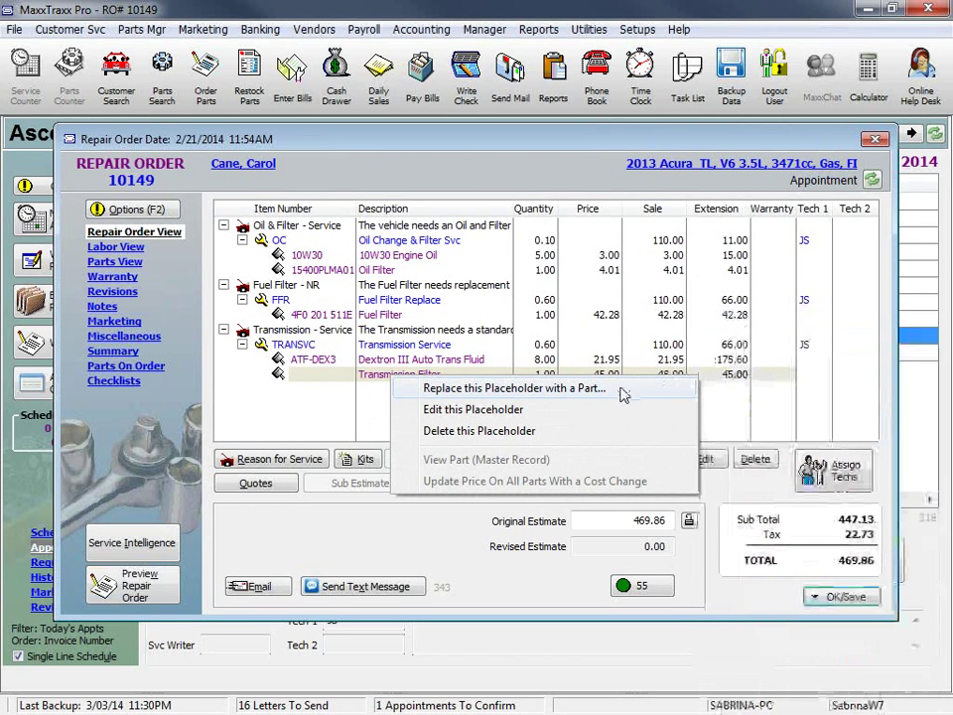
mouse_move(623, 392)
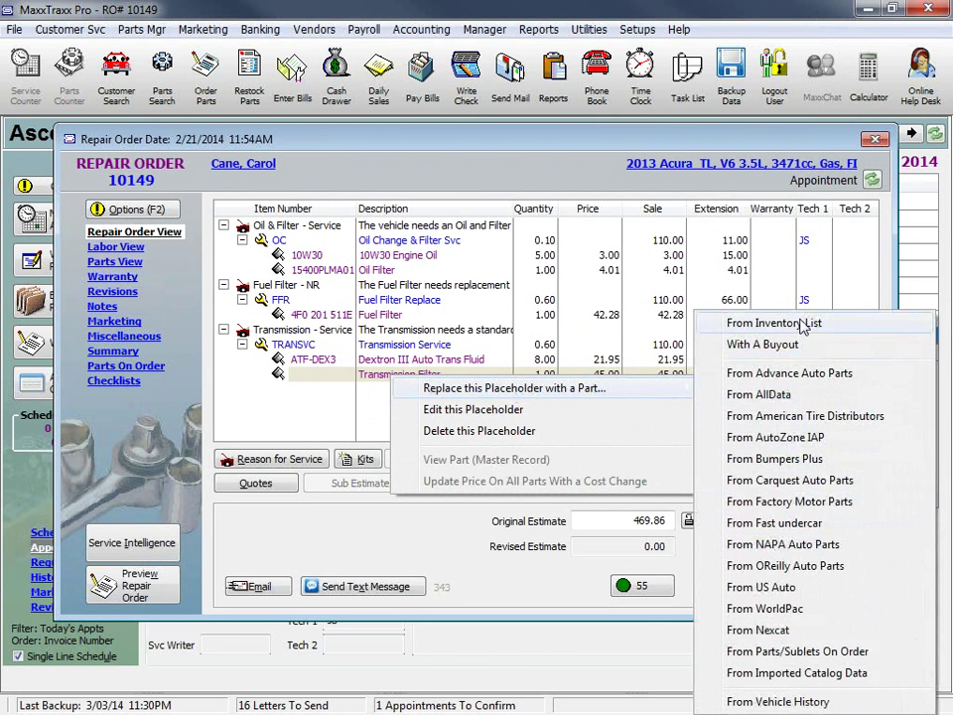
left_click(767, 609)
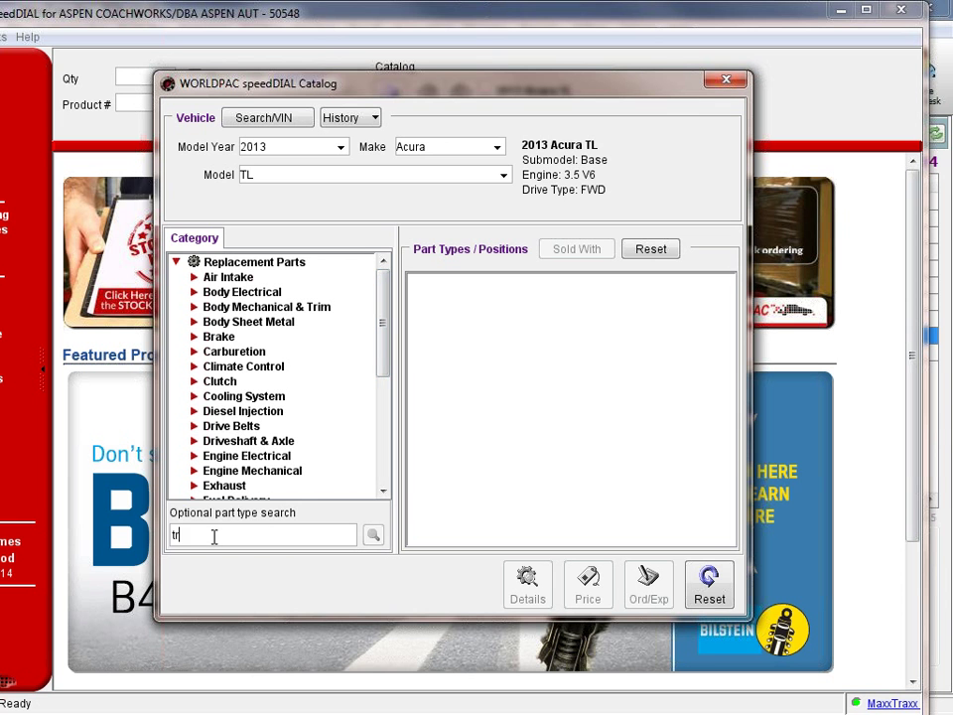
Search the WORLDPAC speedDIAL catalog for "transmission filter" and look through the part types in the Transmission category
type("ansmission filter")
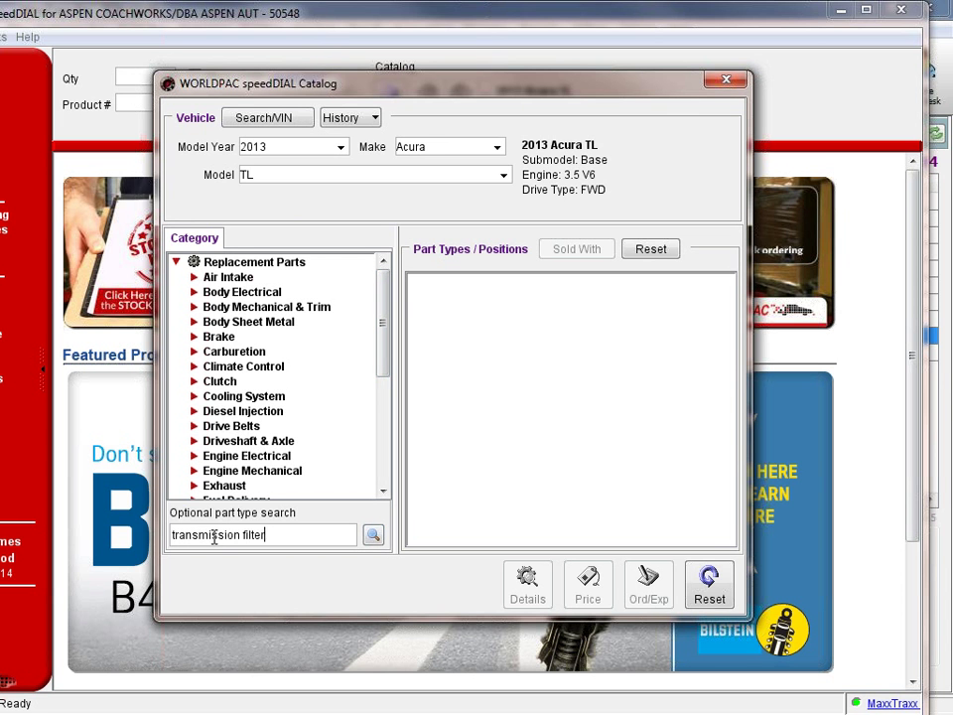
left_click(374, 536)
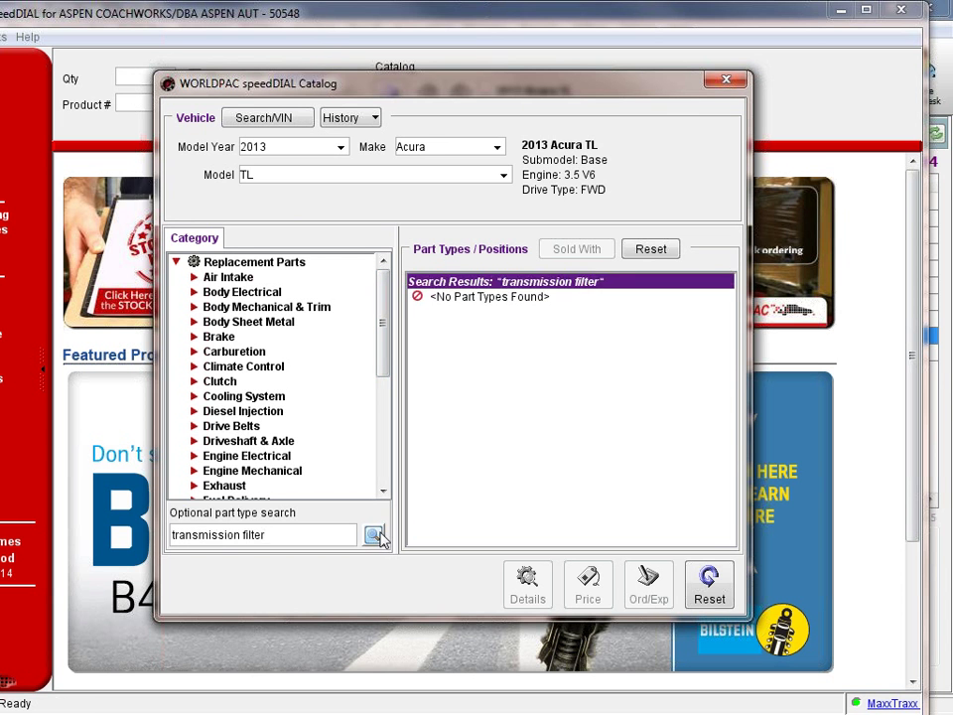
left_click(320, 533)
left_click(386, 475)
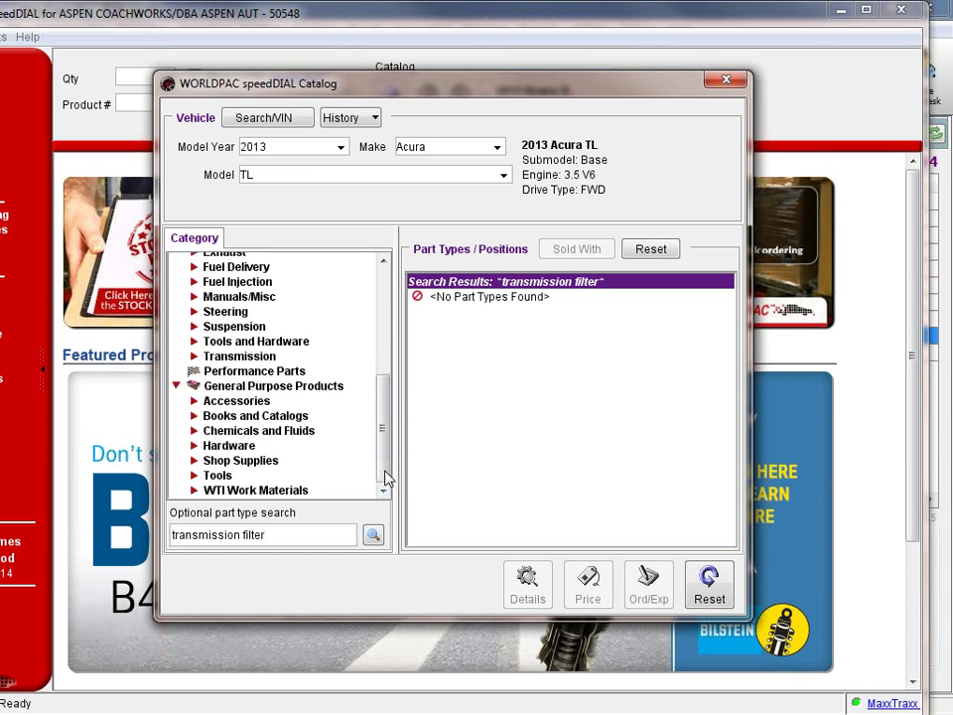
left_click(266, 360)
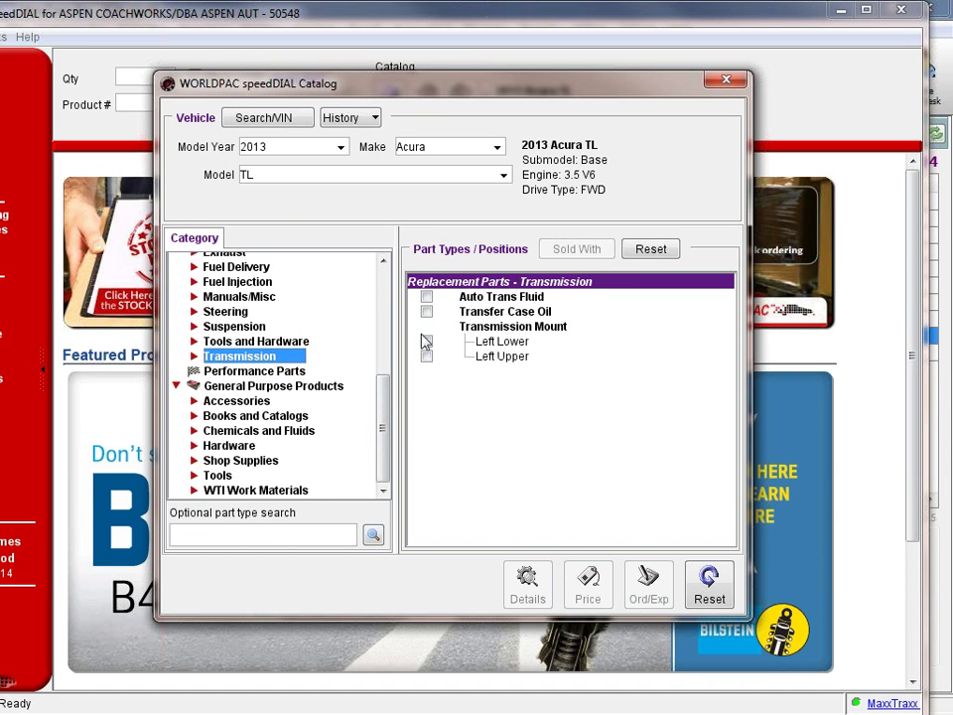
Search the catalog for "air filter" and get prices for the Air Filter part type for the 2013 Acura TL
left_click(386, 279)
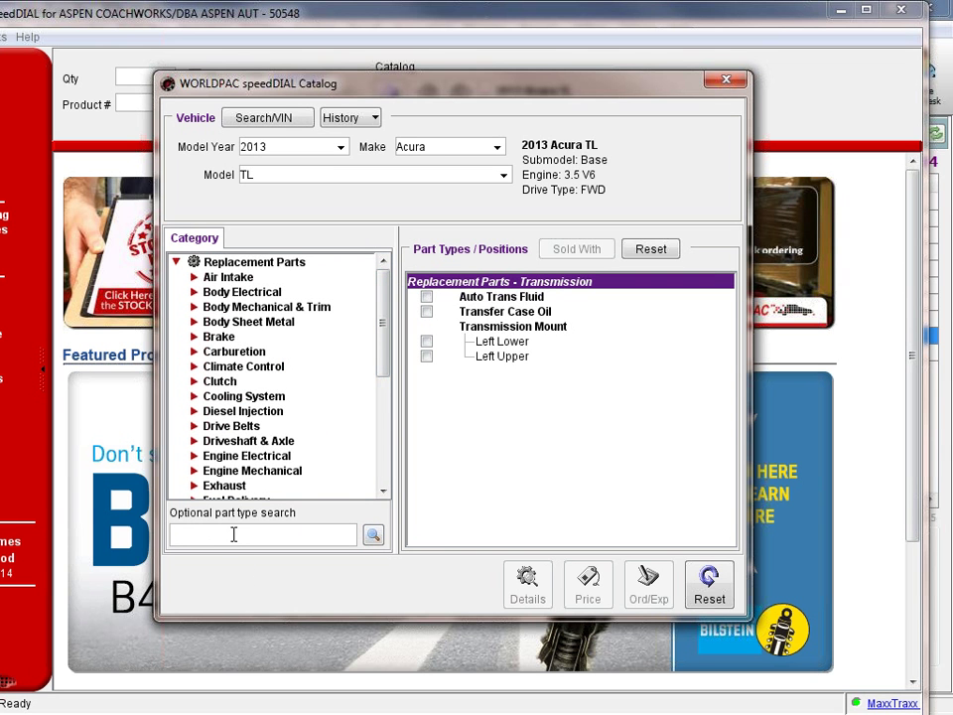
type("air filter")
left_click(371, 536)
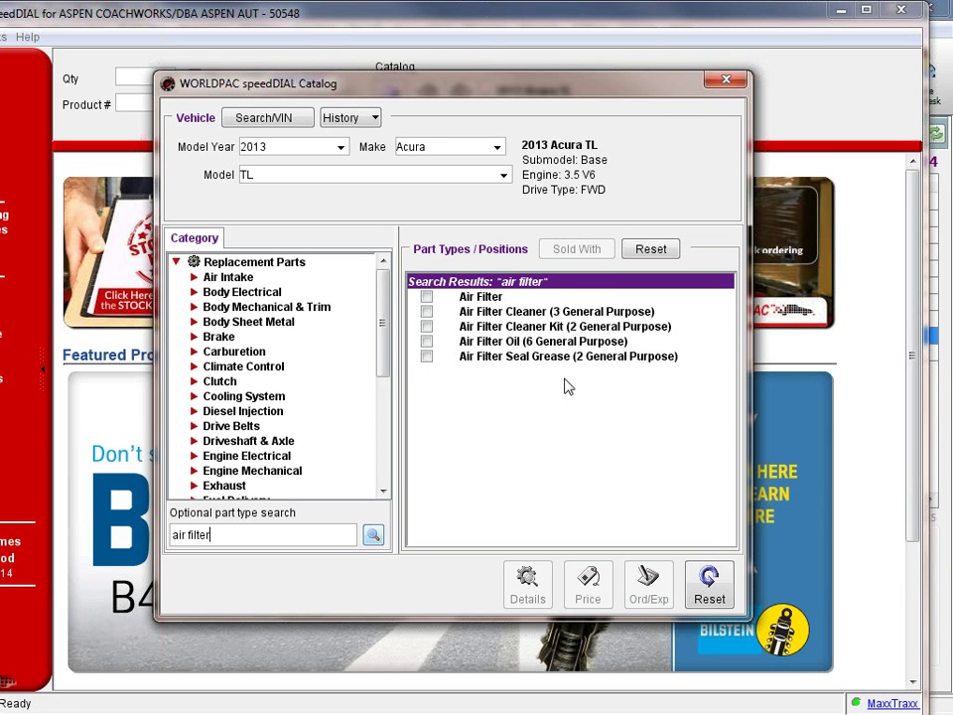
left_click(430, 298)
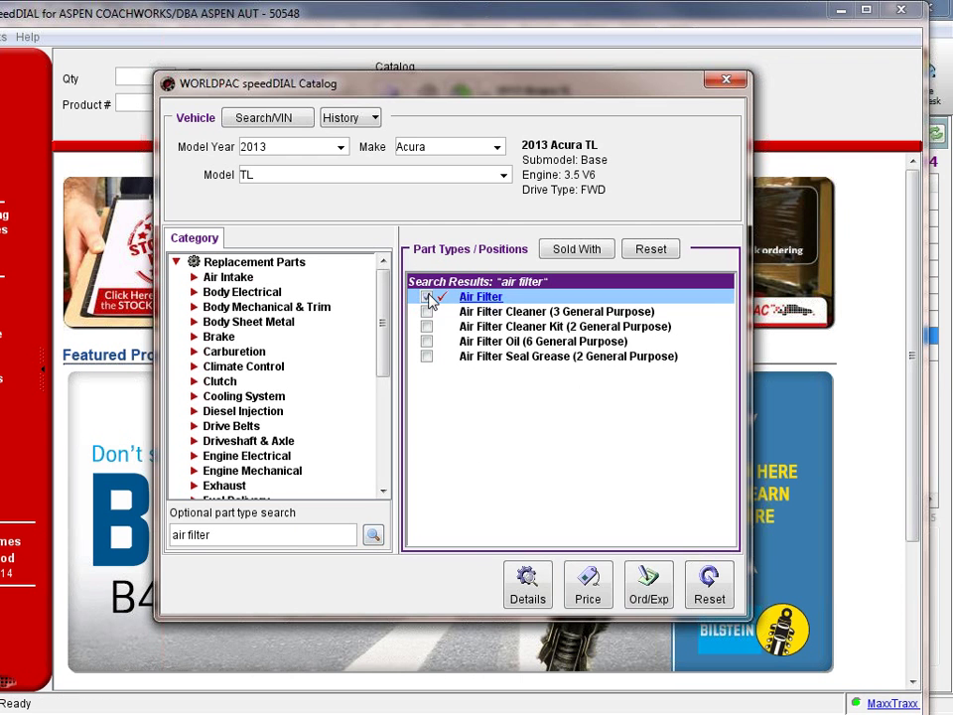
left_click(587, 586)
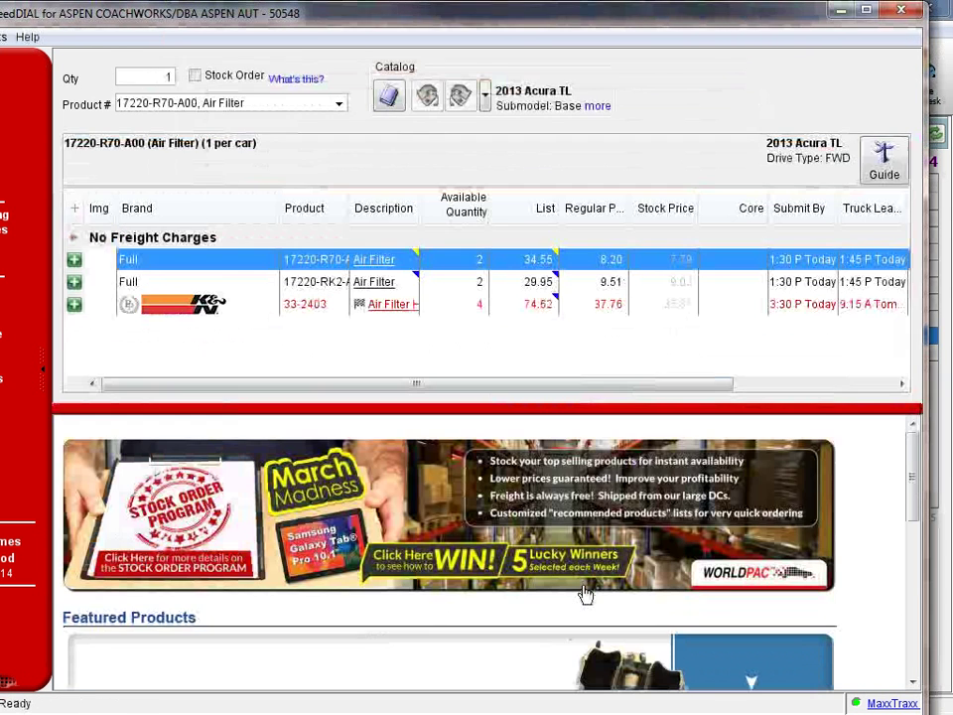
Add the K&N air filter 33-2403 to the speedDIAL order and transfer it to the MaxxTraxx repair order
left_click(75, 307)
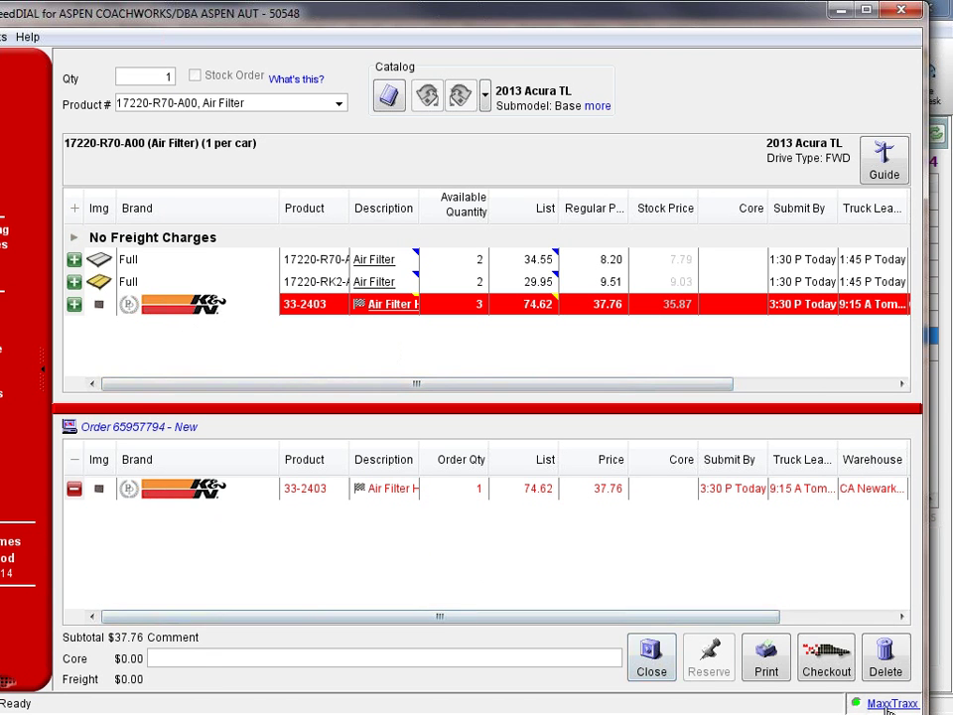
left_click(866, 10)
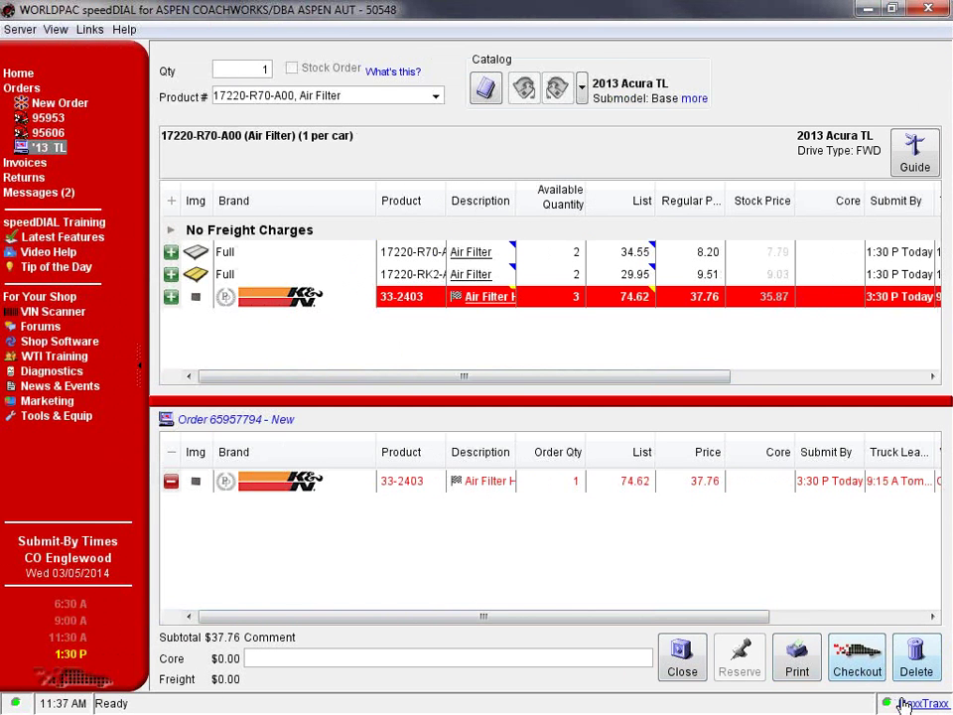
left_click(866, 653)
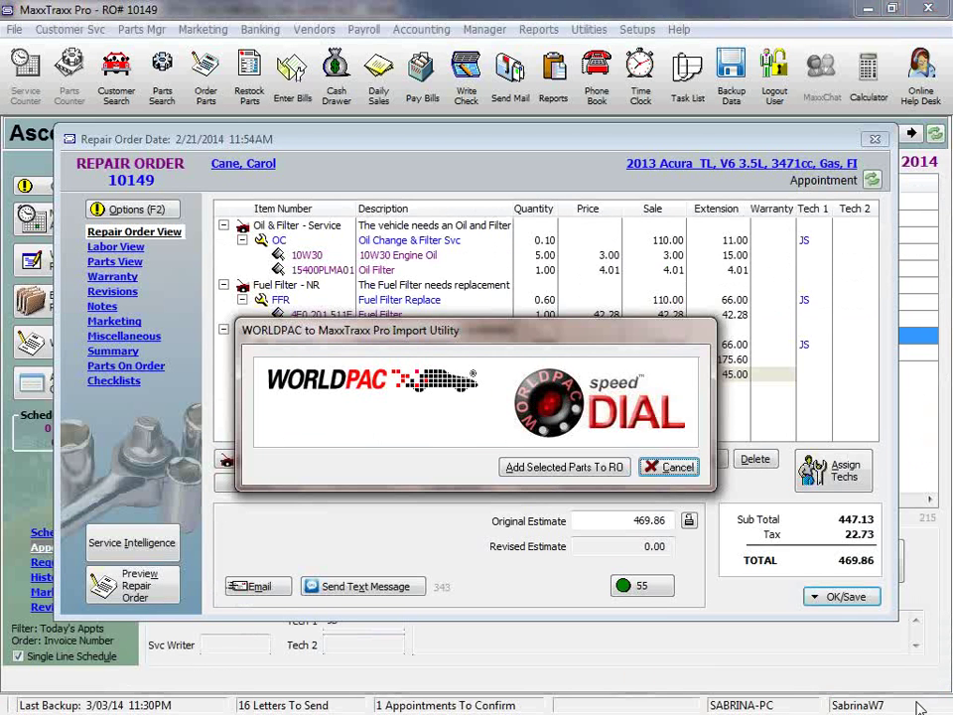
left_click(574, 466)
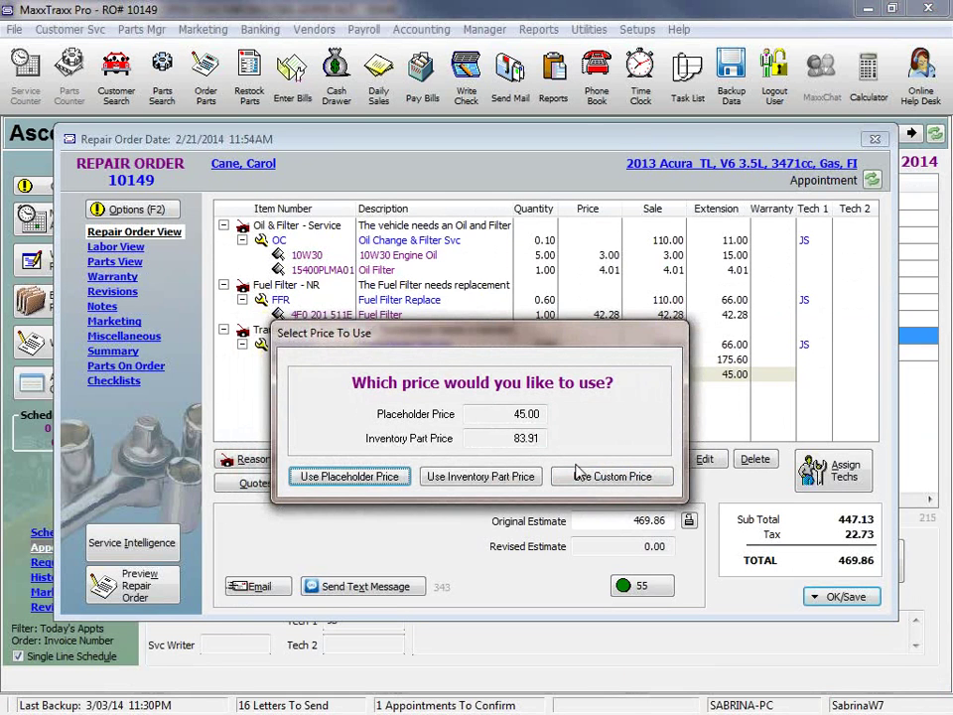
Use the inventory part price for the imported air filter, and accept its sales details with the Default Matrix
left_click(579, 474)
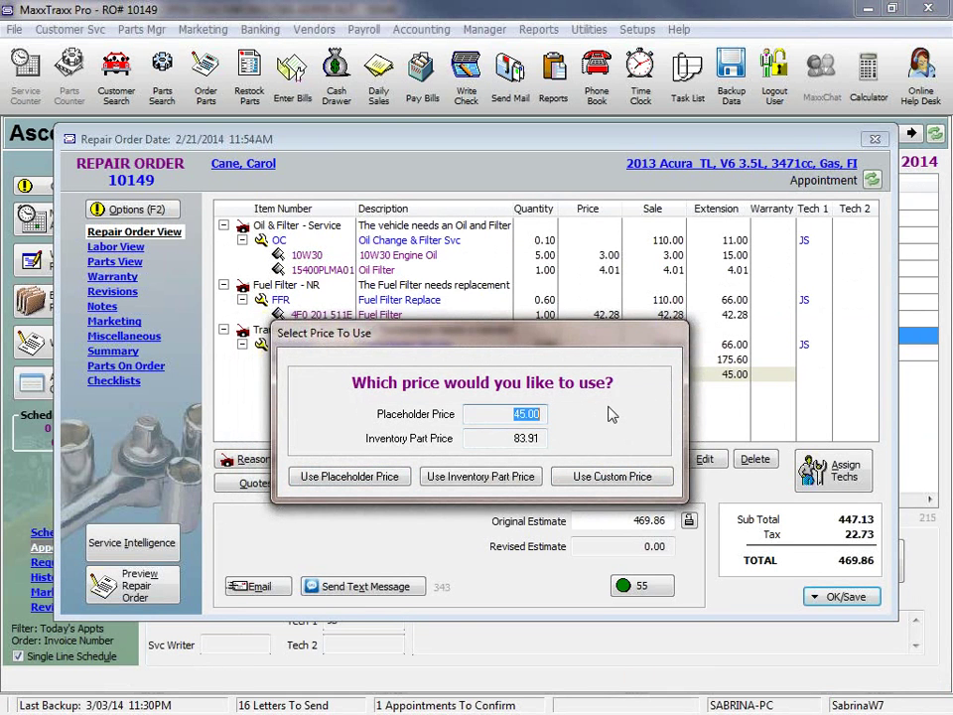
key("Tab")
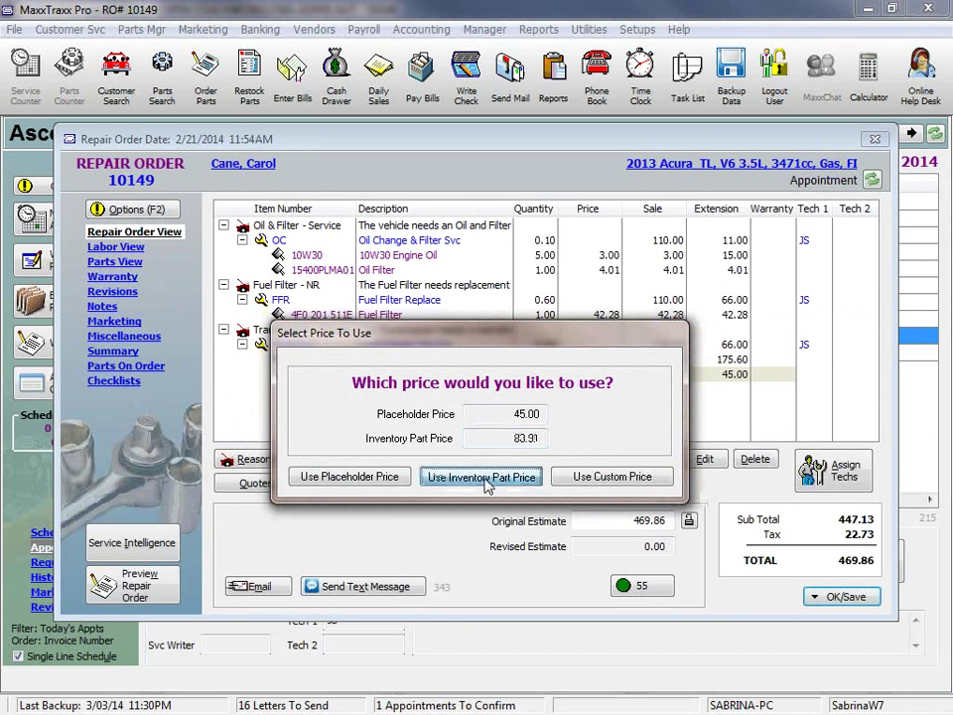
left_click(484, 476)
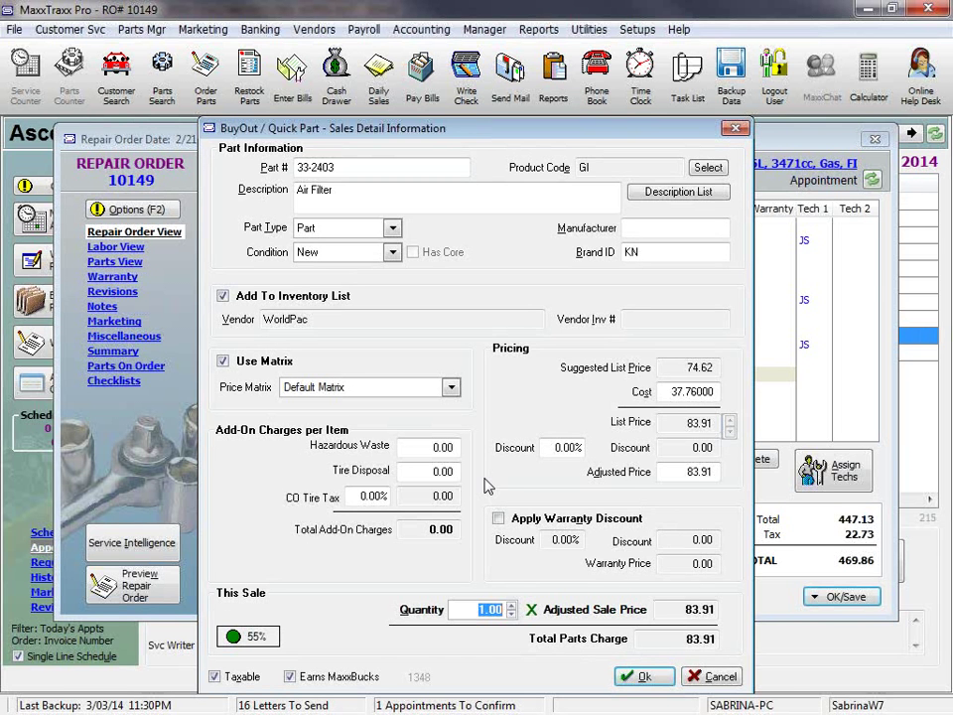
left_click(364, 171)
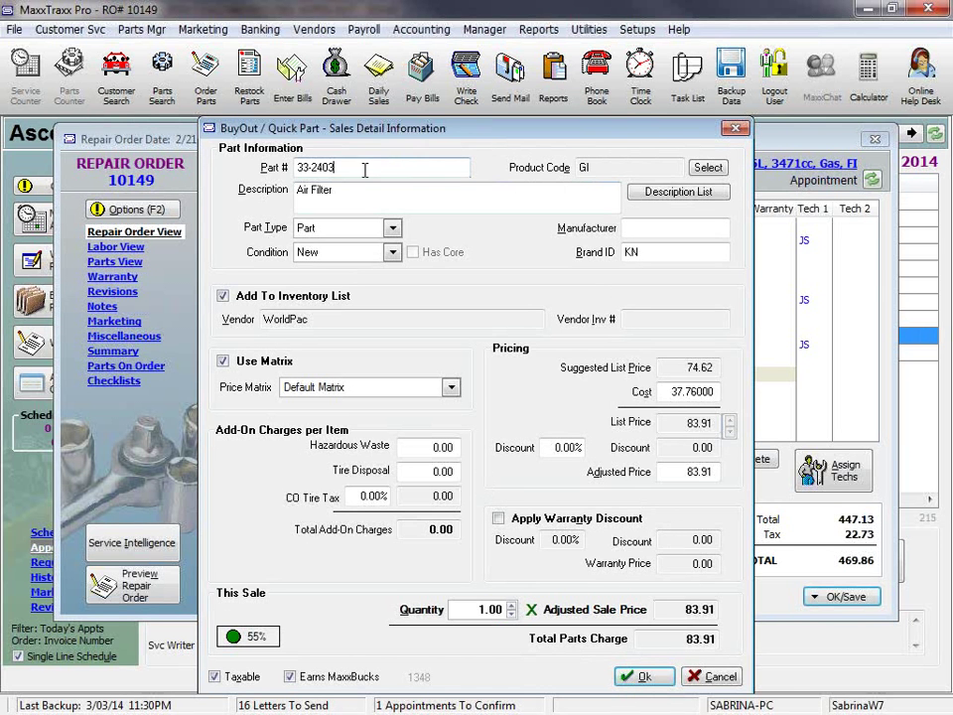
left_click_drag(365, 171, 236, 174)
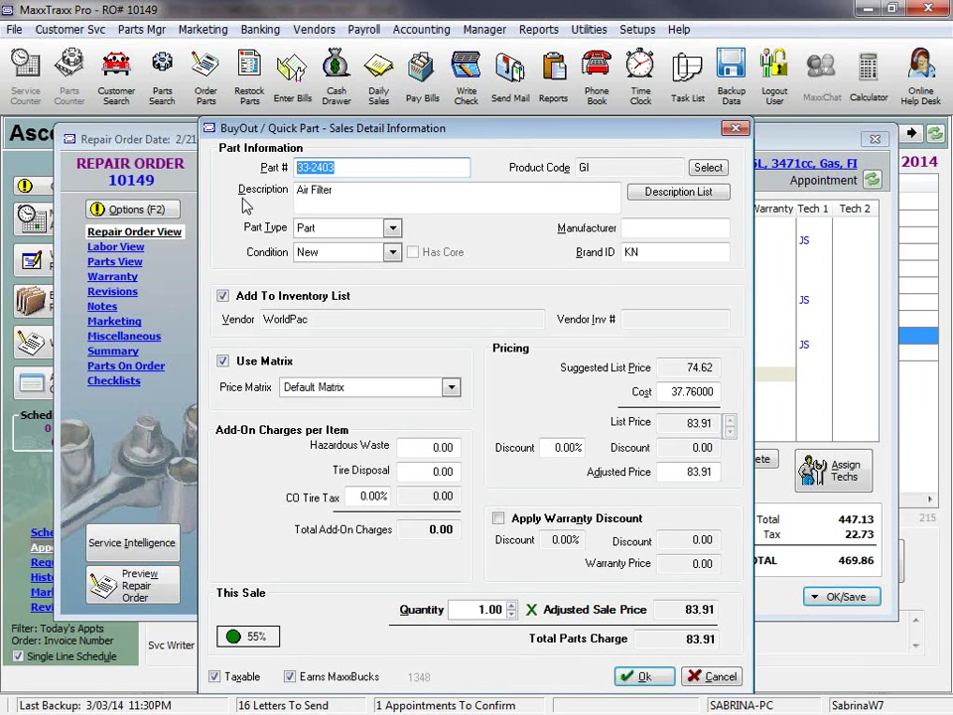
key("Tab")
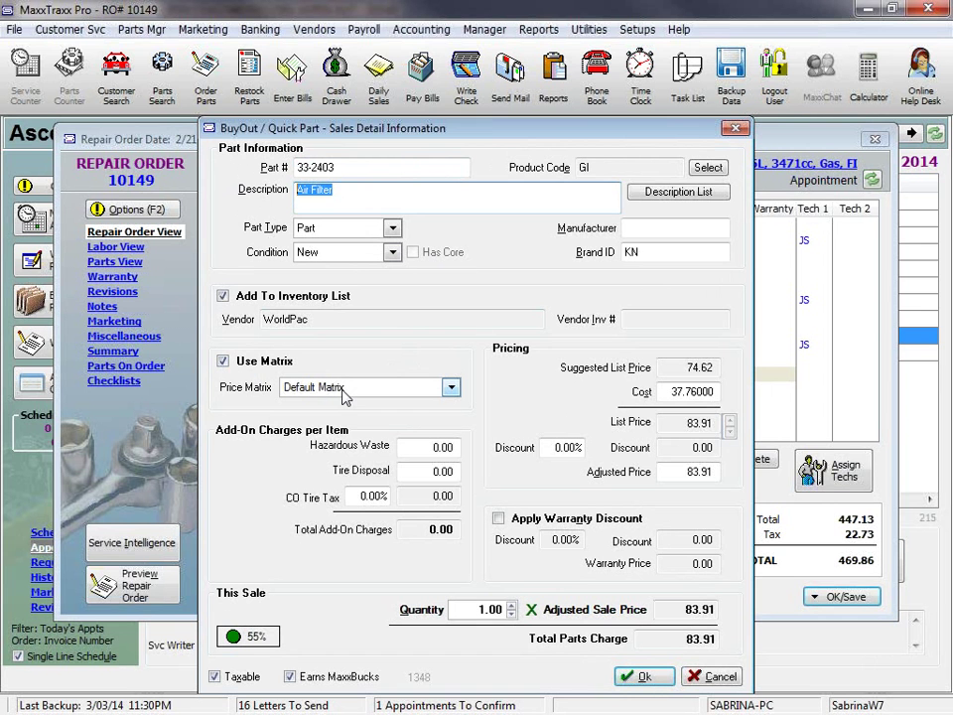
left_click(644, 677)
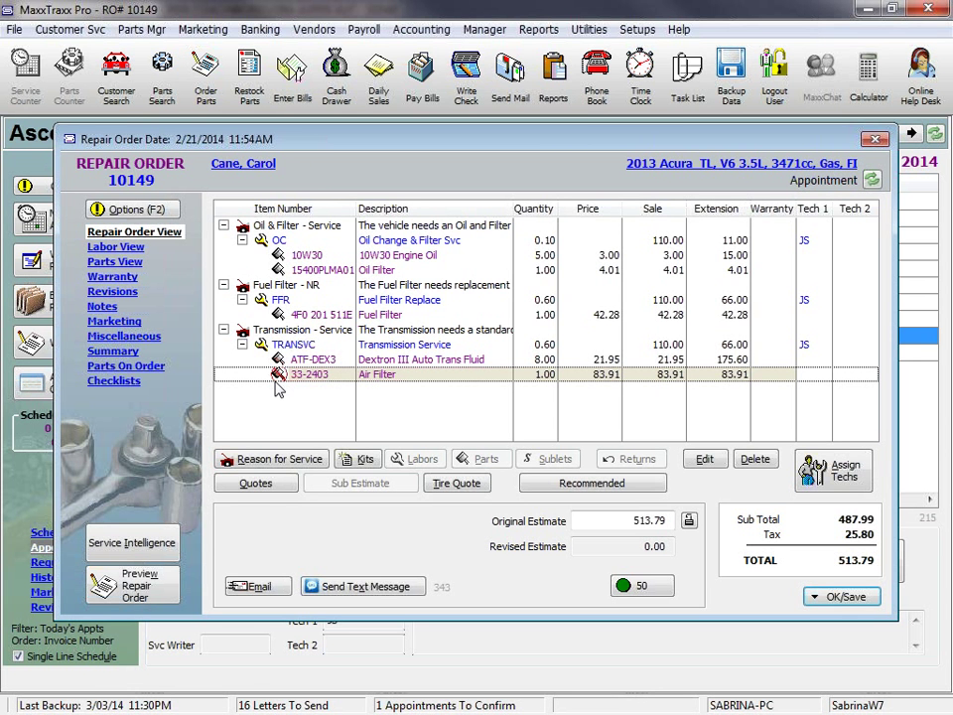
Save the repair order, and place a single-vendor quick order for the out-of-stock air filter 33-2403
left_click(841, 600)
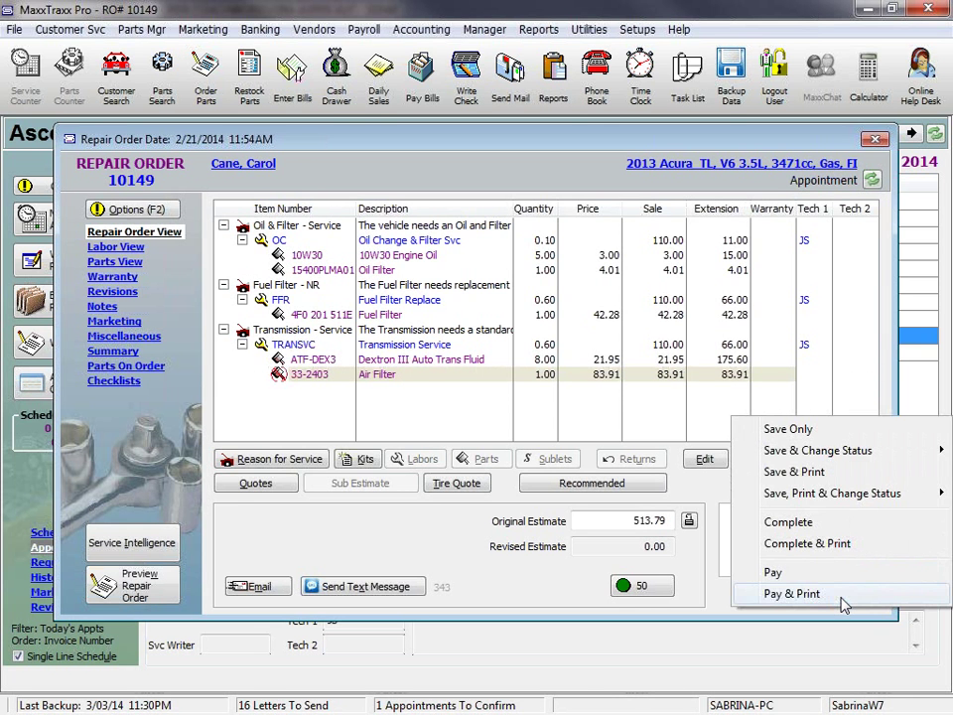
left_click(757, 550)
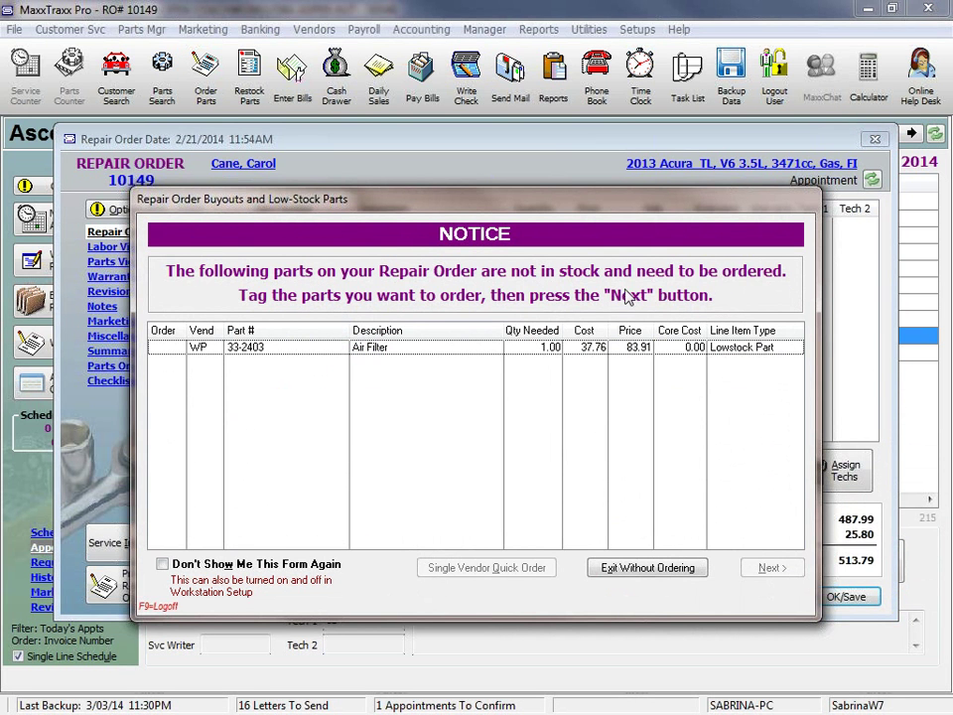
left_click(161, 348)
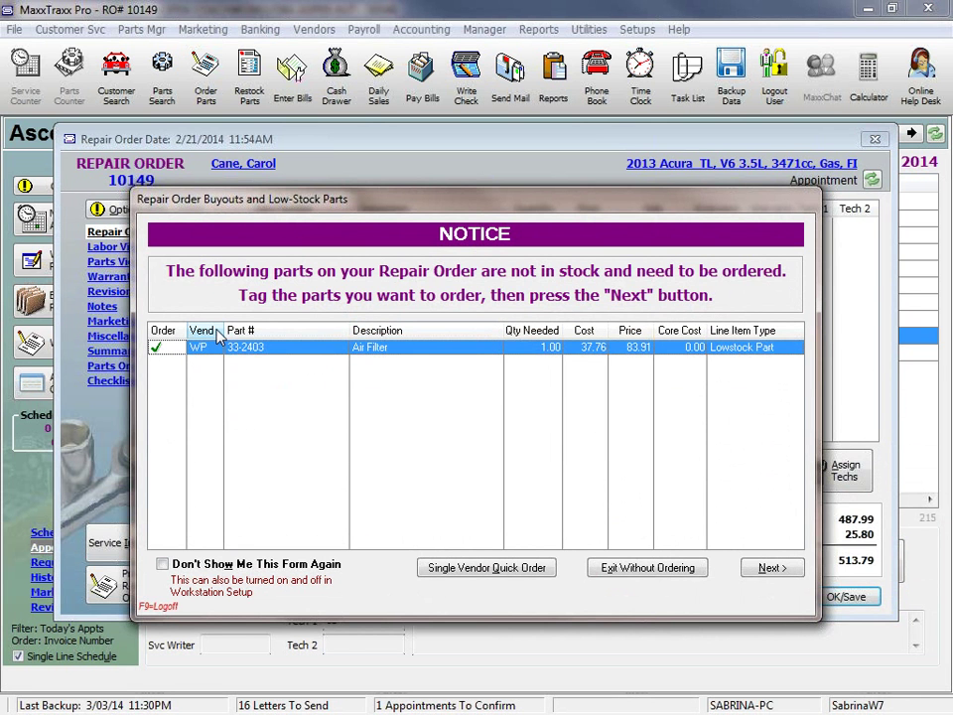
left_click(511, 581)
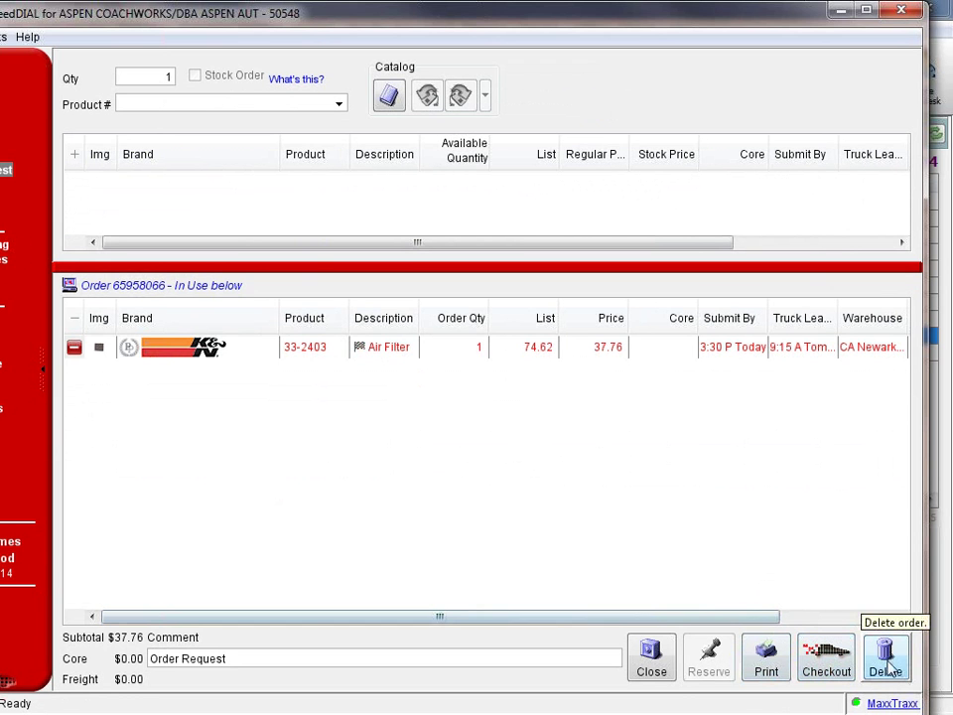
Delete the air filter order request in WORLDPAC speedDIAL, and close speedDIAL to return to the MaxxTraxx parts order
left_click(392, 350)
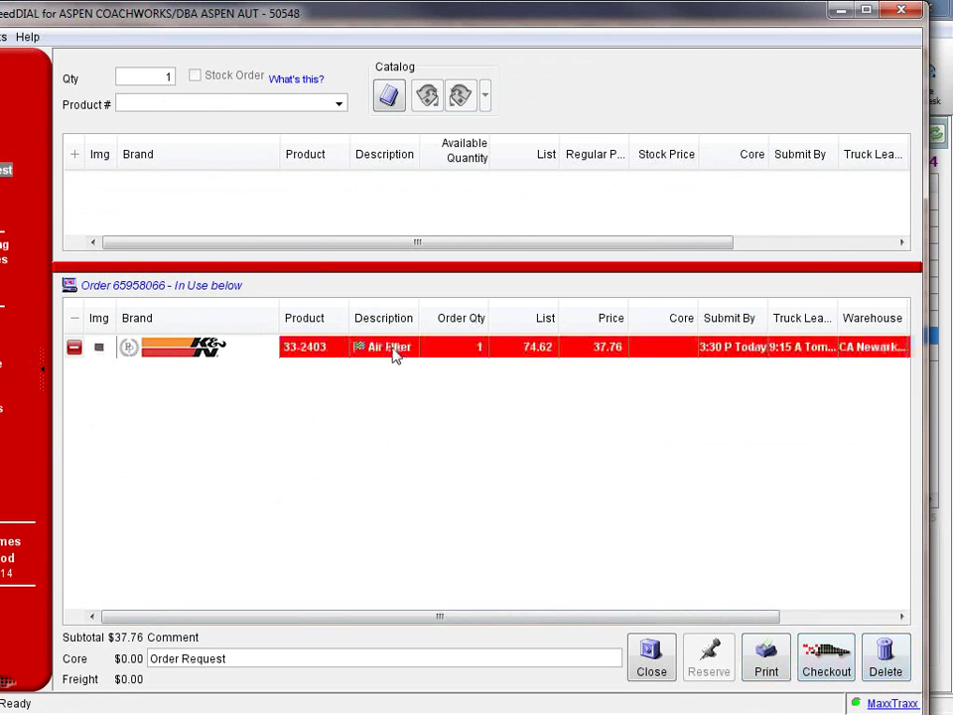
left_click(889, 669)
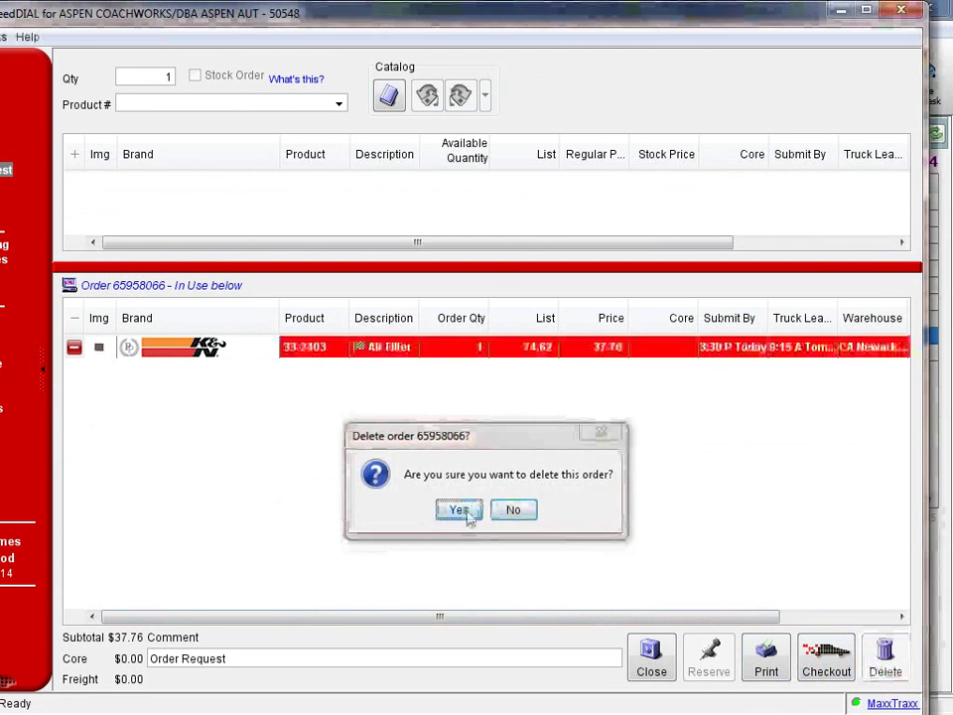
left_click(463, 512)
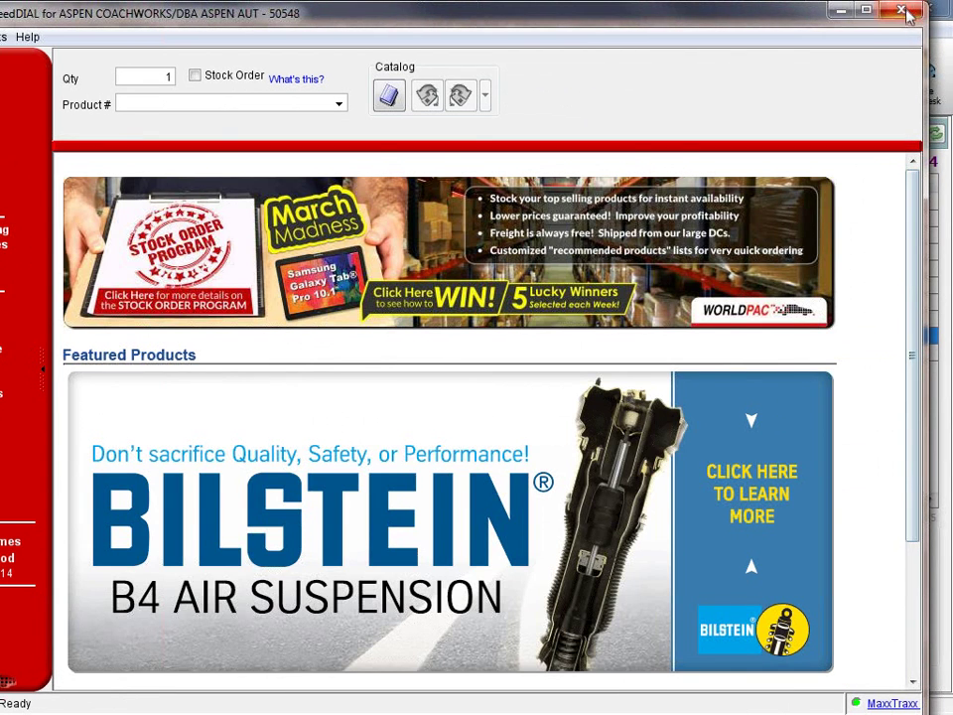
left_click(905, 10)
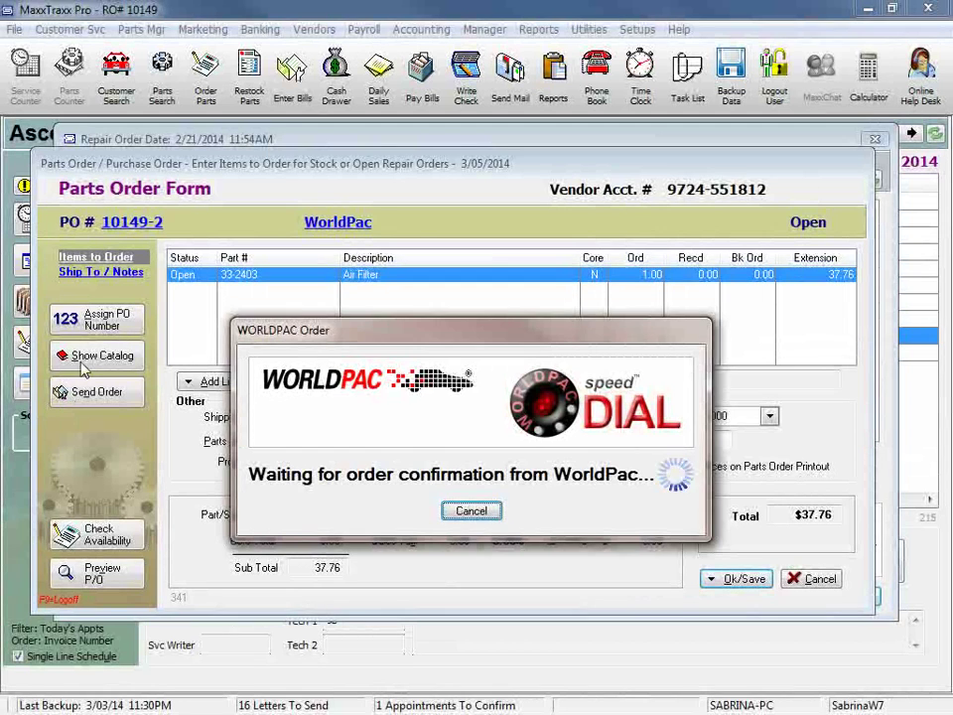
Cancel waiting for the WORLDPAC order confirmation, and check the WorldPac order dated 3/05/2014 among the open parts orders
left_click(472, 513)
left_click(427, 468)
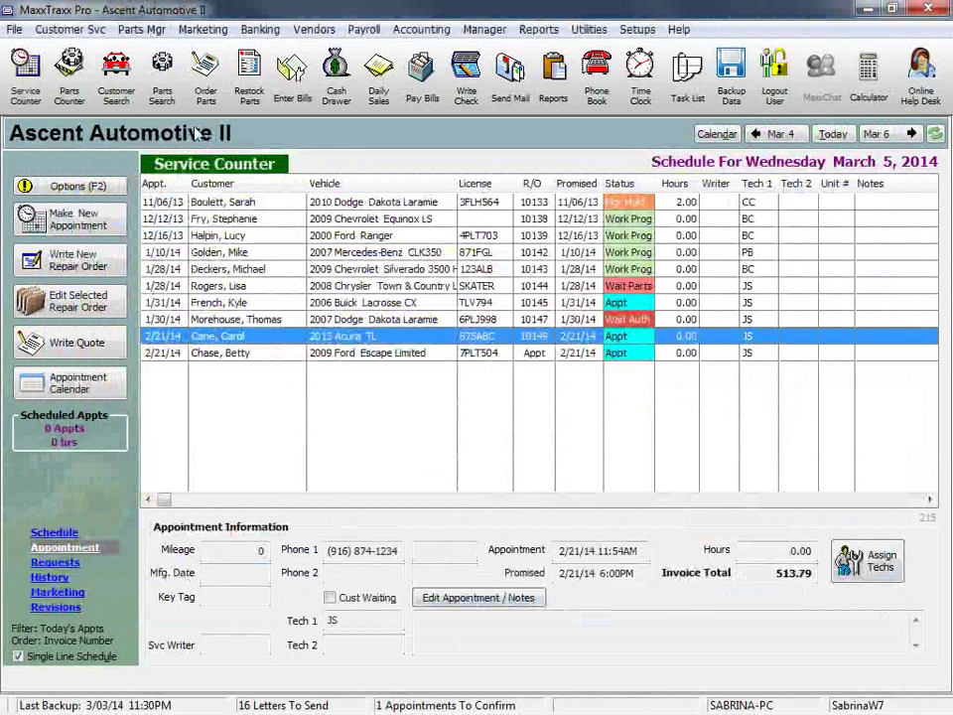
left_click(206, 81)
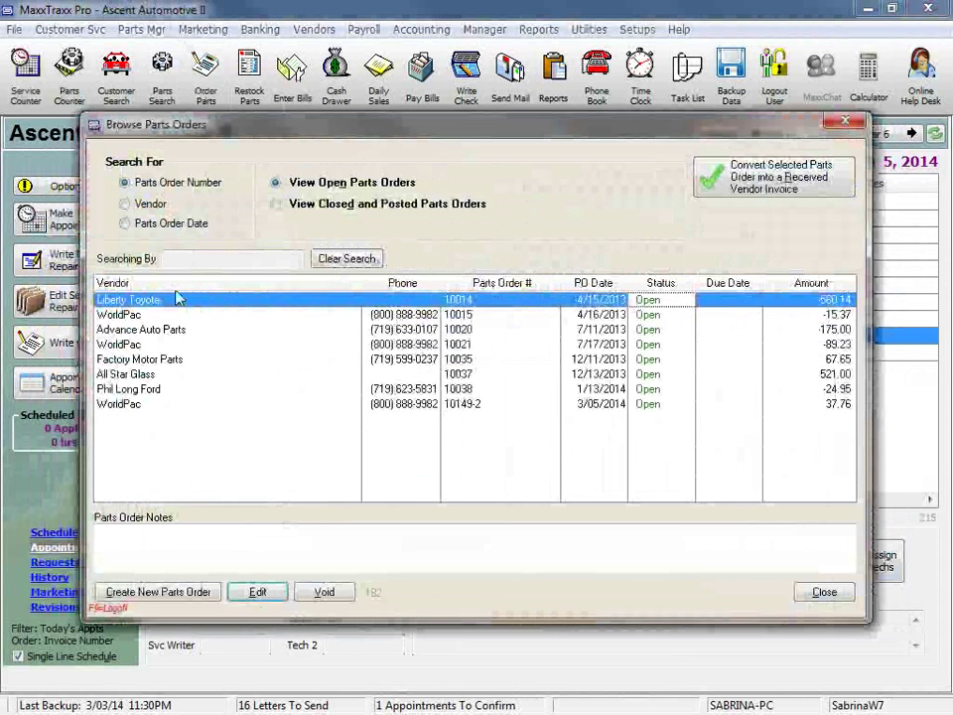
left_click(130, 407)
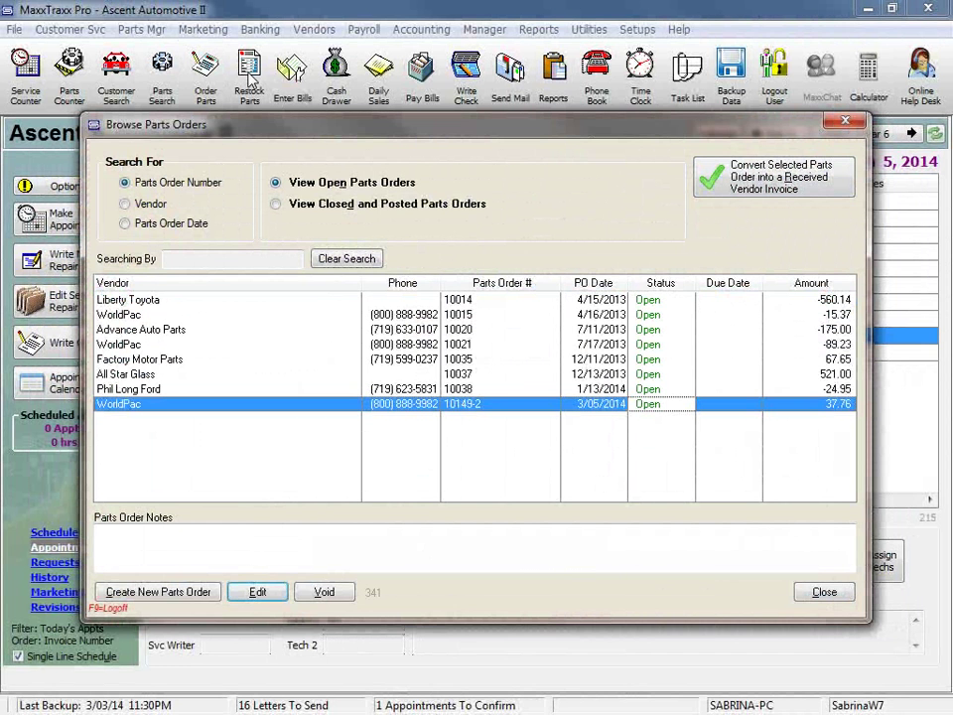
left_click(824, 592)
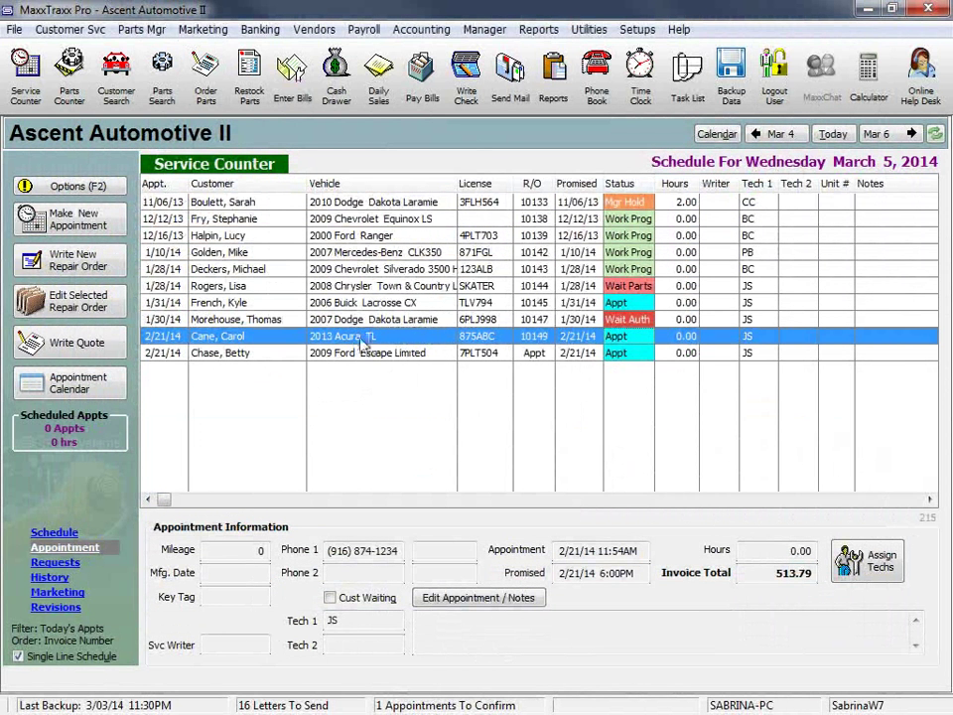
Open the repair order for the 2013 Acura TL, leaving the starting mileage blank, and select the air filter 33-2403
double_click(365, 341)
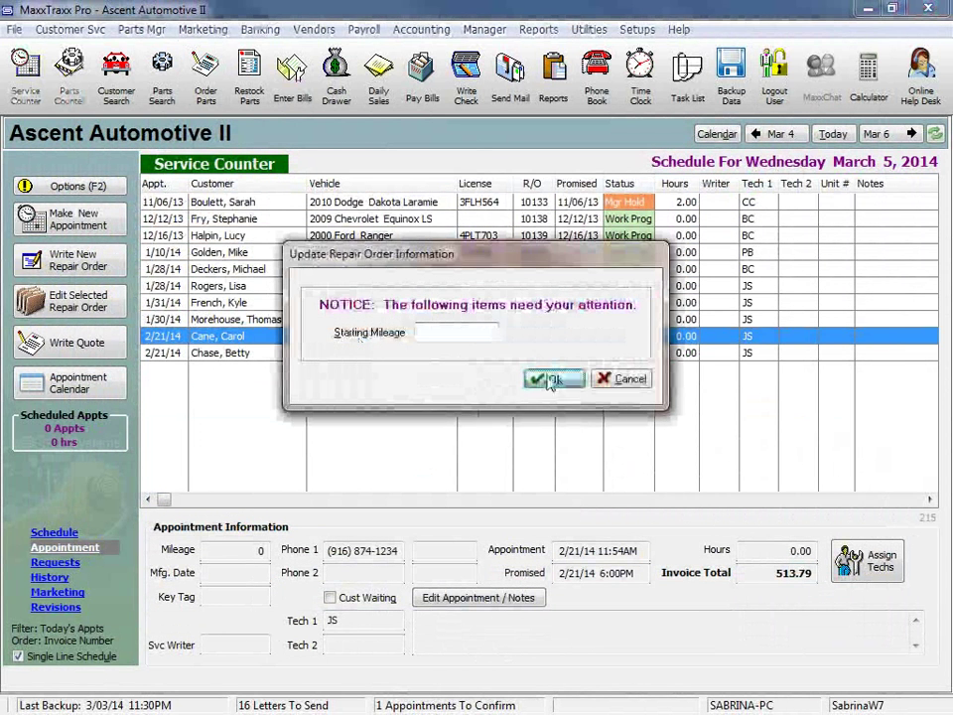
left_click(550, 380)
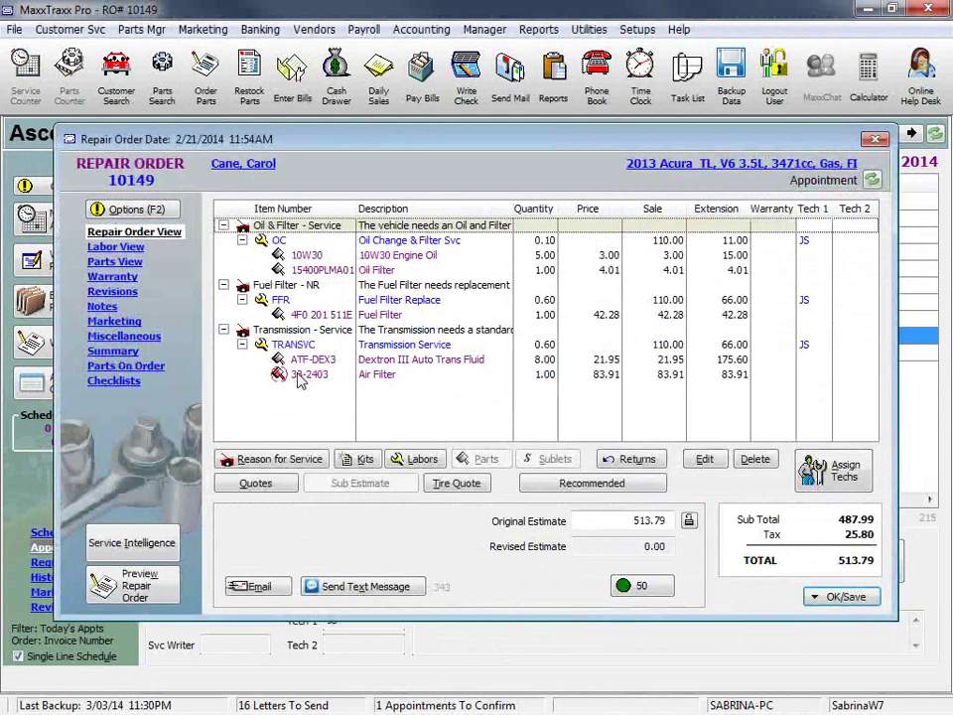
left_click(382, 378)
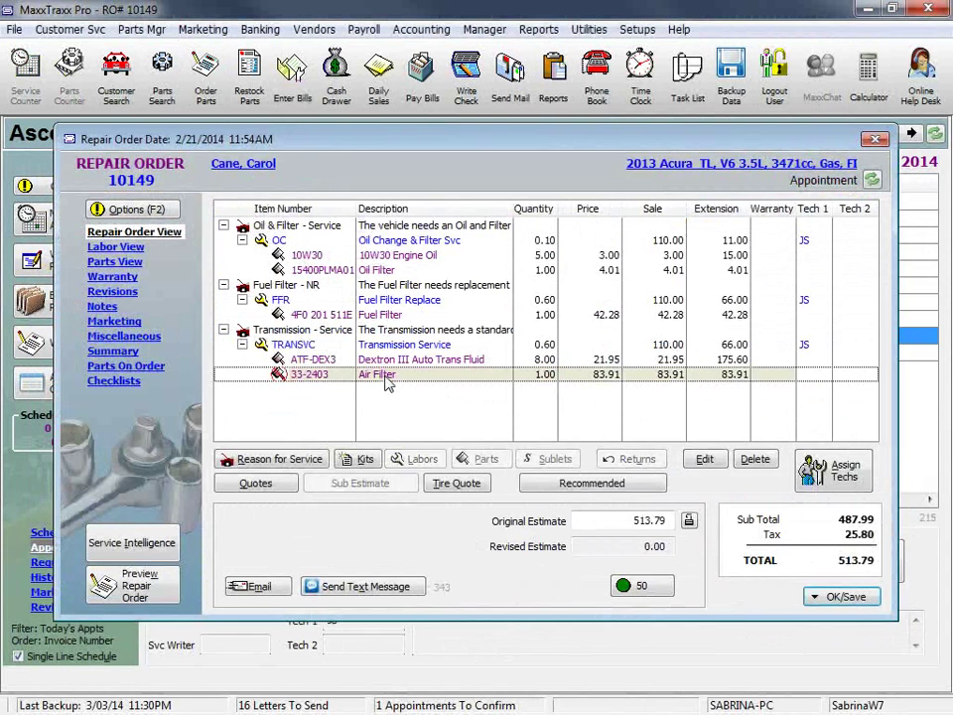
Check the air filter's vendor and order status among the repair order's parts on order, and close the repair order
left_click(103, 370)
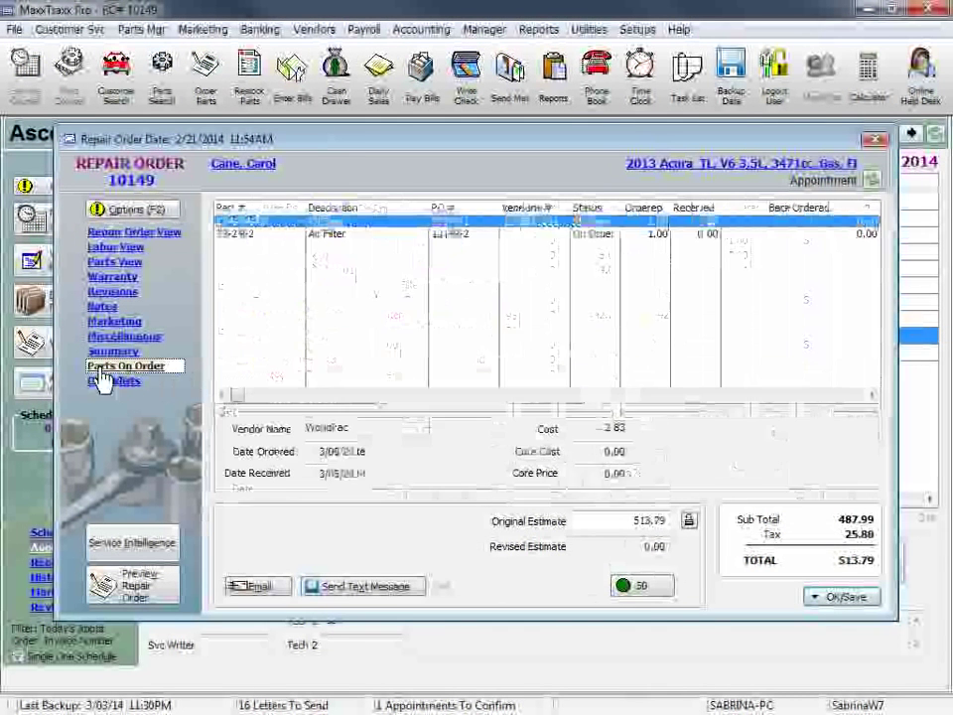
left_click(336, 235)
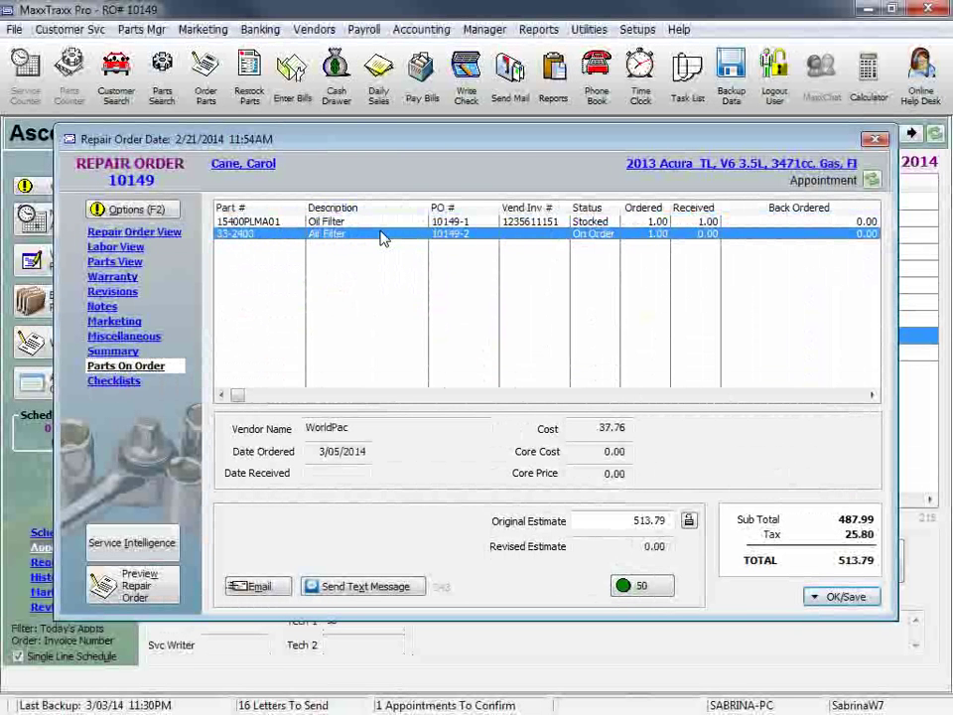
left_click(358, 427)
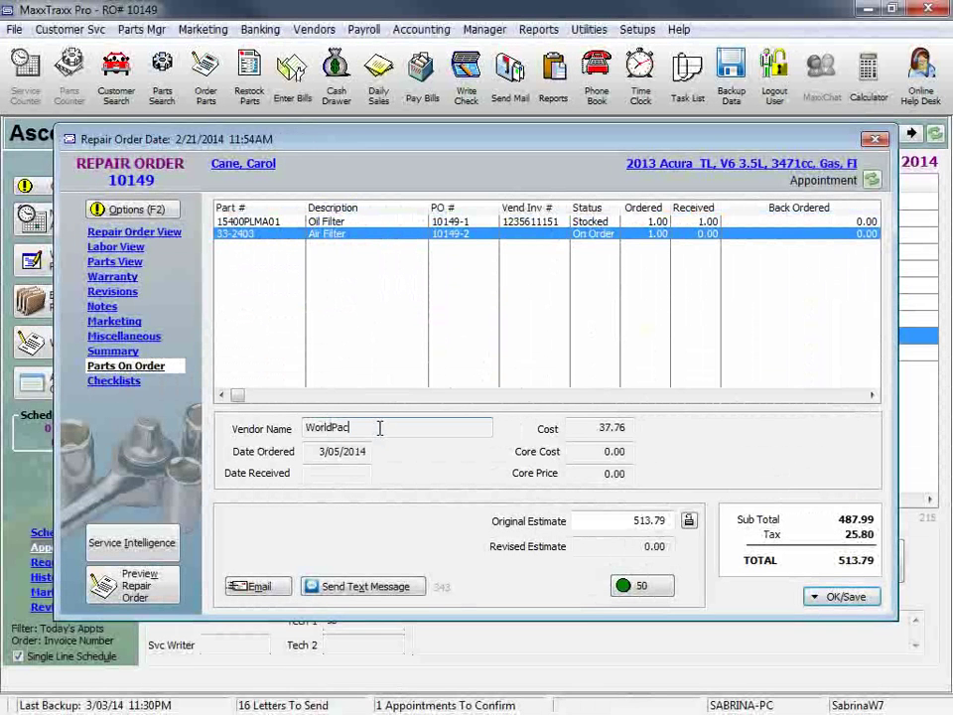
left_click_drag(358, 427, 294, 429)
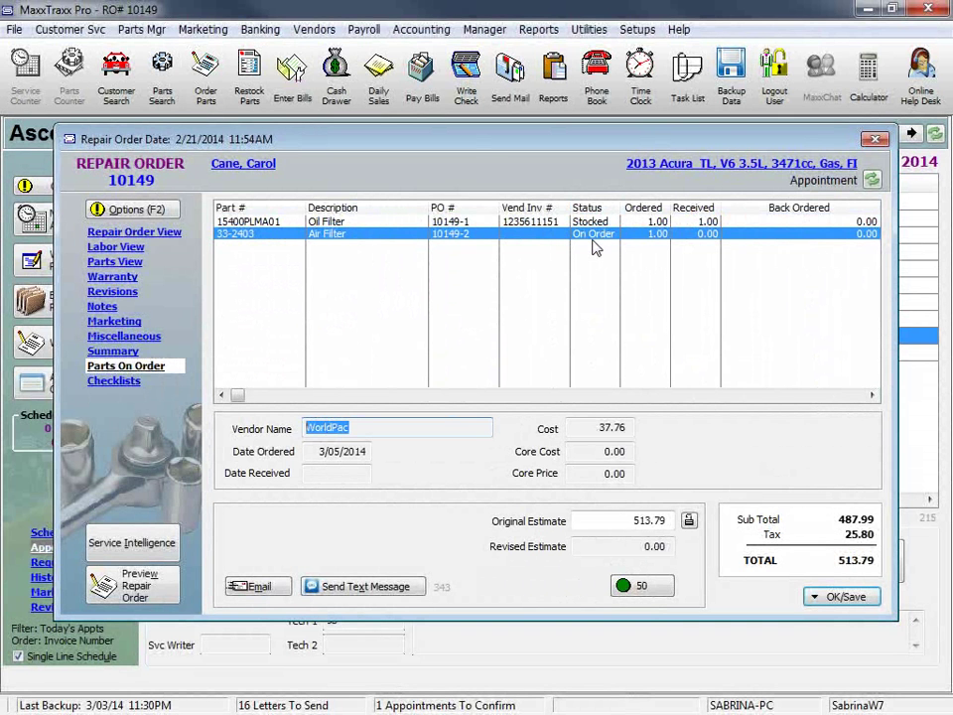
left_click(179, 232)
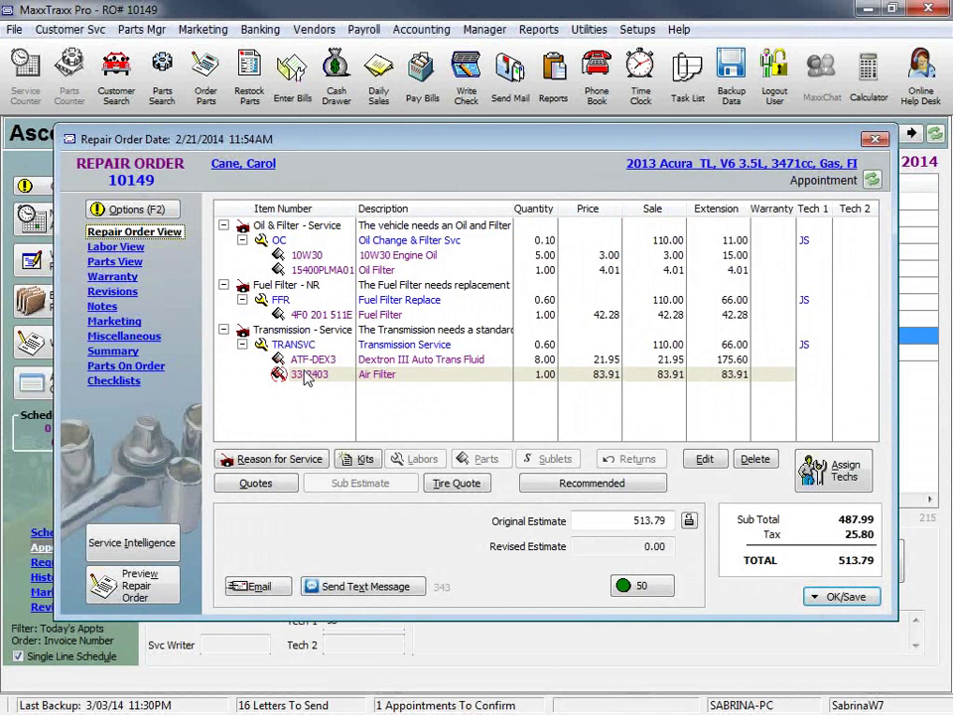
left_click(839, 596)
left_click(800, 429)
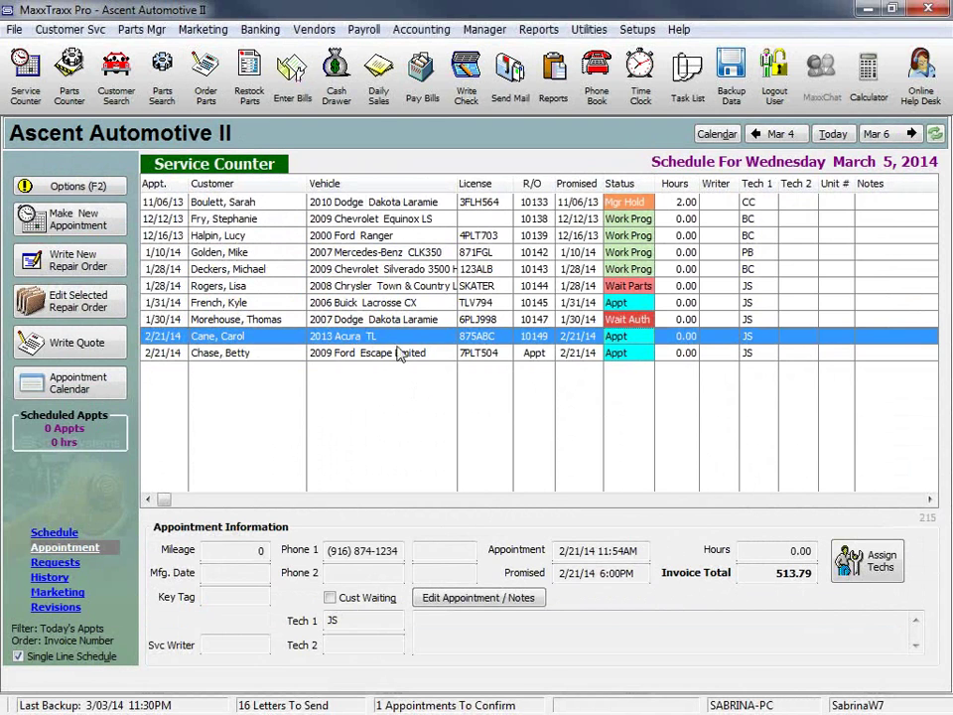
View the lists of open vendor invoices and open parts orders, closing each one
left_click(263, 103)
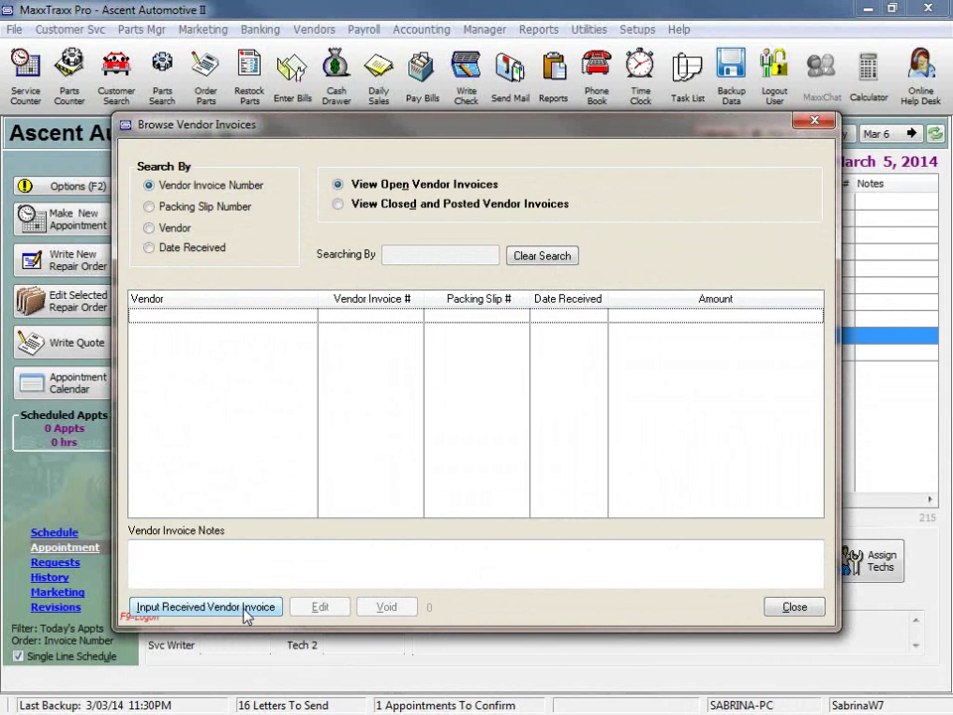
left_click(793, 607)
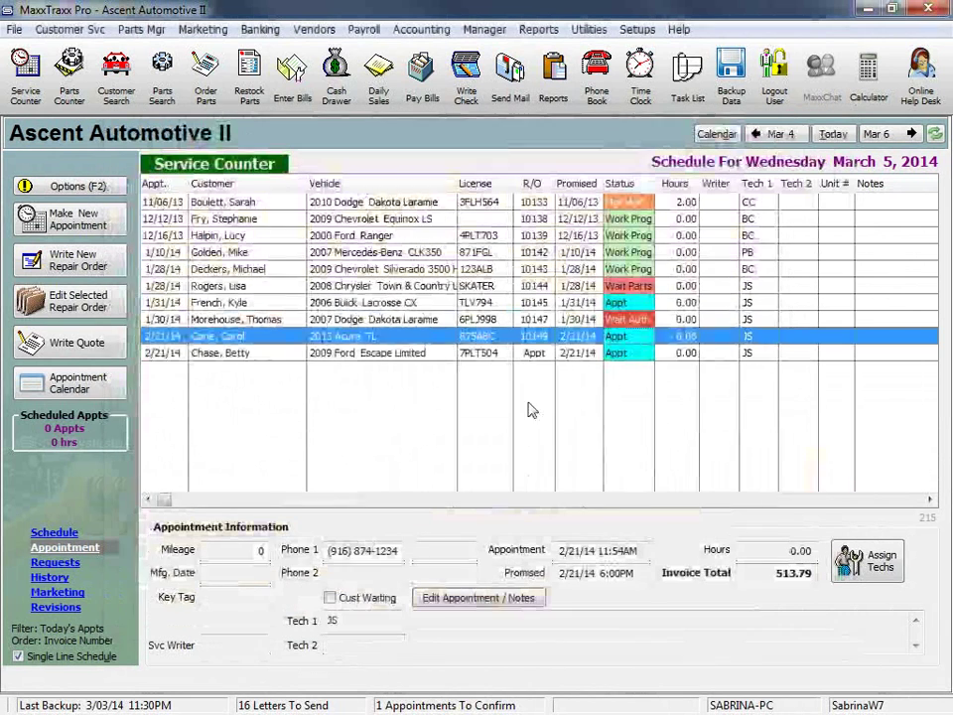
left_click(206, 93)
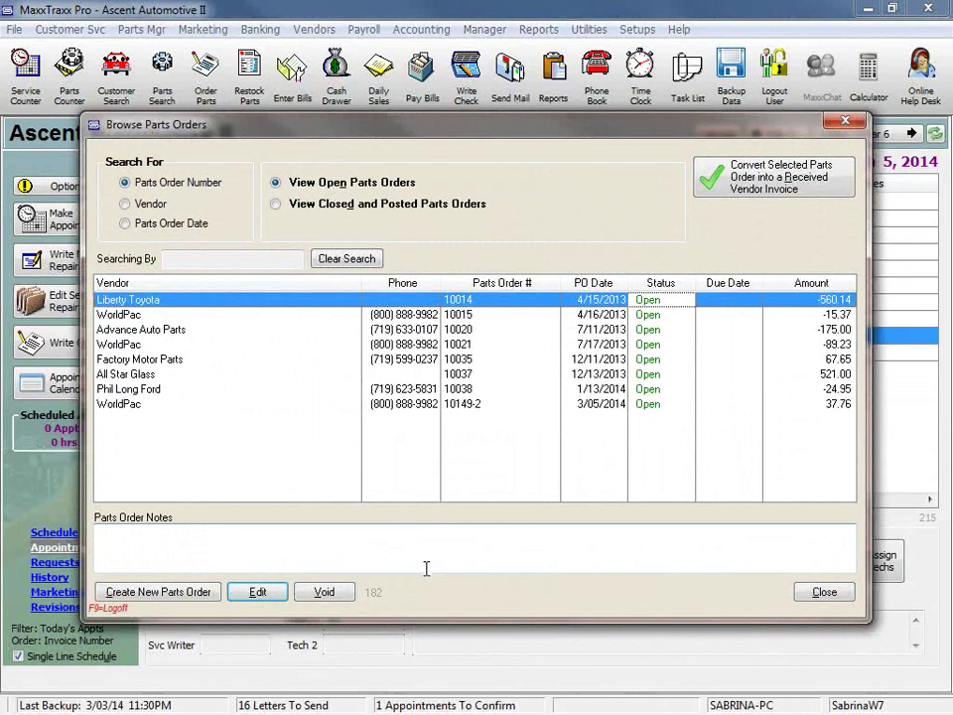
left_click(824, 594)
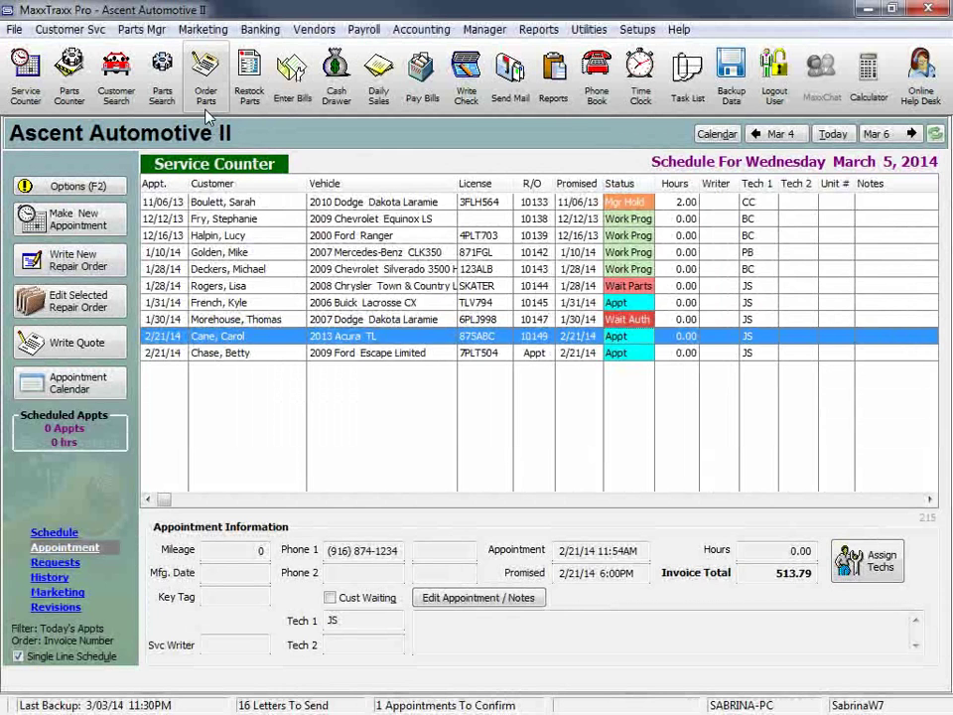
Search the parts inventory for part numbers starting with 33, and check the air filter's available quantity
left_click(169, 99)
type("33")
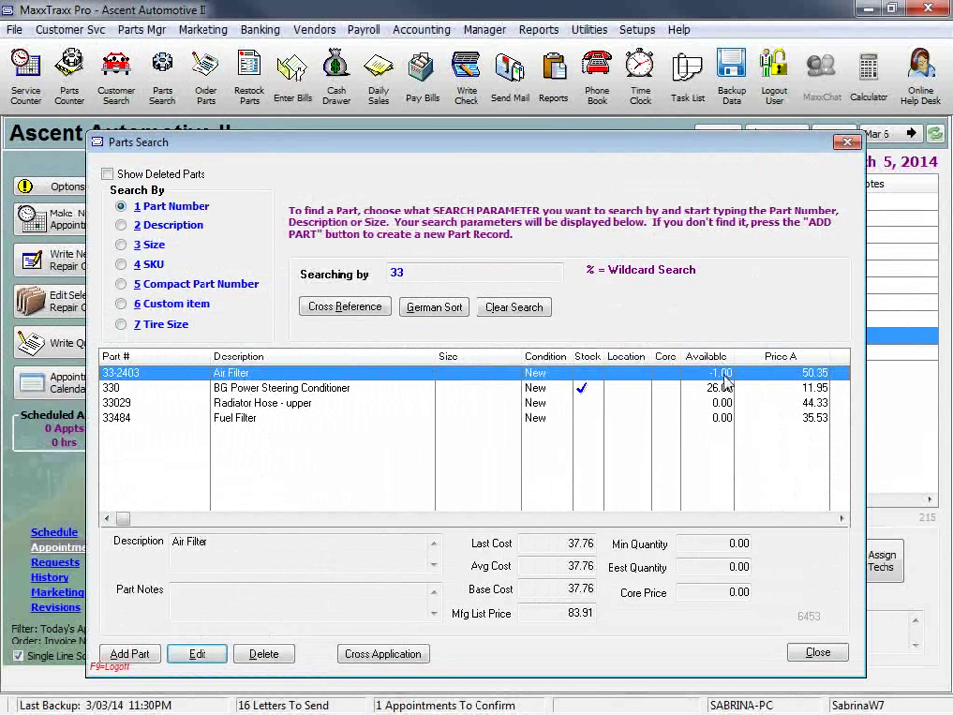
left_click(818, 653)
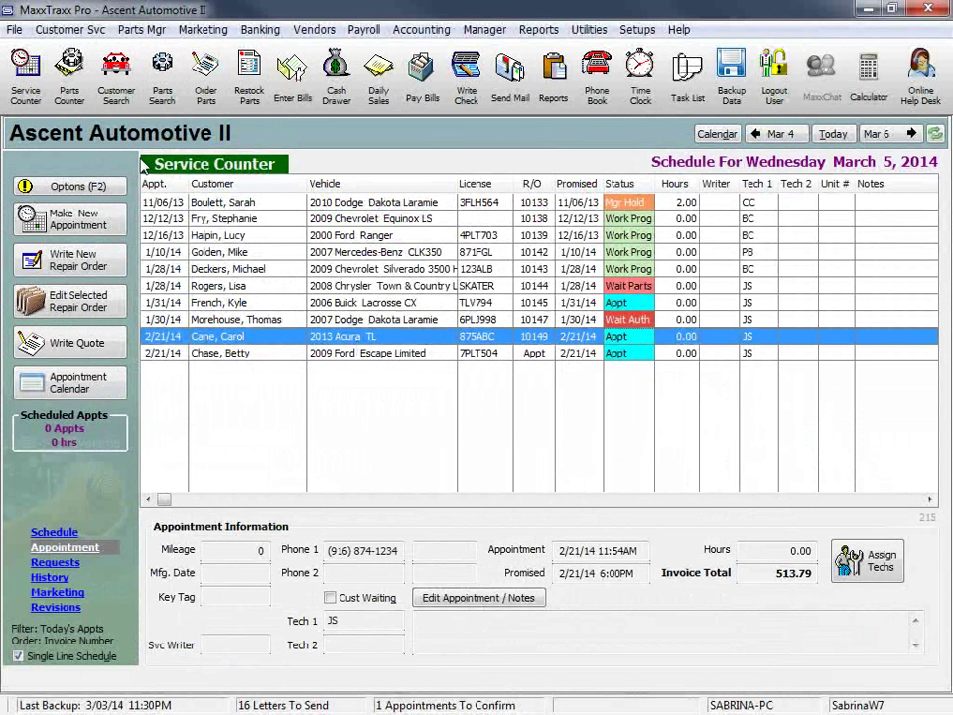
Convert the open WorldPac parts order dated 3/05/2014 into a received vendor invoice with a target amount of 37.76
left_click(206, 77)
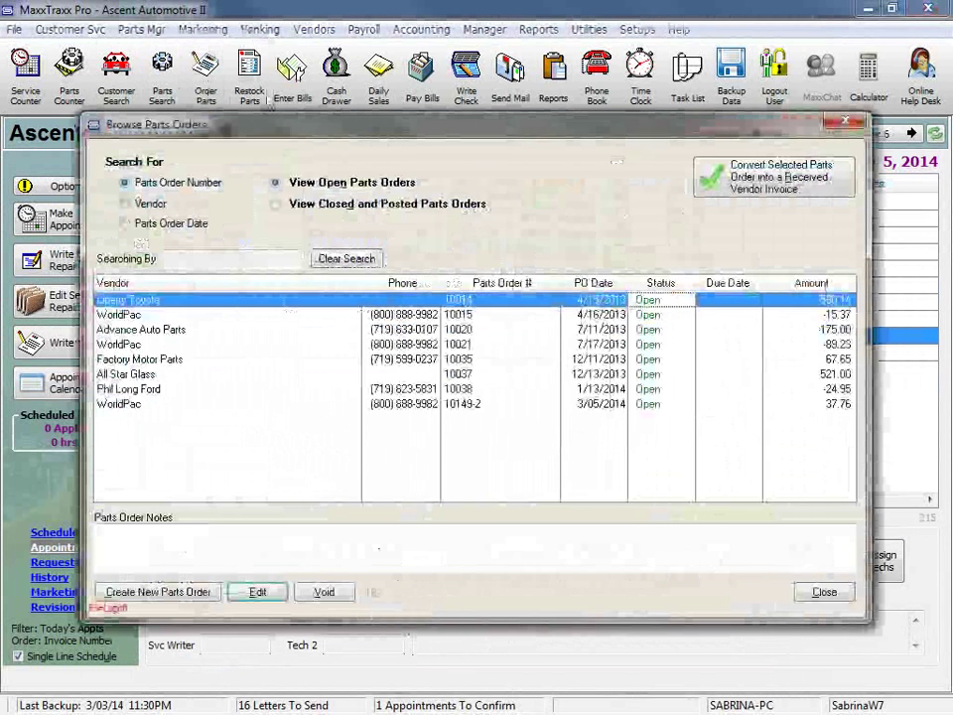
left_click(406, 405)
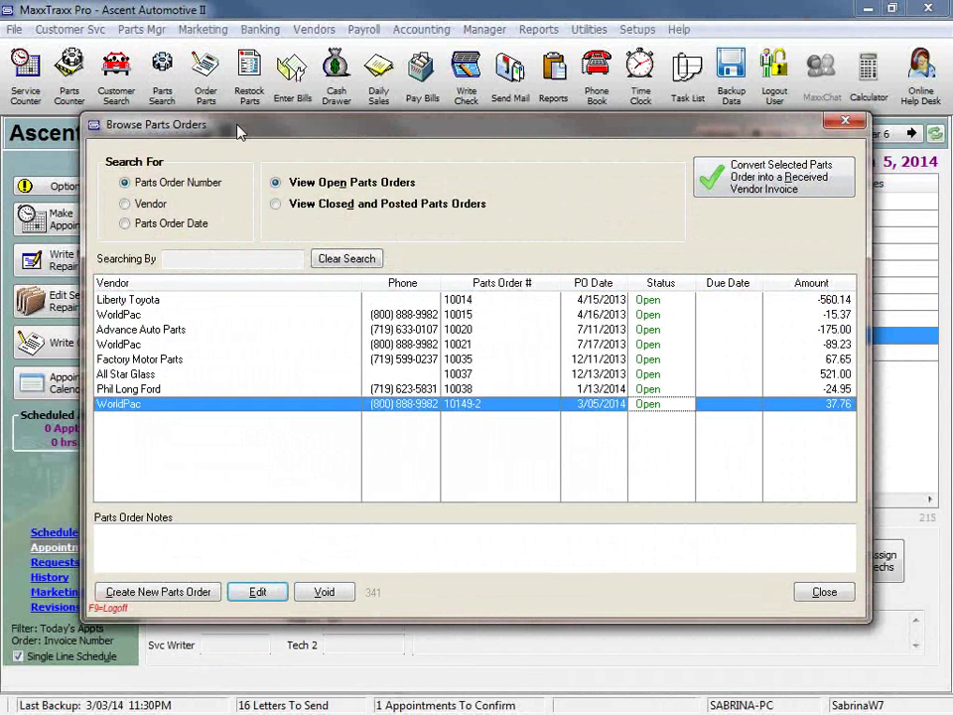
left_click(790, 181)
type("37.76")
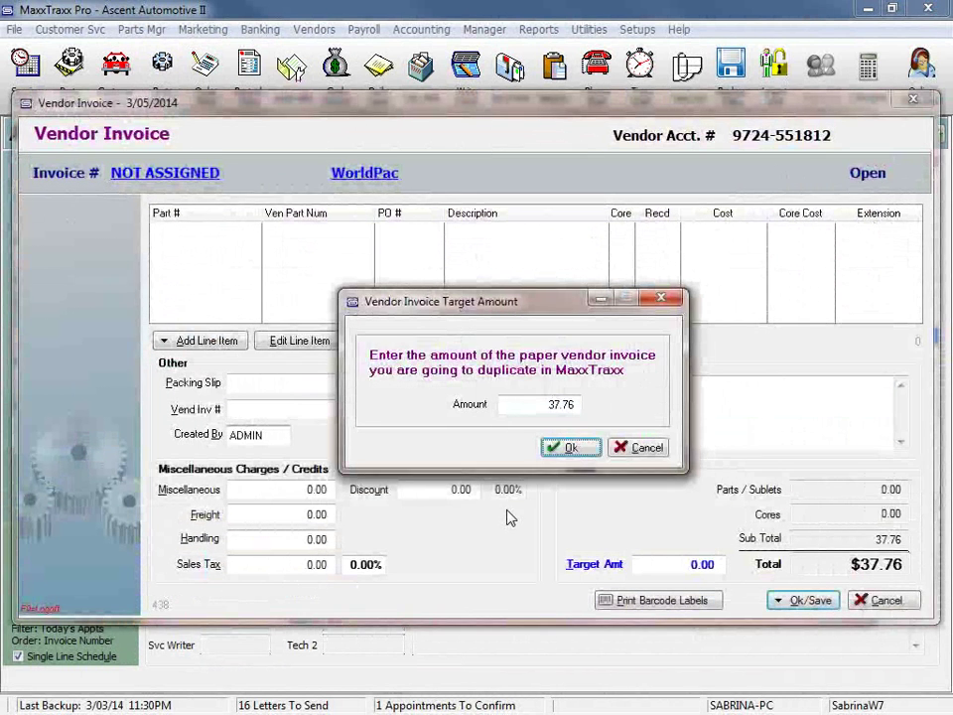
left_click_drag(504, 404, 682, 370)
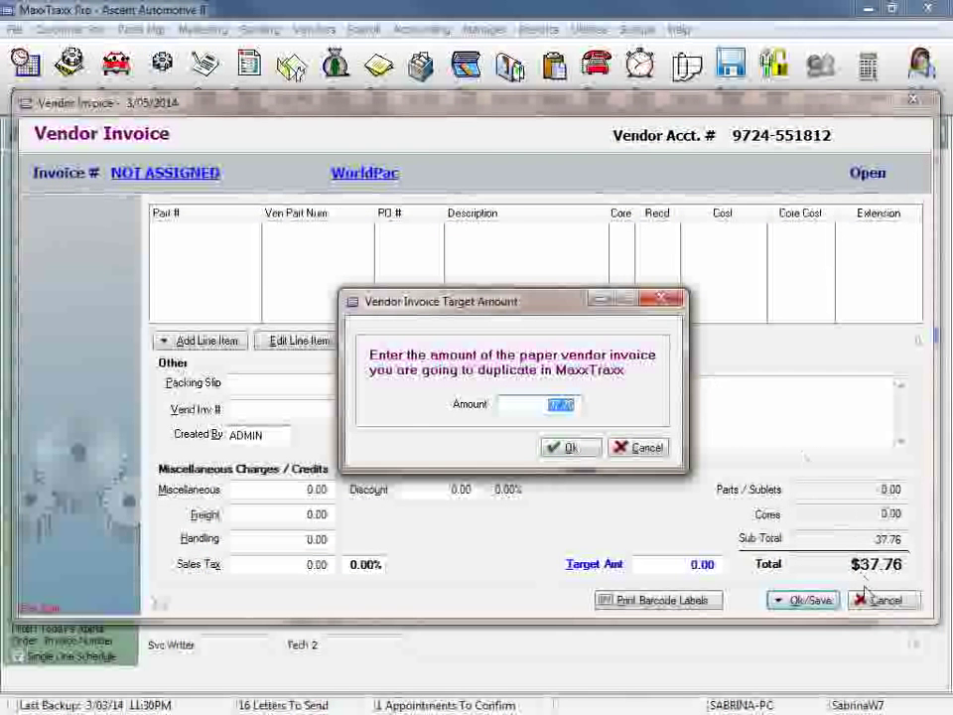
left_click(575, 447)
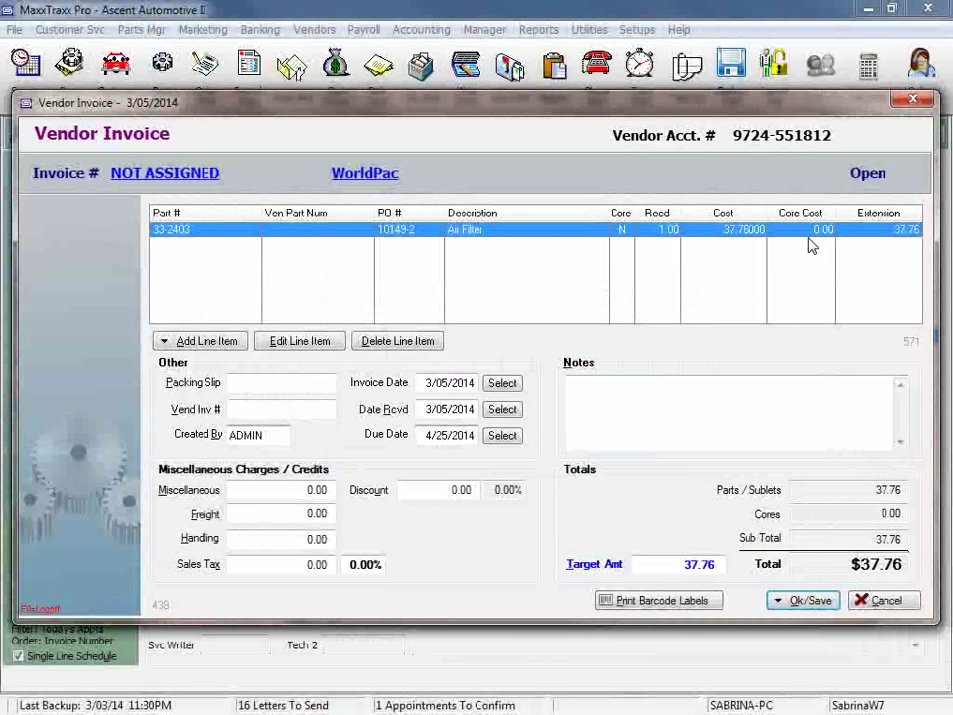
Update inventory and post the WorldPac invoice to AP, entering the vendor invoice number, and close the parts orders list
left_click(808, 601)
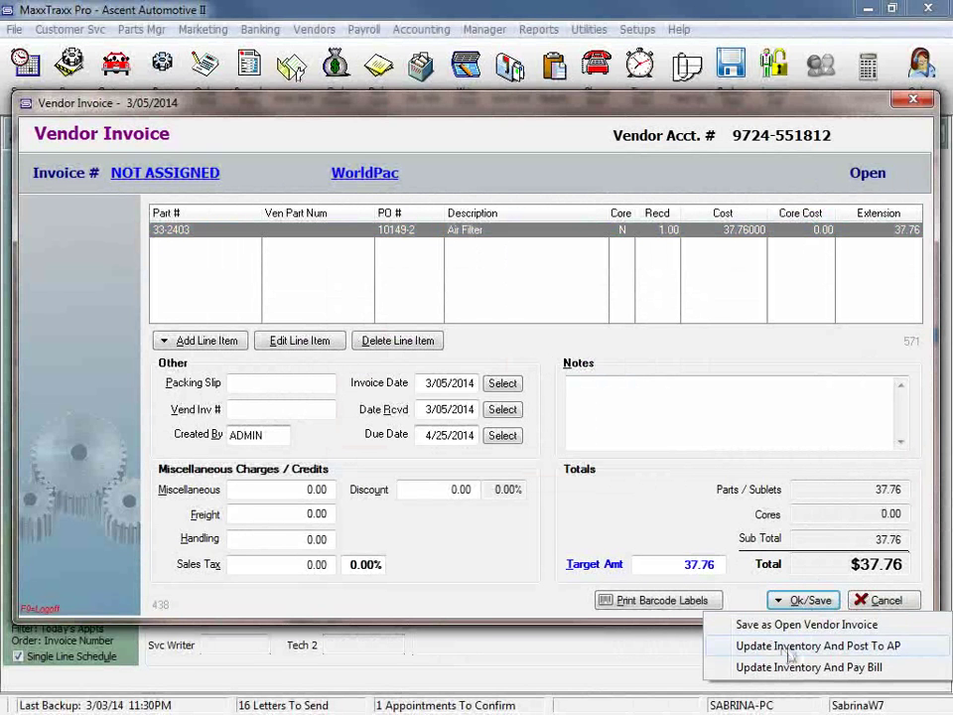
left_click(824, 646)
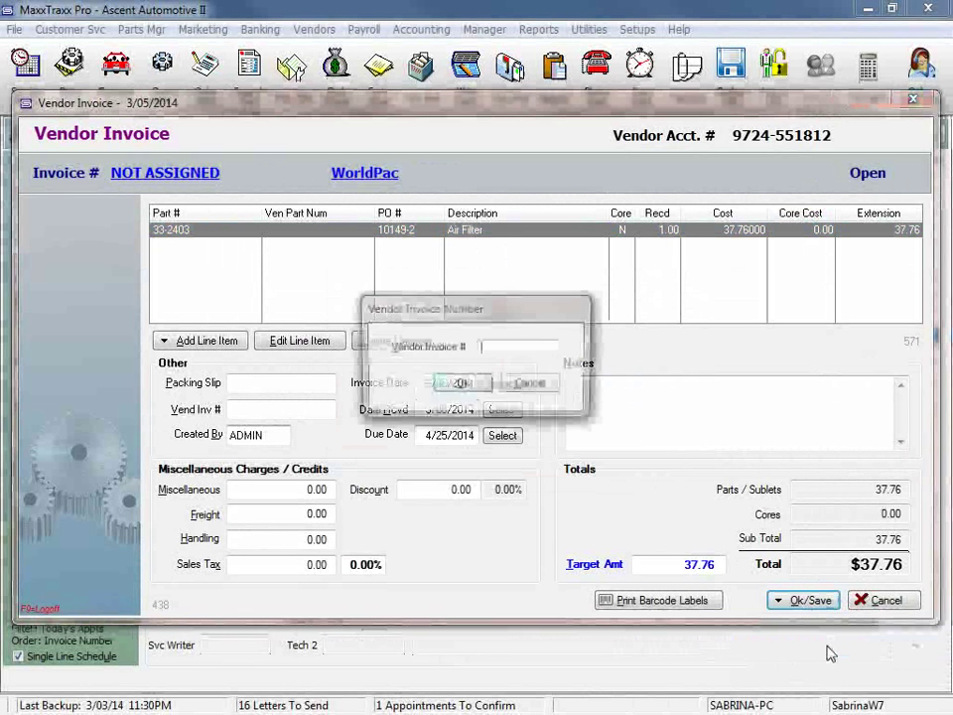
type("1131651651")
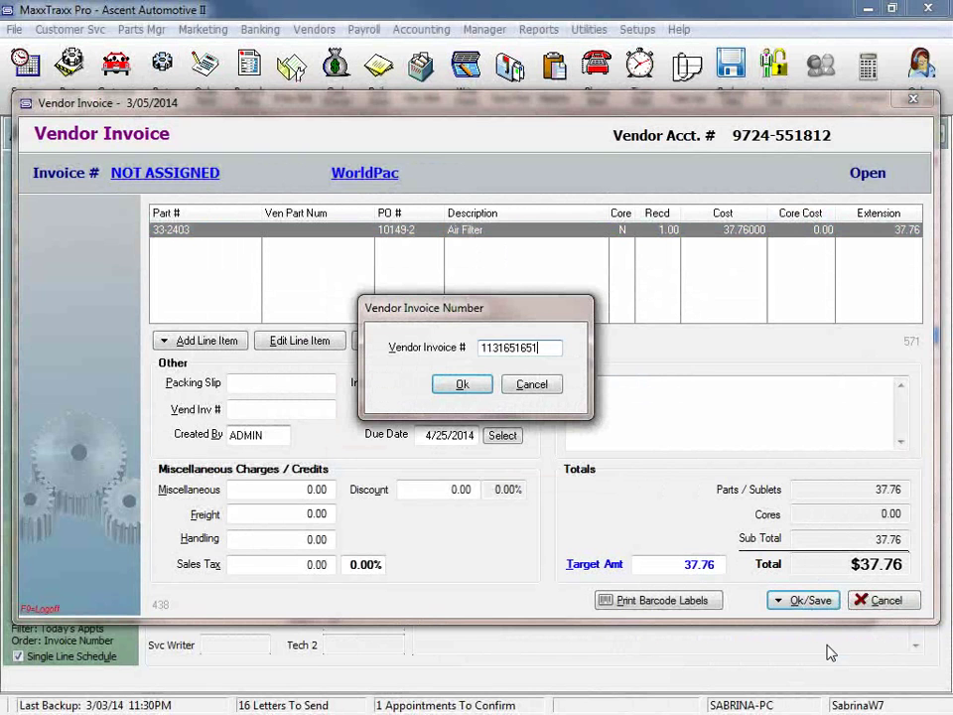
left_click(462, 384)
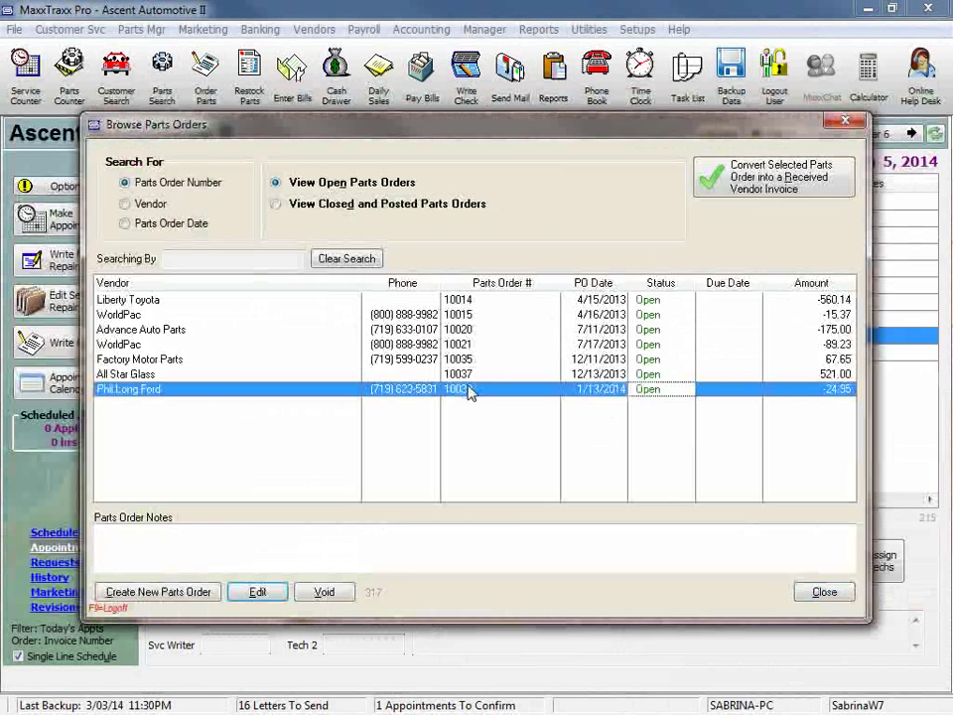
left_click(832, 591)
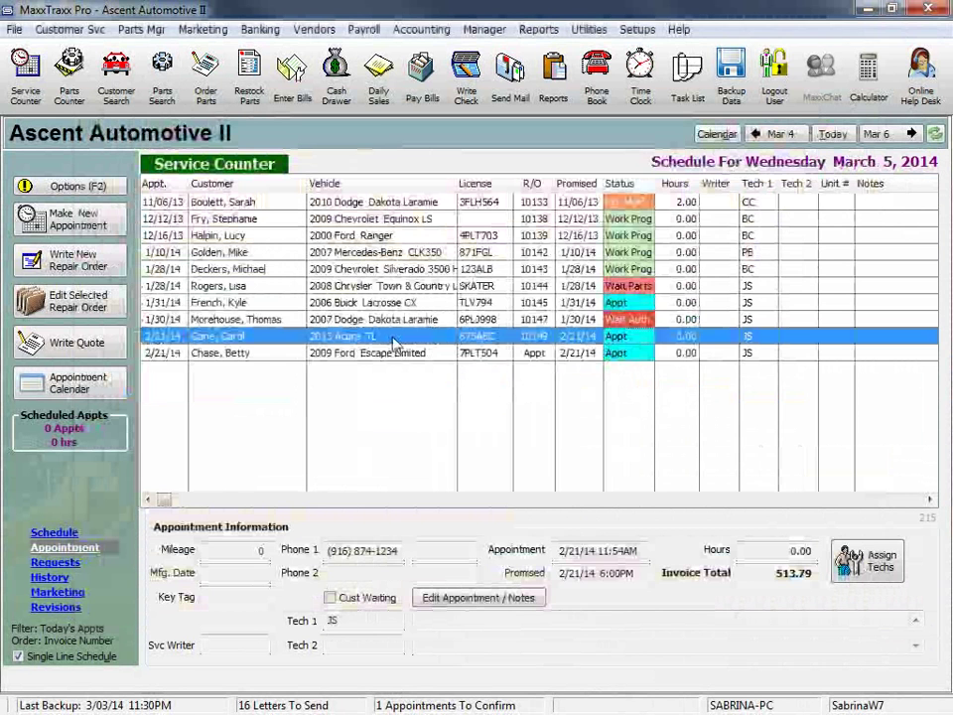
Reopen the 2013 Acura TL repair order without entering a starting mileage, and open the air filter's sales details
double_click(393, 341)
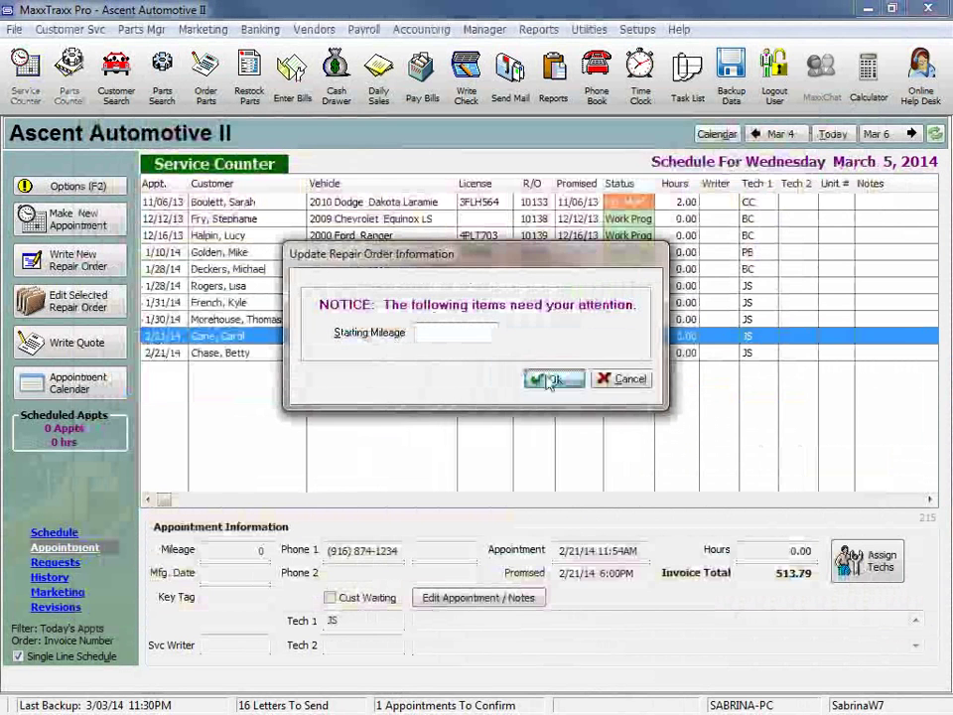
left_click(551, 382)
left_click(389, 378)
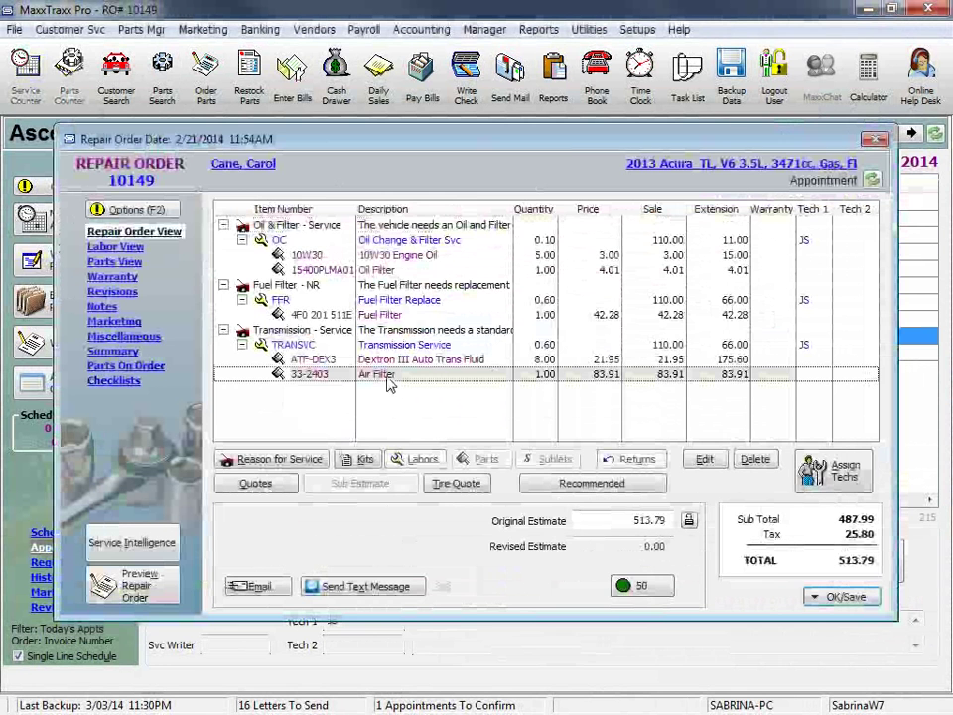
double_click(390, 378)
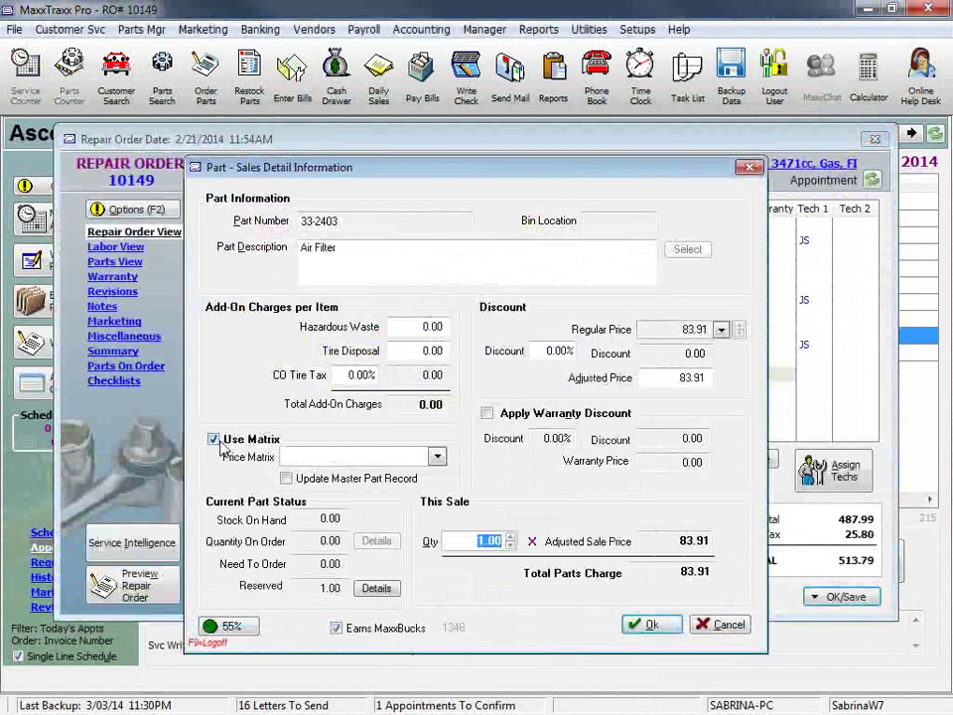
Price the air filter with the Default Matrix, after trying Dealer List, and save its sales details to the repair order
left_click(436, 457)
left_click(323, 470)
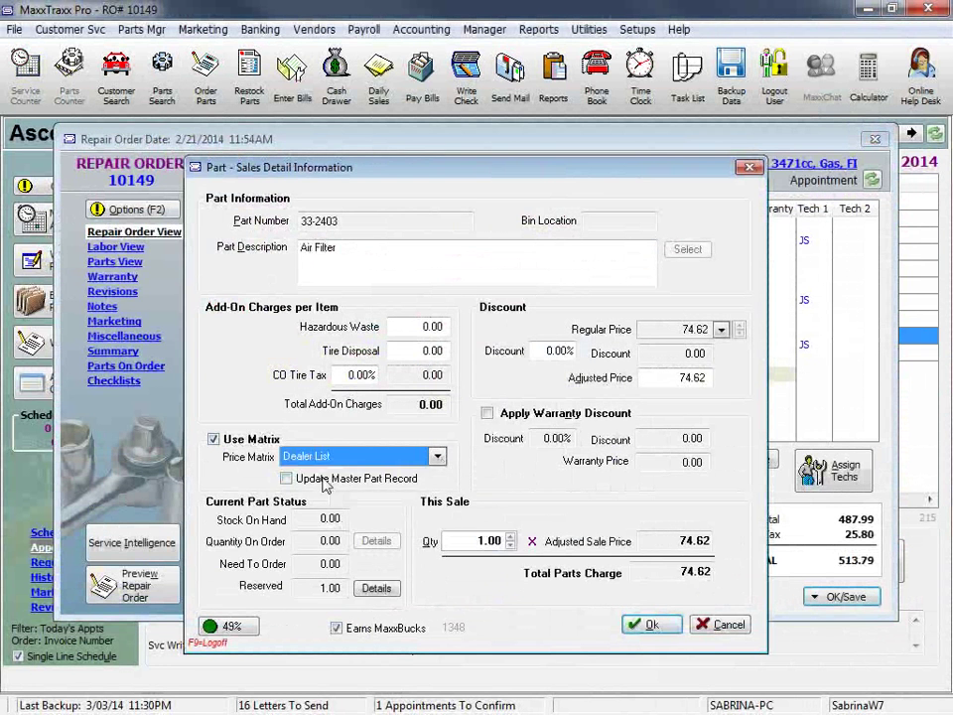
left_click(436, 456)
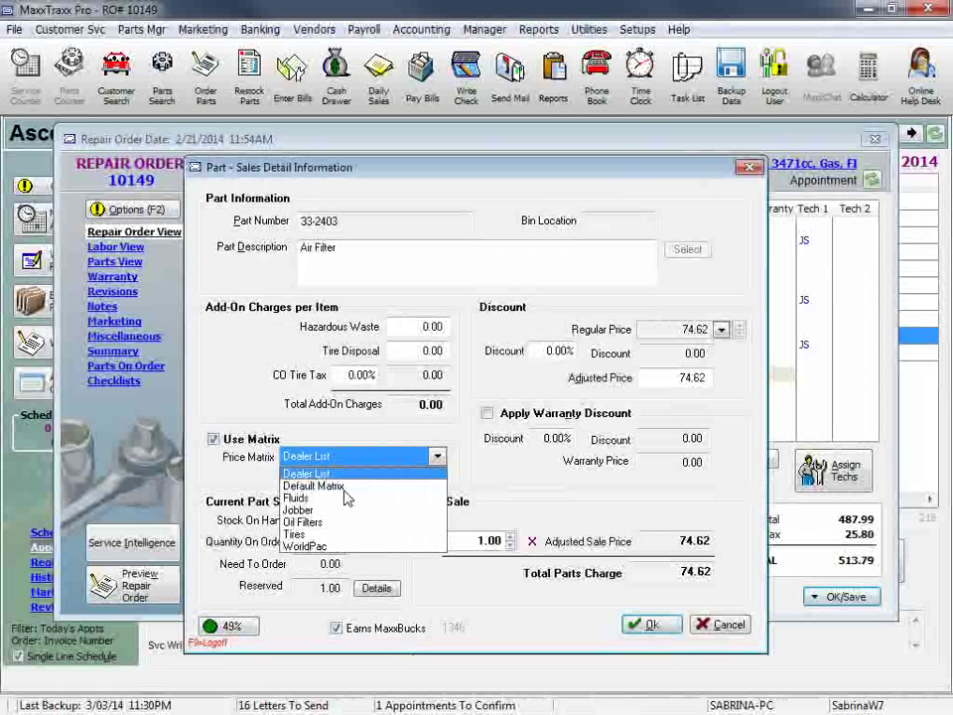
left_click(315, 485)
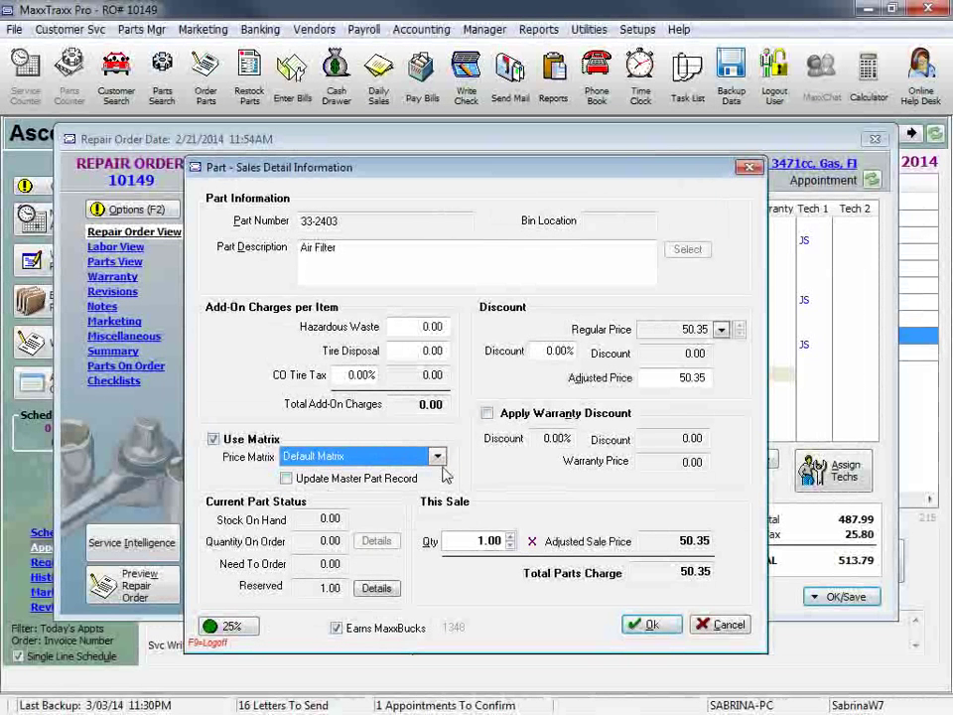
left_click(651, 625)
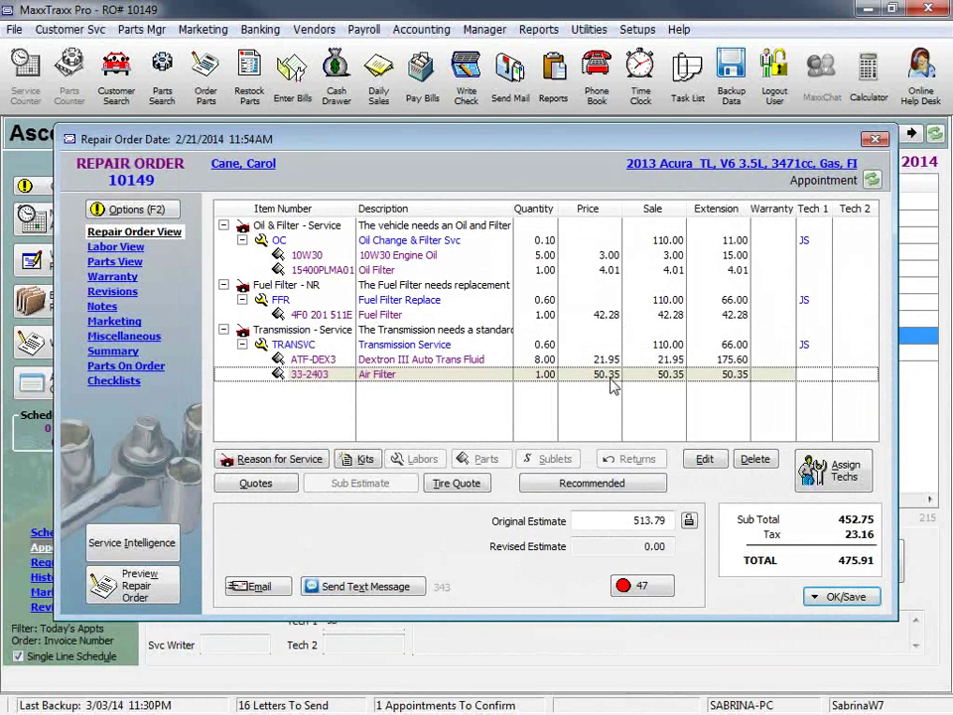
left_click(836, 599)
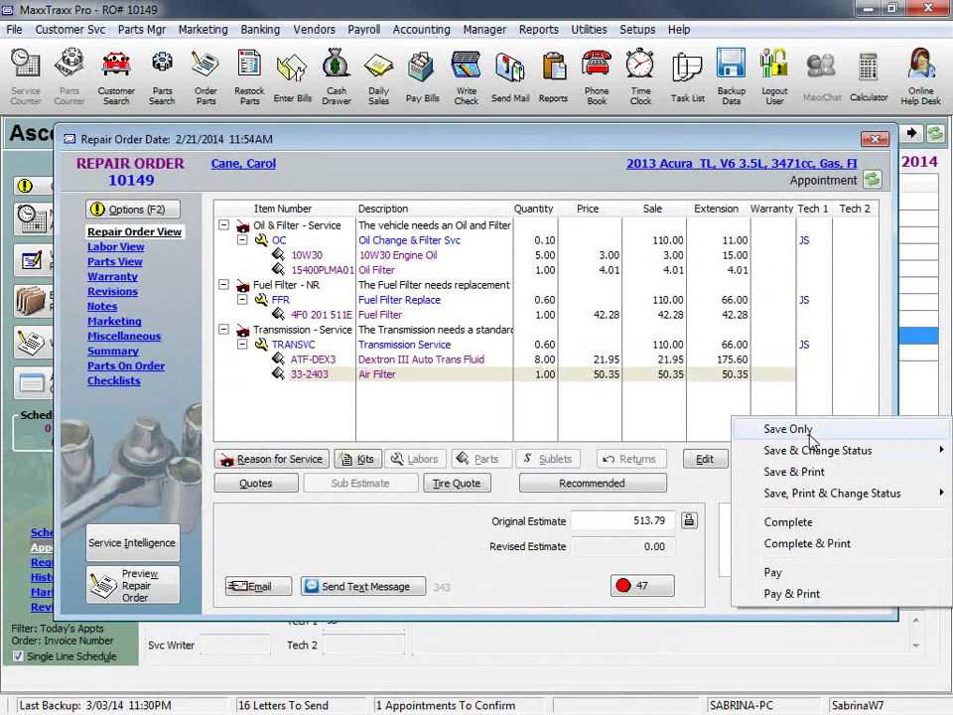
left_click(475, 378)
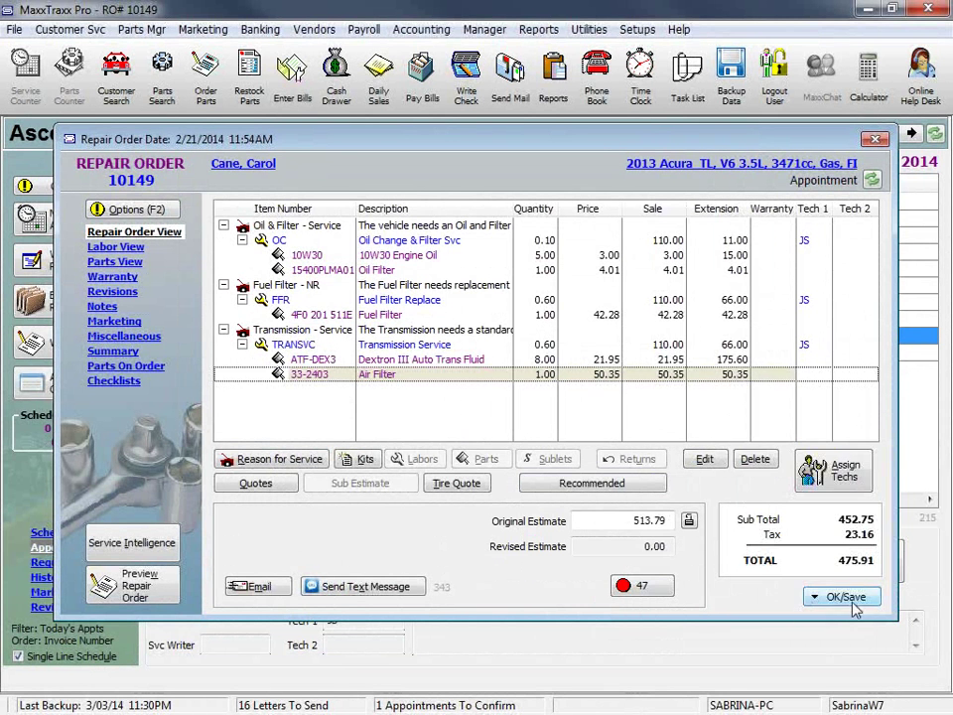
double_click(806, 242)
left_click(739, 661)
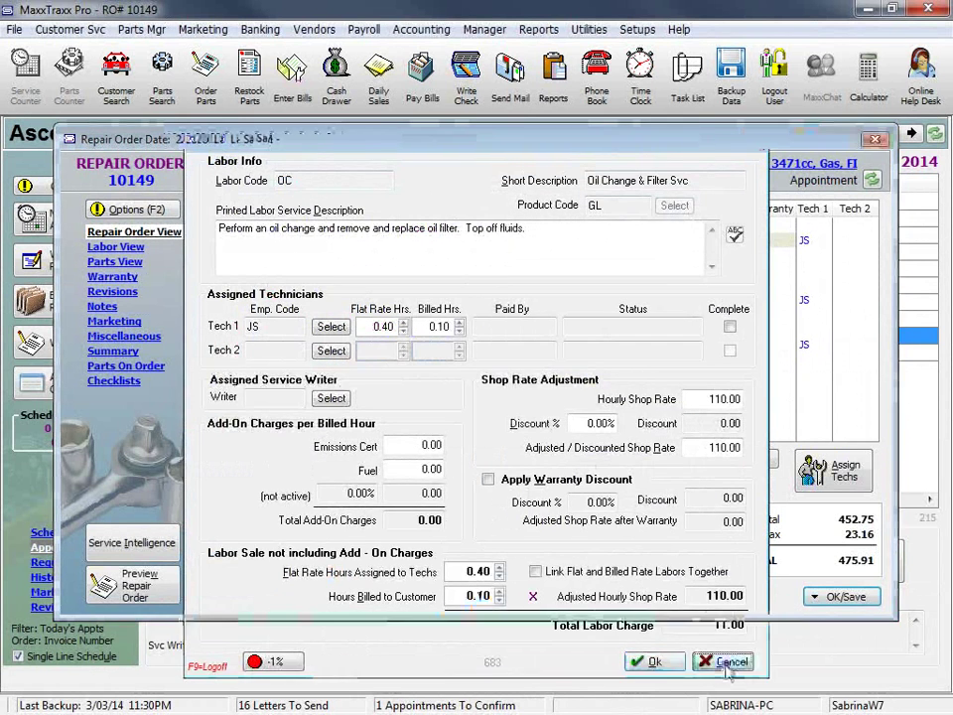
left_click(827, 604)
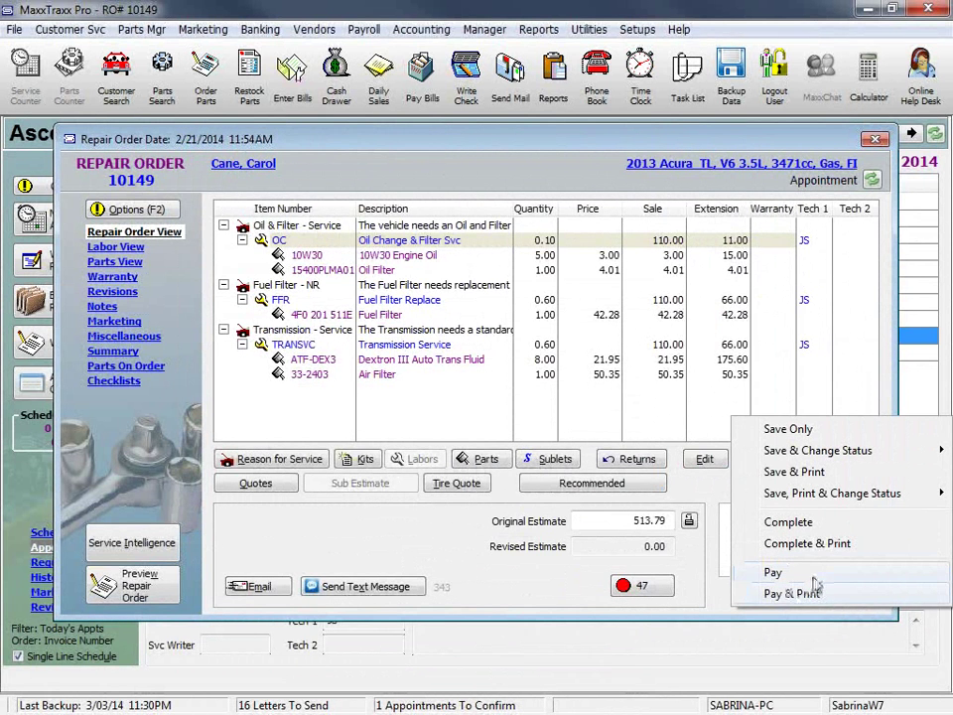
left_click(818, 576)
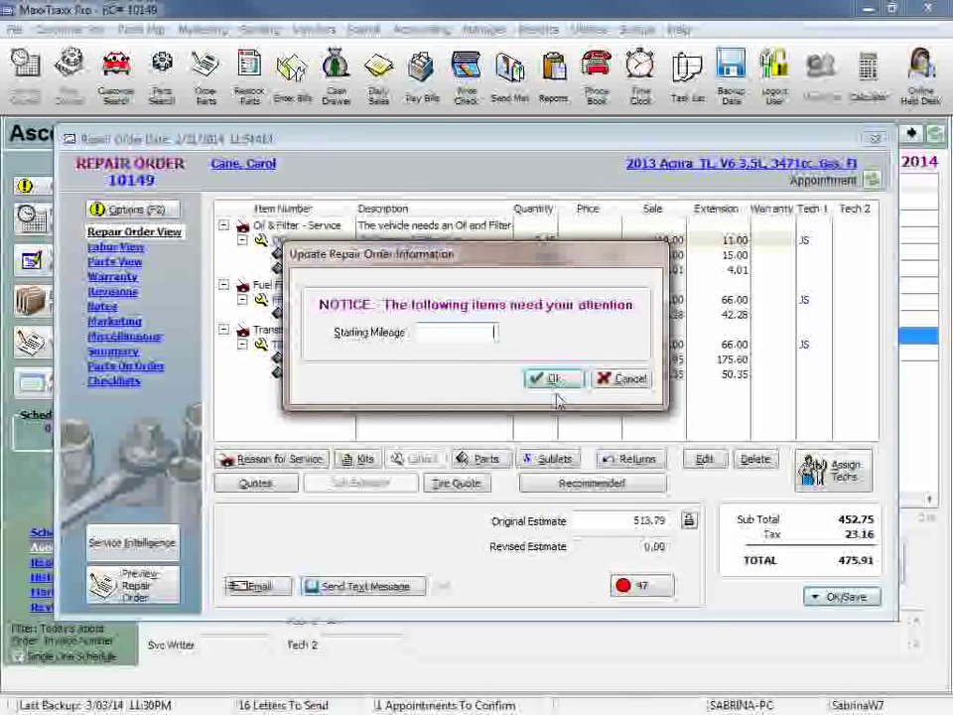
left_click(611, 379)
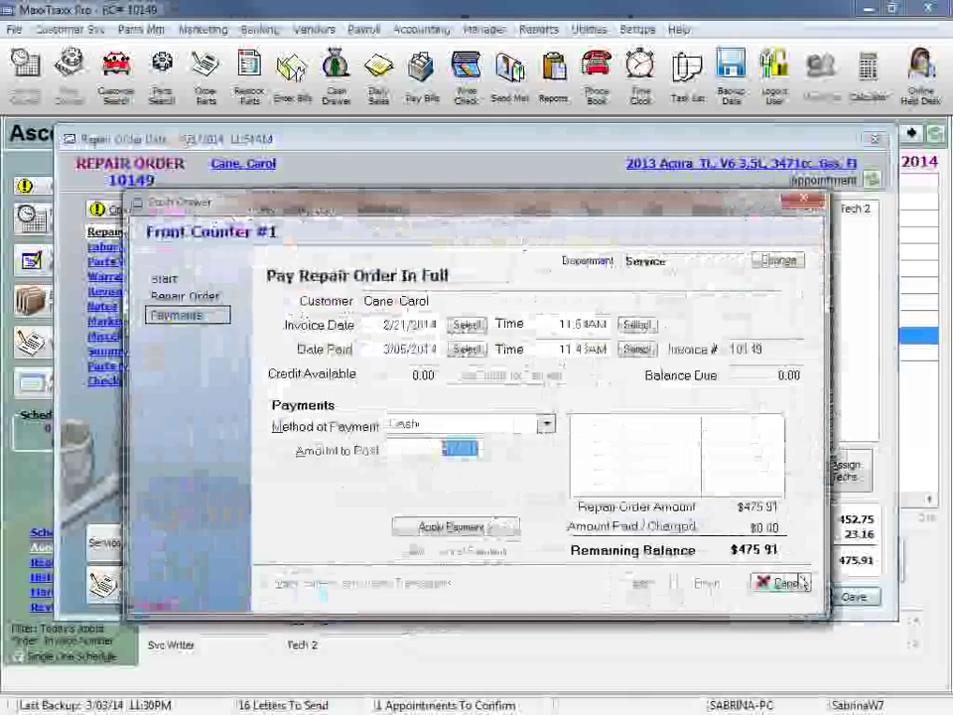
left_click(784, 583)
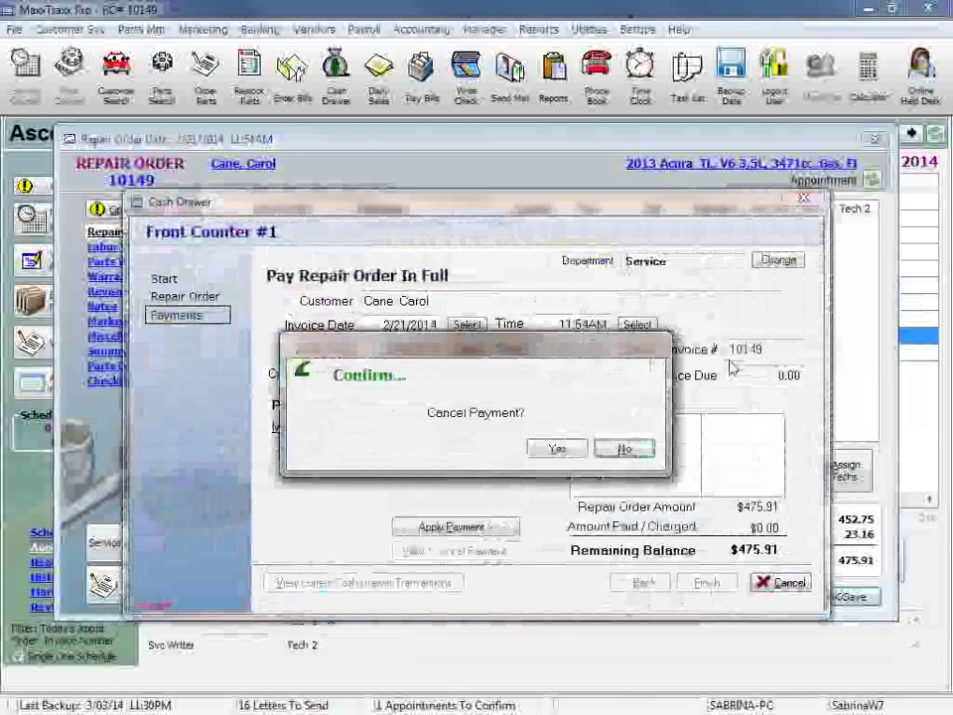
left_click(557, 447)
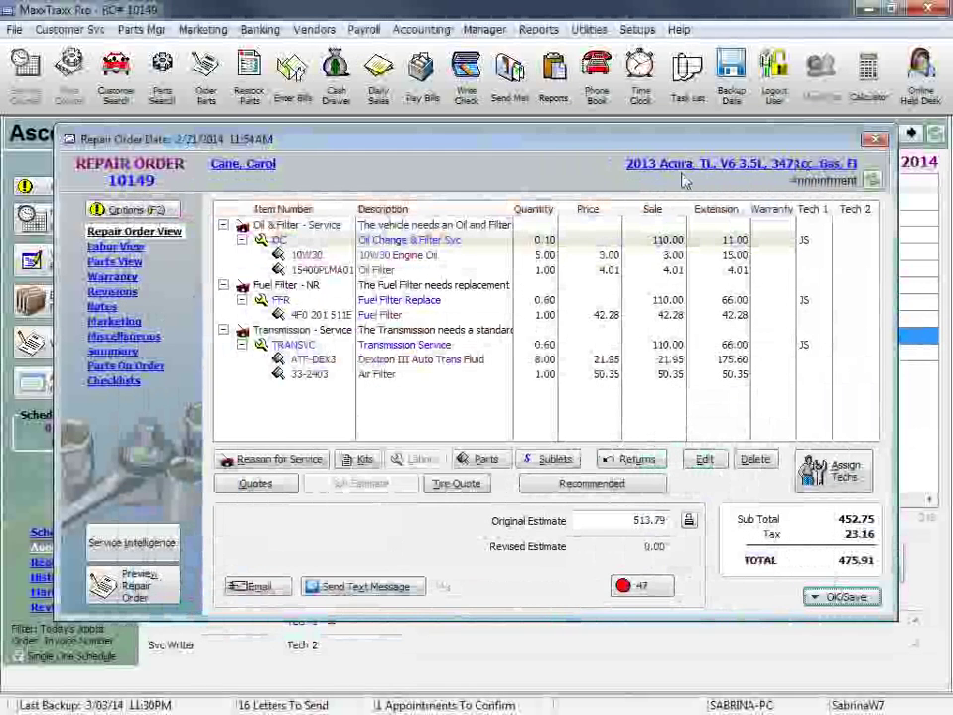
Set the 2013 Acura TL's current odometer to 5,000 in its vehicle information and save the vehicle
left_click(699, 165)
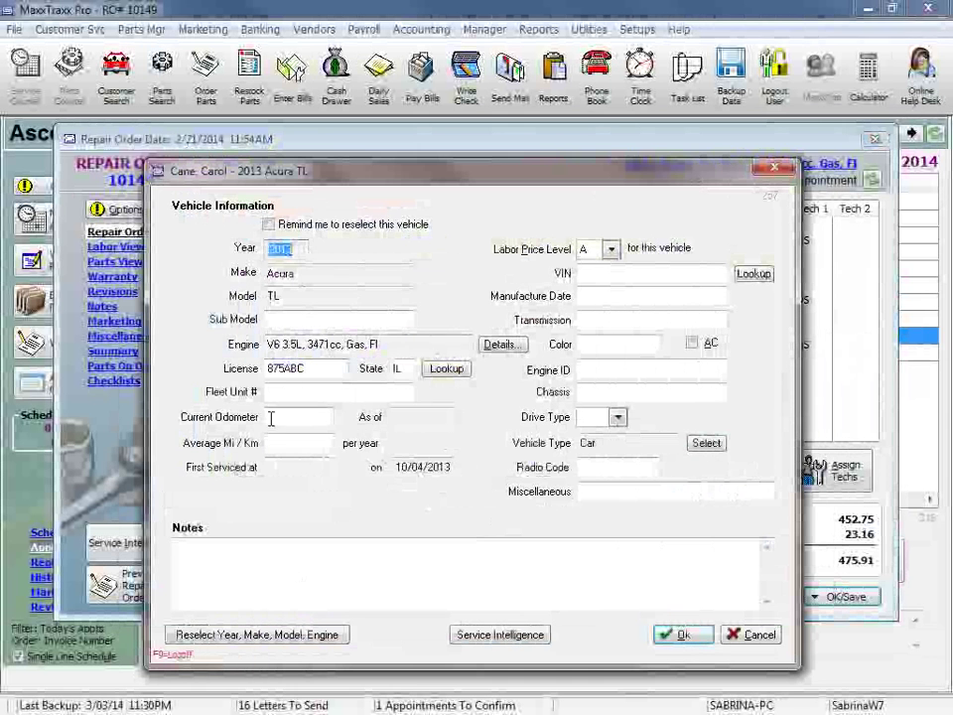
left_click(279, 419)
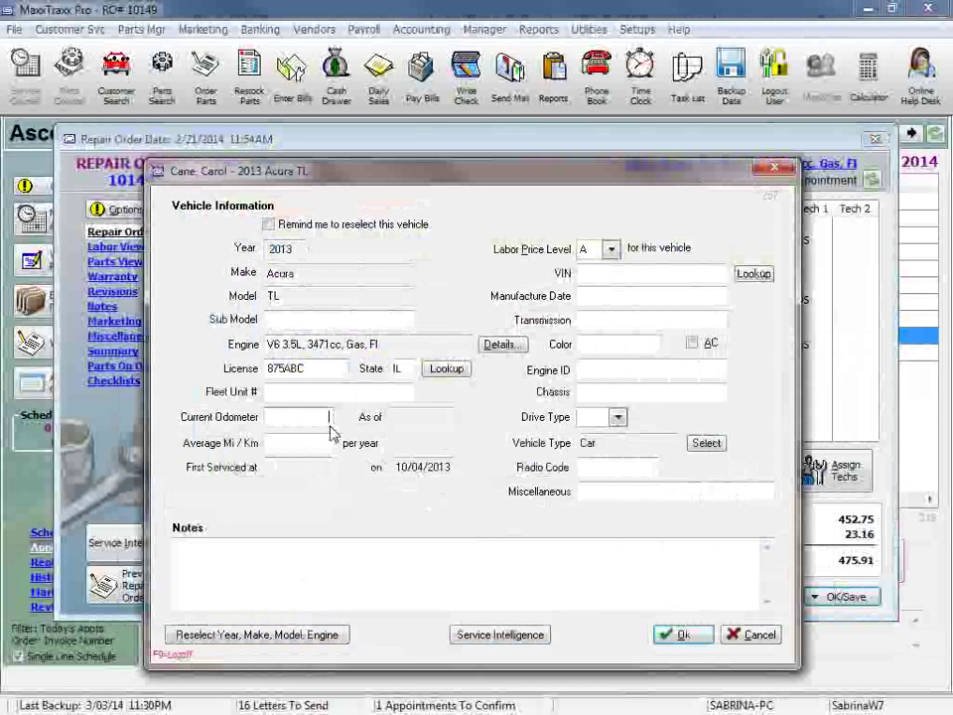
type("5000")
key("Tab")
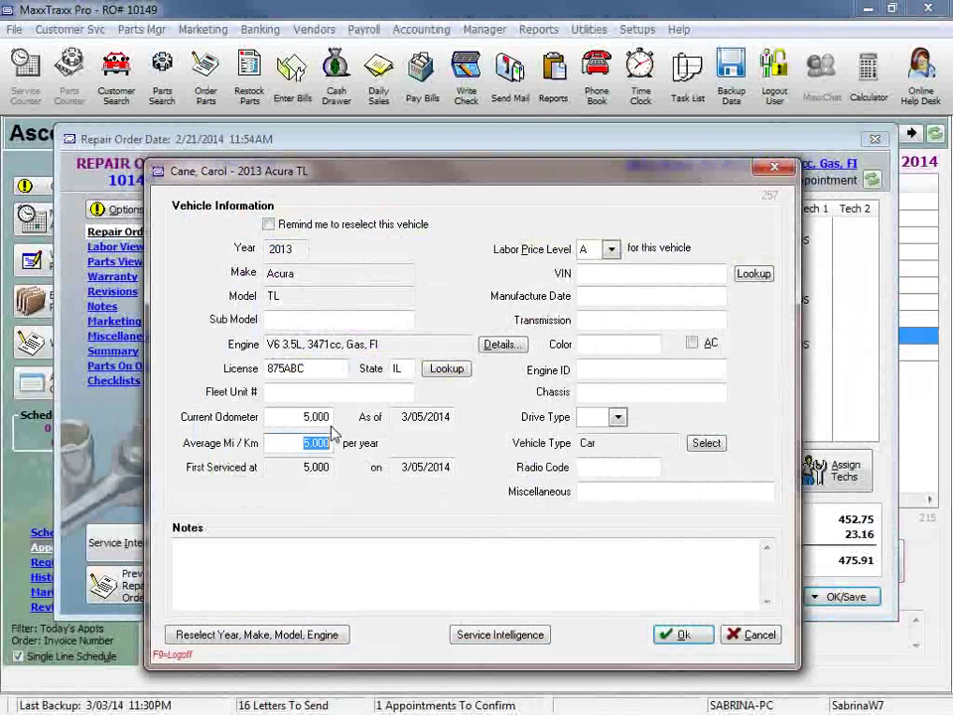
left_click(683, 636)
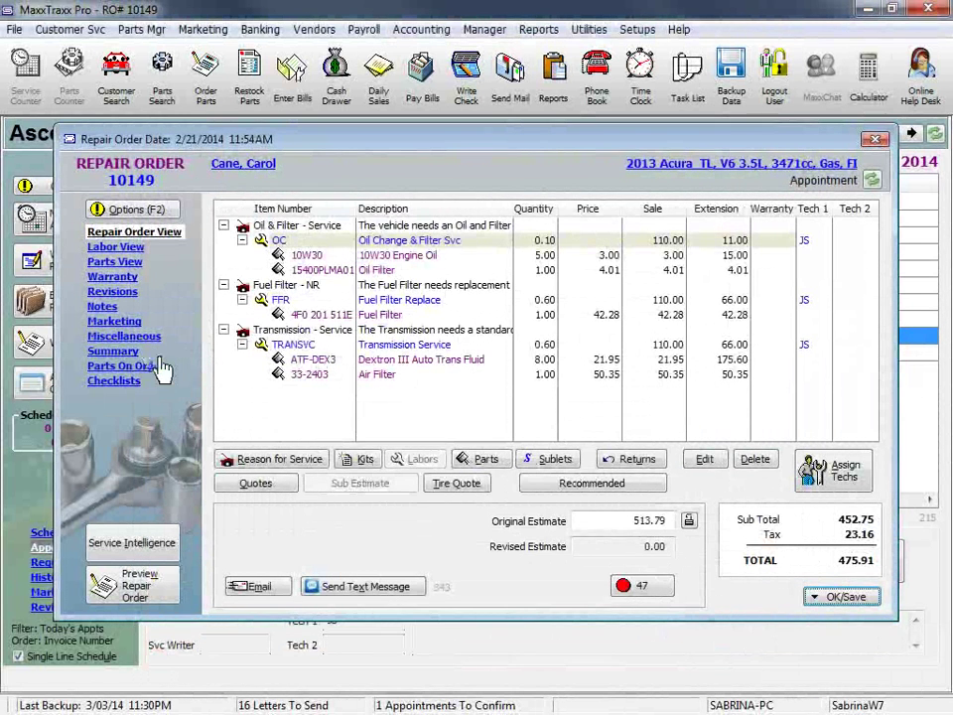
Set the repair order's Odometer In to 5,000 and assign the service writer with employee code SSC
left_click(125, 338)
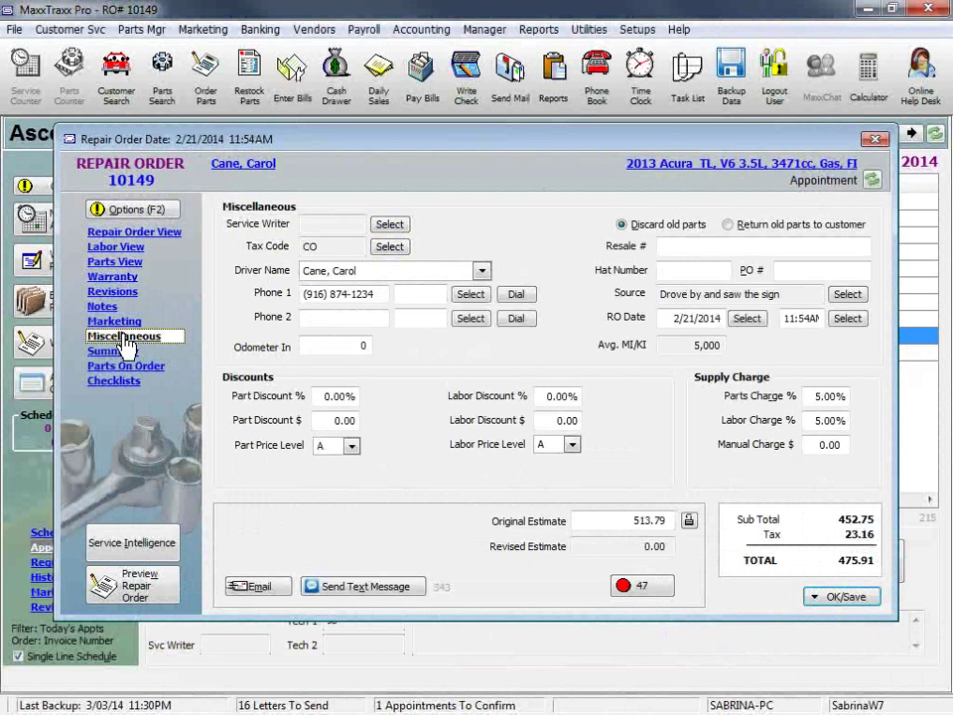
left_click(362, 344)
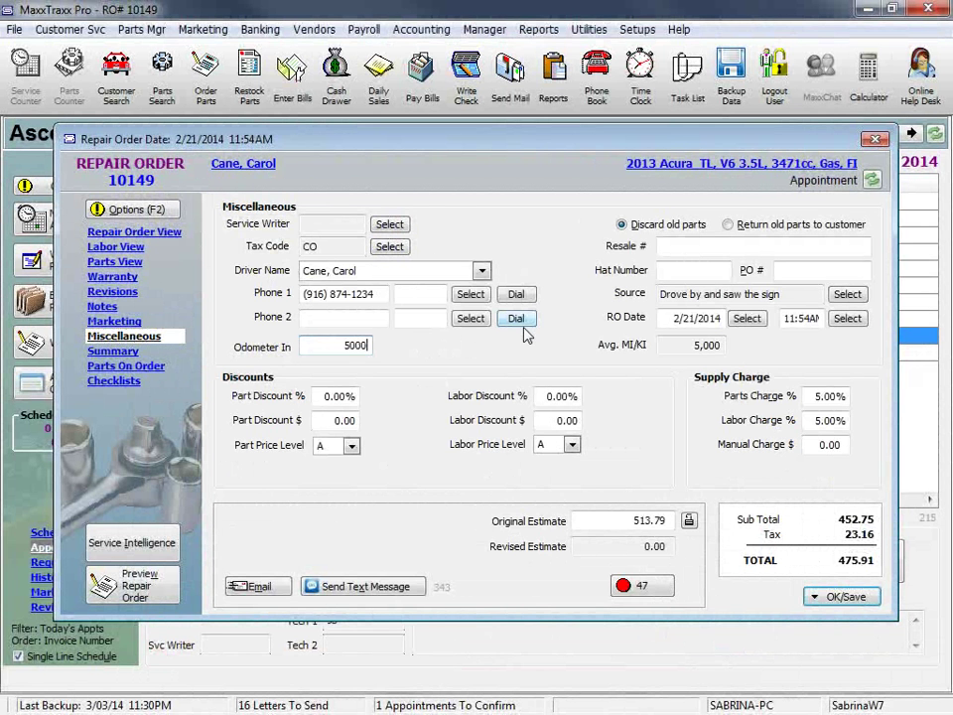
key("Tab")
left_click(390, 224)
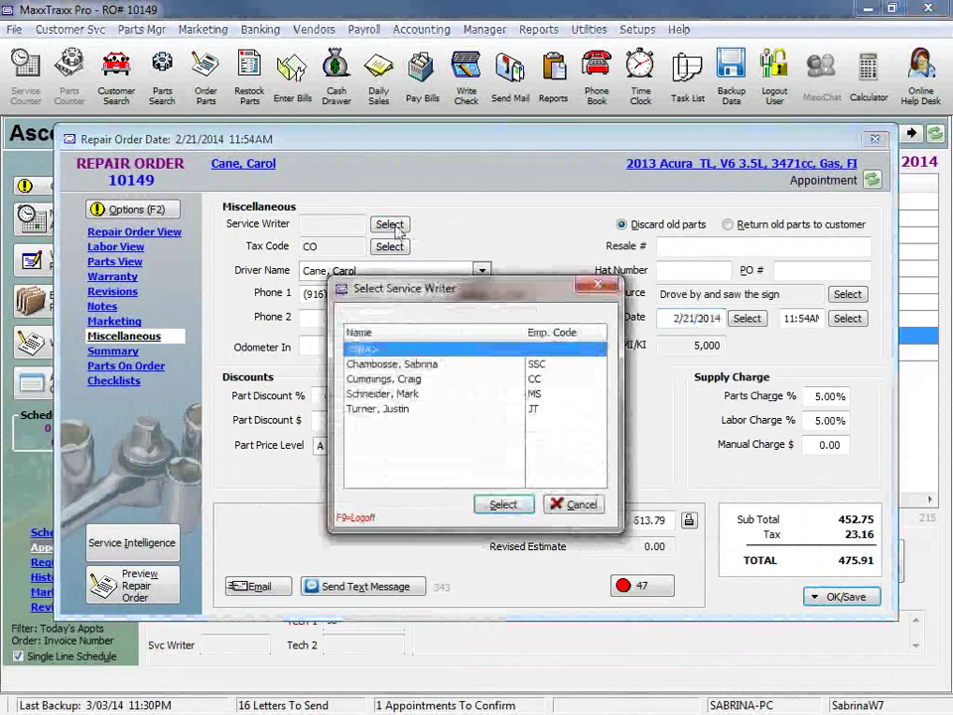
left_click(392, 364)
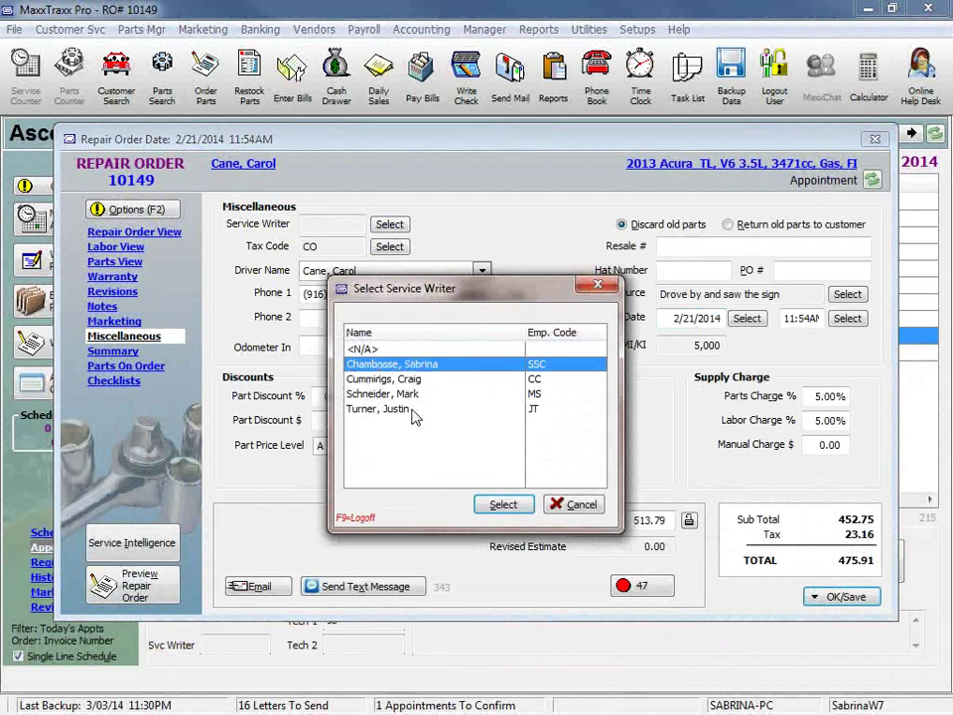
left_click(494, 504)
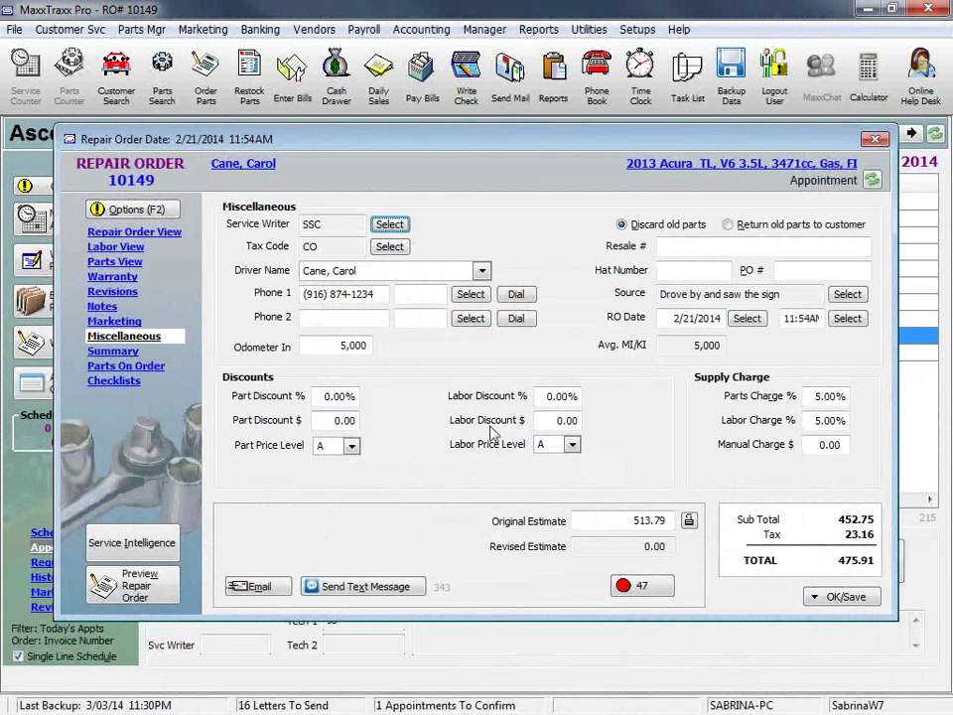
Give the repair order a labor discount of $20.00, leave the supply charges as they are, and return to its line items
left_click(564, 420)
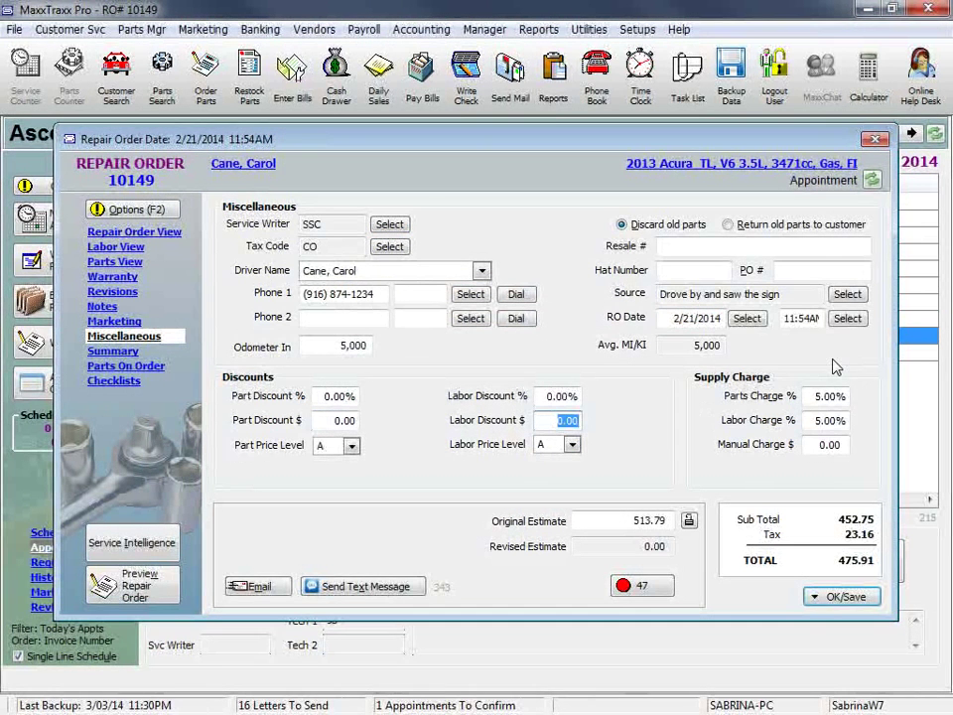
type("20")
key("Tab")
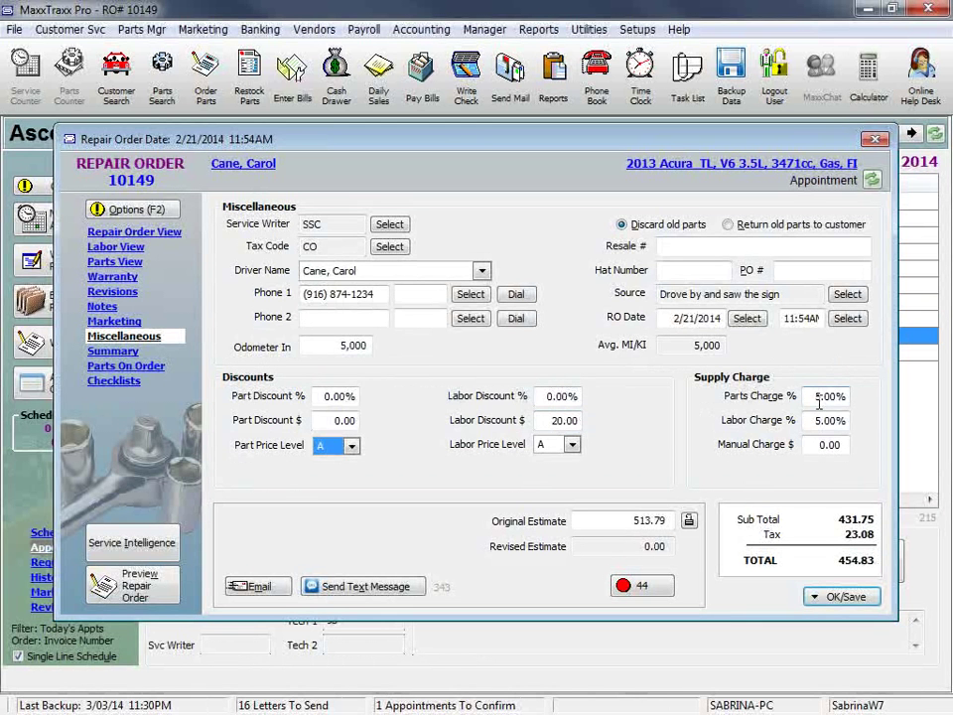
left_click(831, 396)
left_click(831, 420)
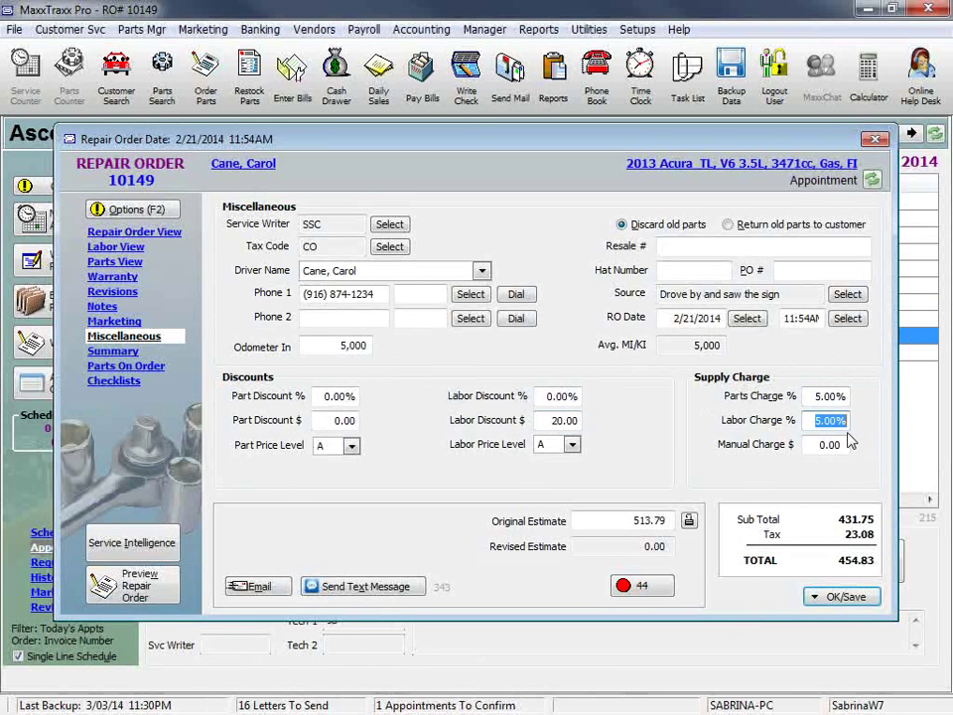
left_click(139, 233)
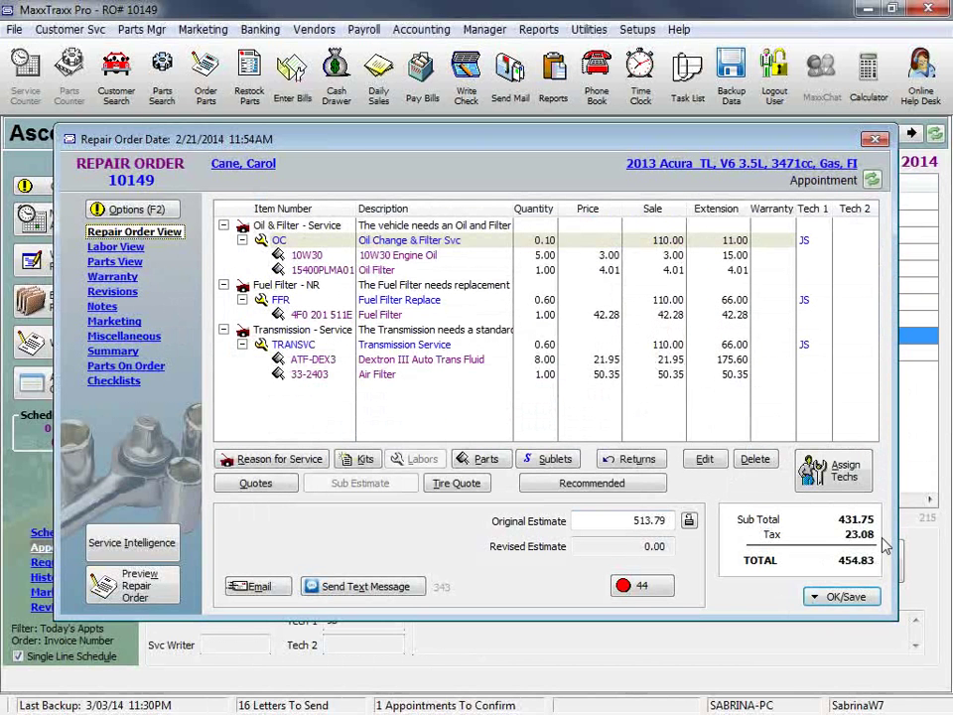
Pay the repair order in full by Visa for 454.83, finish the payment, and decline a new appointment for the customer
left_click(828, 598)
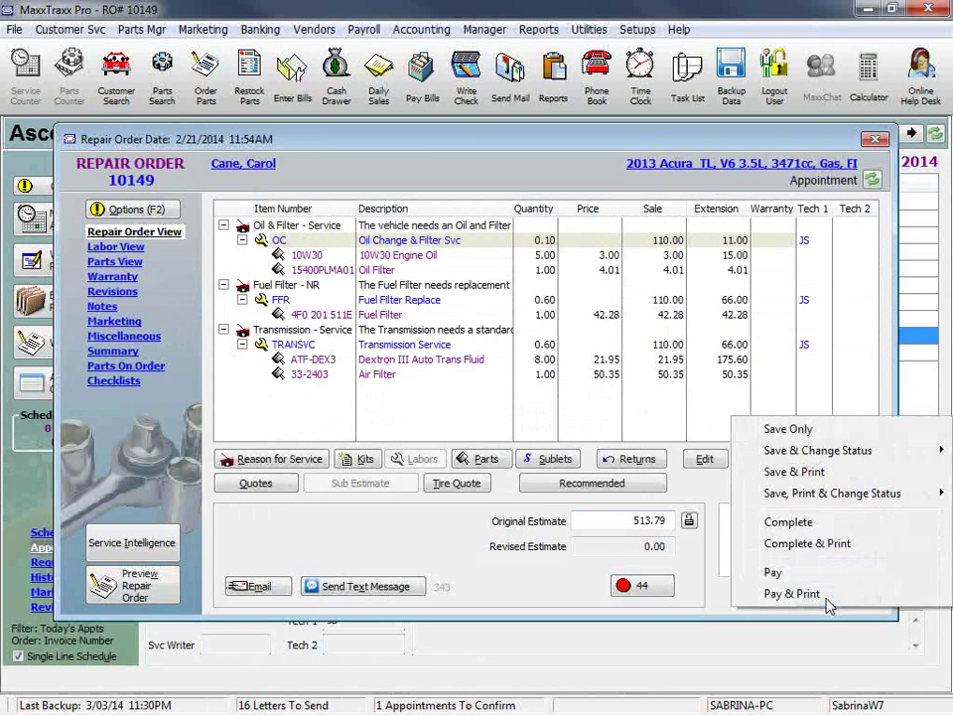
left_click(825, 581)
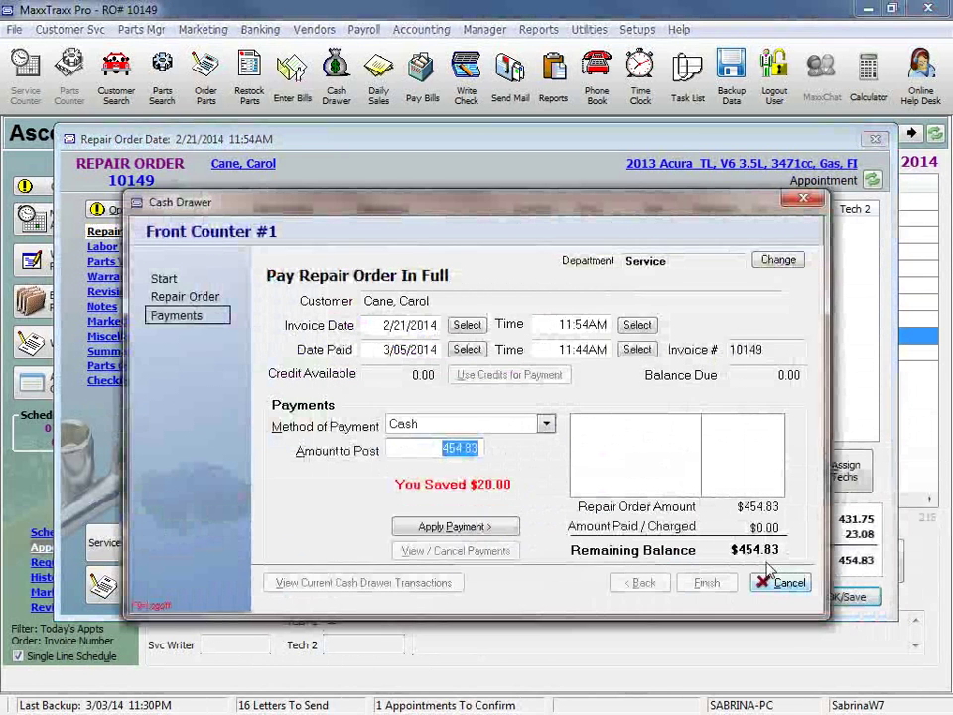
left_click(545, 424)
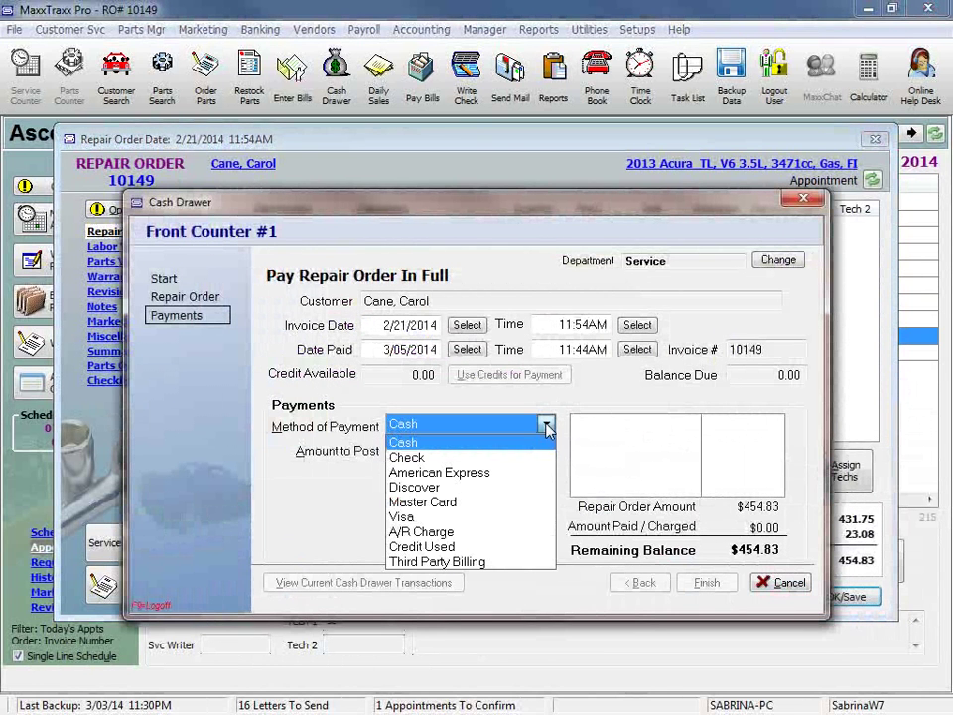
left_click(405, 518)
left_click(449, 528)
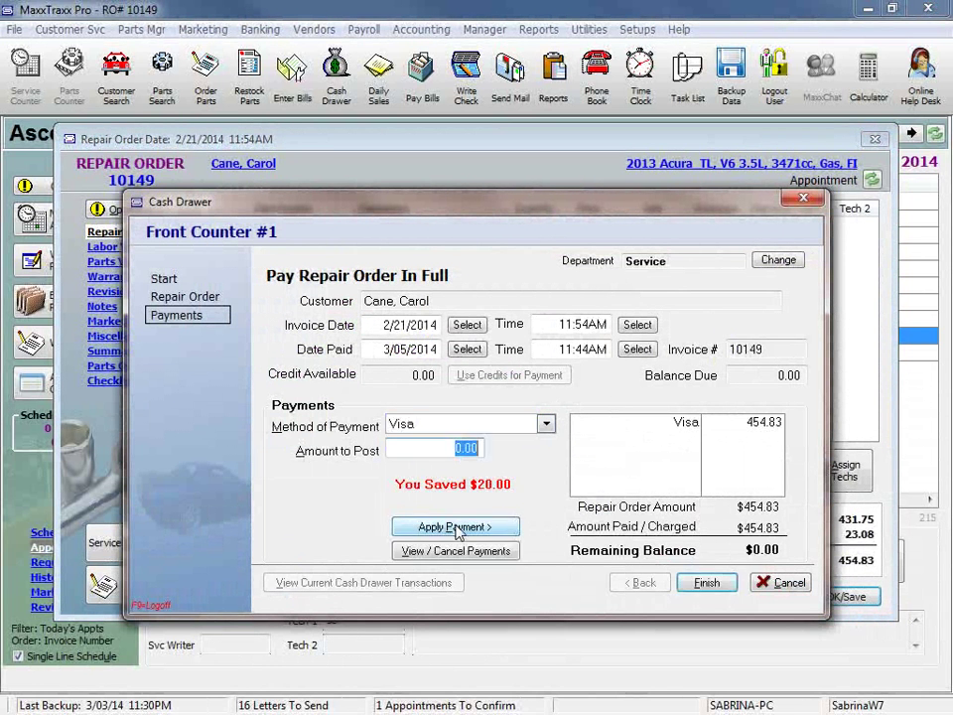
left_click(720, 592)
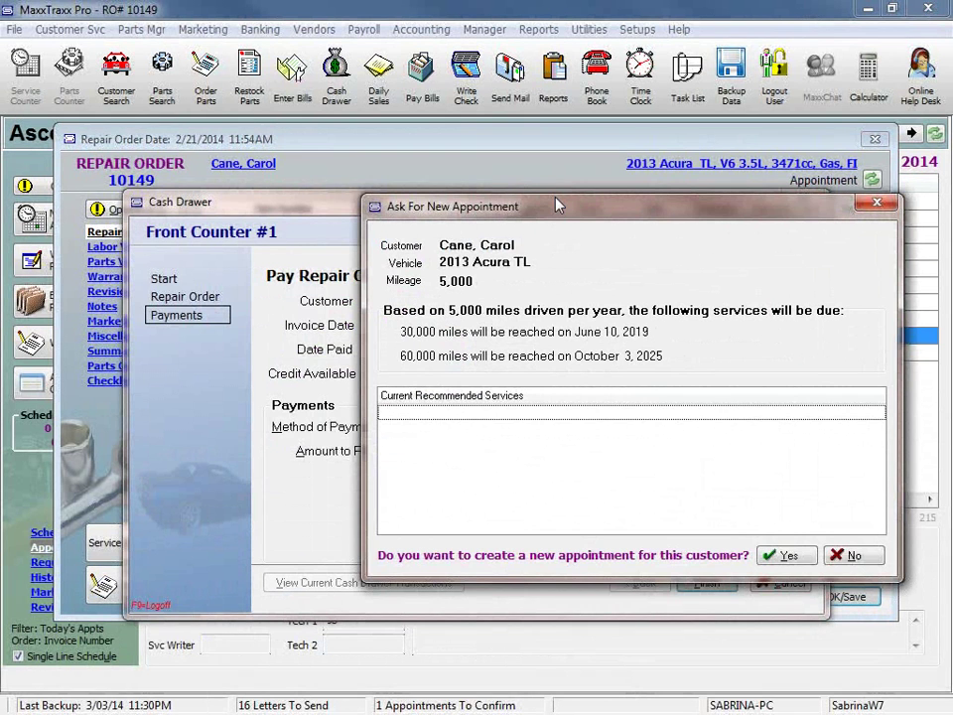
left_click(852, 555)
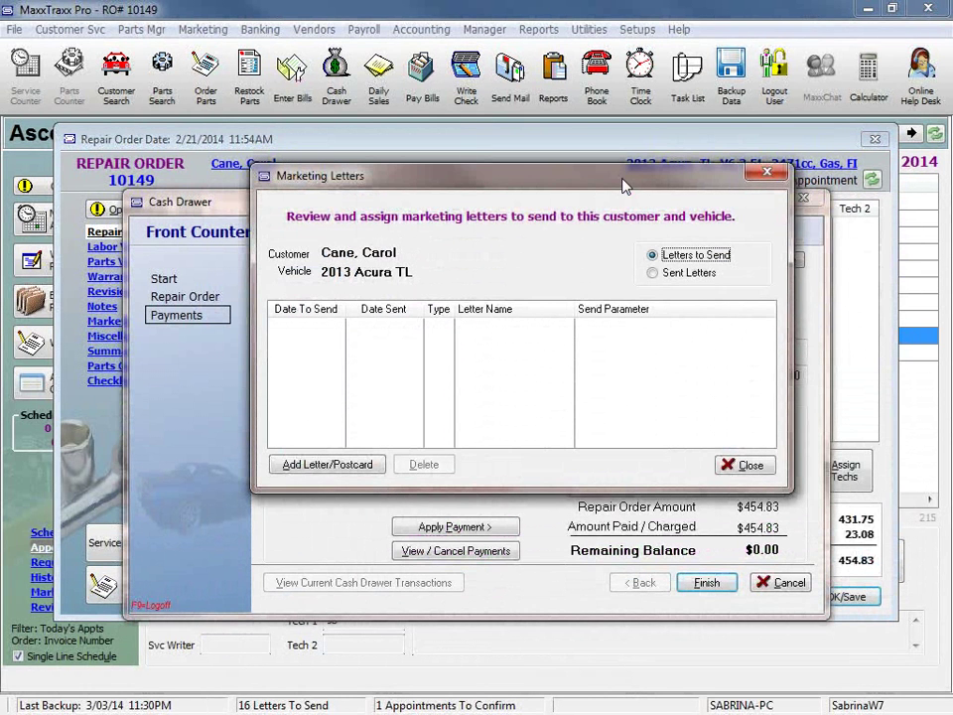
Assign the Thanks letter to this customer and 2013 Acura for sending after 5 days, and close the marketing letters
left_click(331, 465)
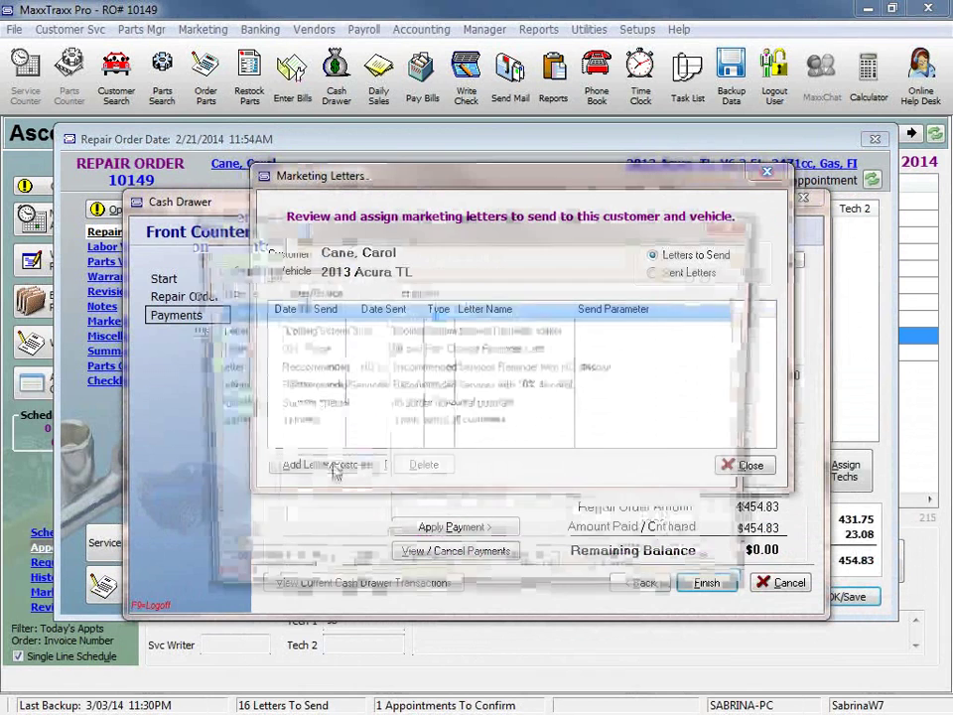
left_click(296, 424)
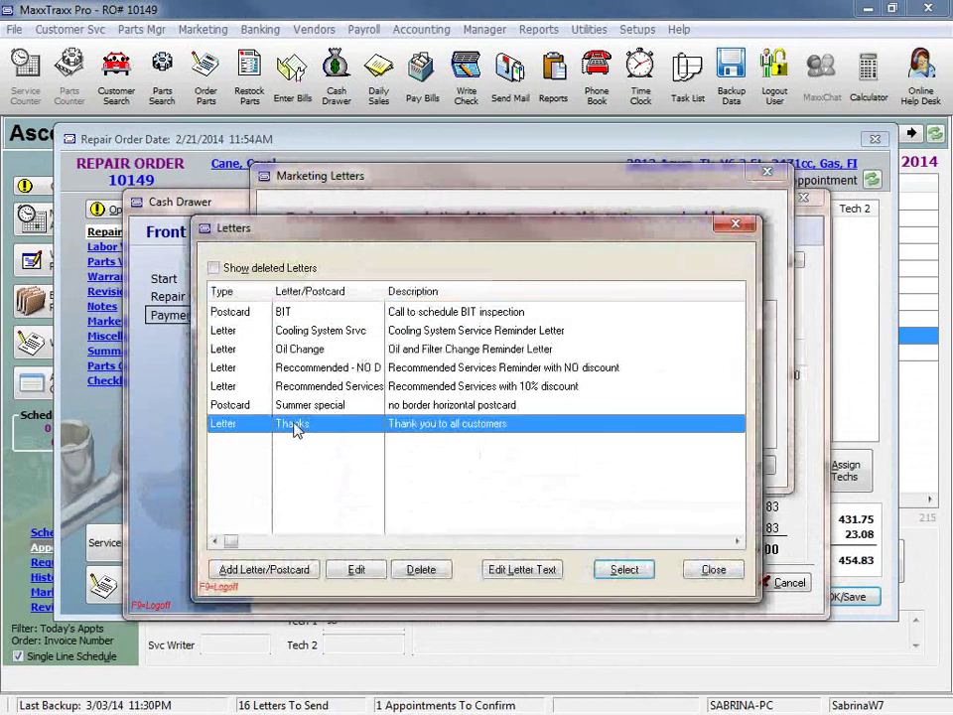
left_click(625, 570)
left_click(523, 522)
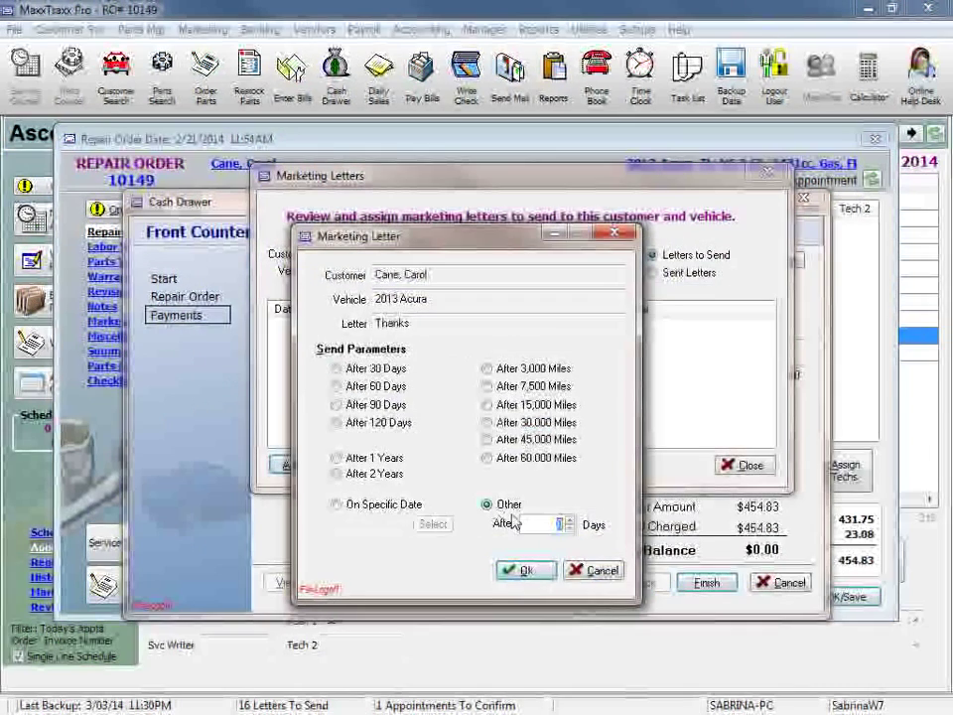
type("5")
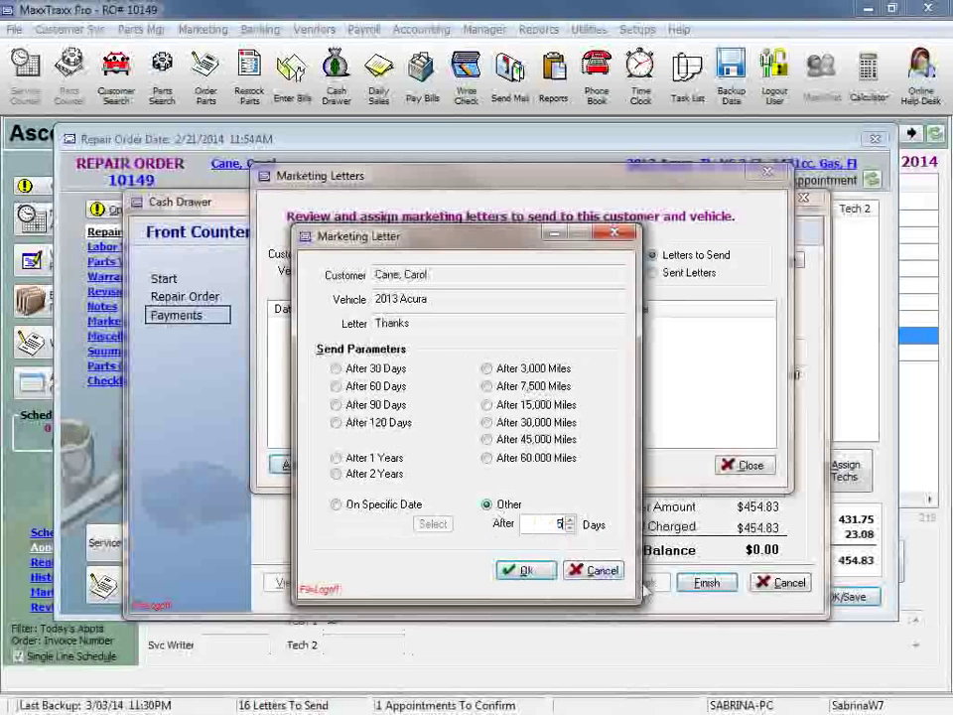
left_click(551, 576)
left_click(740, 465)
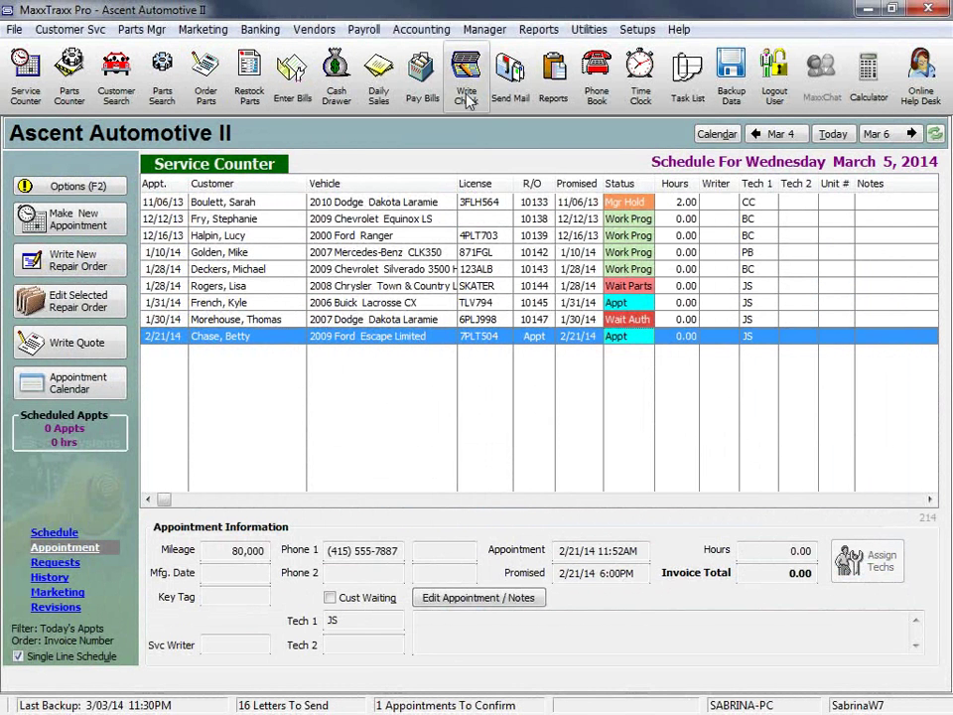
Open the daily sales report for Front Counter #1 starting 1/01/2014 and ending 3/04/2014, and show its drawer balancing
left_click(381, 109)
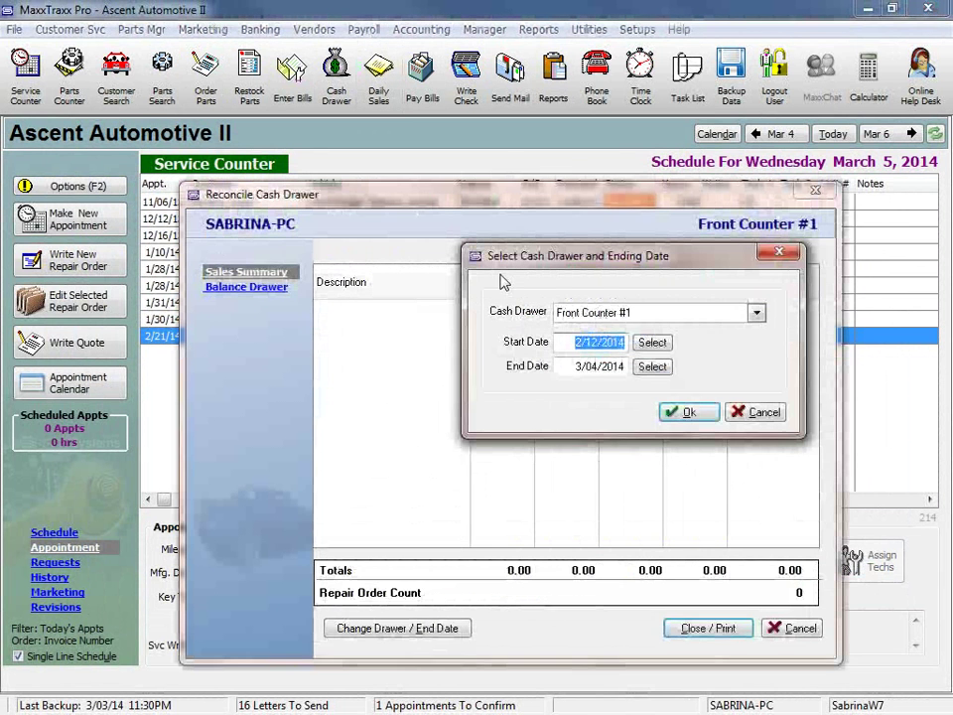
type("1/1")
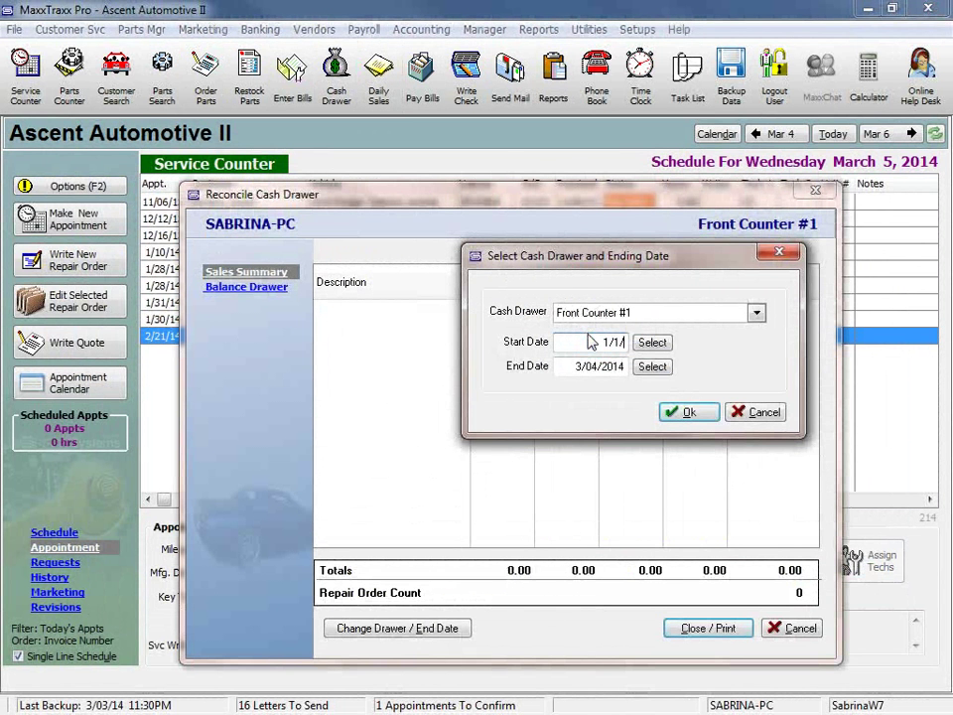
type("/14")
key("Tab")
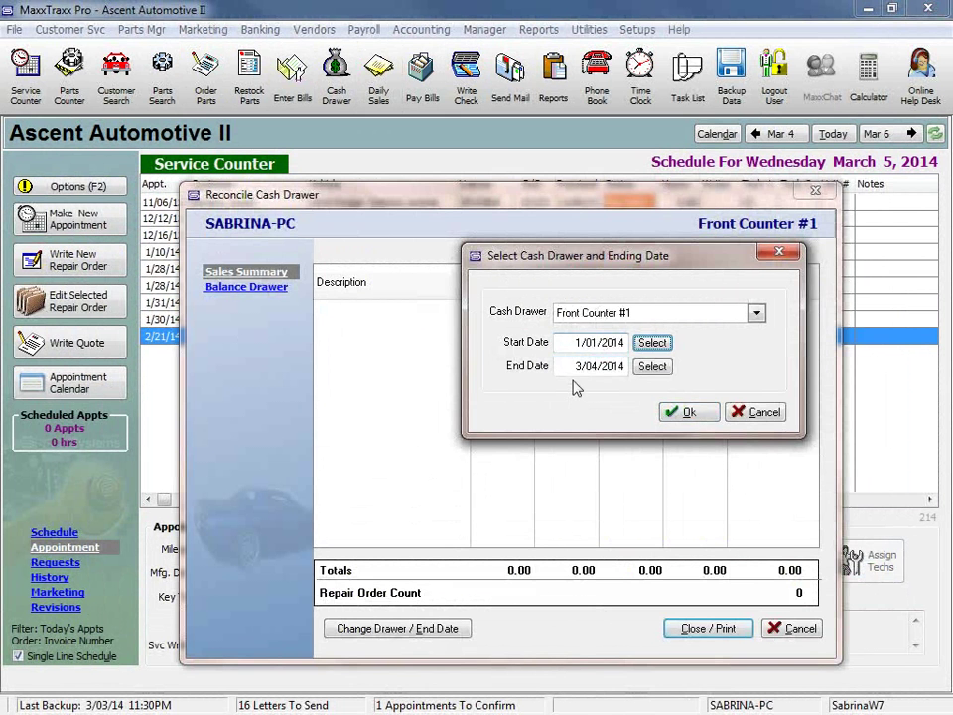
left_click(685, 413)
left_click(247, 287)
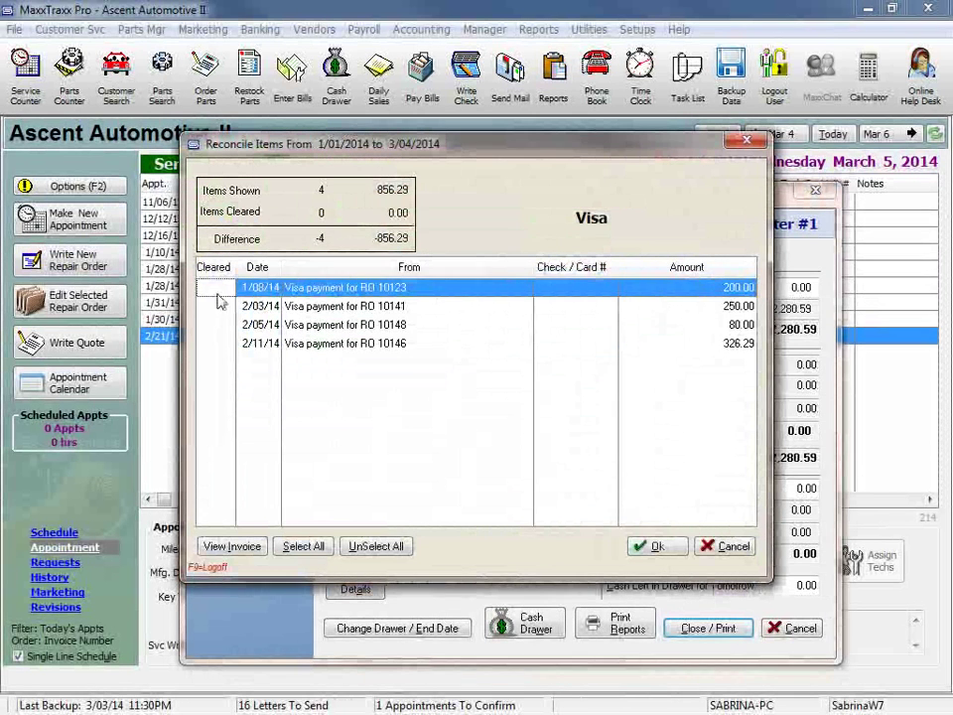
Mark the Visa payments for ROs 10123, 10141, 10148 and 10146 as cleared and accept the reconciled items
left_click(208, 288)
left_click(211, 306)
left_click(209, 325)
left_click(208, 343)
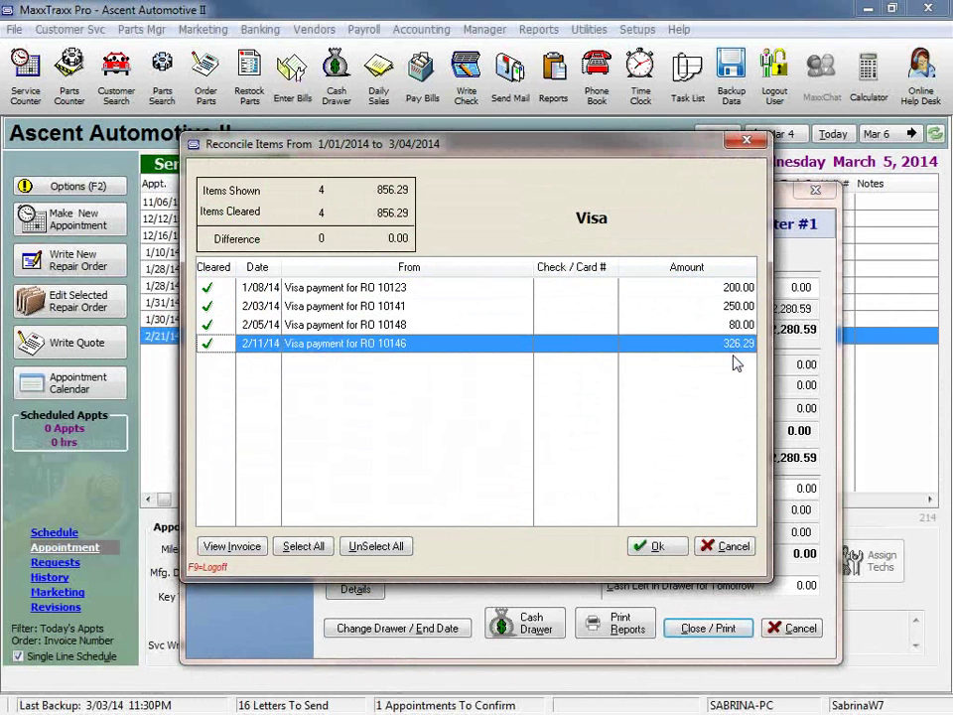
left_click(651, 547)
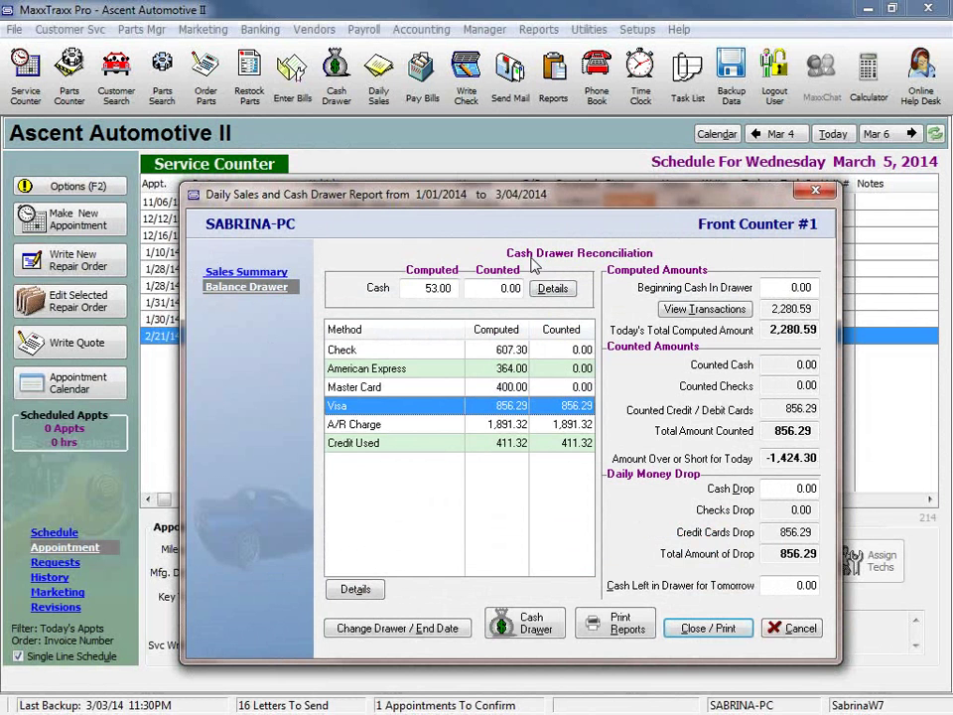
Cancel the cash drawer reconciliation and return to the service counter schedule
left_click(487, 289)
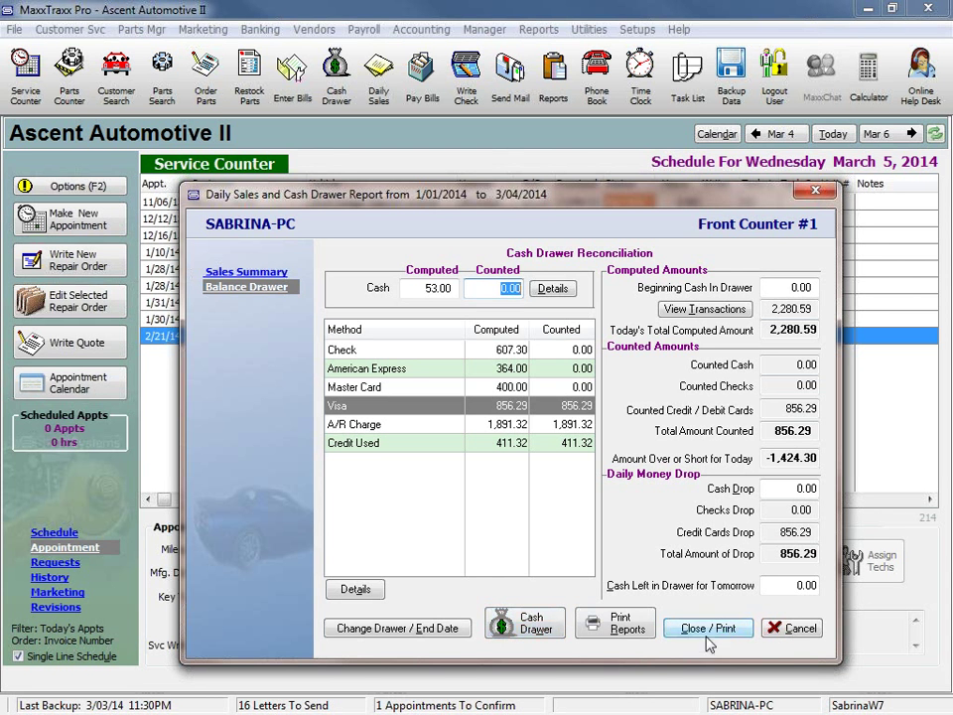
left_click(809, 636)
left_click(627, 406)
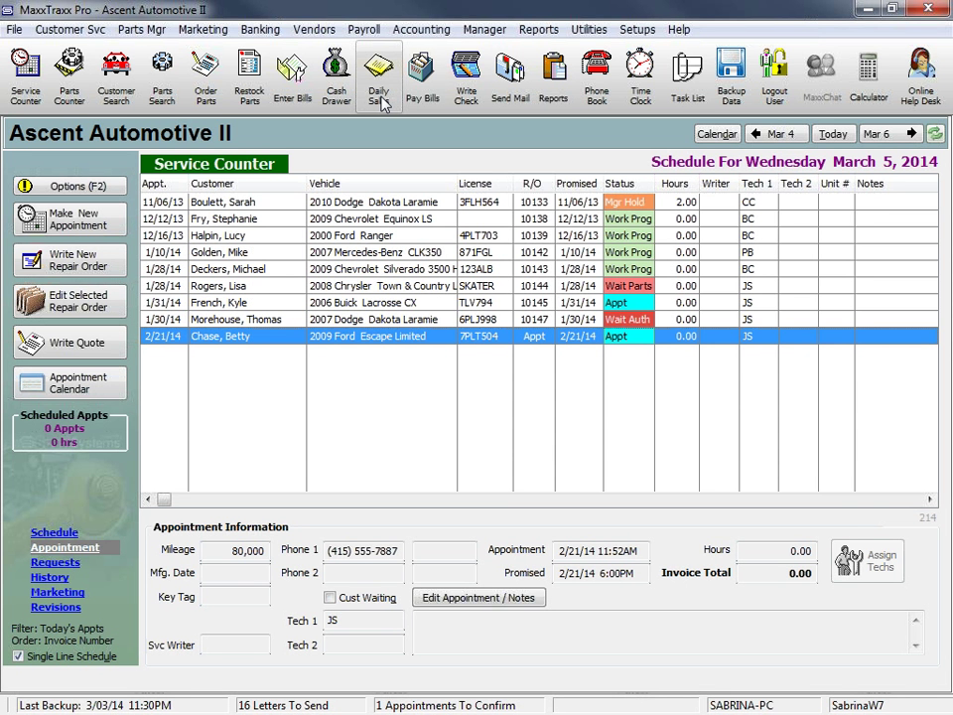
Switch to the Scott Systems web page in Internet Explorer from the program's help options, and maximize the browser window
left_click(681, 33)
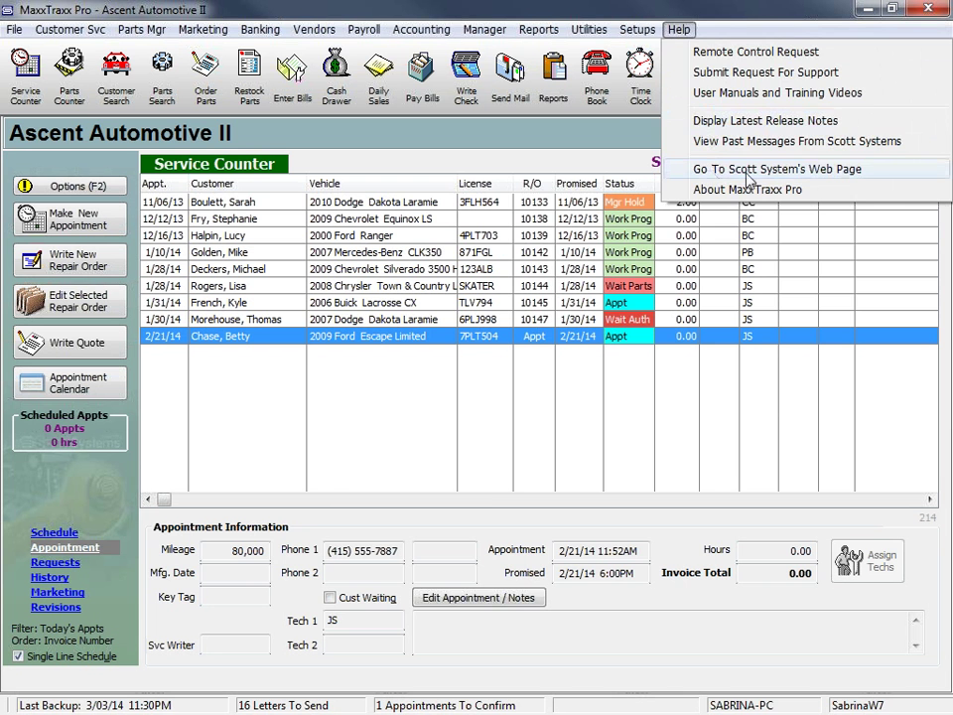
left_click(752, 171)
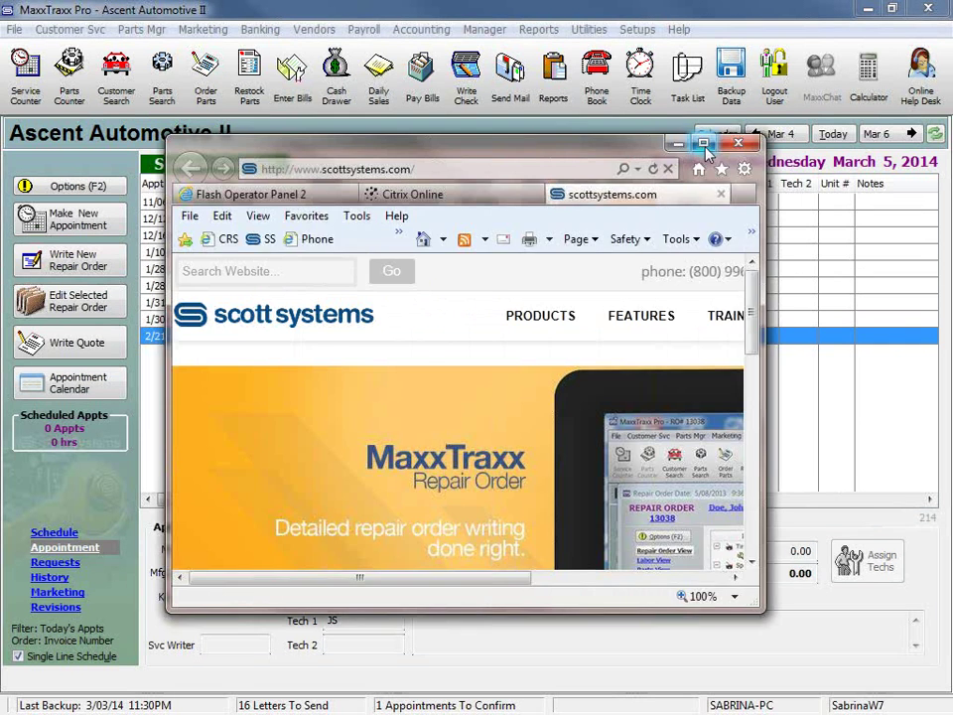
double_click(643, 162)
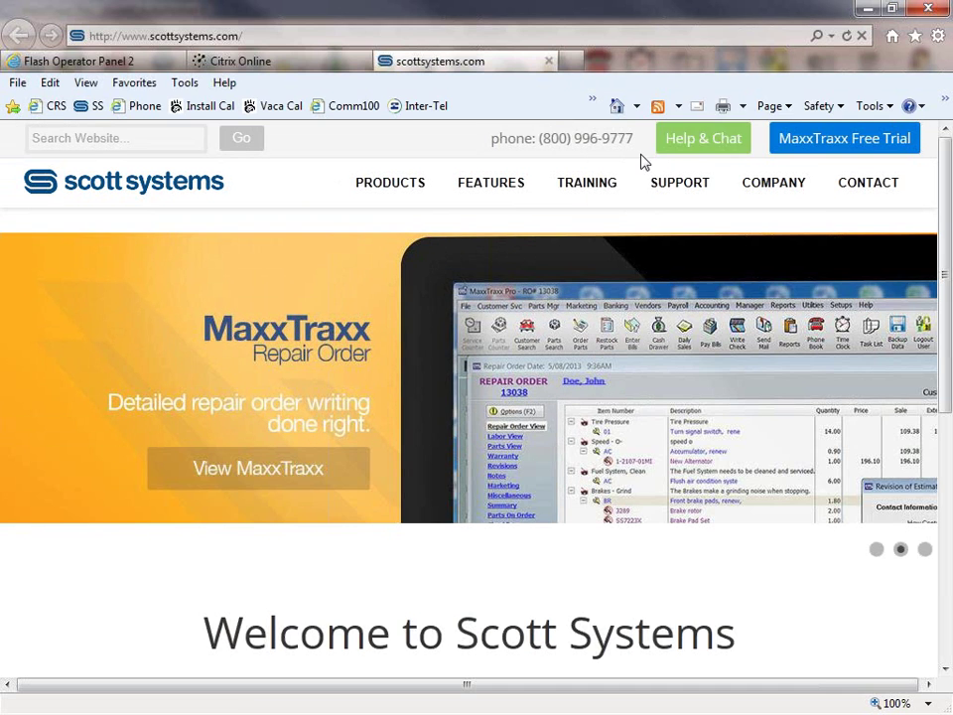
Open self-paced training Lesson 3, MaxxTraxx Workflow Overview, and review its Steps to Success
left_click(581, 189)
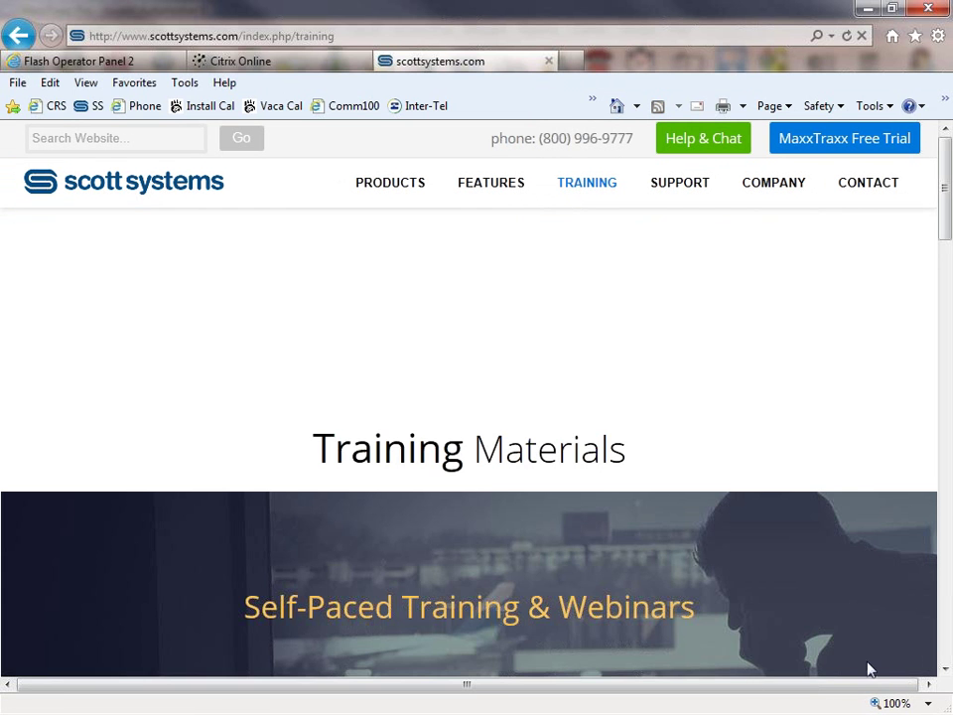
left_click(947, 671)
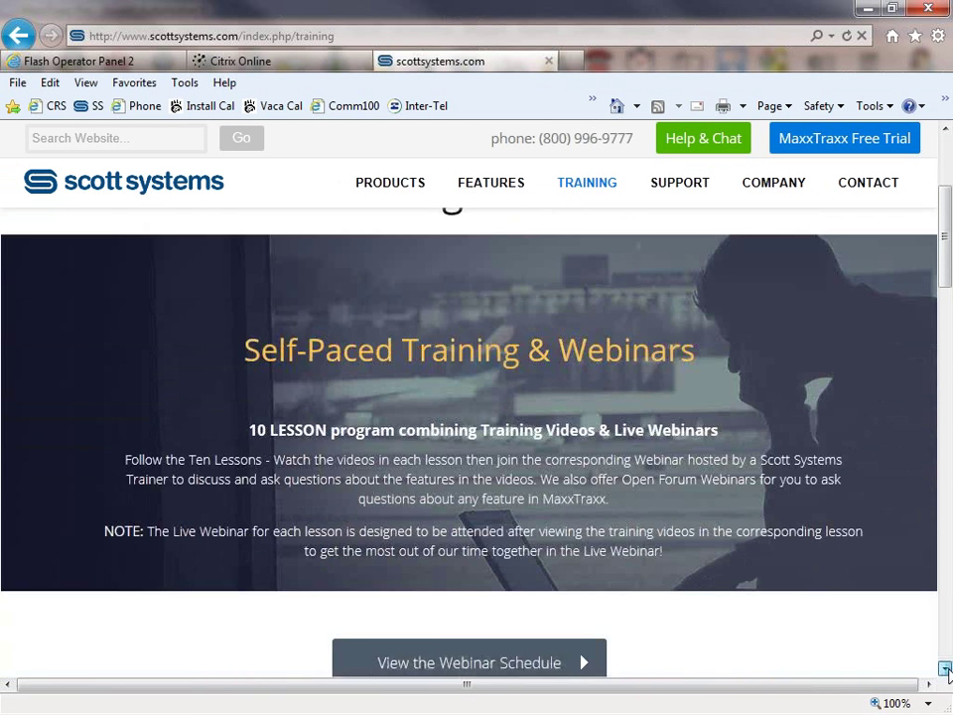
left_click(947, 671)
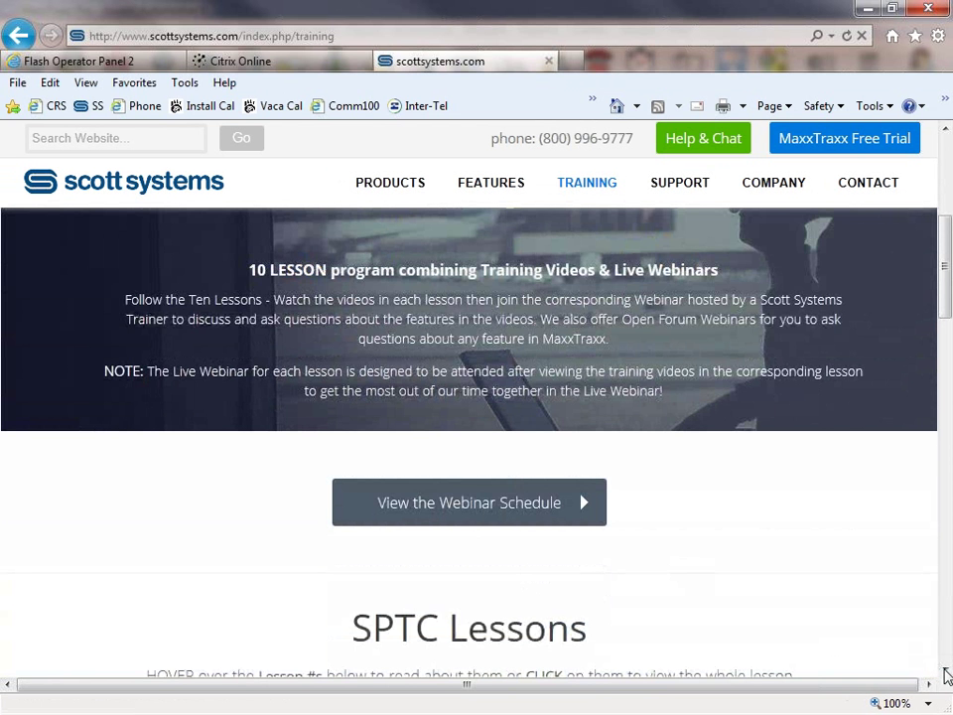
scroll(947, 675, "down", 3)
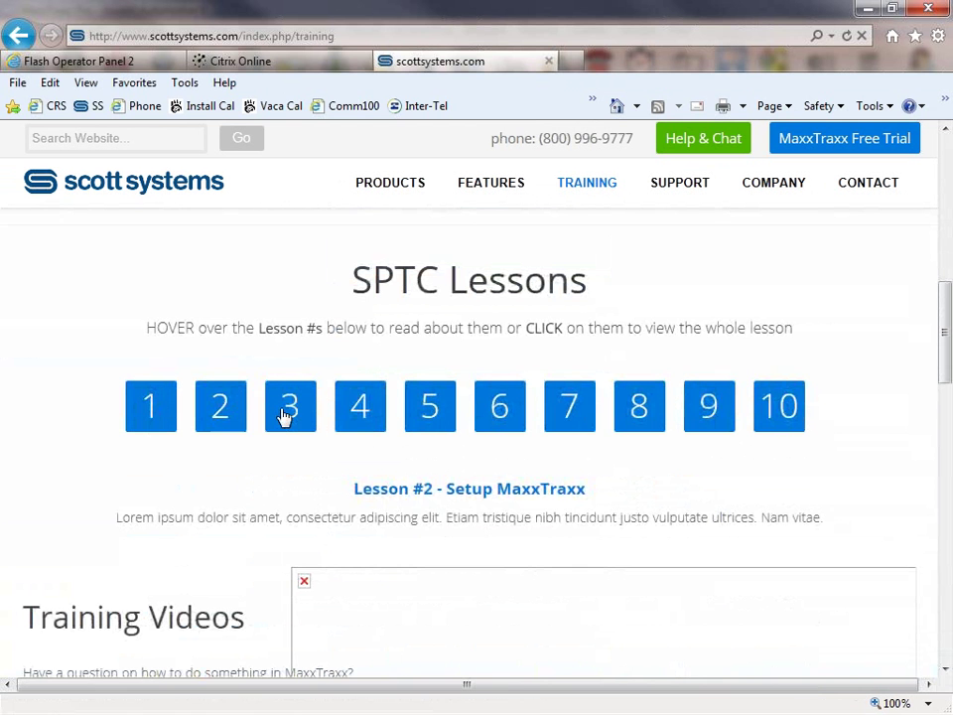
mouse_move(283, 415)
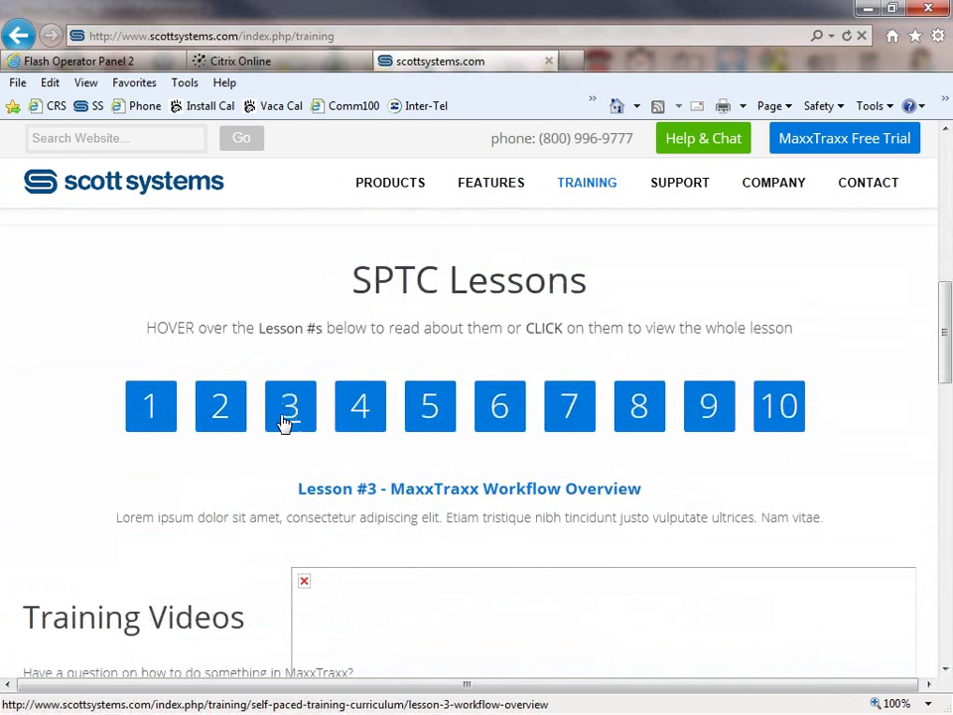
left_click(289, 410)
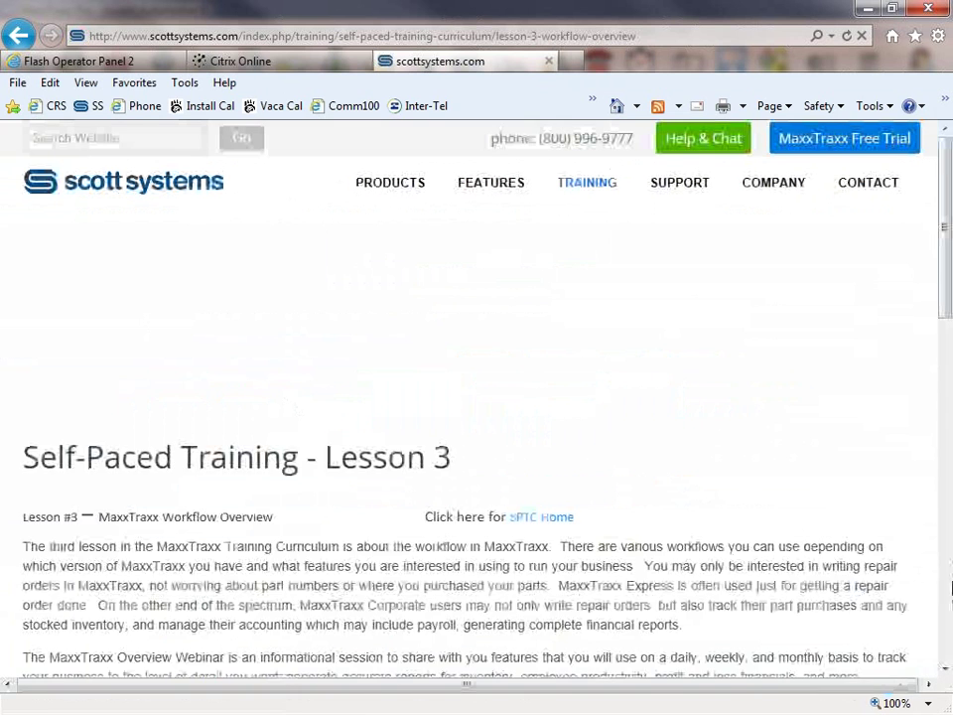
scroll(948, 622, "down", 5)
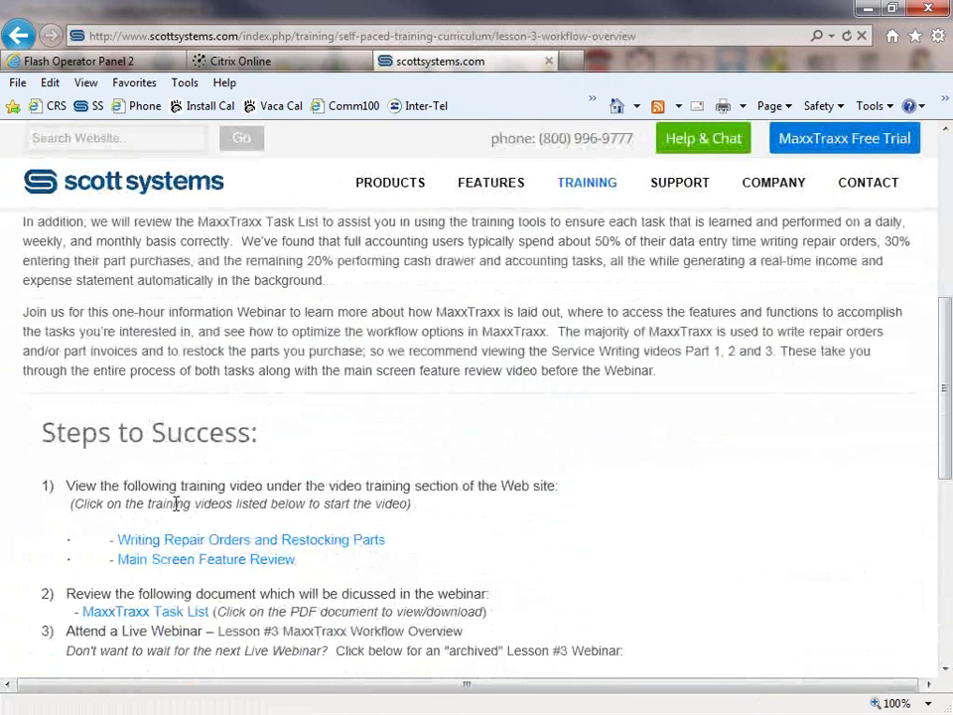
Close the Lesson 3 page and reopen the Scott Systems training page in the remaining GoToWebinar tab
left_click(551, 63)
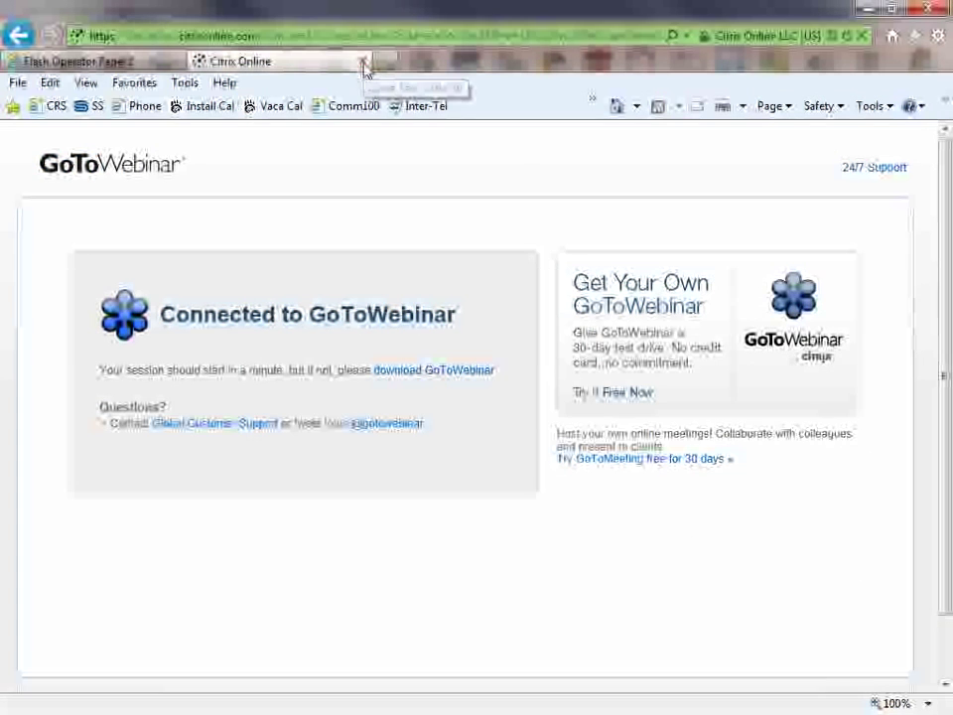
left_click(92, 105)
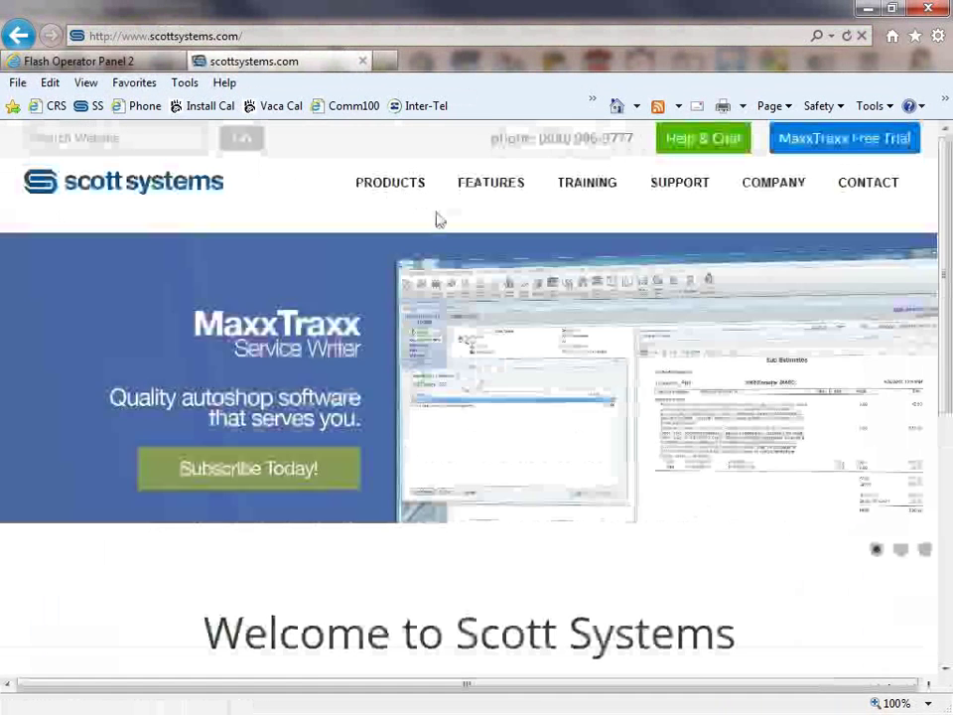
left_click(593, 195)
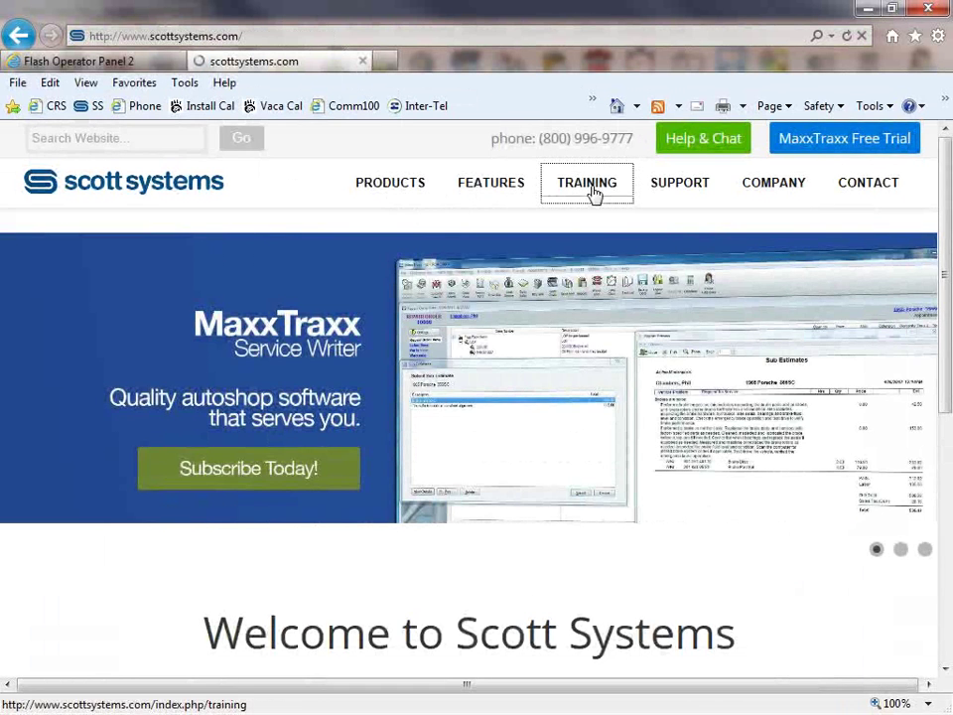
Open SPTC Lesson 4, Write a Repair Order, and review its list of training videos
scroll(948, 651, "down", 5)
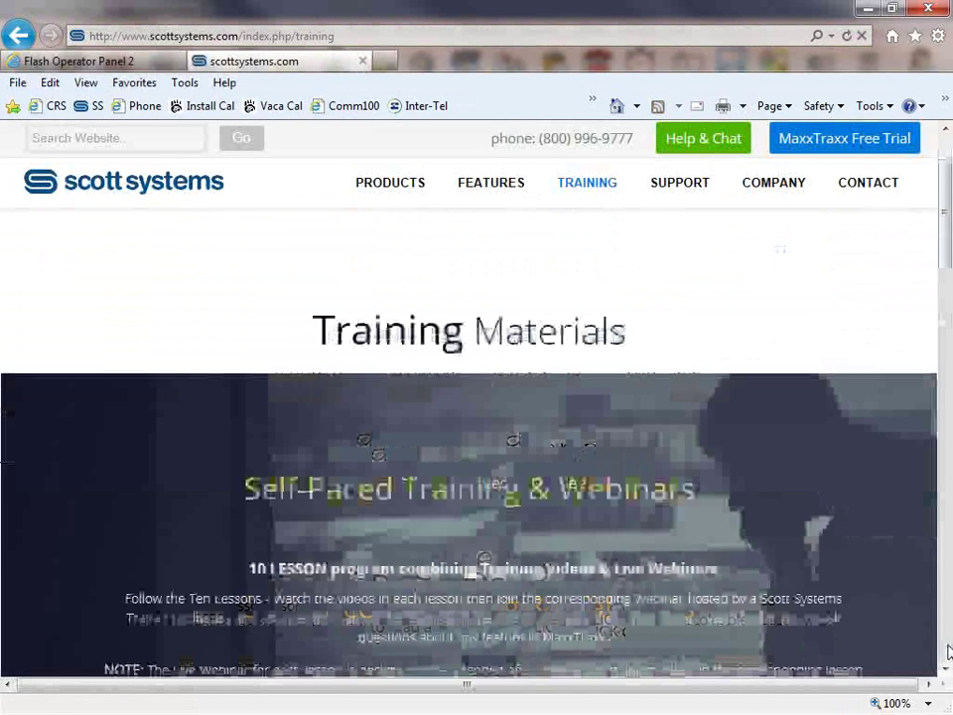
scroll(949, 651, "down", 5)
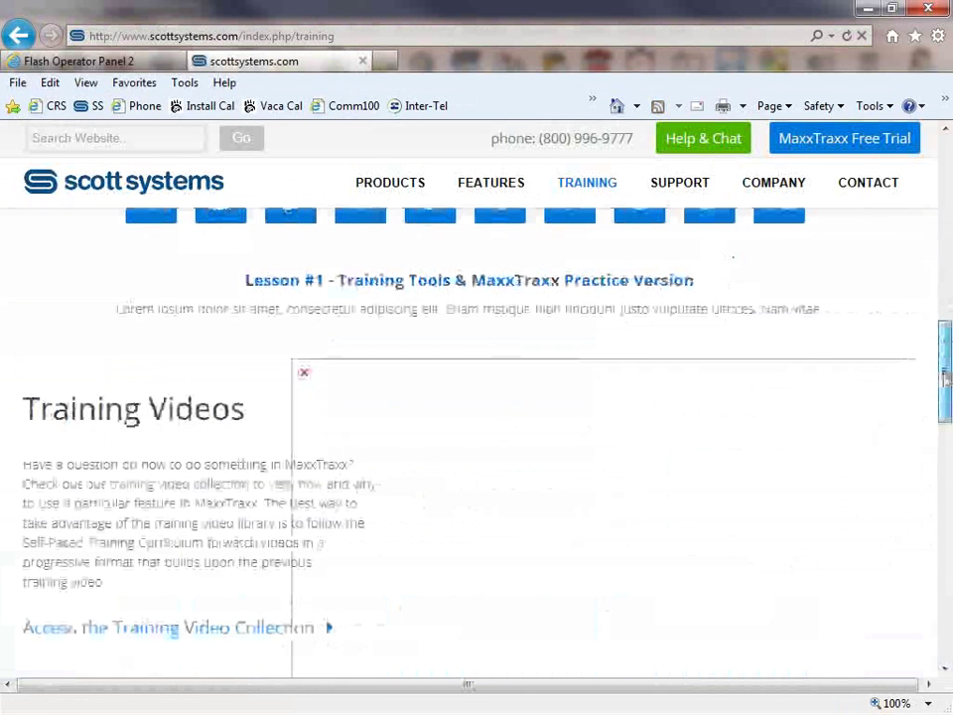
scroll(779, 417, "up", 3)
mouse_move(341, 481)
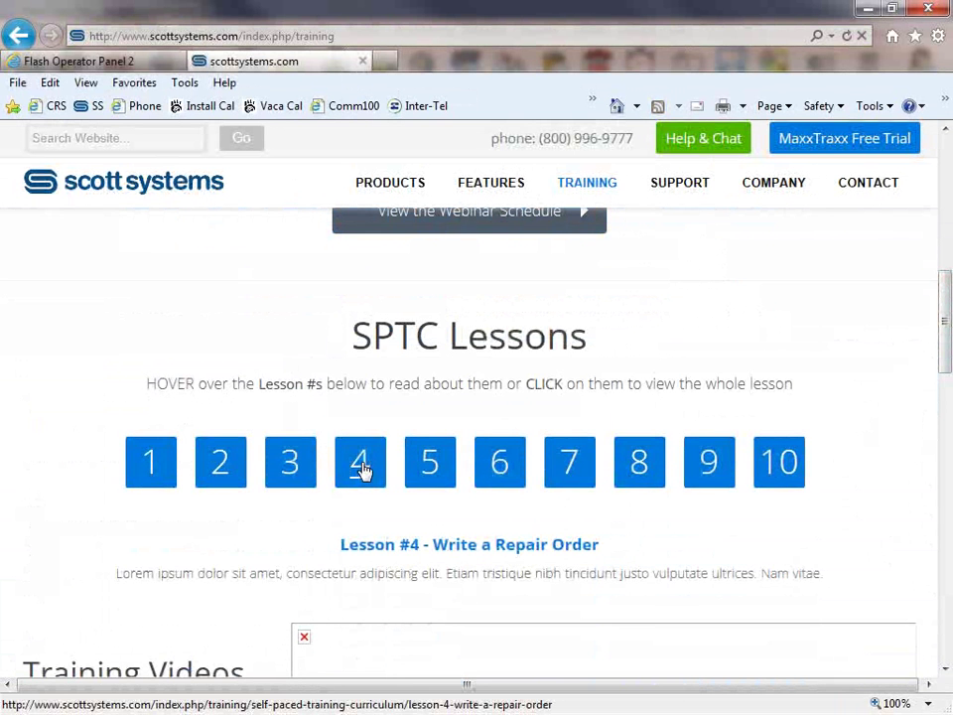
left_click(363, 471)
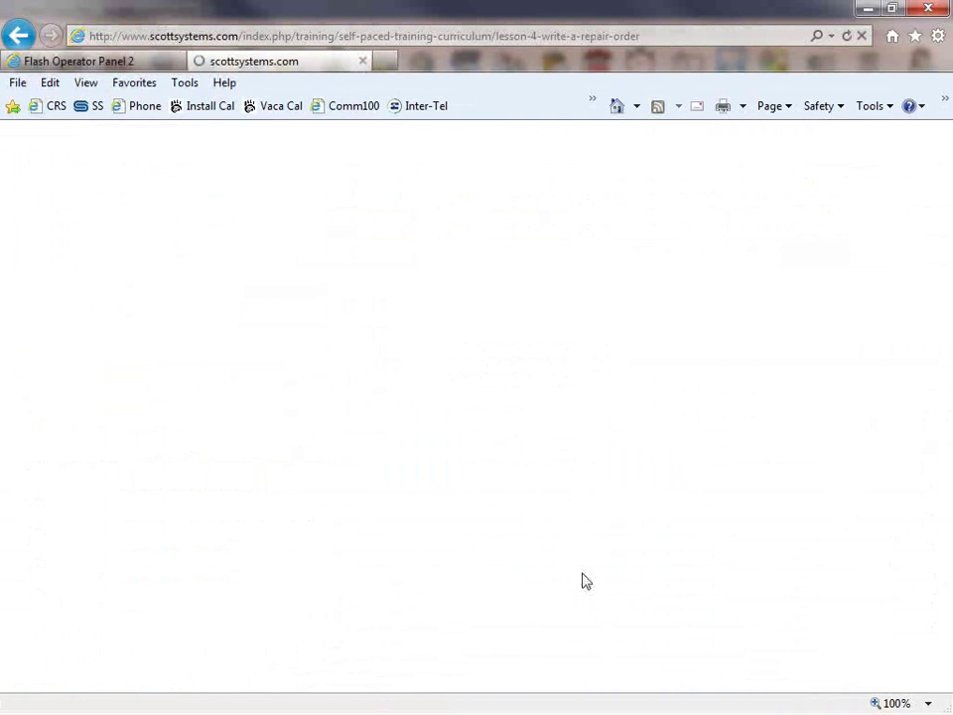
scroll(452, 417, "down", 3)
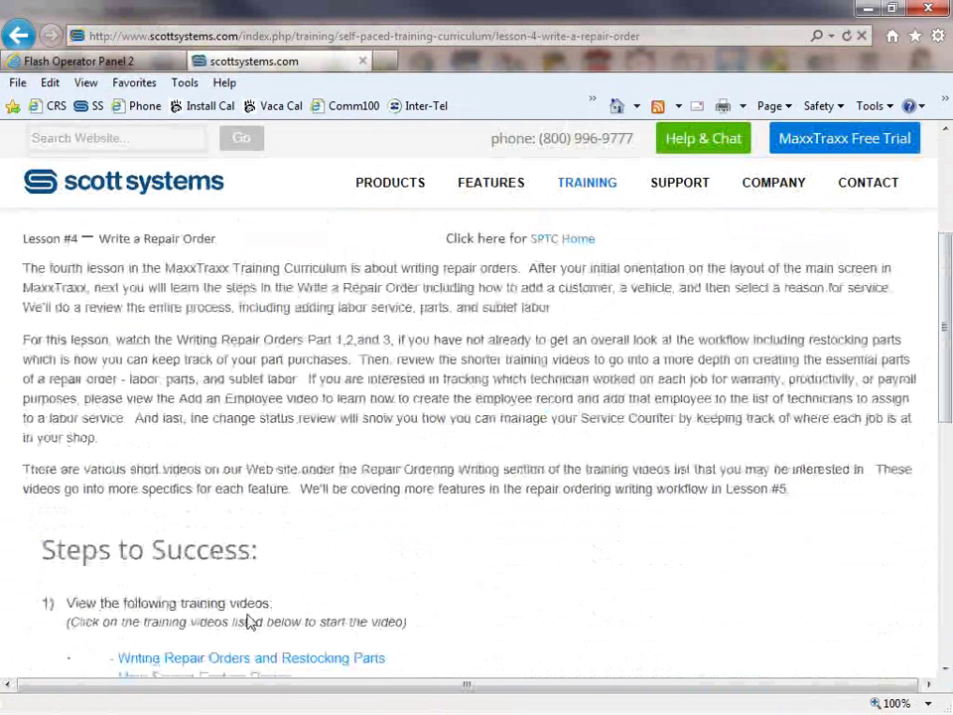
scroll(709, 509, "down", 3)
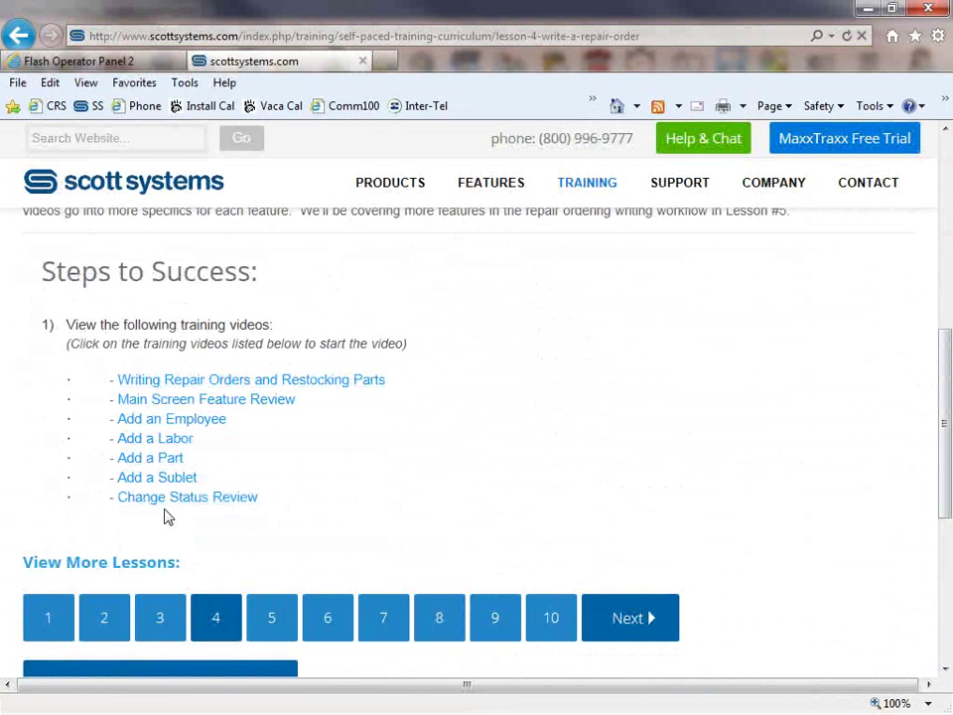
Open Lesson 7 from the further lessons and examine its description of daily sales reports, cash and bank deposits
scroll(709, 504, "down", 2)
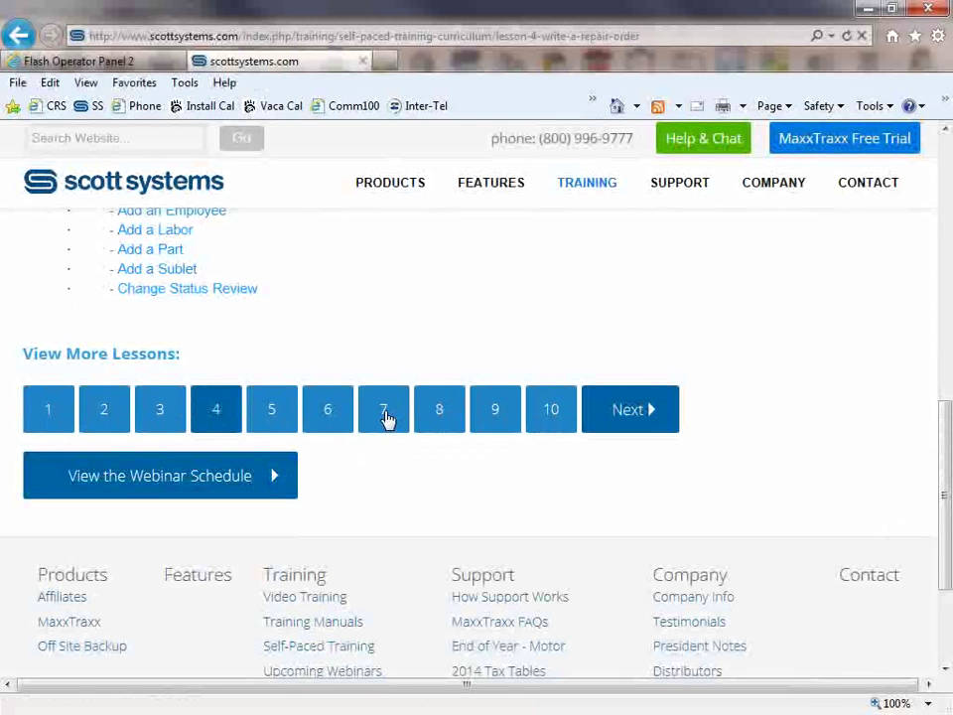
left_click(383, 415)
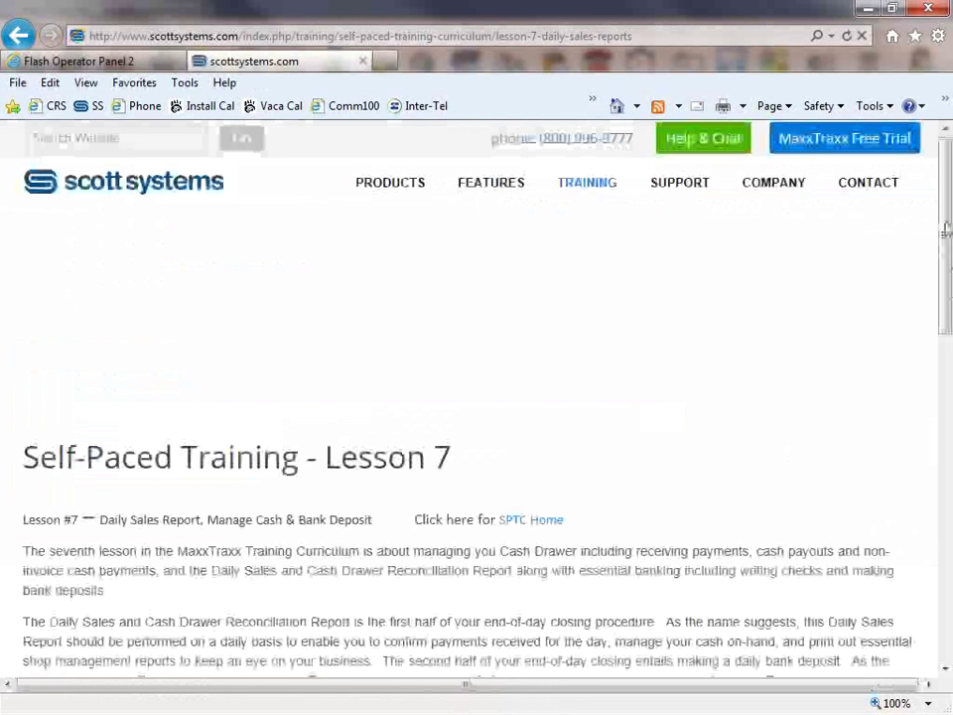
scroll(852, 313, "down", 2)
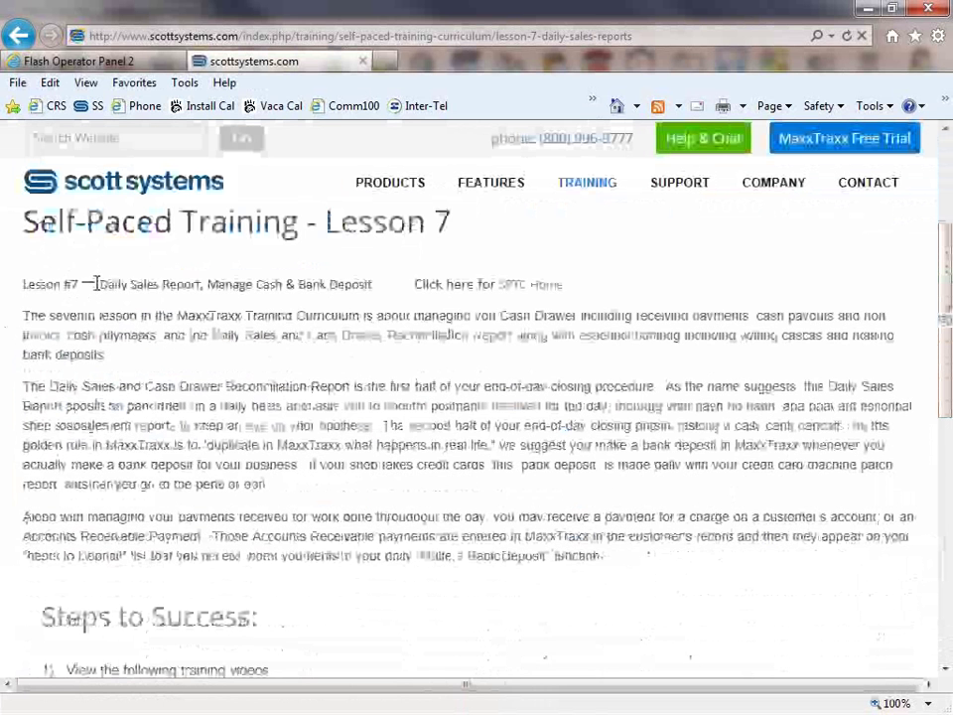
Review Lesson 7's Daily Sales Report, Manage Cash & Bank Deposit topics and its training videos, and switch back to MaxxTraxx Pro
left_click_drag(97, 284, 369, 286)
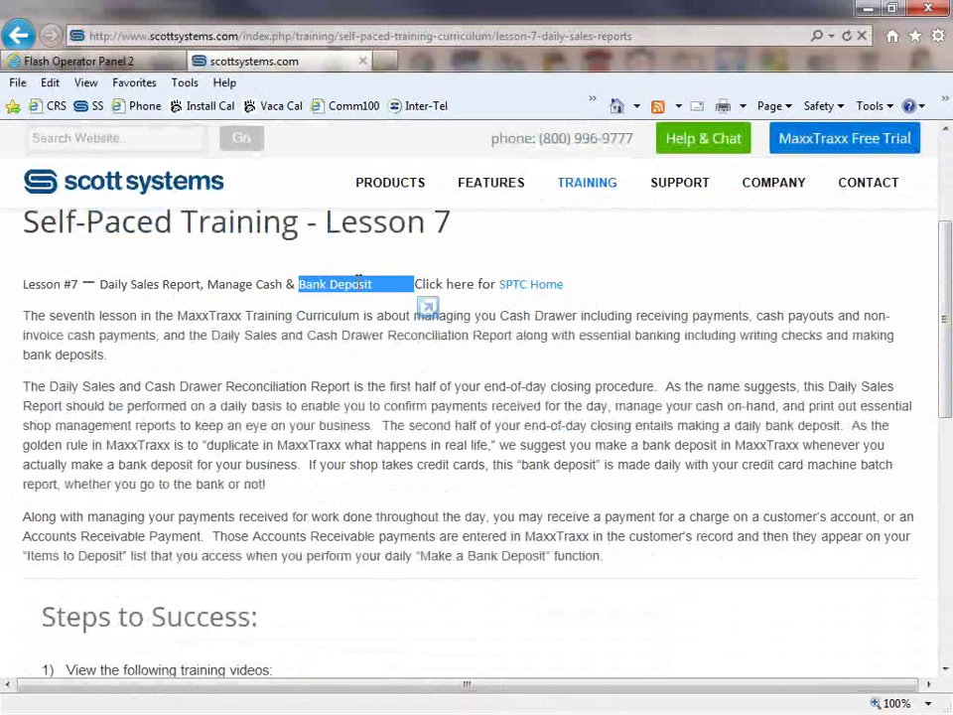
left_click_drag(99, 284, 203, 284)
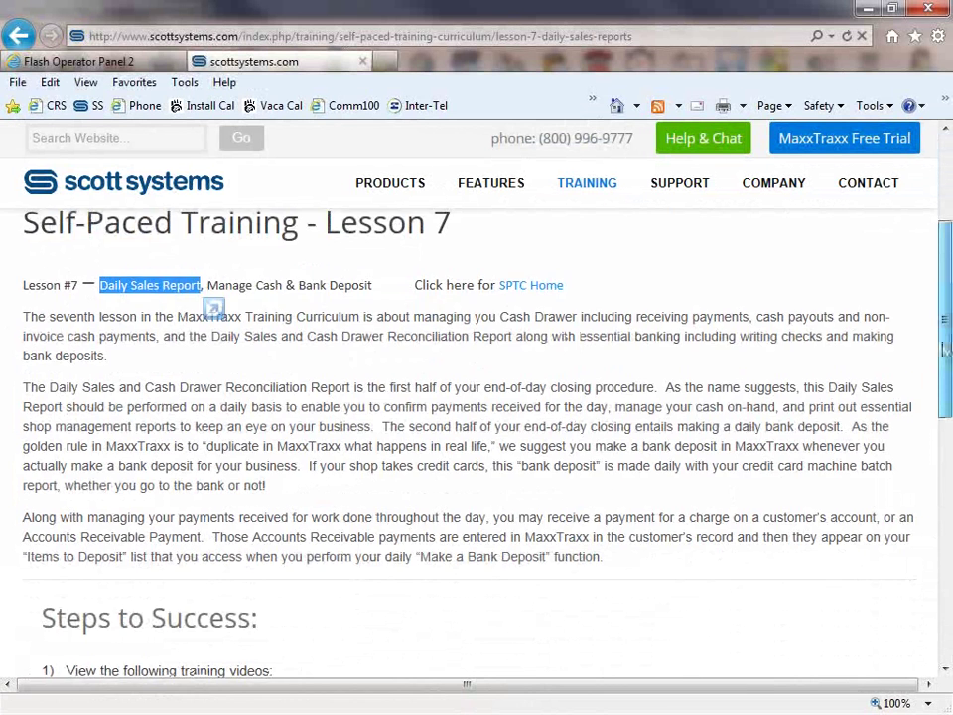
scroll(429, 375, "down", 3)
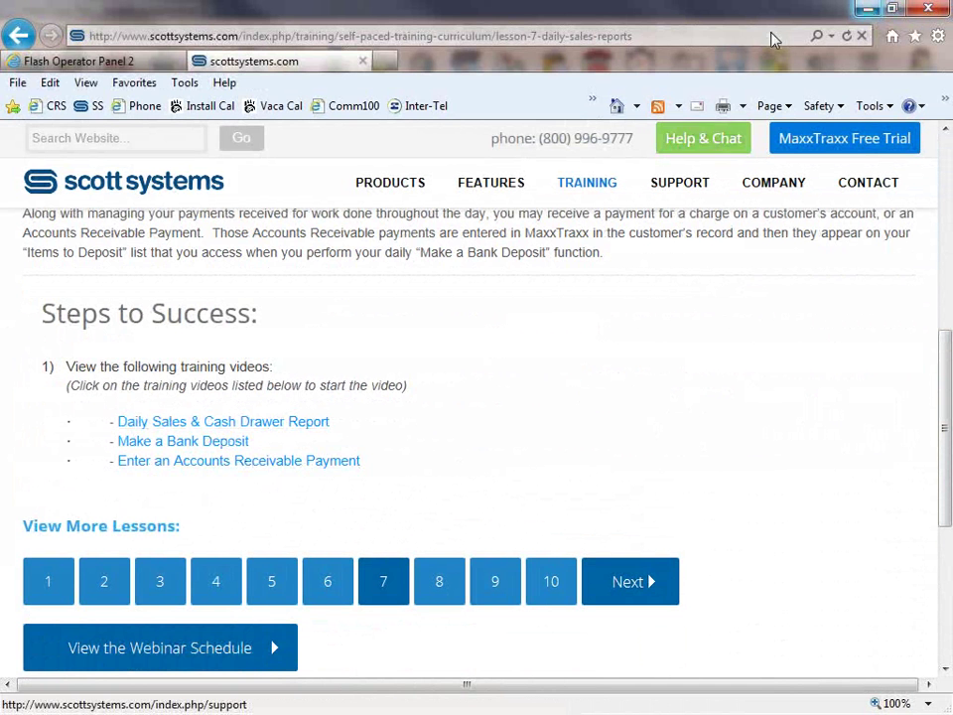
left_click(866, 10)
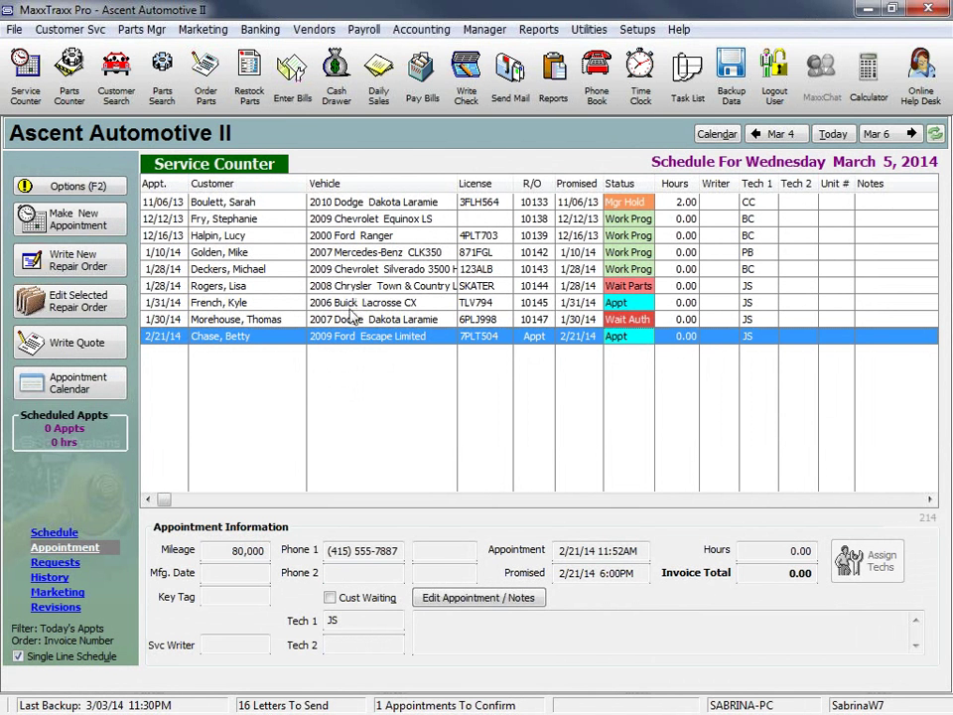
Save the 2006 Buick Lacrosse repair order with the status Work In Progress, without ordering its low-stock PH47 oil filter
left_click(386, 304)
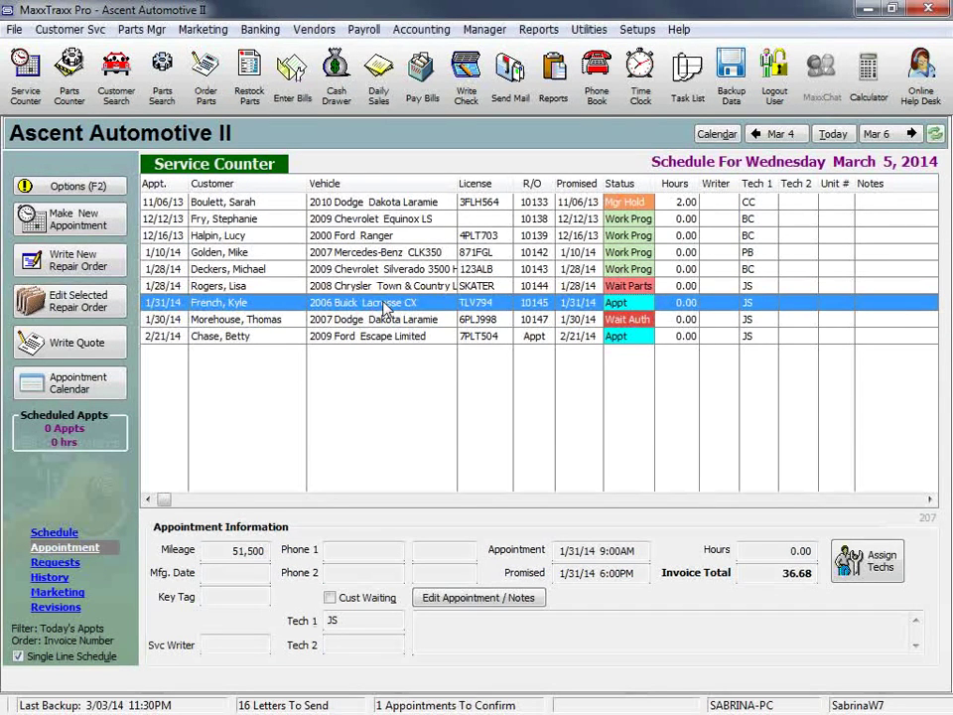
double_click(385, 304)
left_click(554, 404)
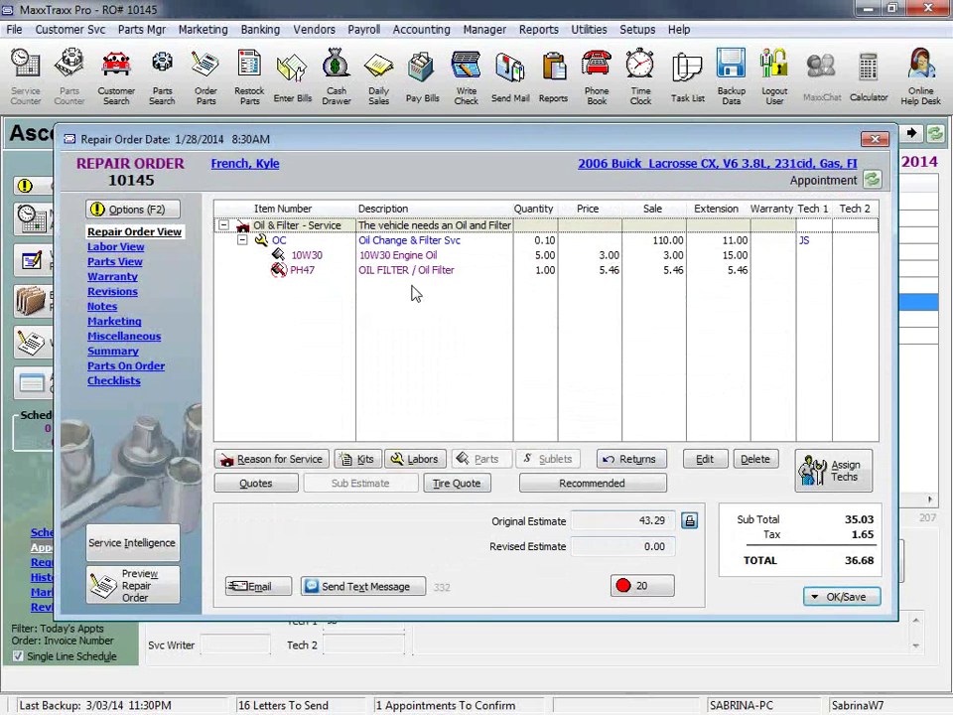
left_click(297, 271)
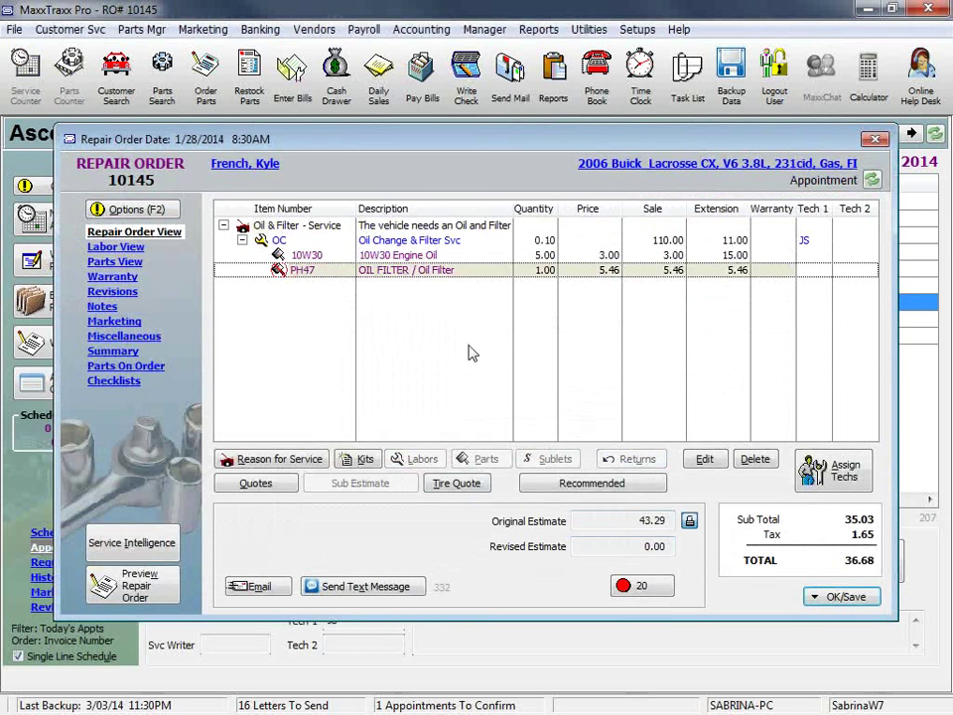
left_click(832, 598)
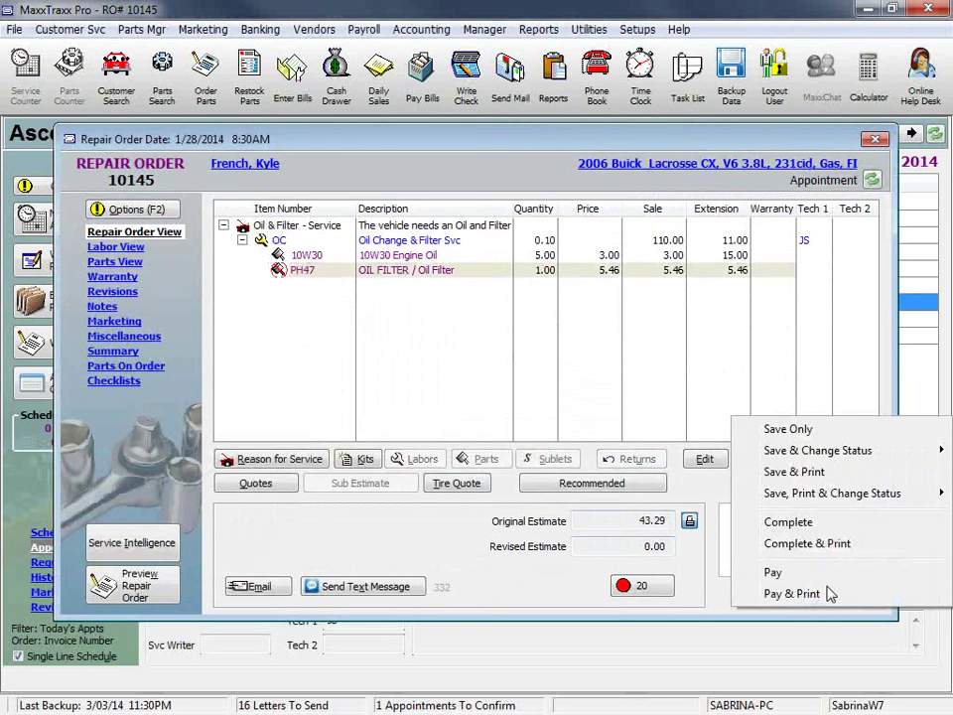
mouse_move(827, 453)
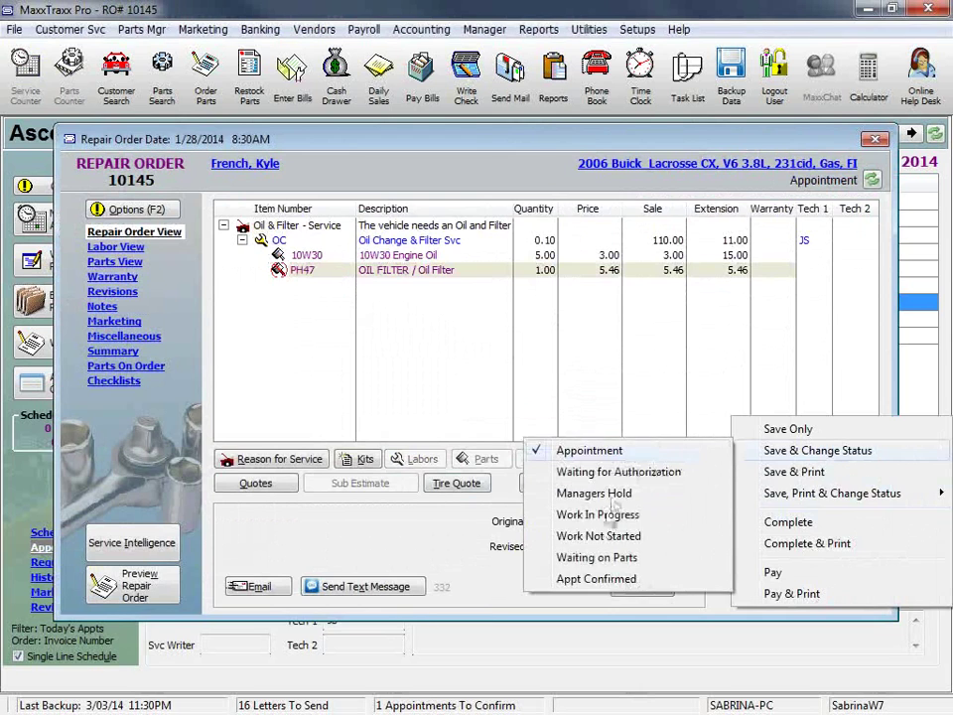
left_click(596, 536)
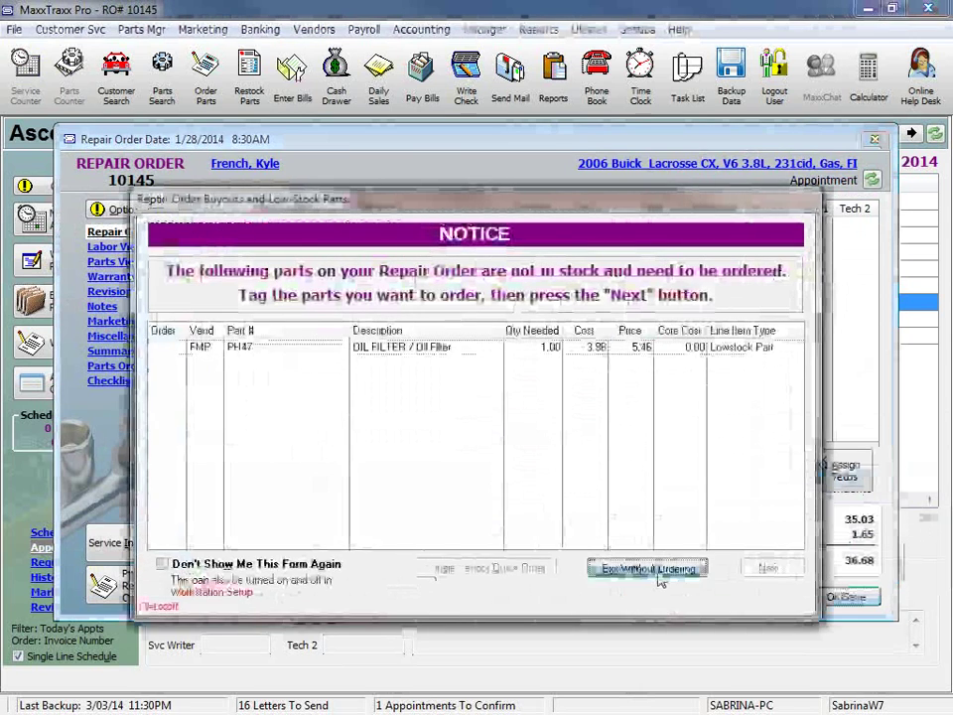
left_click(657, 574)
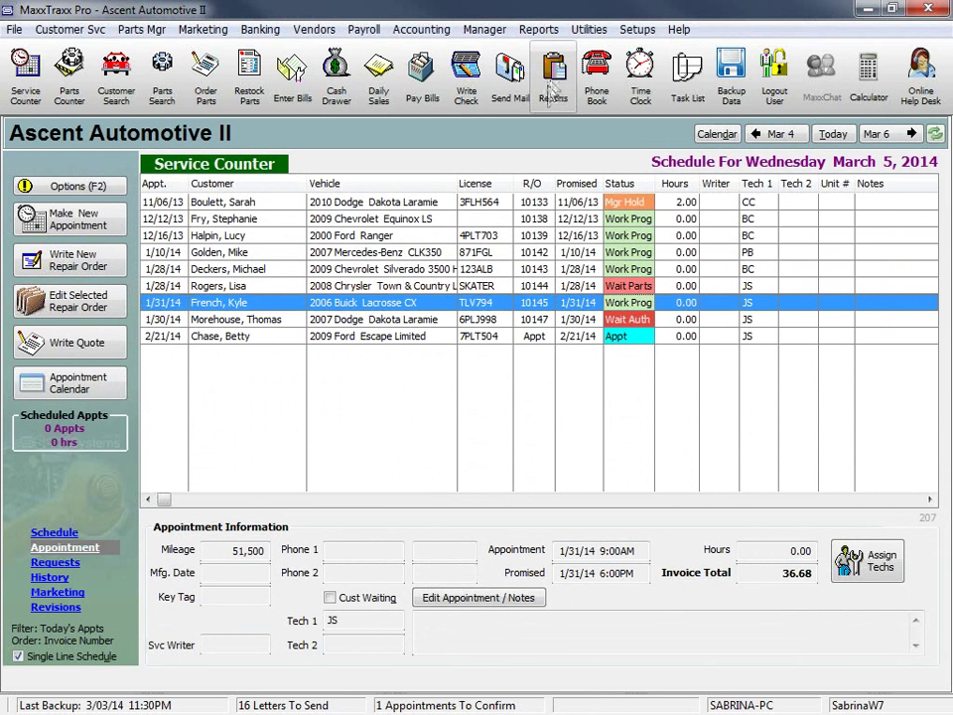
Open the options for the General Ledger Income Statement report
left_click(554, 94)
left_click(310, 264)
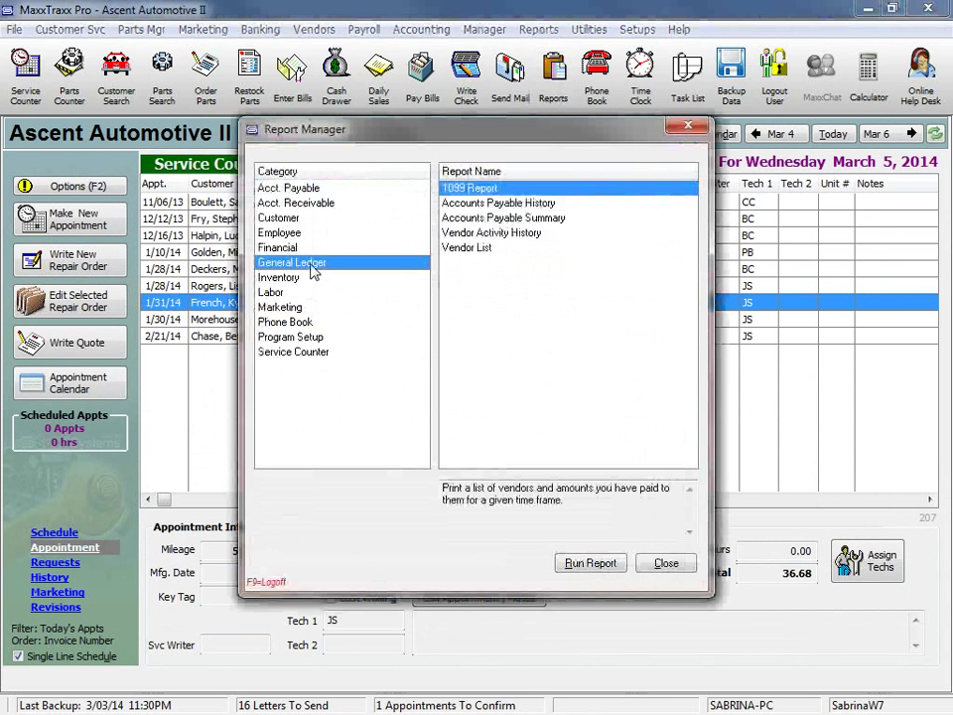
left_click(517, 263)
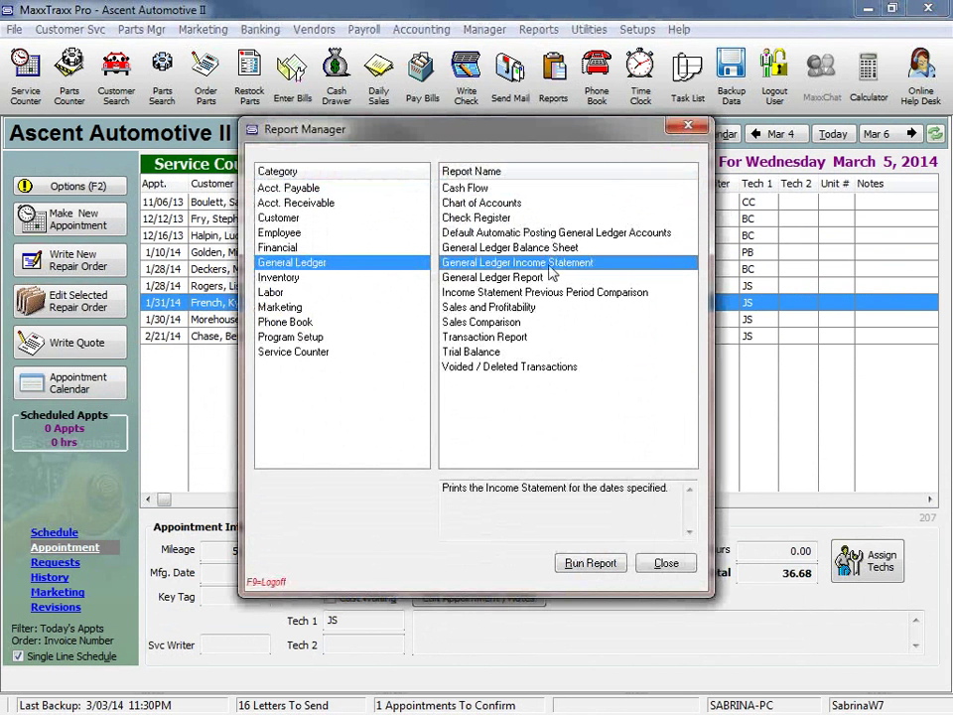
left_click(598, 566)
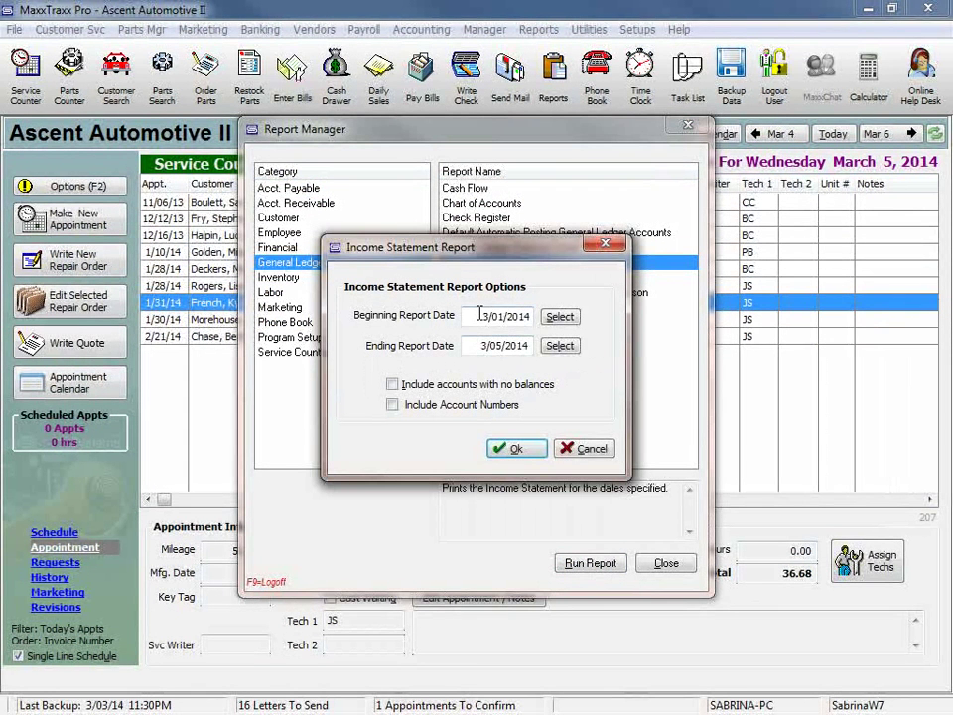
Run the income statement from 1/01/2014 through 3/05/2014 with account numbers included, review it, and close the report windows
left_click_drag(464, 317, 549, 306)
type("1/")
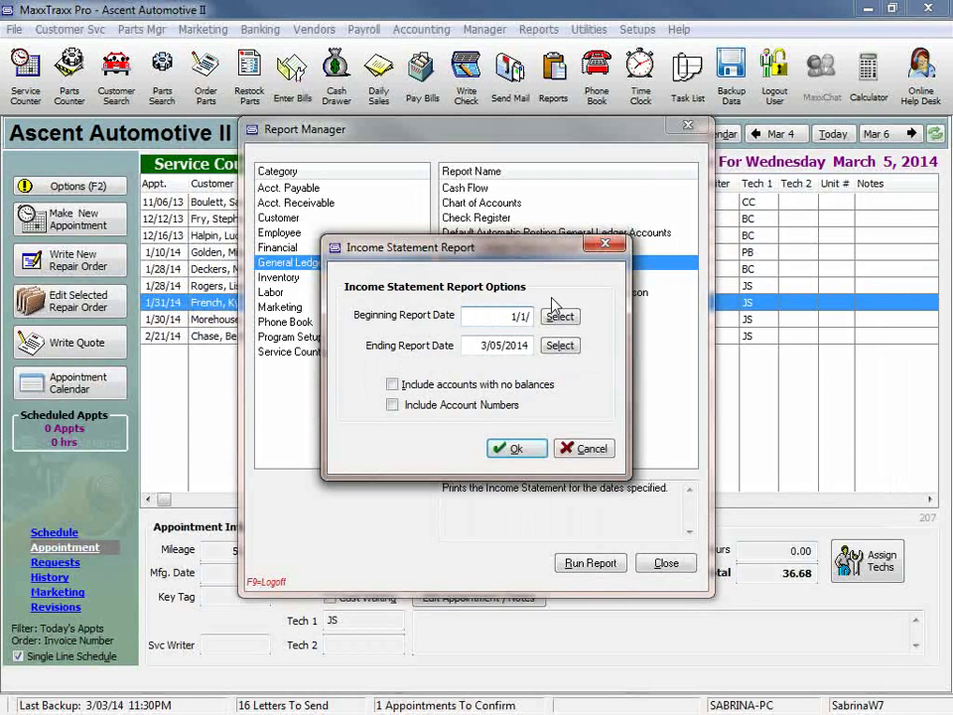
type("01/2014")
key("Tab")
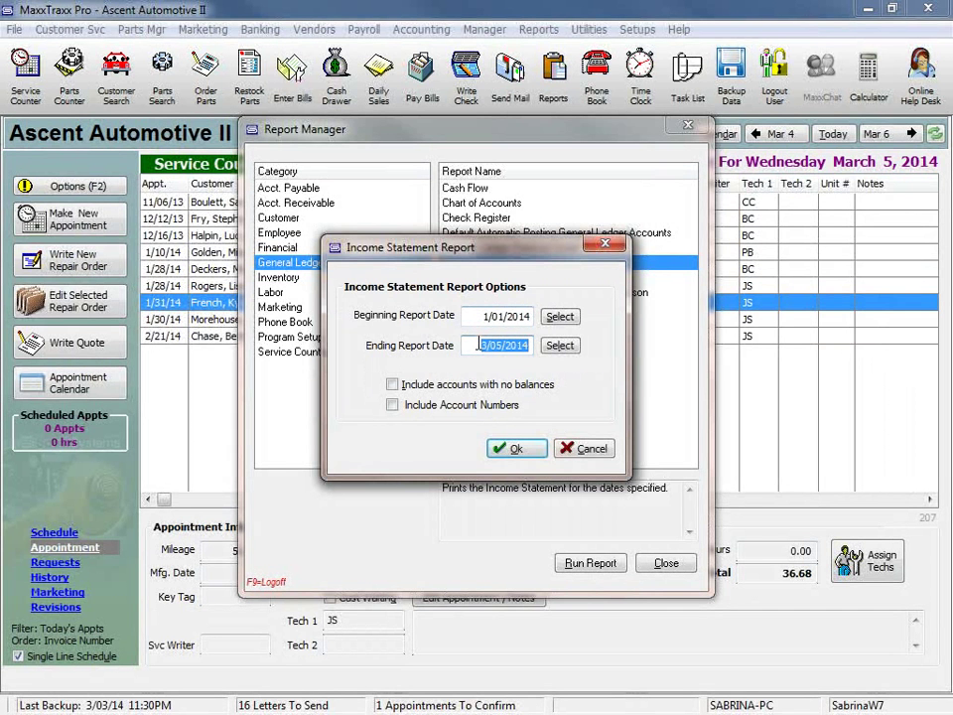
left_click(393, 404)
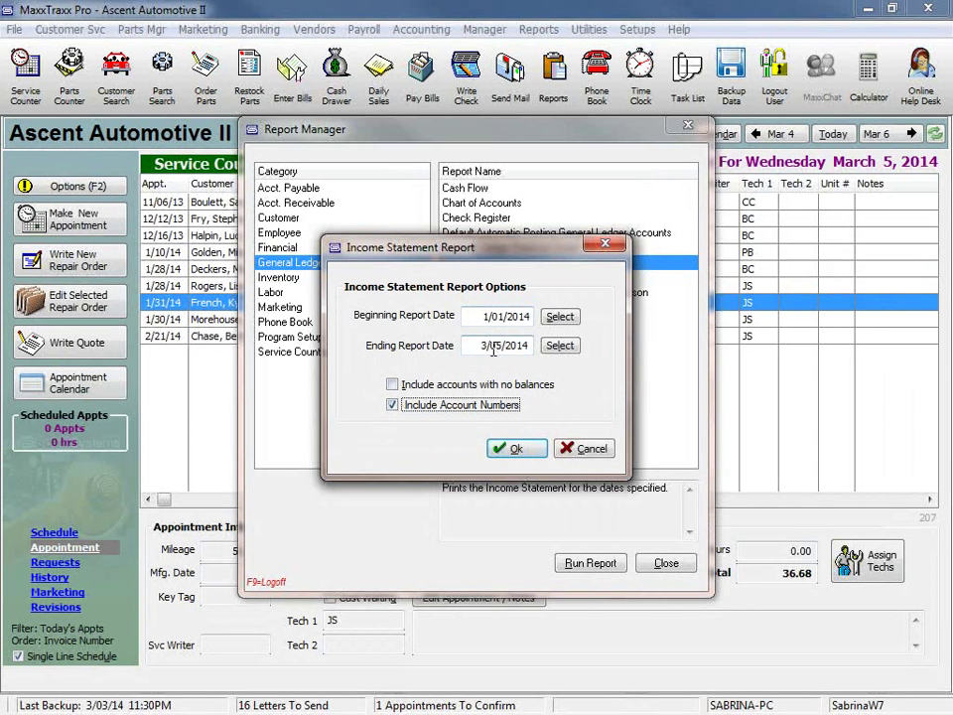
left_click(507, 455)
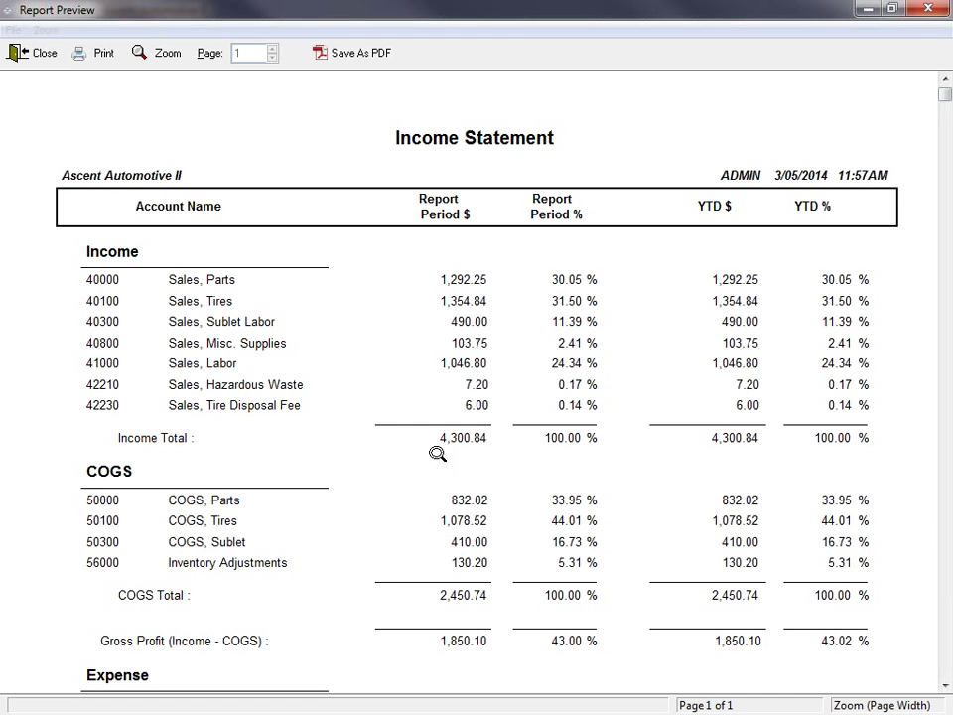
left_click(44, 56)
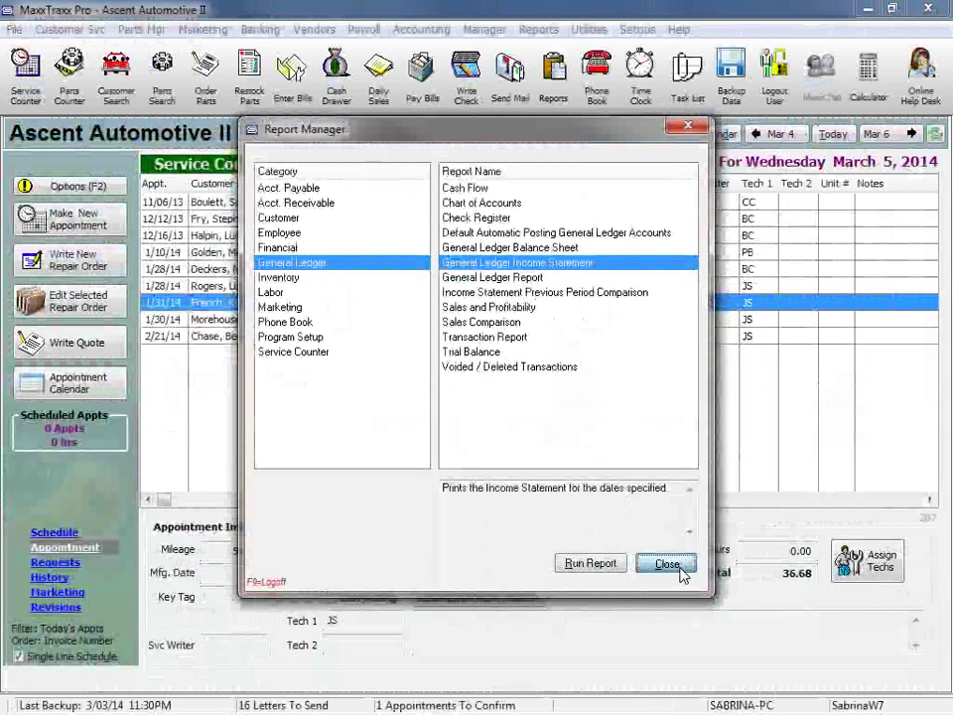
left_click(680, 568)
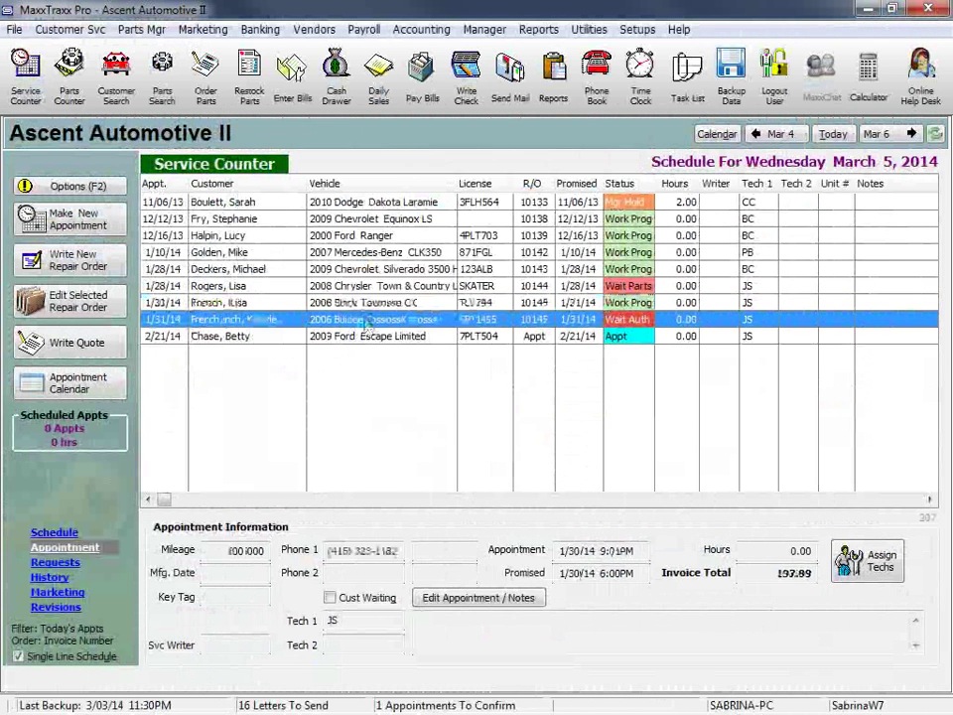
Start paying the 2007 Dodge Dakota repair order in full and set the date paid to 3/04/2014
left_click(365, 320)
double_click(365, 320)
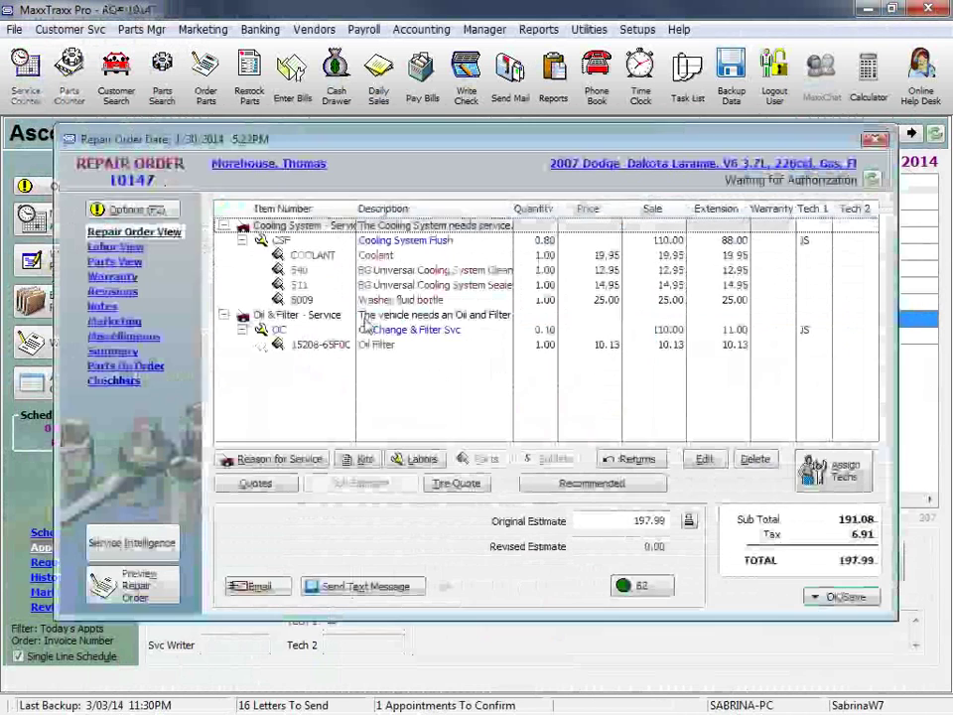
left_click(836, 597)
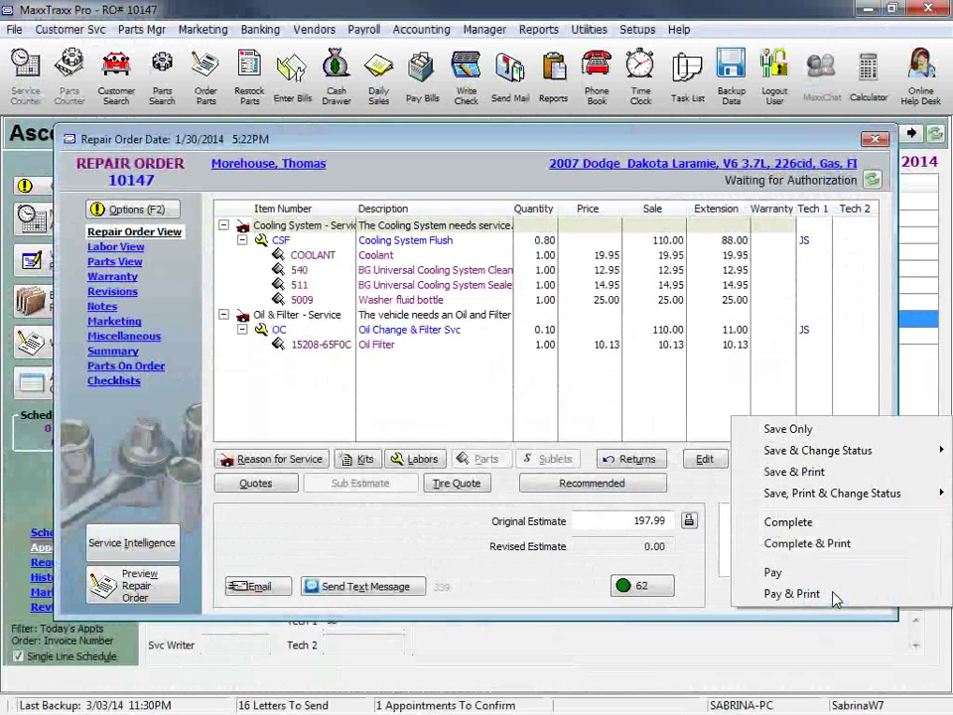
left_click(774, 573)
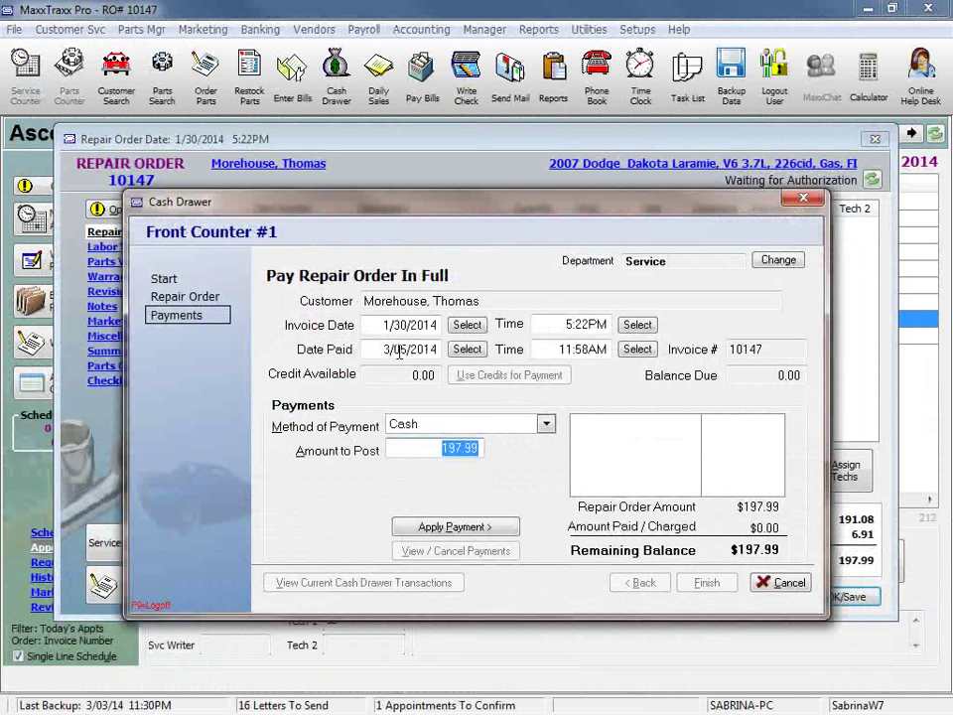
left_click(410, 346)
key("Down")
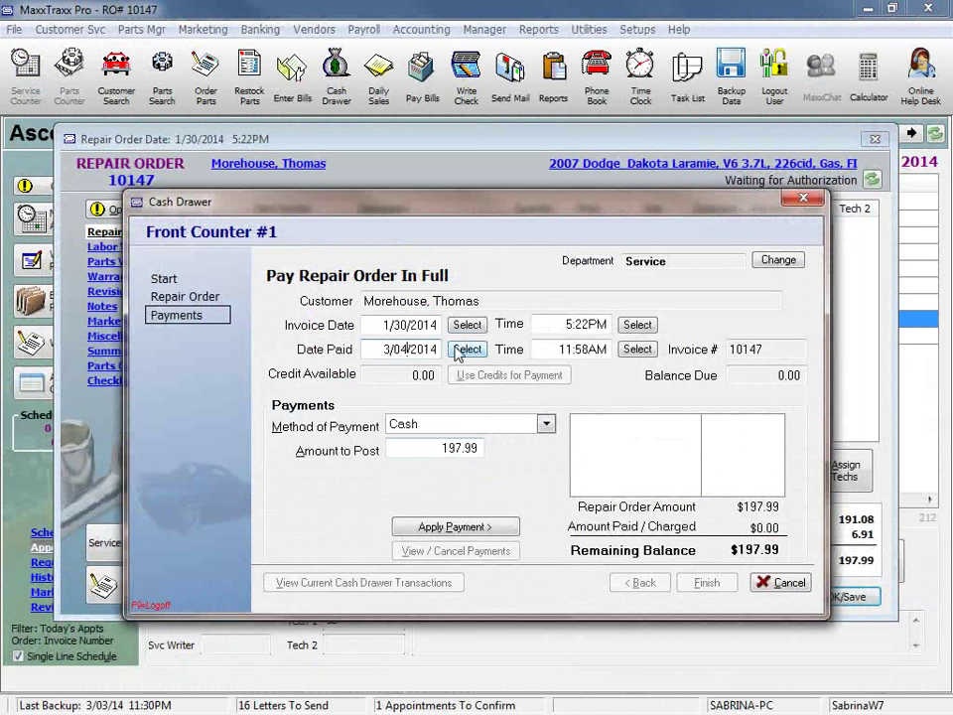
Post the full payment by check number 1551 and finish the transaction without adding any marketing letters
left_click(546, 424)
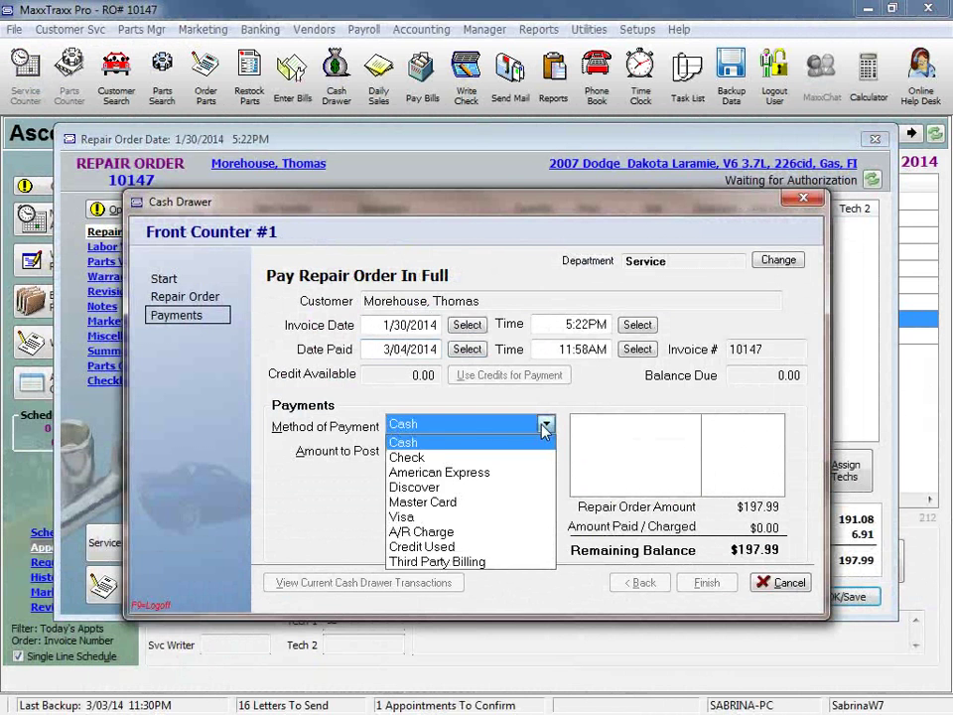
left_click(408, 458)
left_click(479, 526)
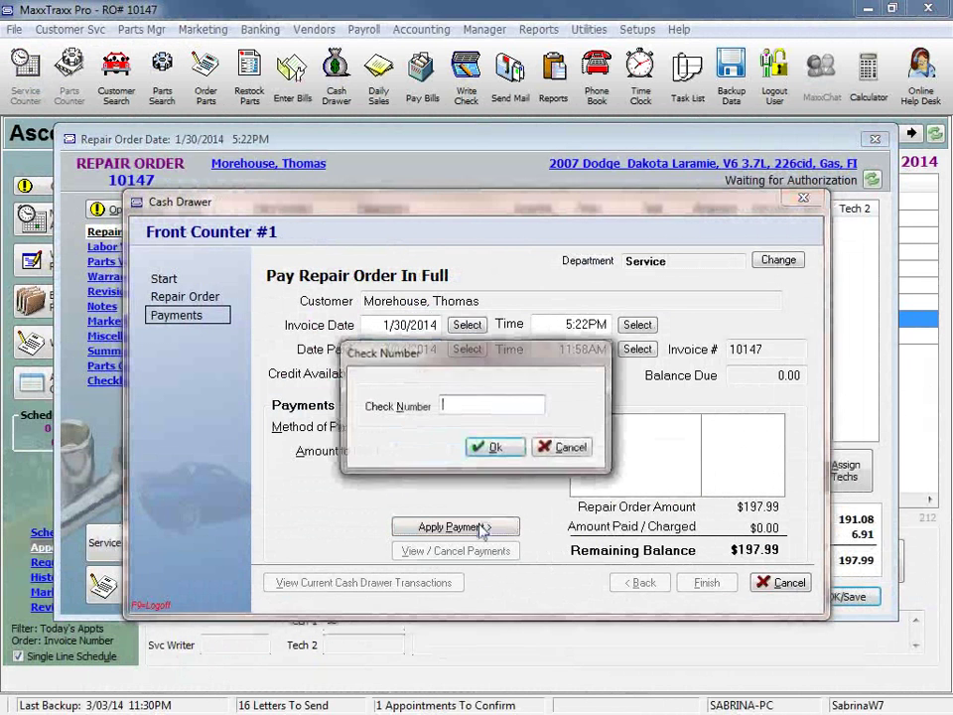
type("1551")
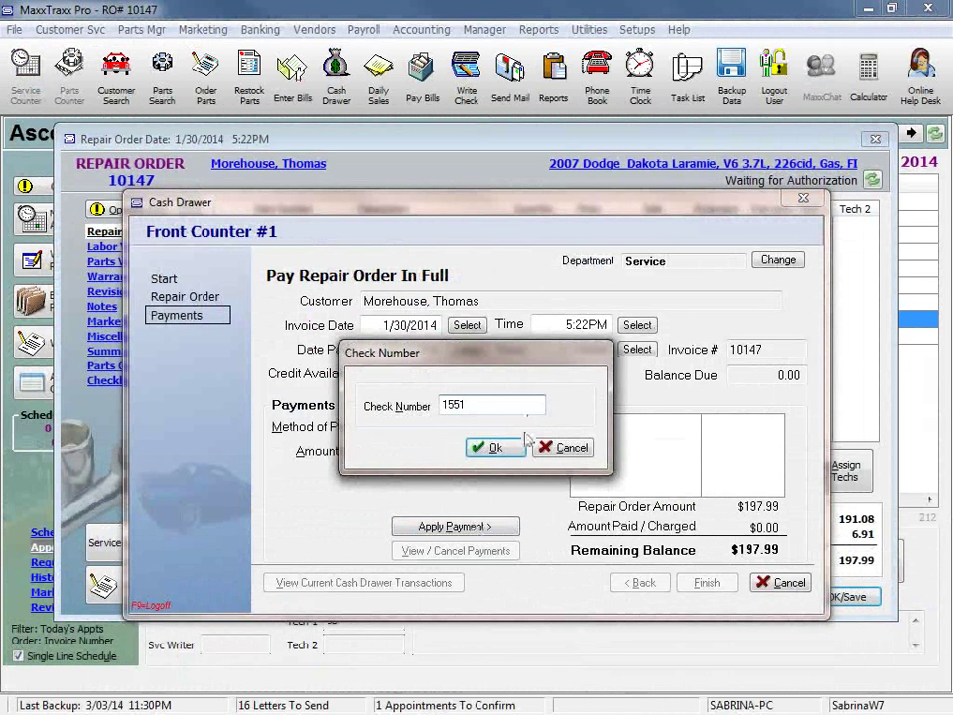
left_click(510, 449)
left_click(712, 585)
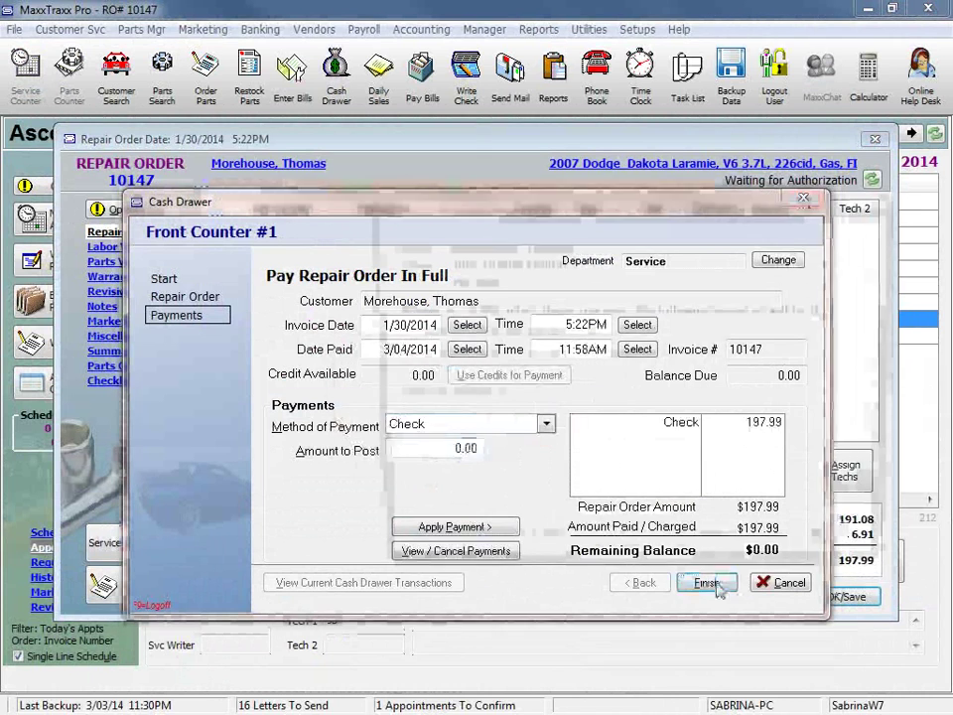
left_click(849, 555)
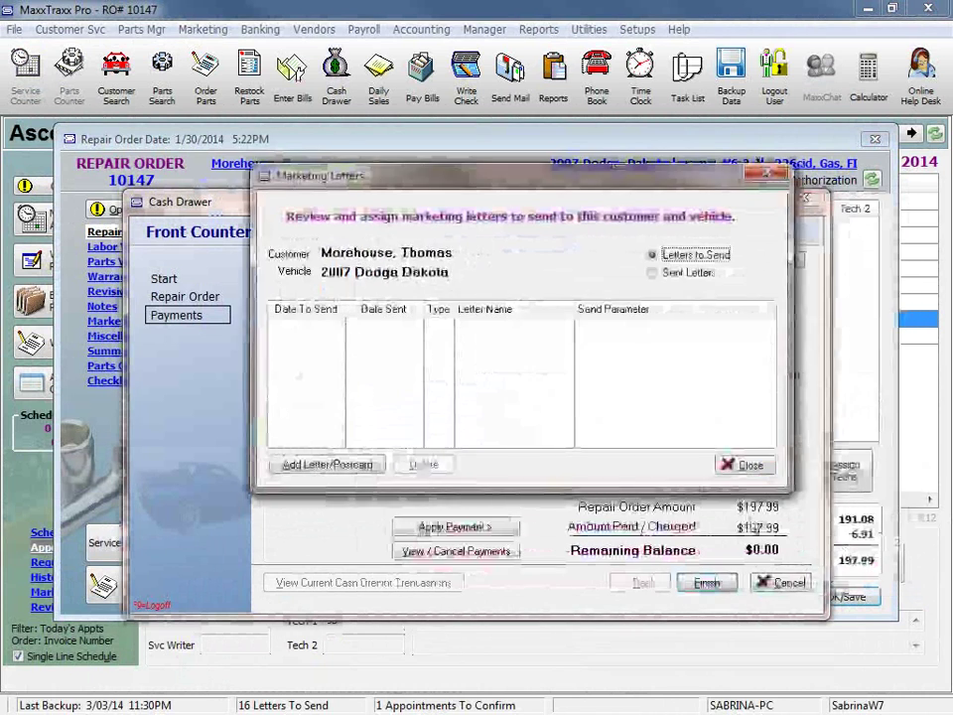
left_click(744, 465)
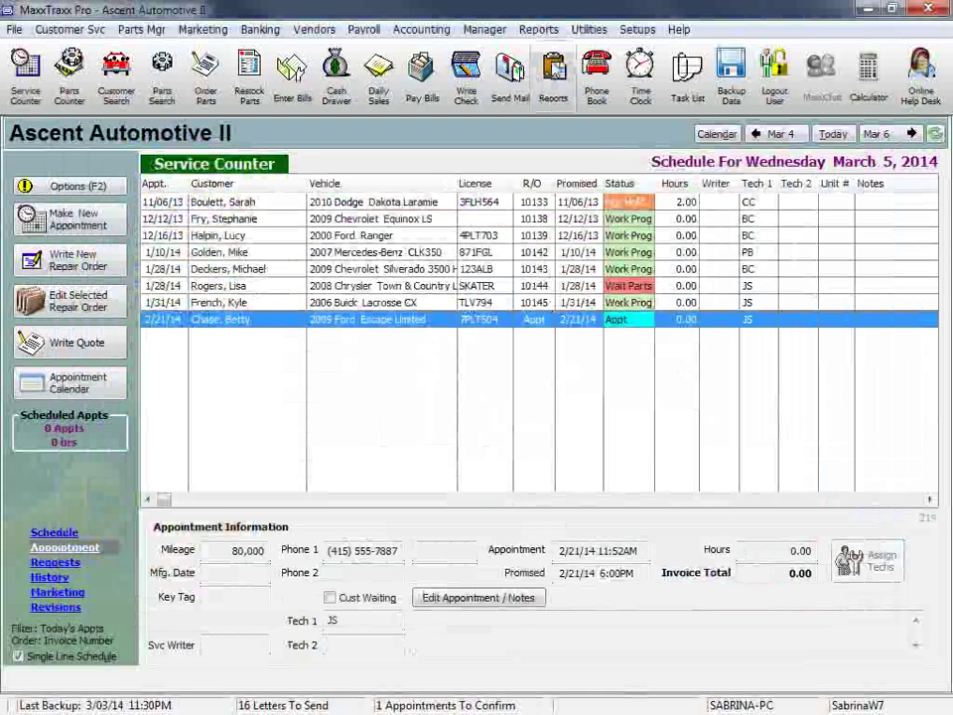
Rerun the General Ledger Income Statement from 1/01/2014 with account numbers included, review the updated figures, and close the Report Manager
left_click(417, 65)
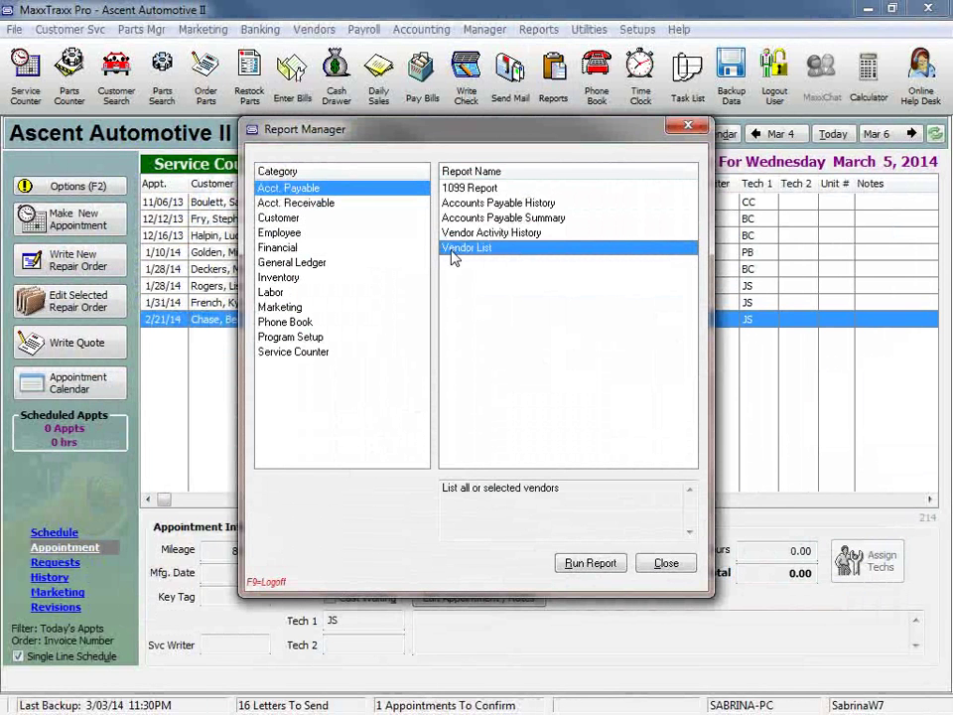
left_click(316, 264)
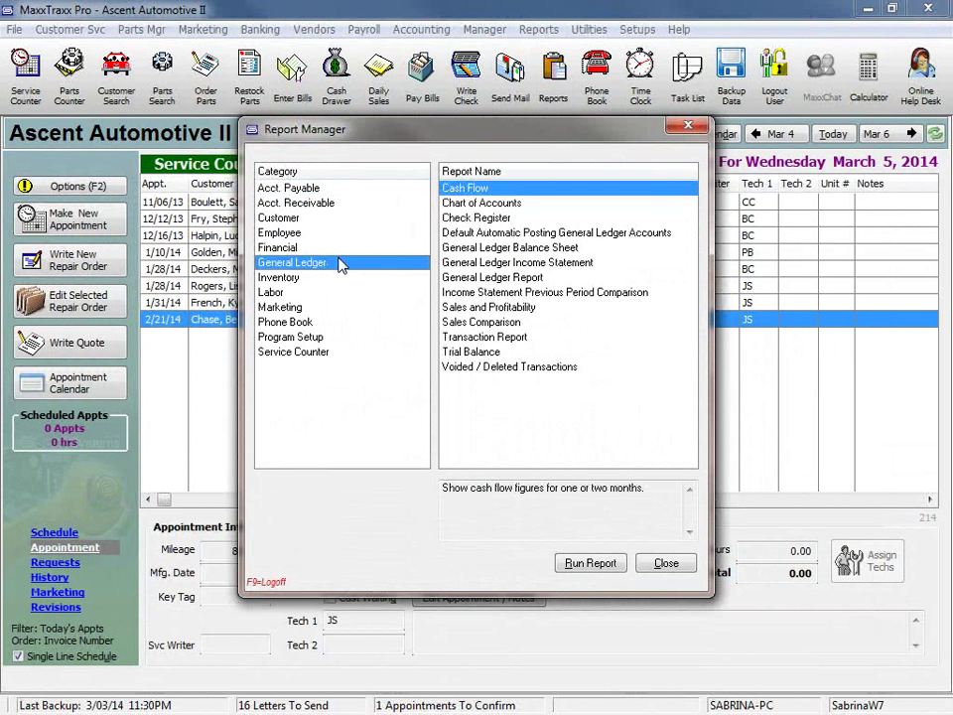
left_click(491, 262)
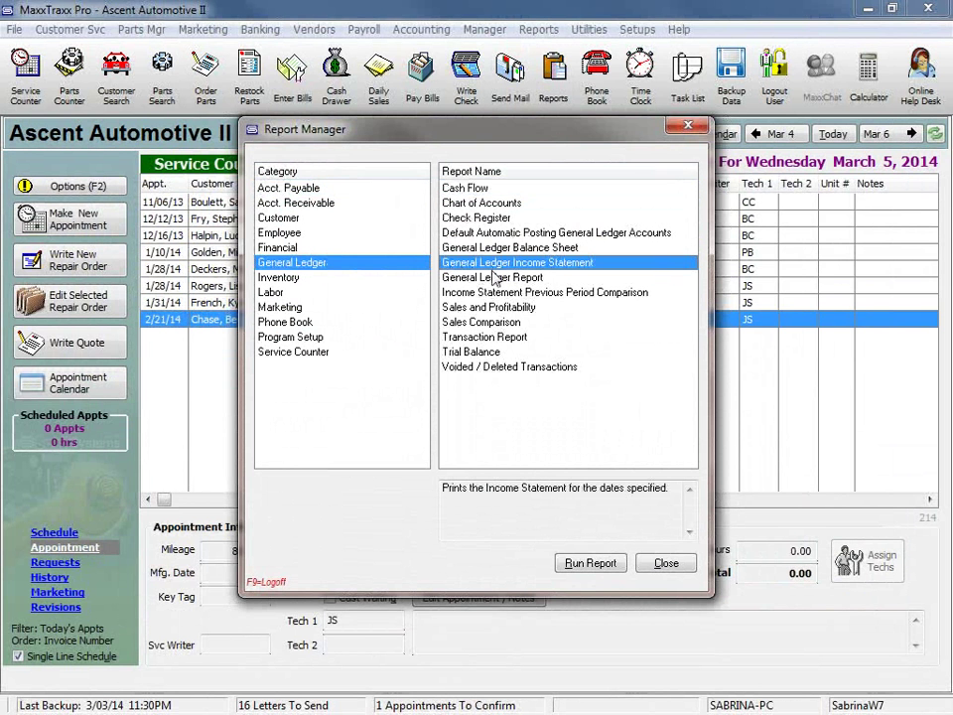
left_click(606, 563)
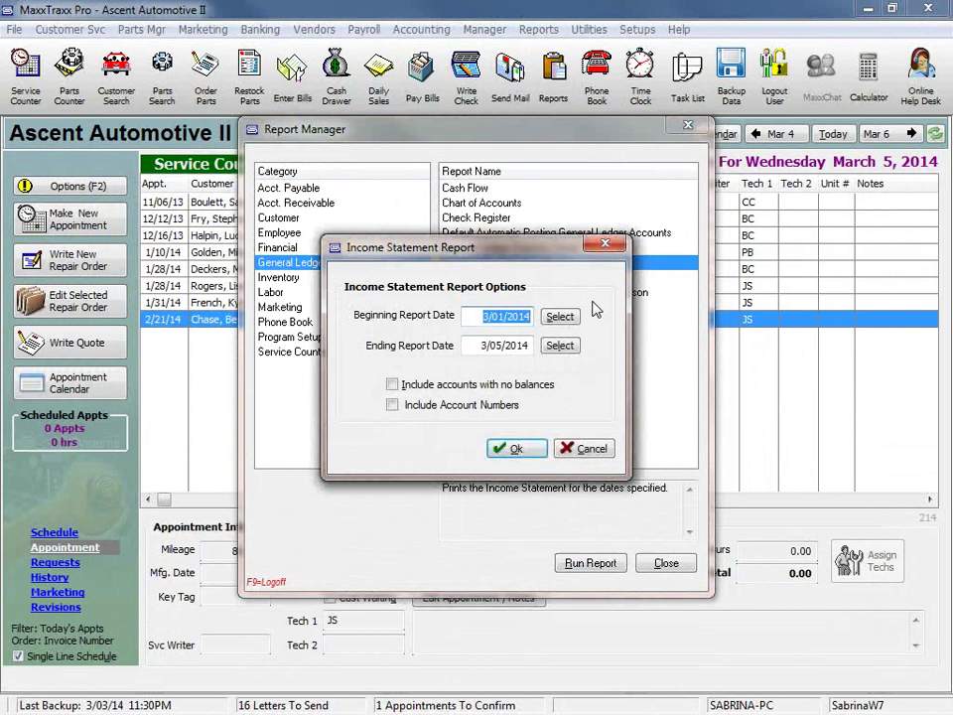
type("1/01/2014")
key("Tab")
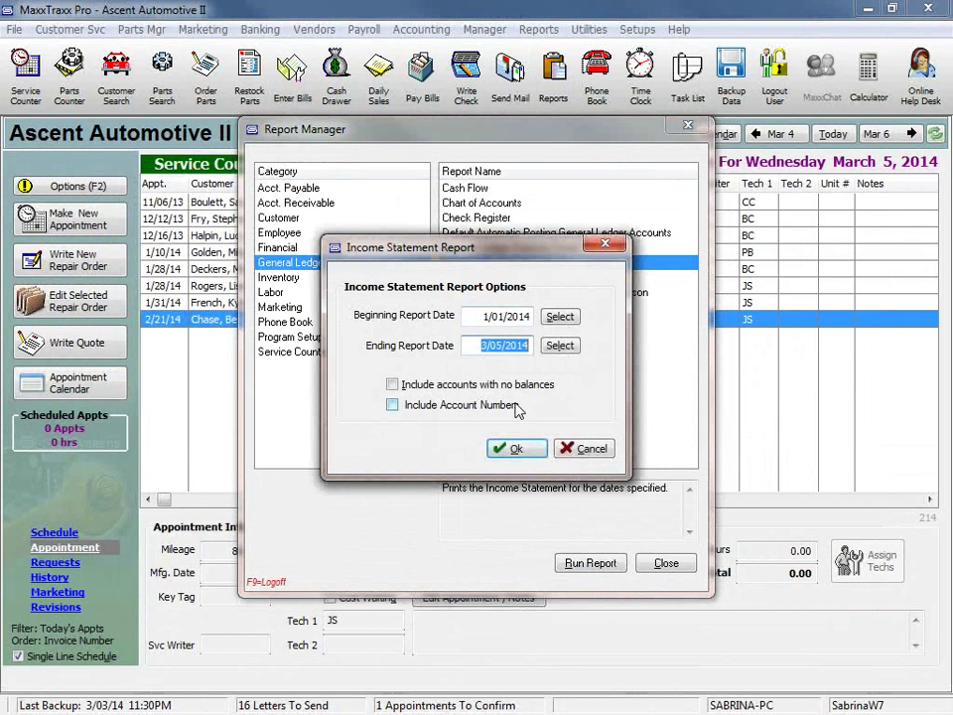
left_click(393, 405)
left_click(515, 449)
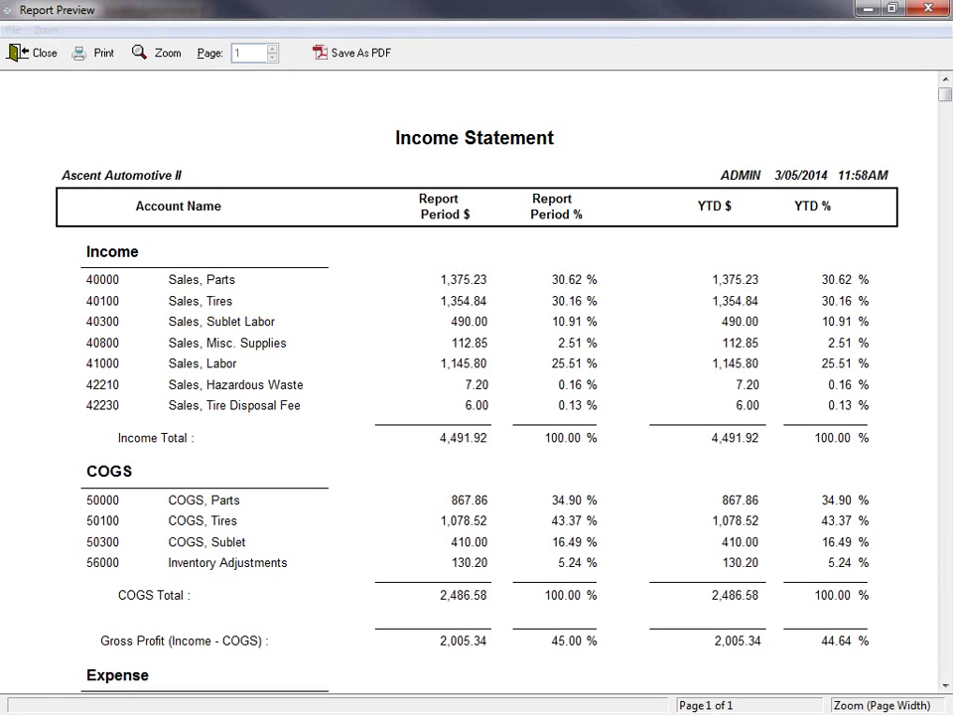
left_click(929, 9)
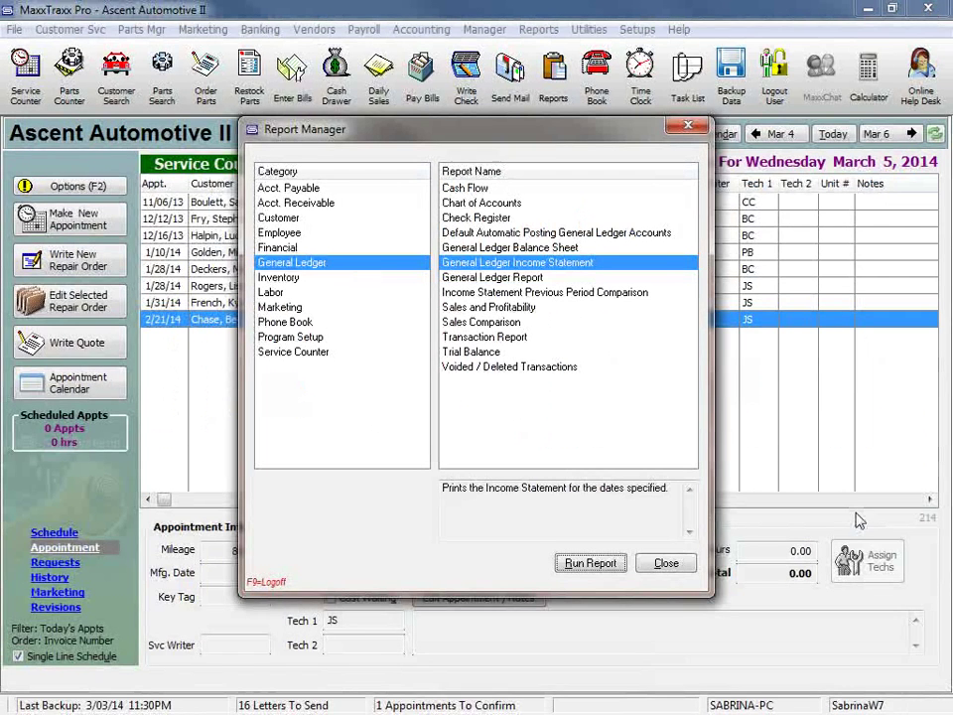
left_click(666, 566)
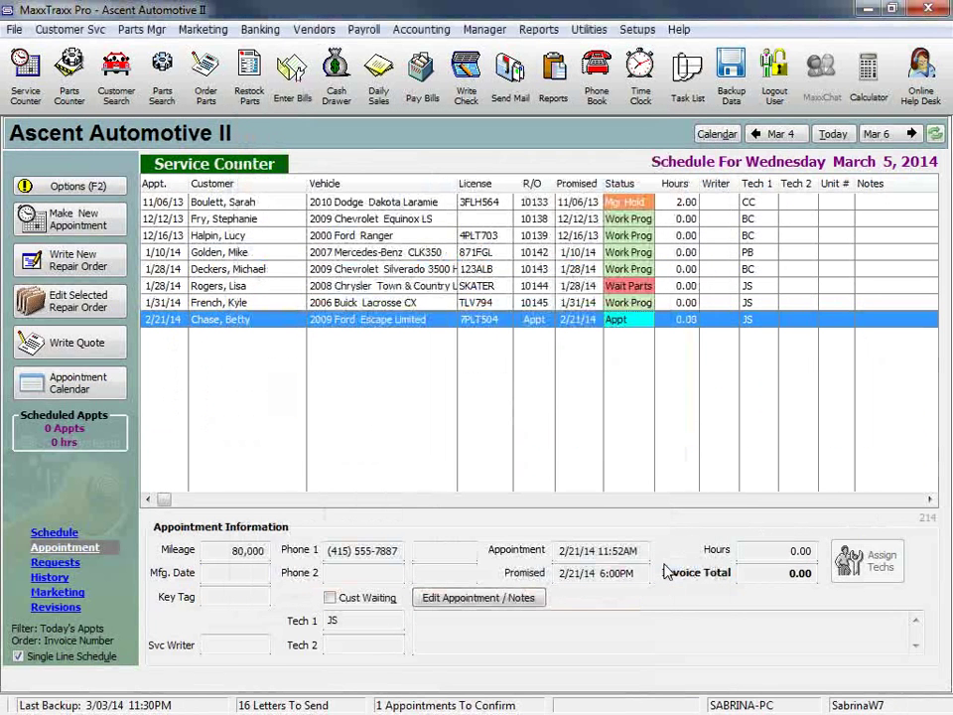